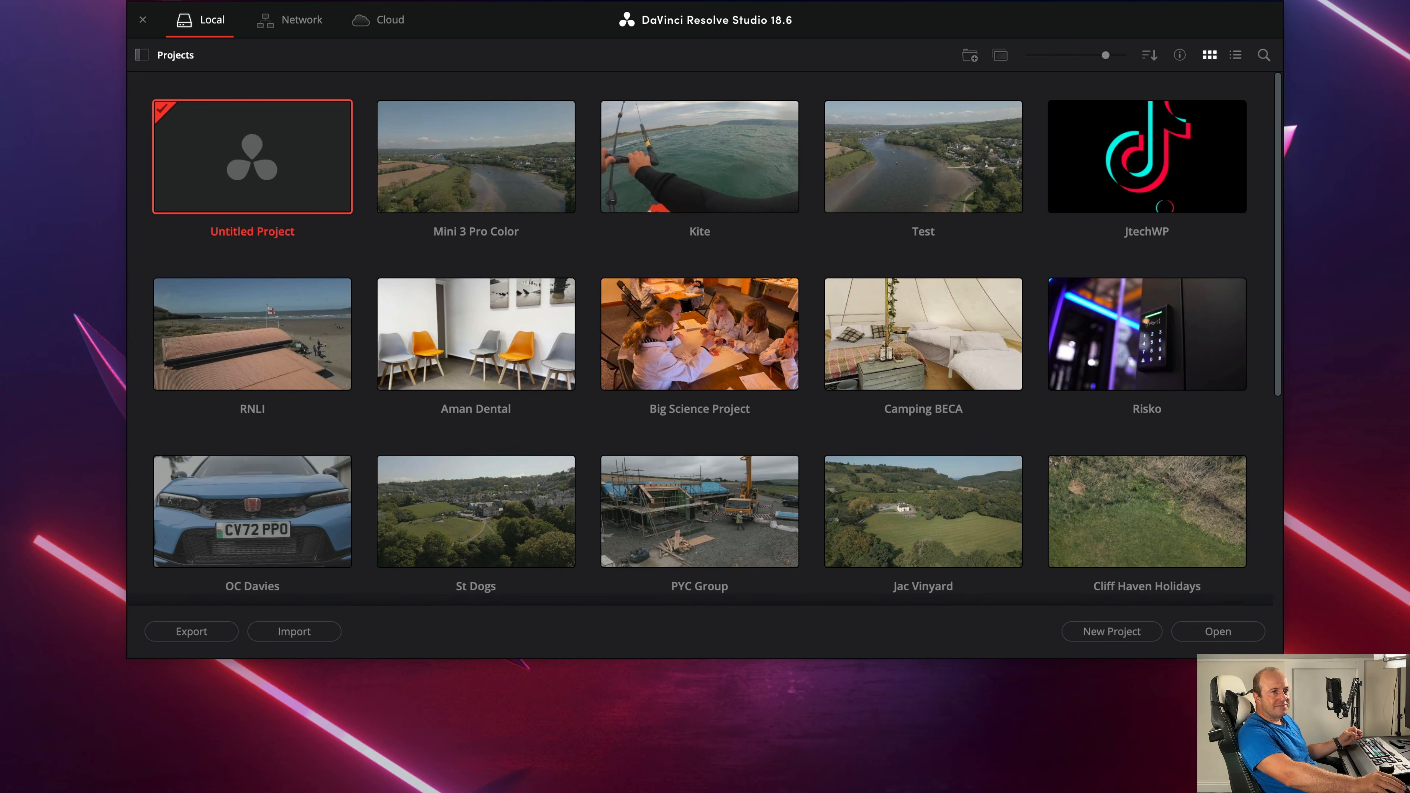
- Create a new project named Demo
{"action": "left_click", "coordinate": [1111, 631]}
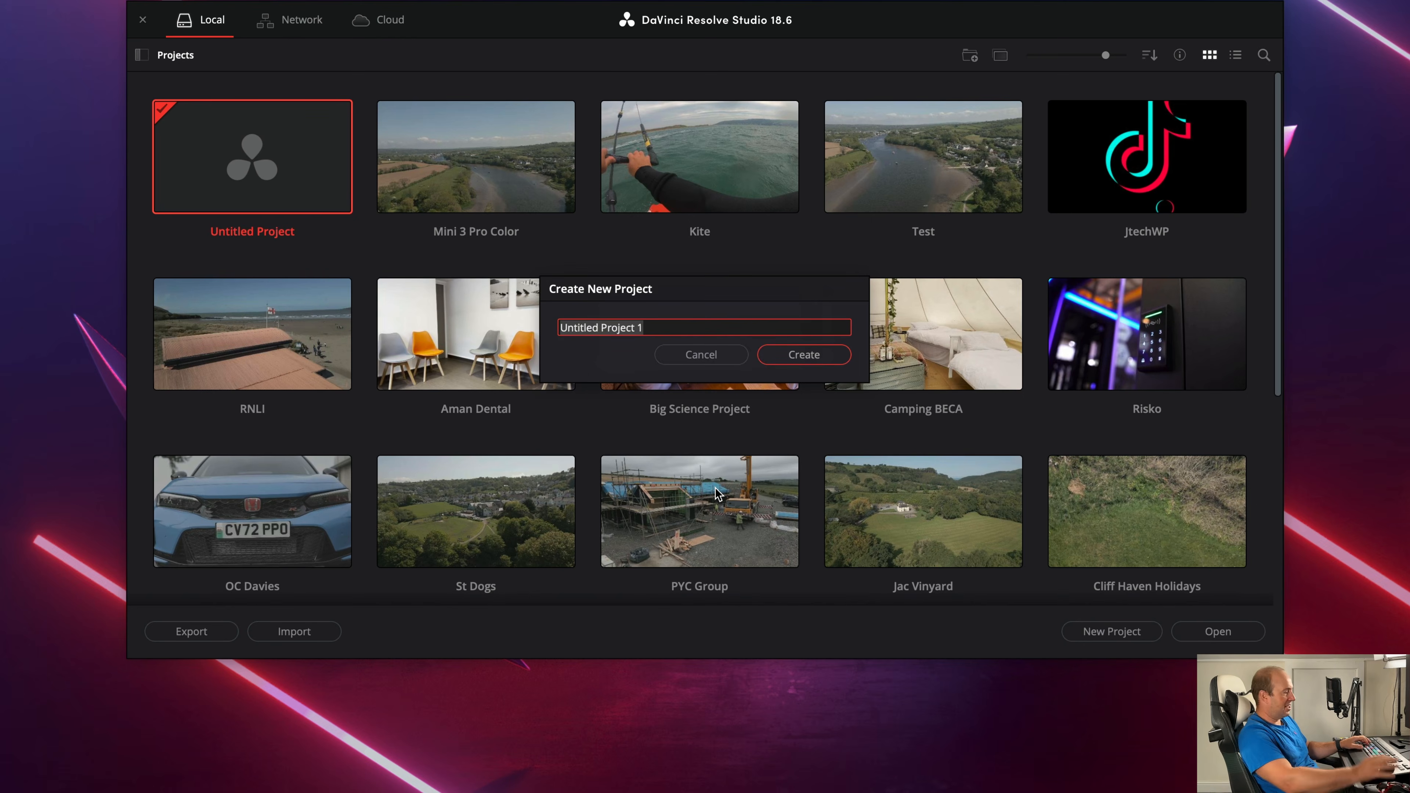
{"action": "type", "text": "Demo"}
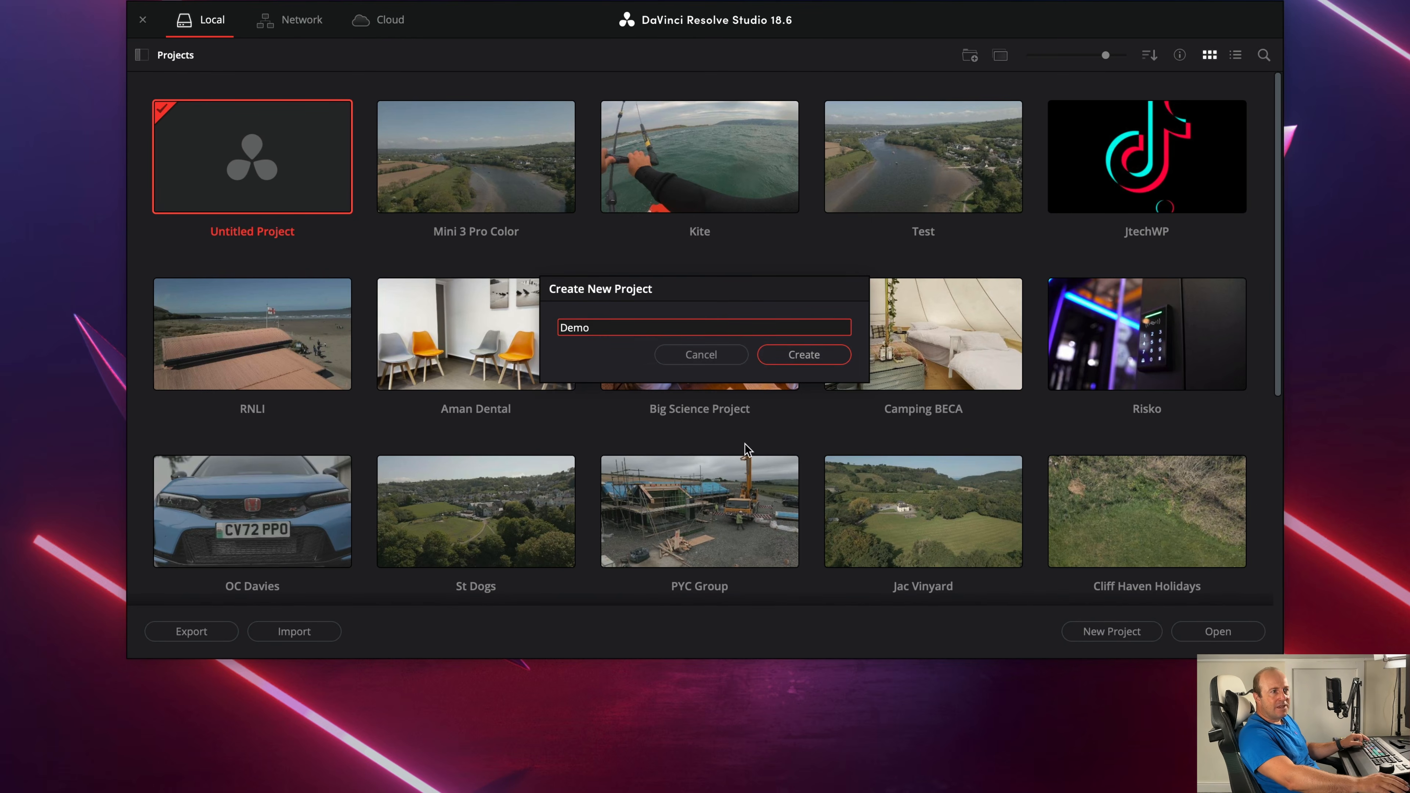
{"action": "left_click", "coordinate": [803, 355]}
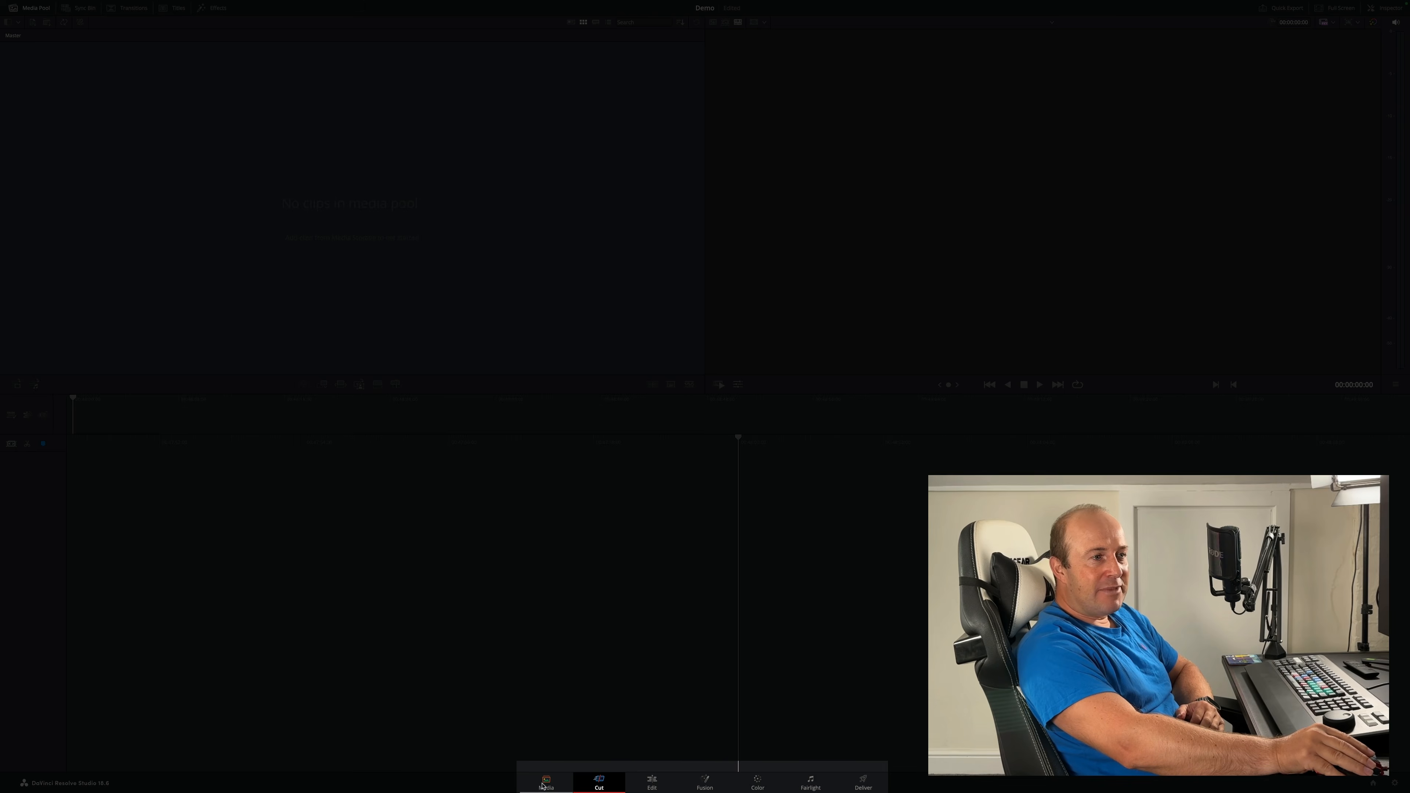
- Tour the Media, Cut, Edit, Fusion, Color, Fairlight and Deliver pages
{"action": "left_click", "coordinate": [544, 785]}
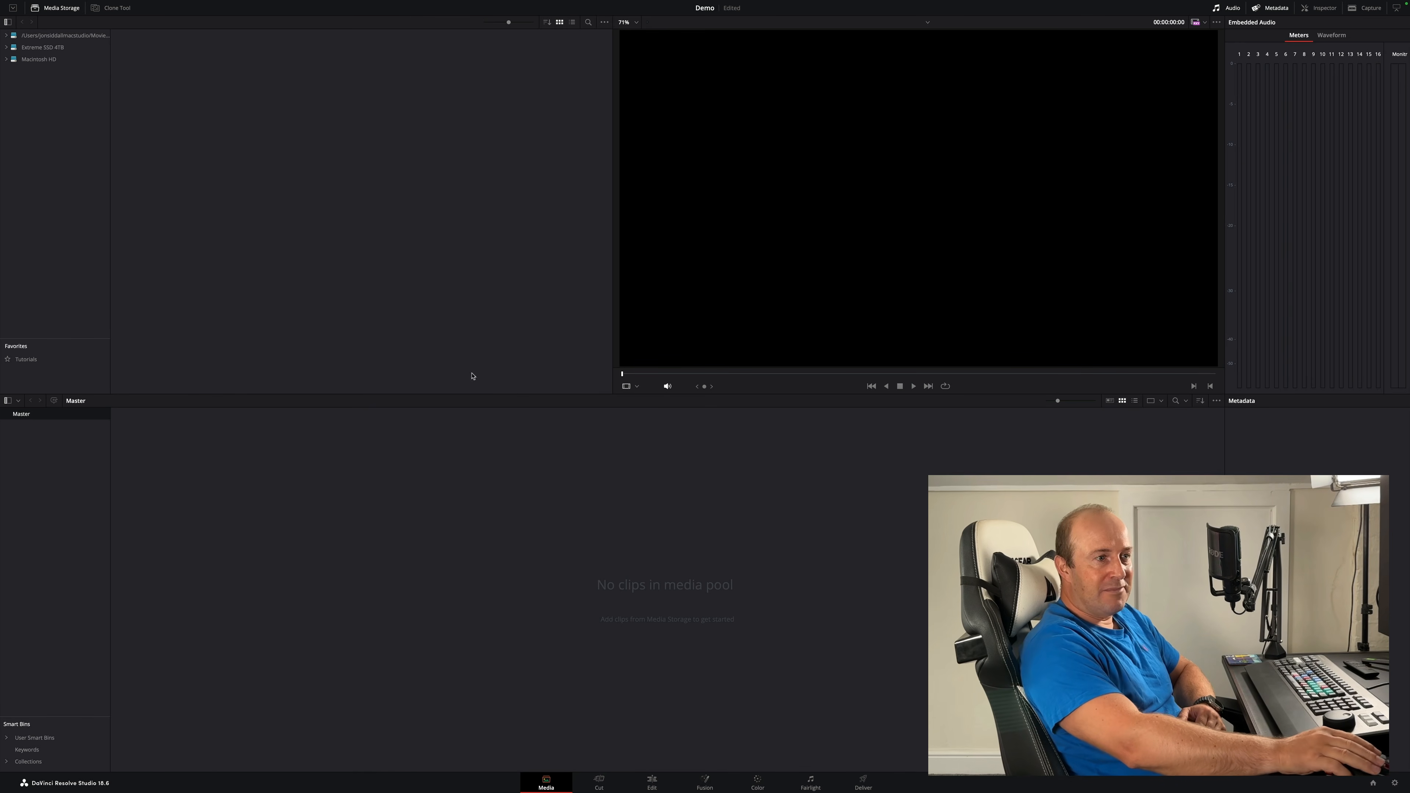
{"action": "left_click", "coordinate": [599, 783]}
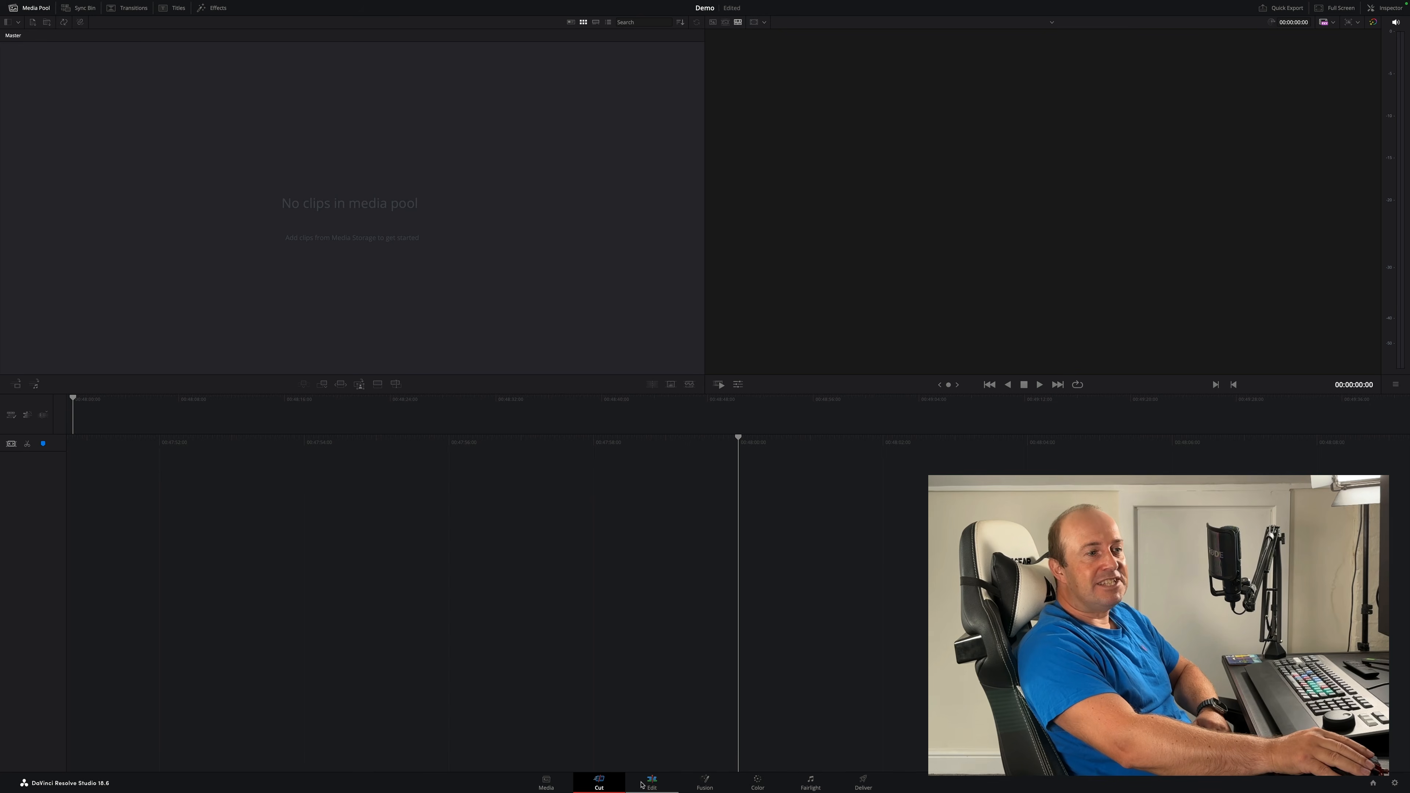
{"action": "left_click", "coordinate": [653, 783]}
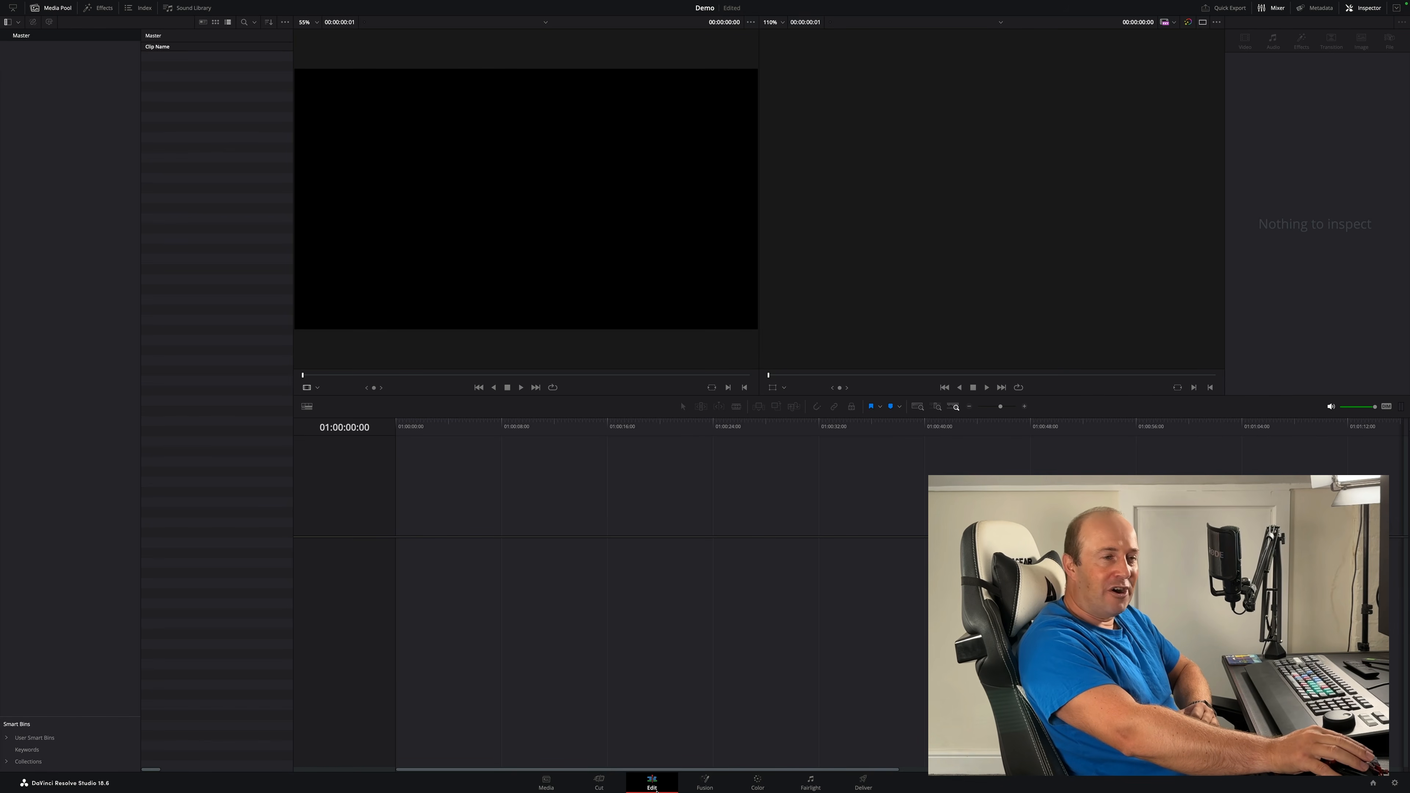
{"action": "left_click", "coordinate": [706, 783]}
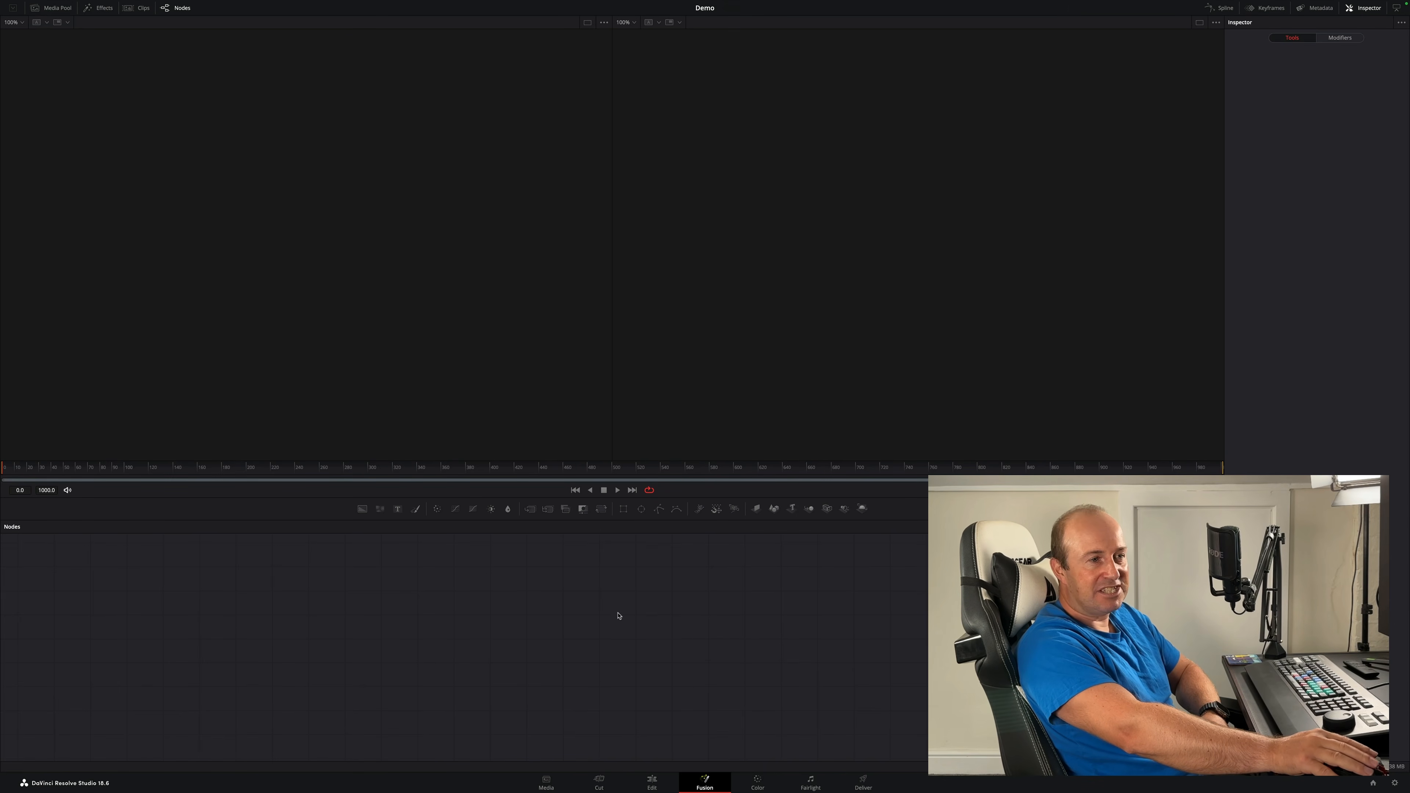
{"action": "left_click", "coordinate": [750, 779]}
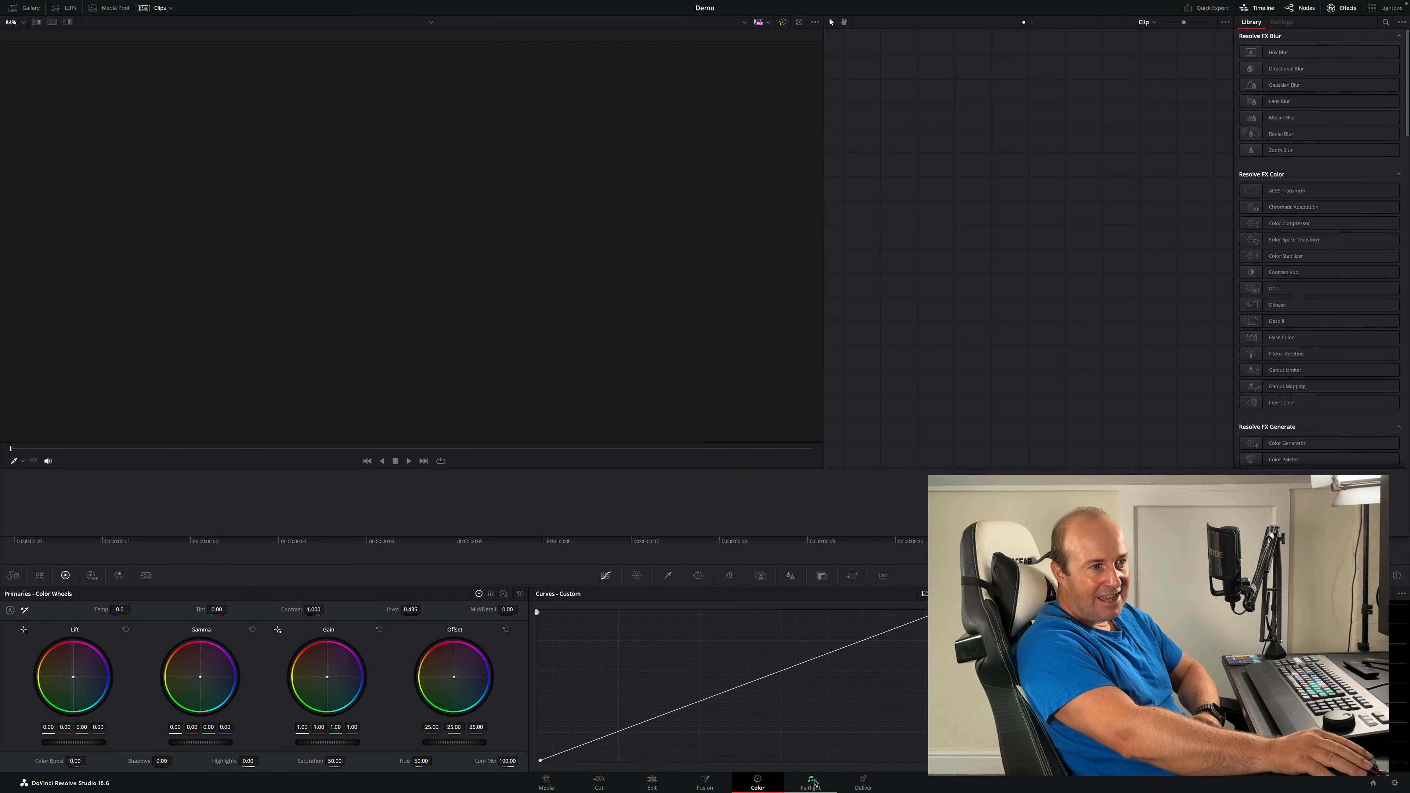
{"action": "left_click", "coordinate": [811, 781]}
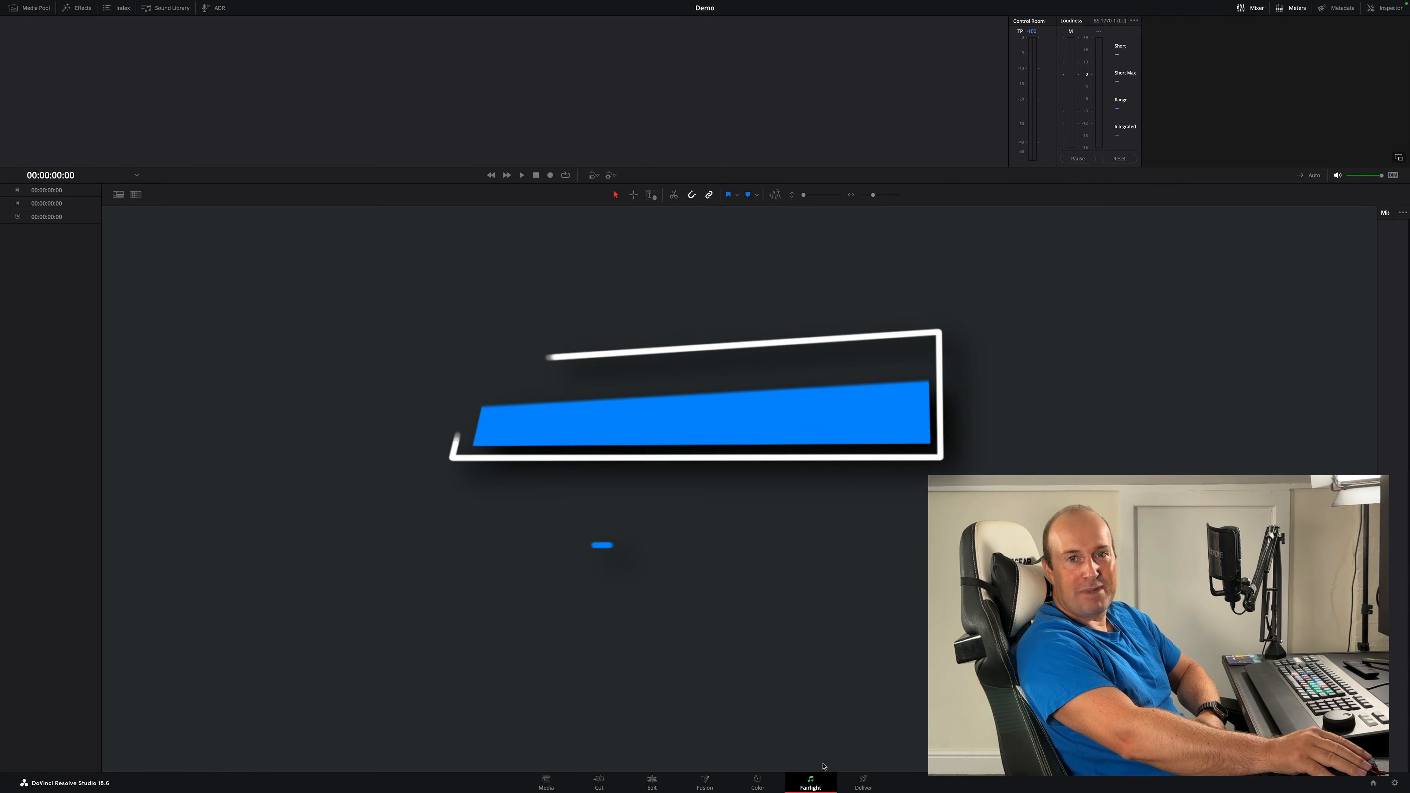
{"action": "left_click", "coordinate": [863, 783]}
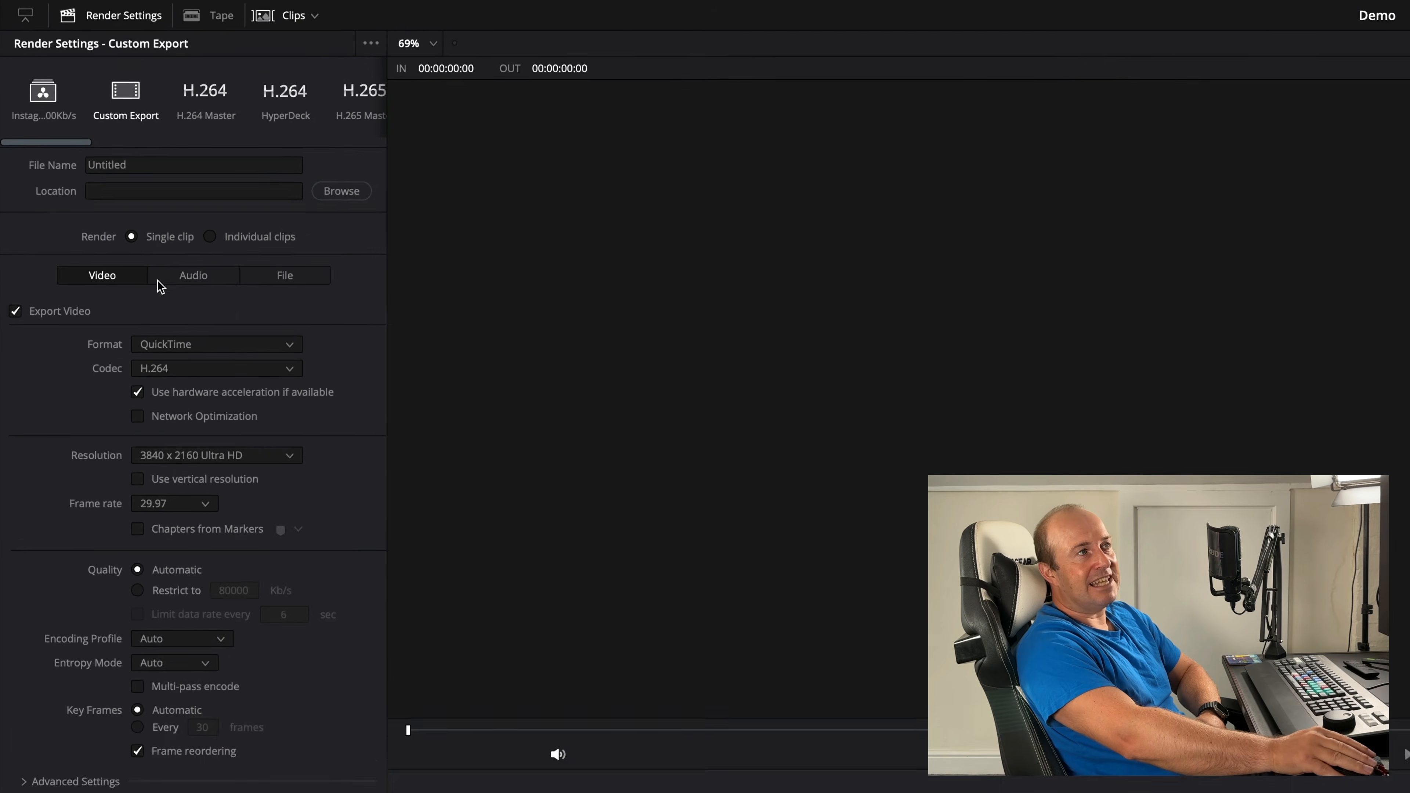
- Open Project Settings and review the available timeline frame rate options
{"action": "left_click_drag", "start_coordinate": [93, 172], "coordinate": [220, 174]}
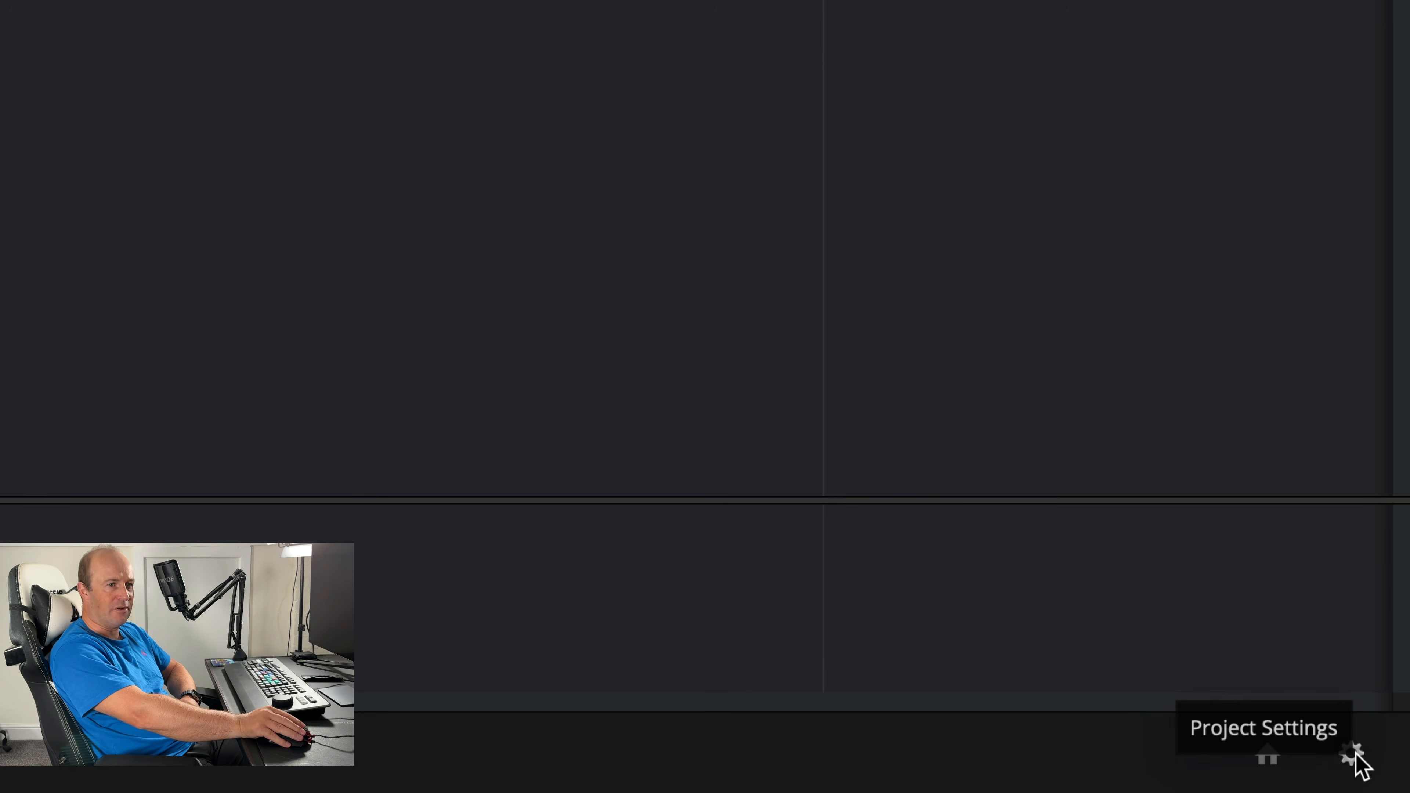
{"action": "left_click", "coordinate": [1354, 753]}
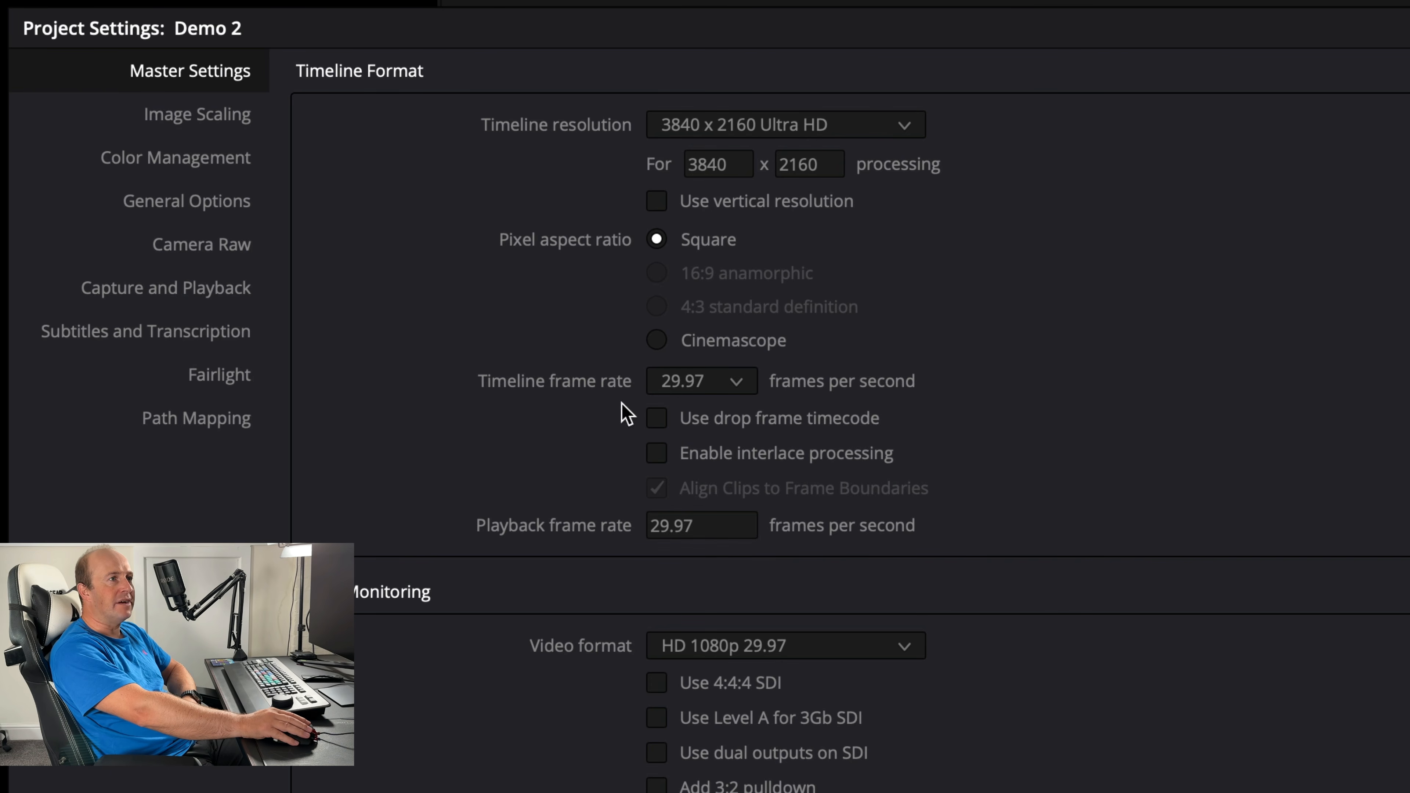
{"action": "left_click", "coordinate": [740, 385]}
{"action": "scroll", "coordinate": [746, 479], "scroll_direction": "down", "scroll_amount": 1}
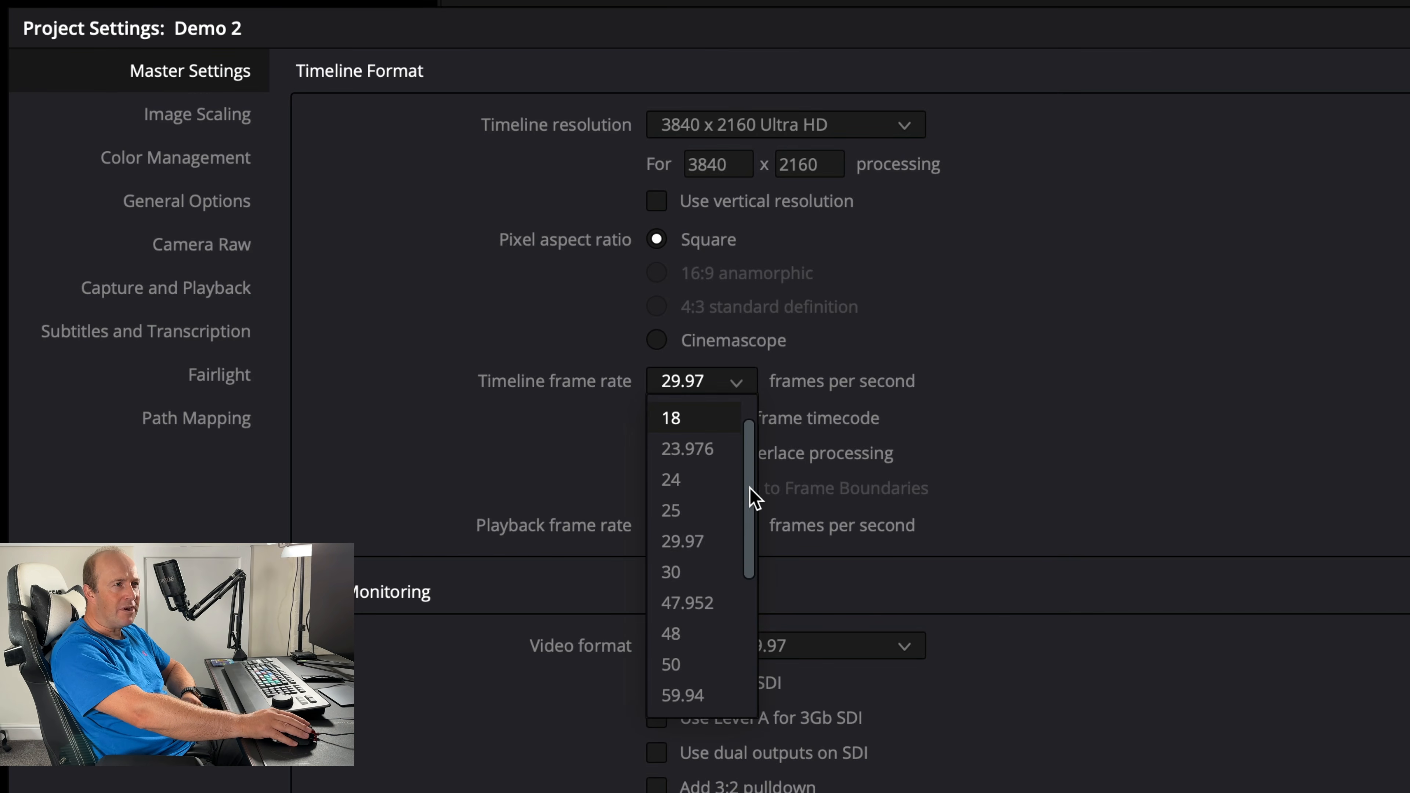
{"action": "scroll", "coordinate": [750, 500], "scroll_direction": "down", "scroll_amount": 2}
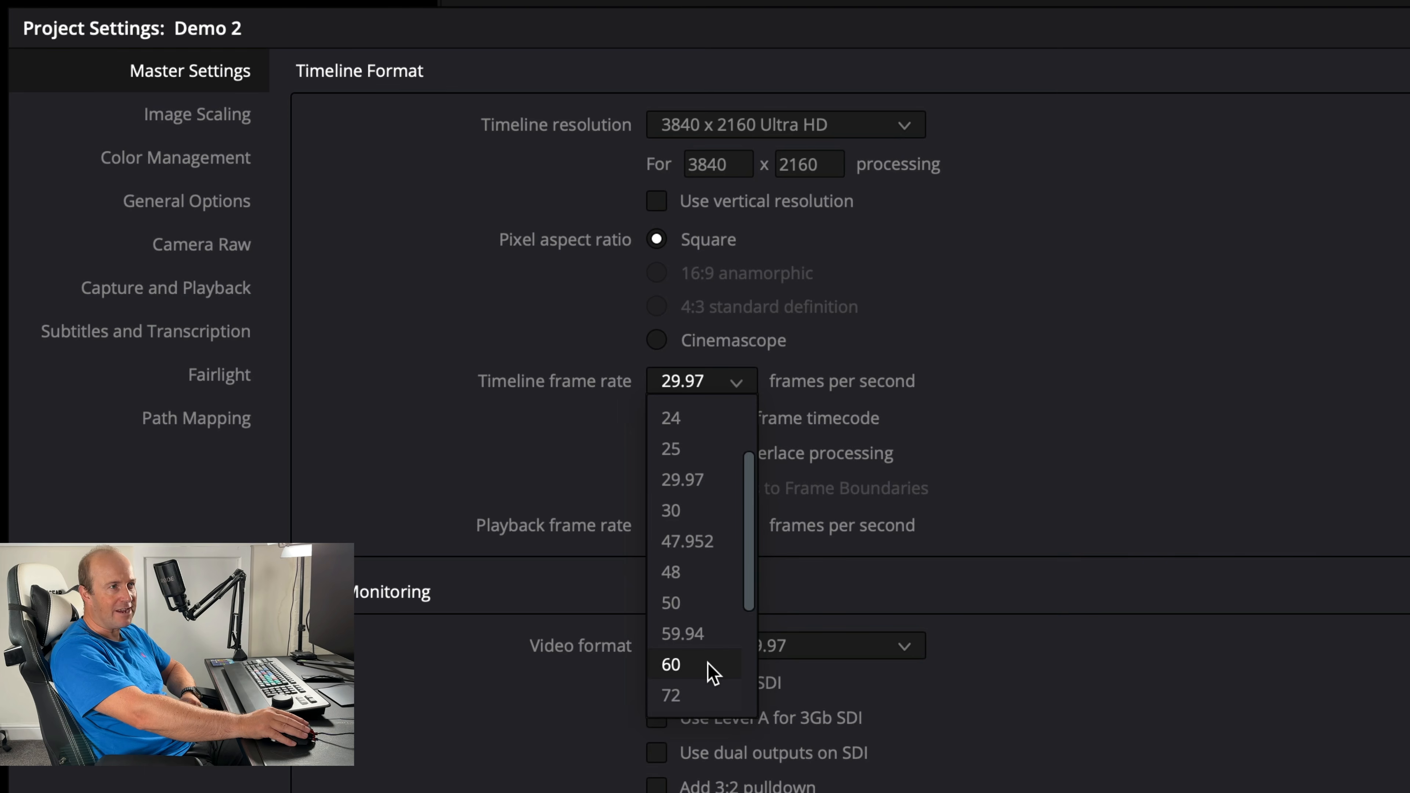
{"action": "left_click_drag", "start_coordinate": [749, 567], "coordinate": [746, 671]}
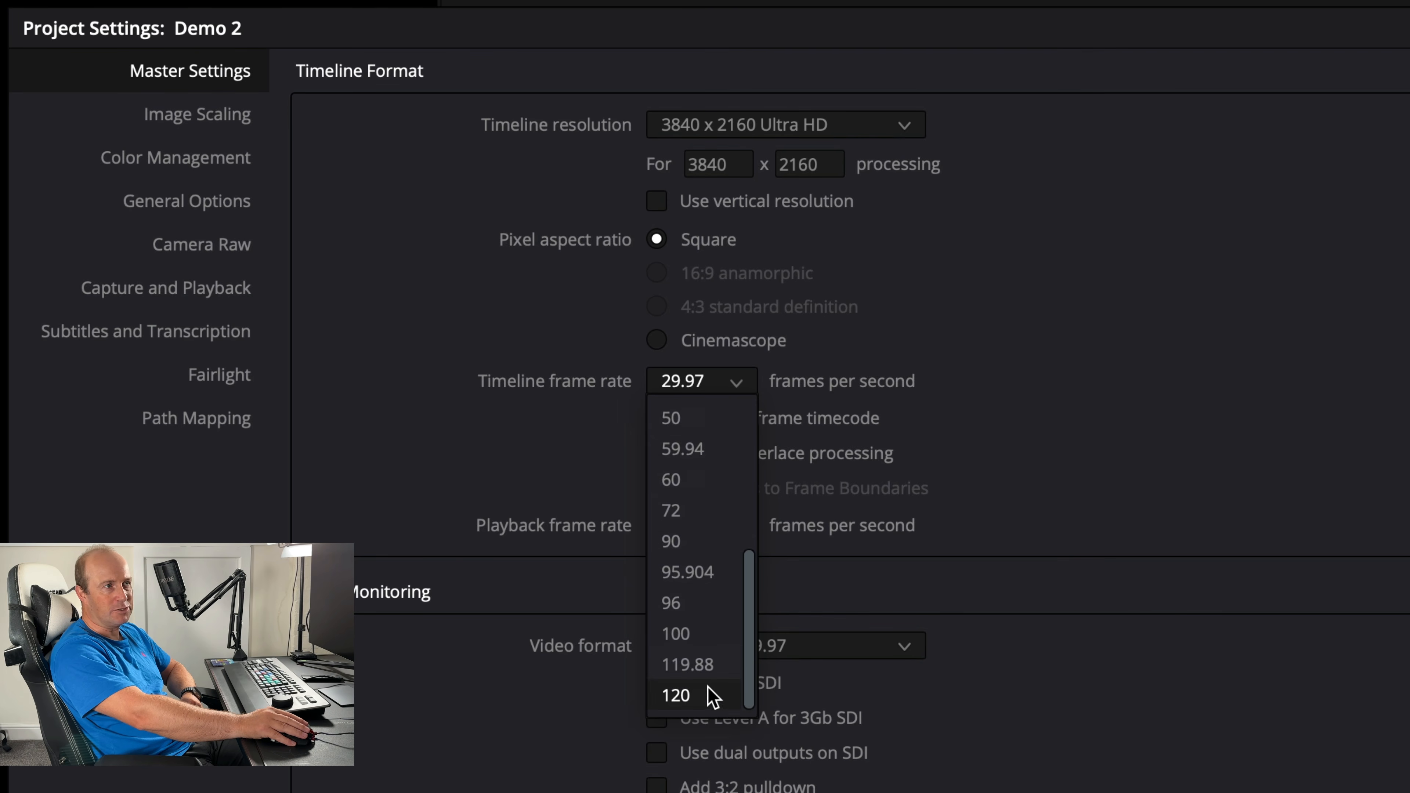
{"action": "left_click_drag", "start_coordinate": [754, 648], "coordinate": [755, 511]}
{"action": "left_click", "coordinate": [703, 550]}
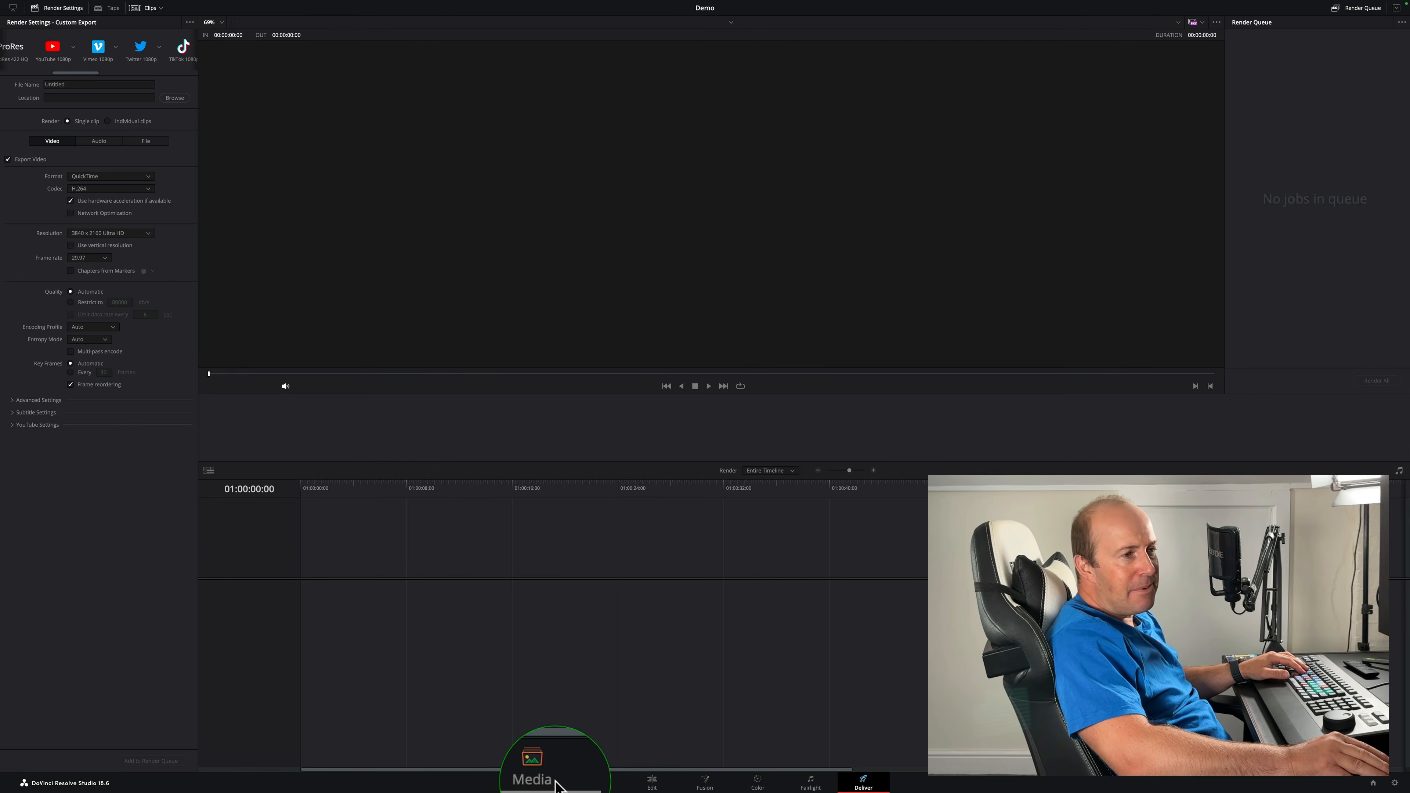
- On the Media page, import the clips from Extreme SSD 4TB > Videos > Davinci Resolve Training into the media pool
{"action": "left_click", "coordinate": [556, 783]}
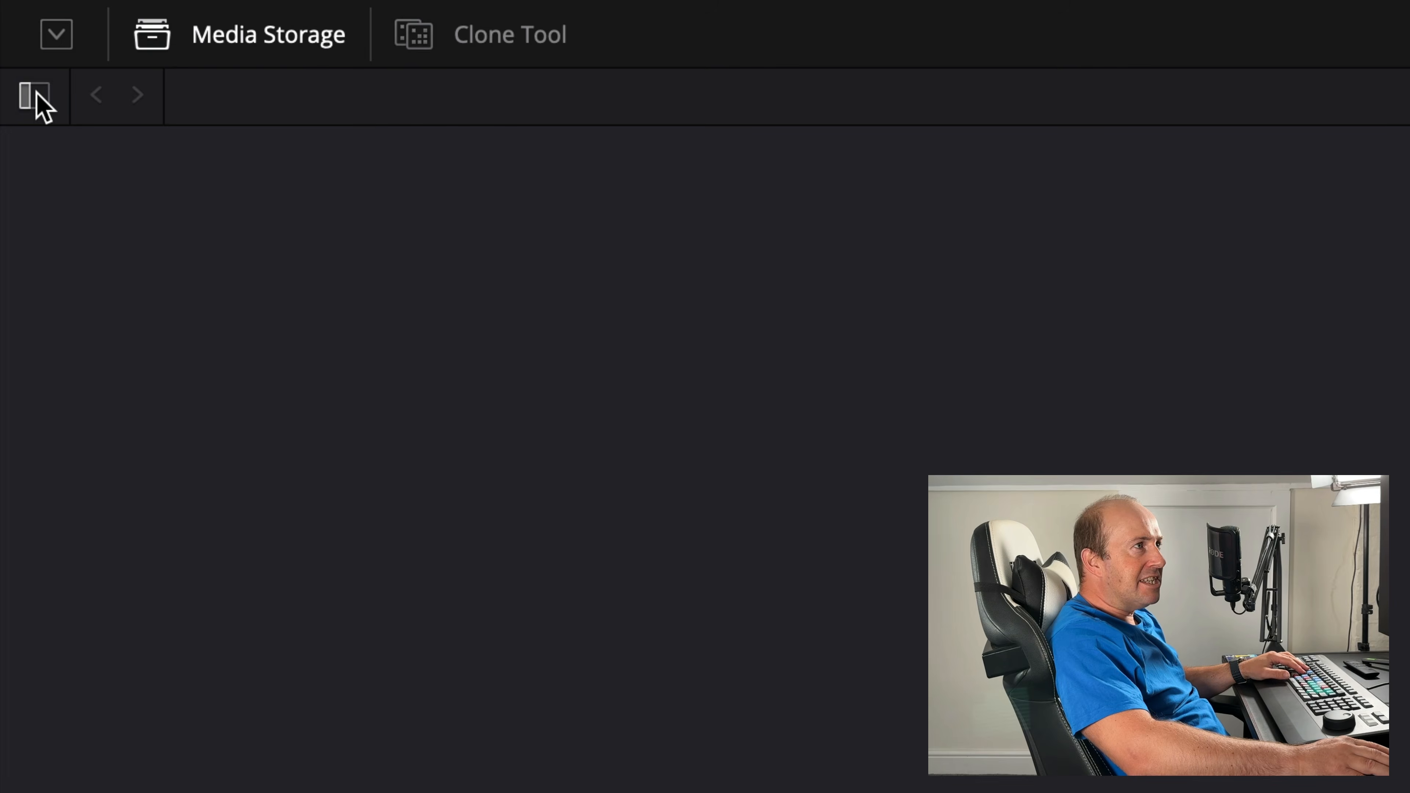
{"action": "left_click", "coordinate": [37, 96]}
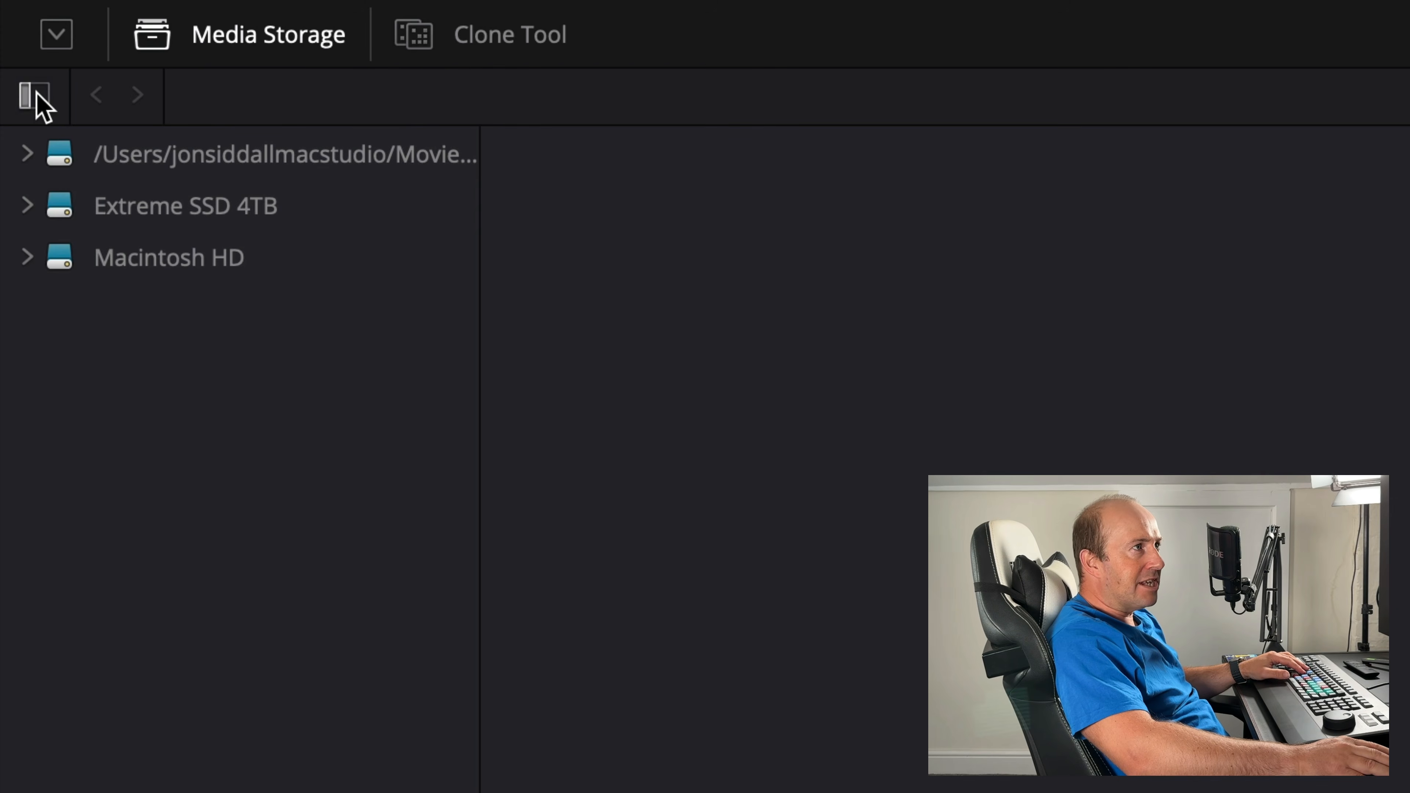
{"action": "left_click", "coordinate": [228, 37]}
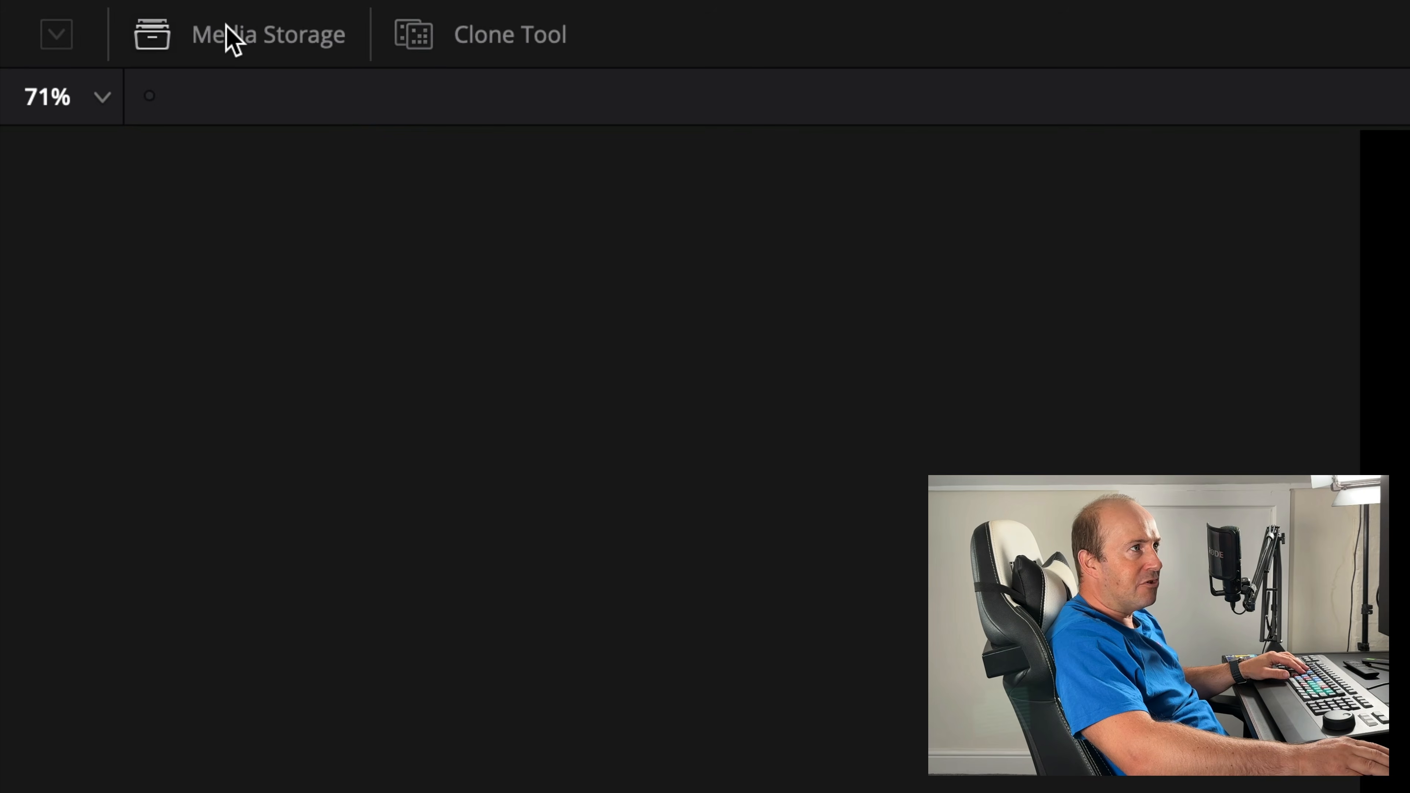
{"action": "left_click", "coordinate": [228, 37]}
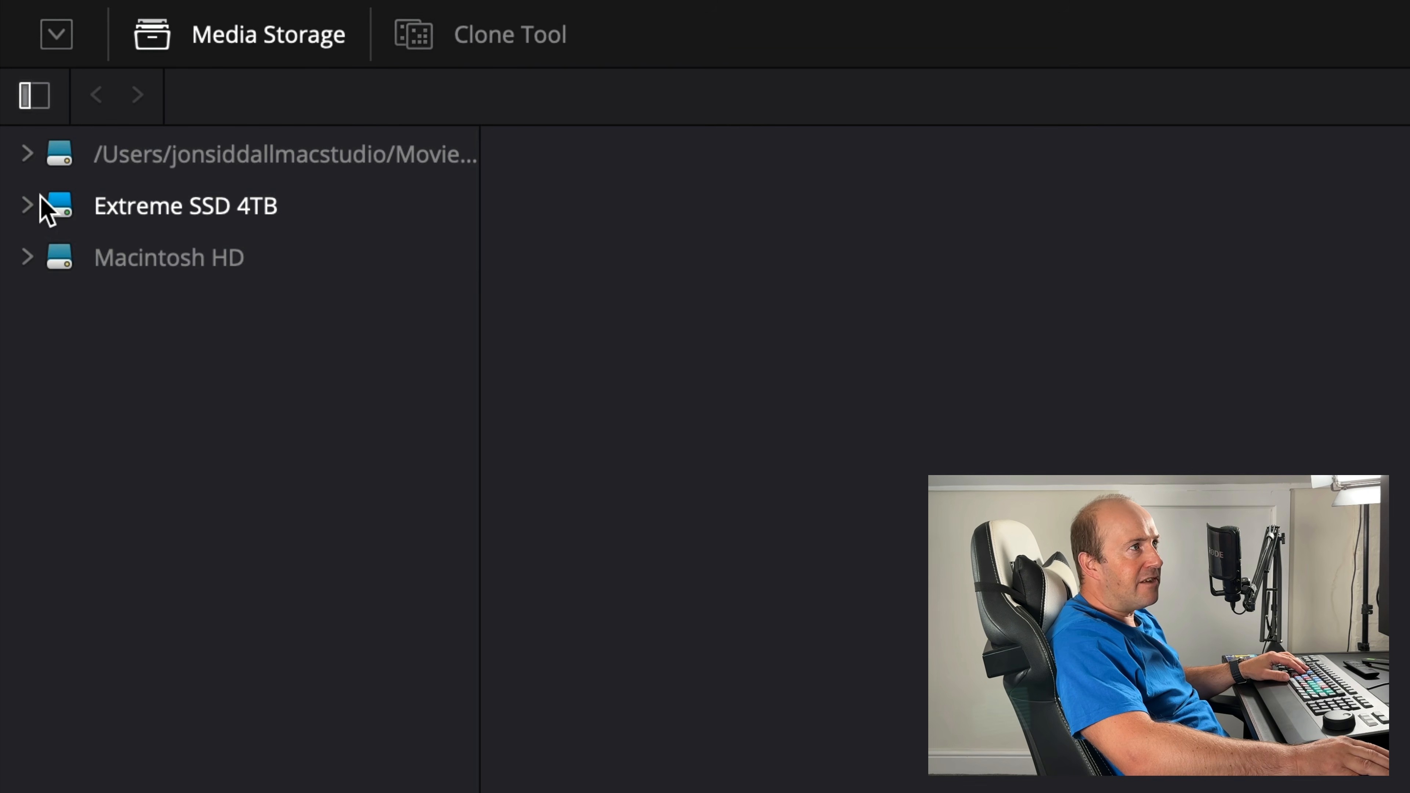
{"action": "left_click", "coordinate": [27, 206]}
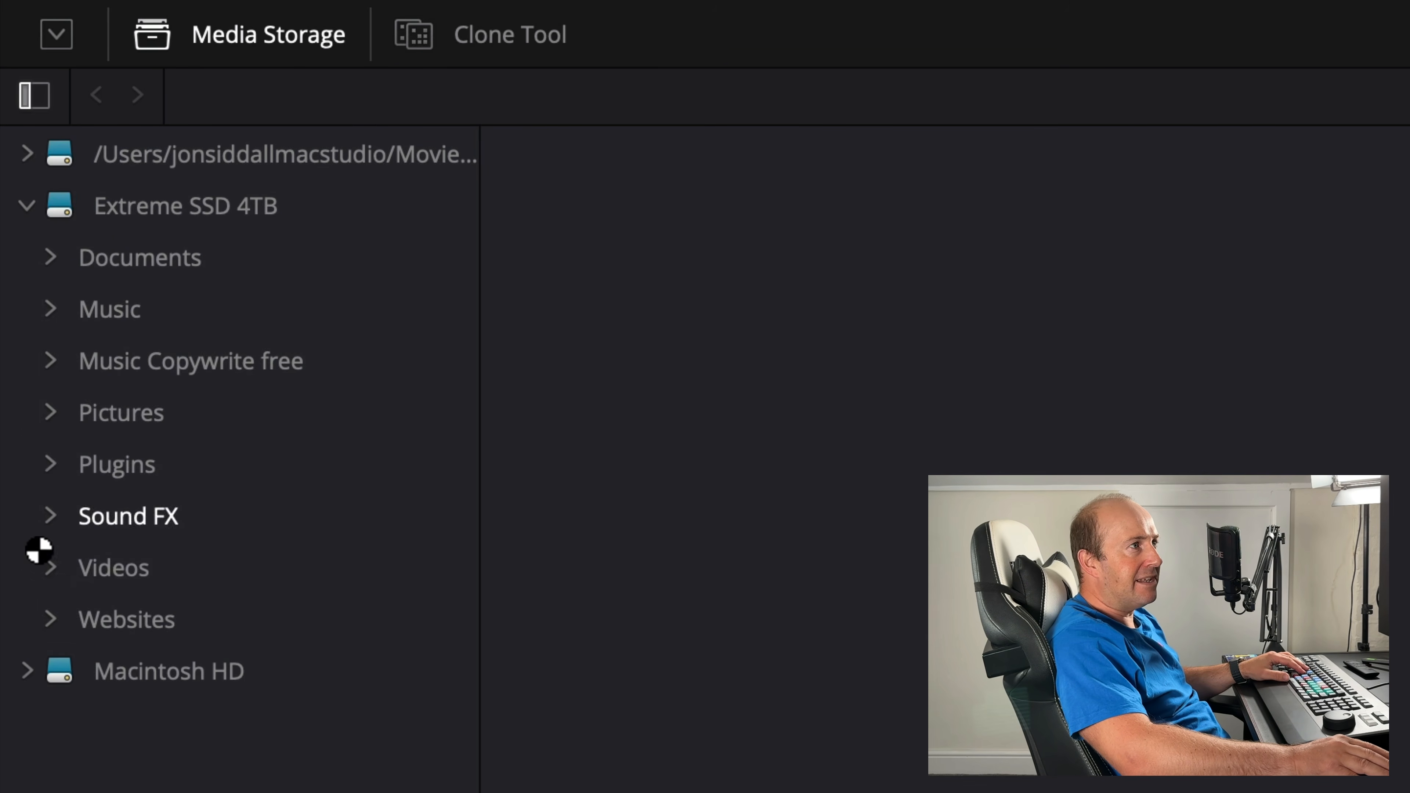
{"action": "left_click", "coordinate": [49, 566]}
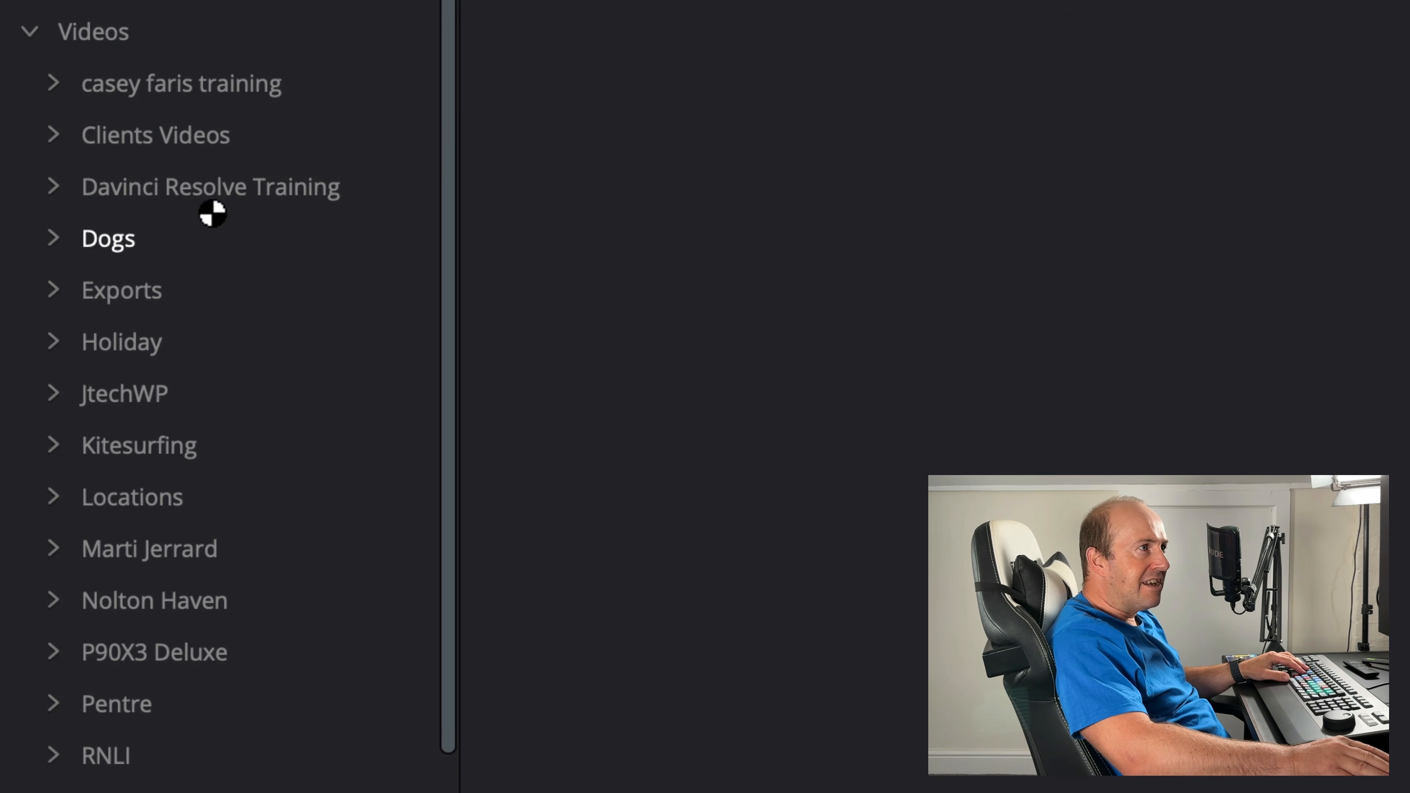
{"action": "left_click", "coordinate": [167, 187]}
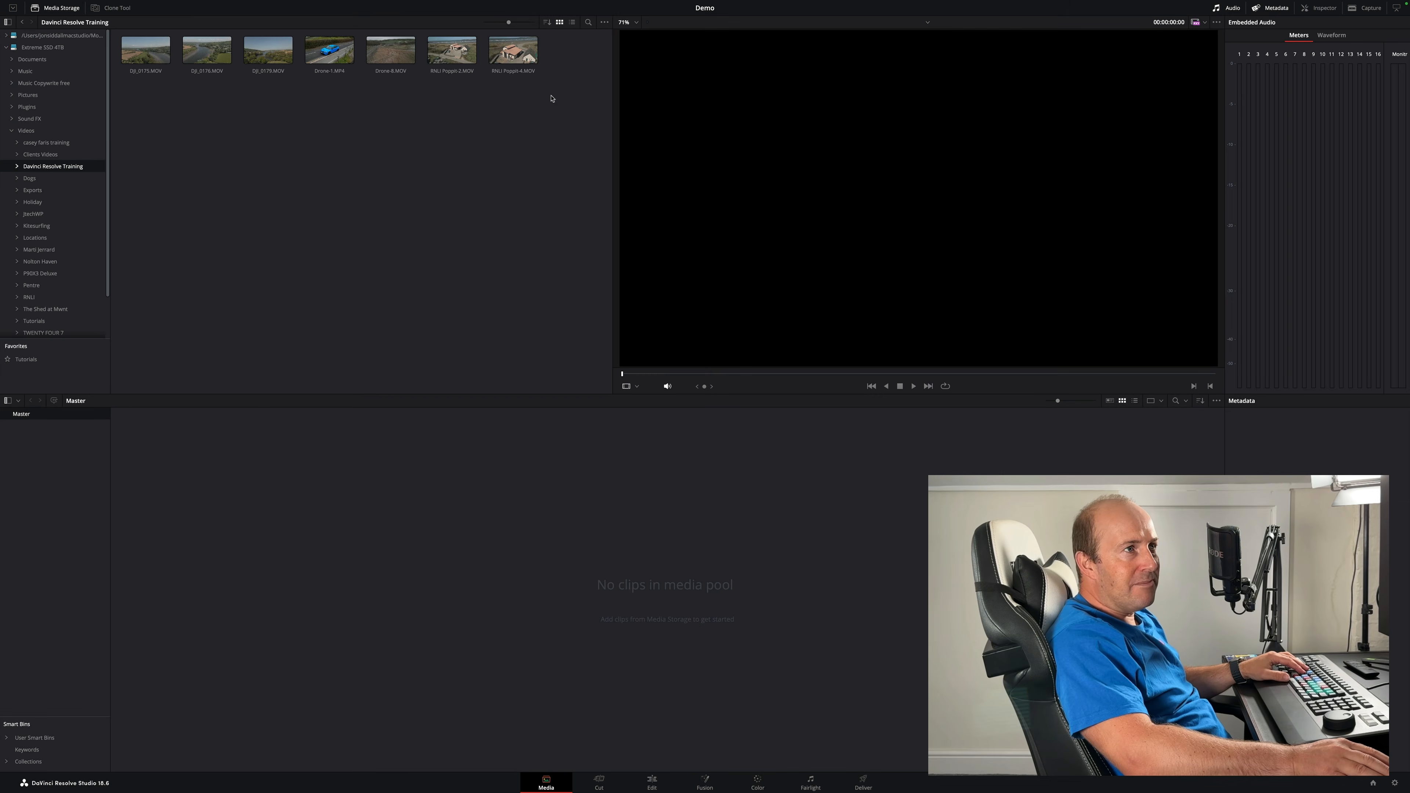
{"action": "left_click_drag", "start_coordinate": [553, 97], "coordinate": [292, 545]}
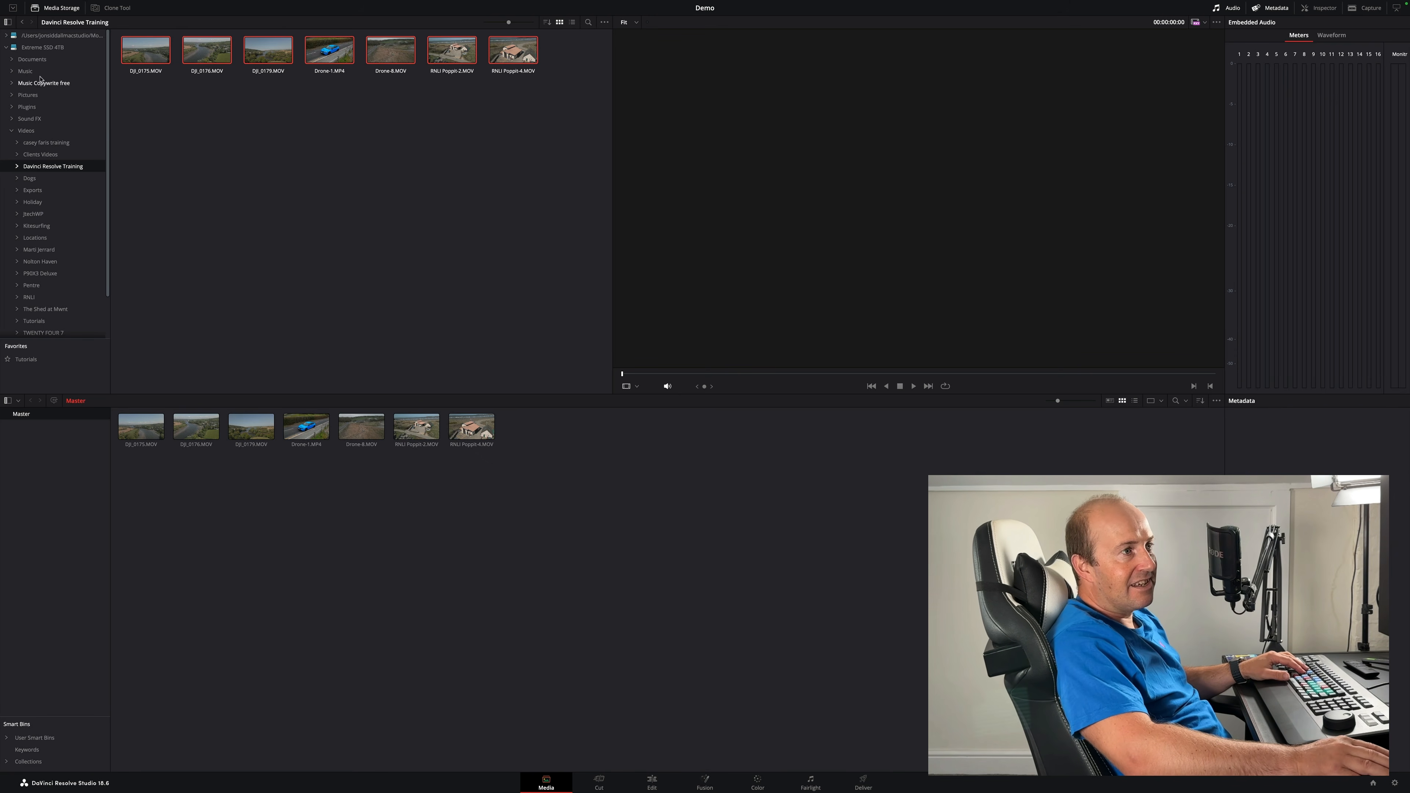
- Select all clips in the media pool and delete them
{"action": "left_click_drag", "start_coordinate": [527, 470], "coordinate": [126, 420]}
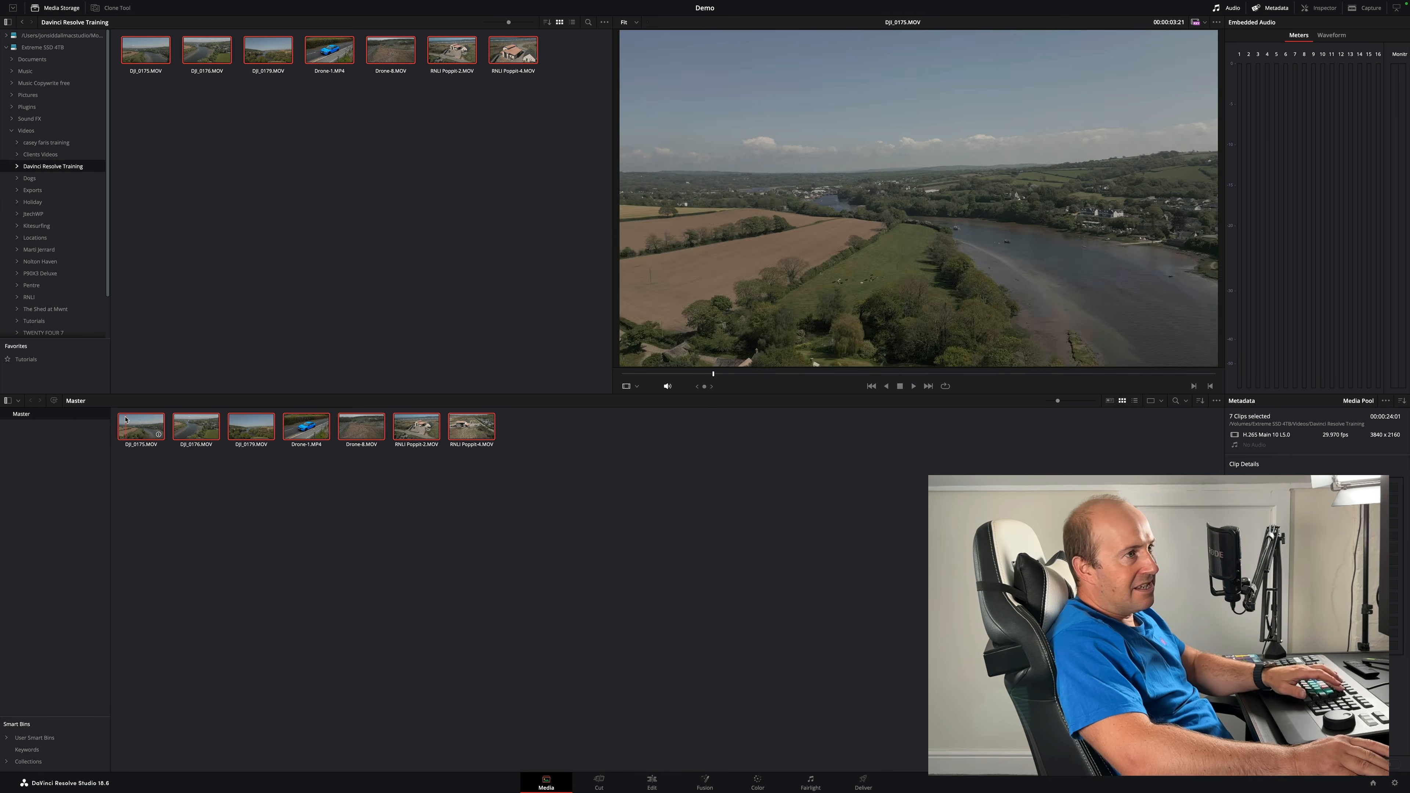
{"action": "key", "text": "Delete"}
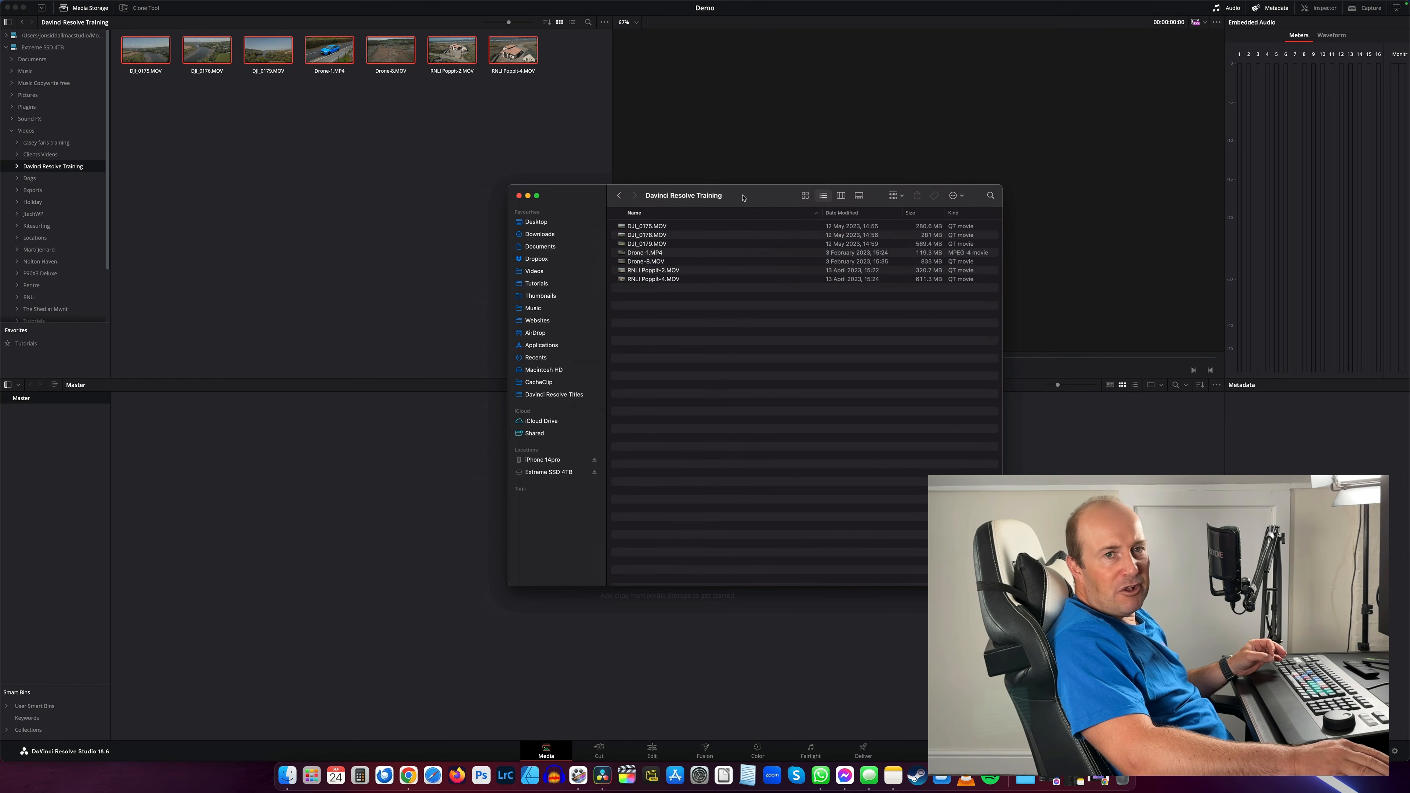
- Import the Davinci Resolve Training clips from Finder into the media pool and change the project frame rate to match
{"action": "left_click_drag", "start_coordinate": [666, 328], "coordinate": [267, 524]}
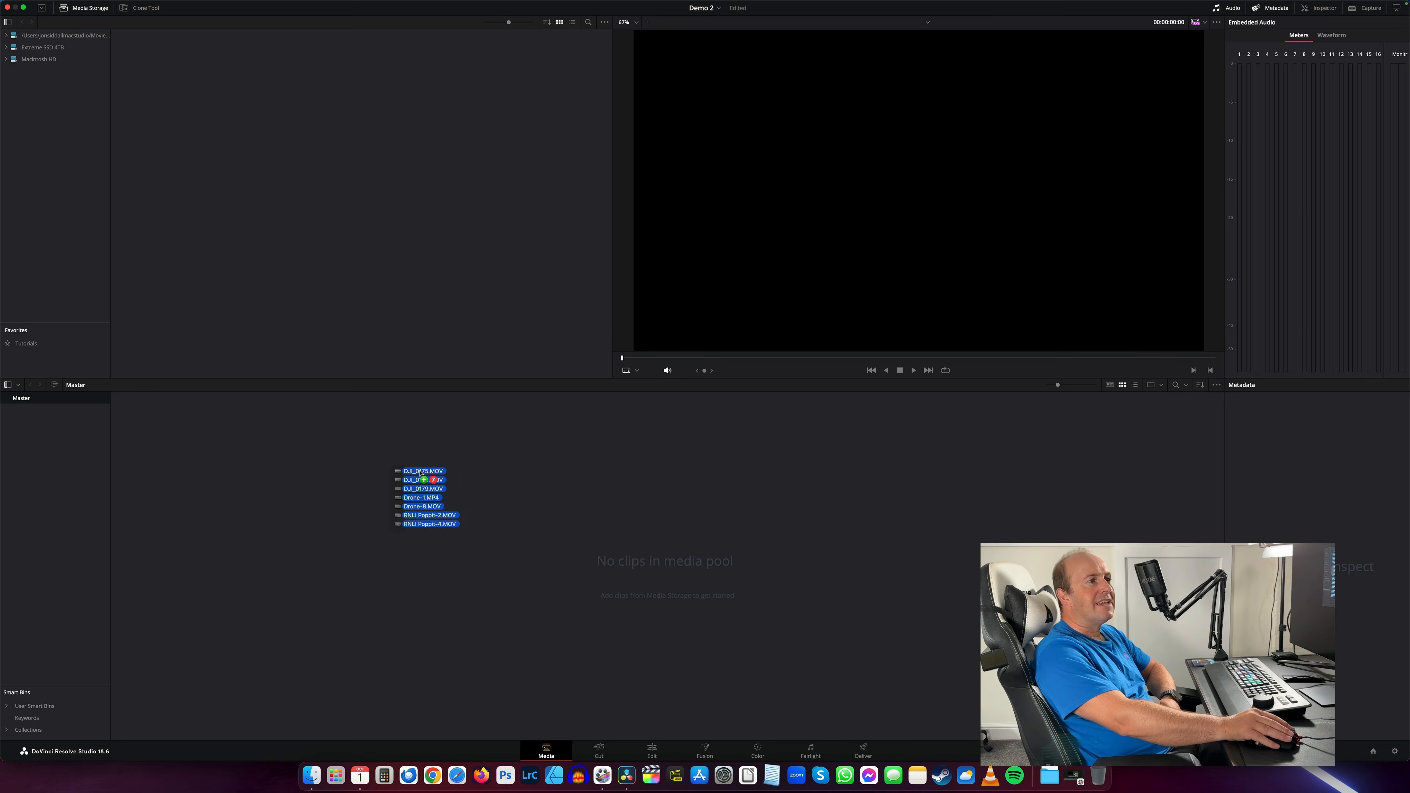
{"action": "left_click_drag", "start_coordinate": [400, 469], "coordinate": [408, 474]}
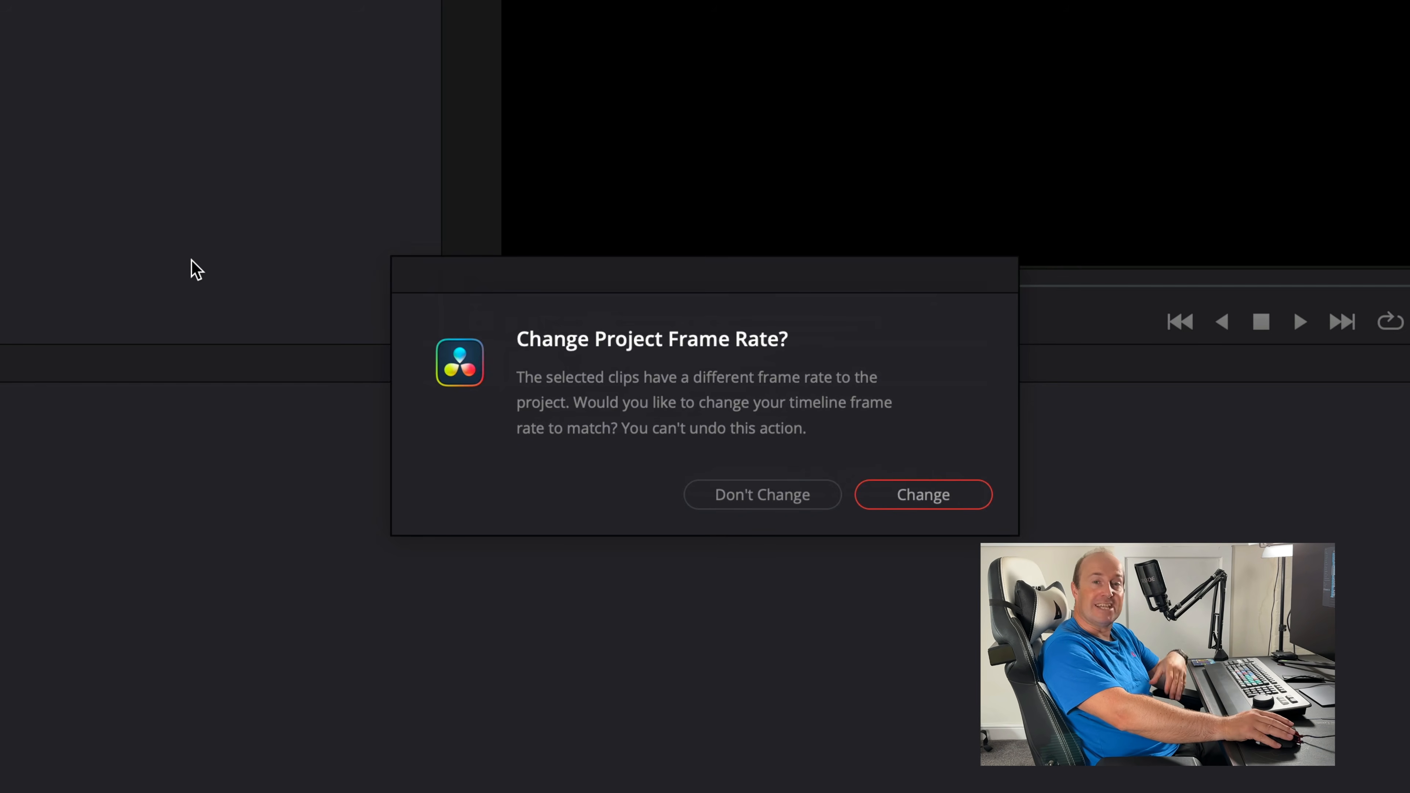
{"action": "left_click", "coordinate": [957, 496]}
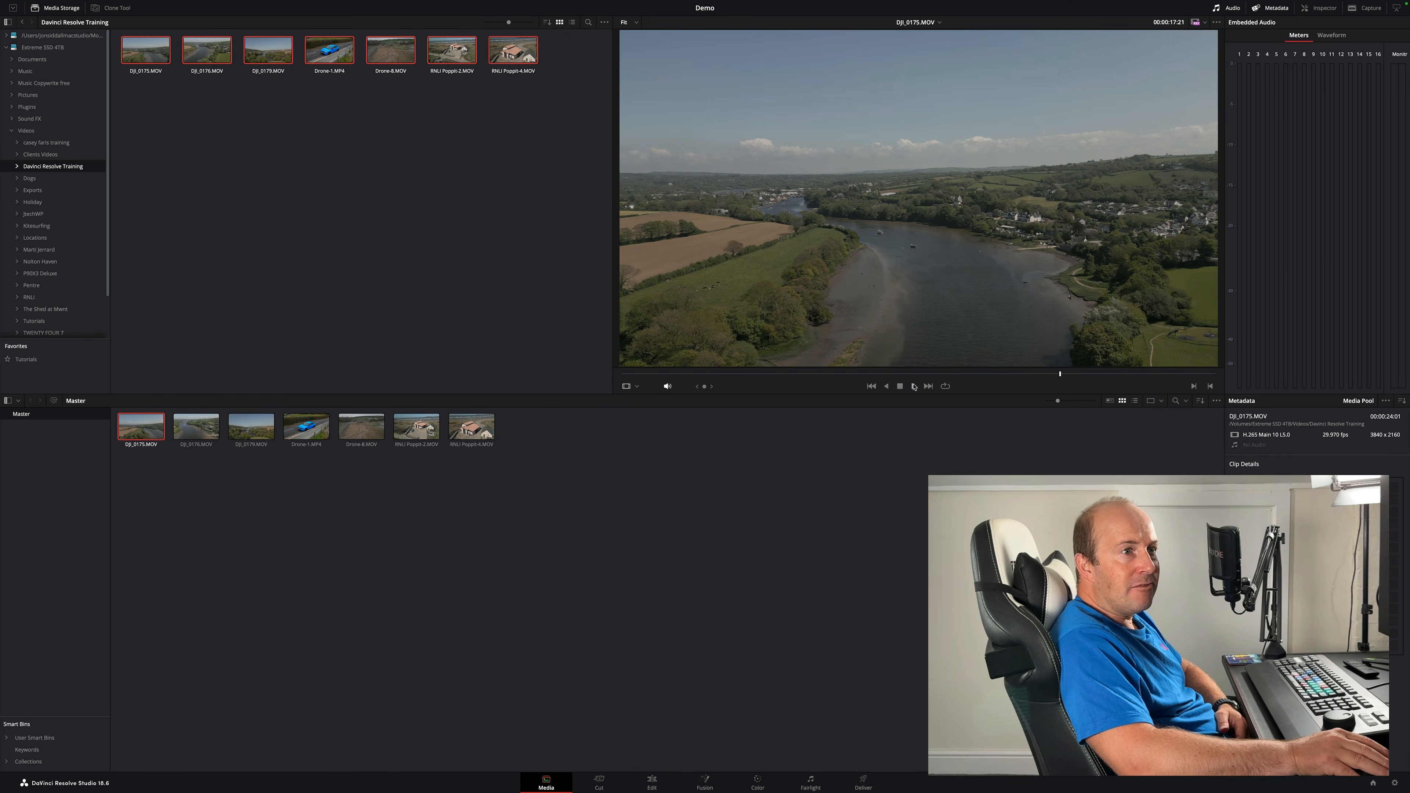
- Play, stop, jump and scrub through the first drone clip in the viewer and check its clip details
{"action": "left_click", "coordinate": [913, 387]}
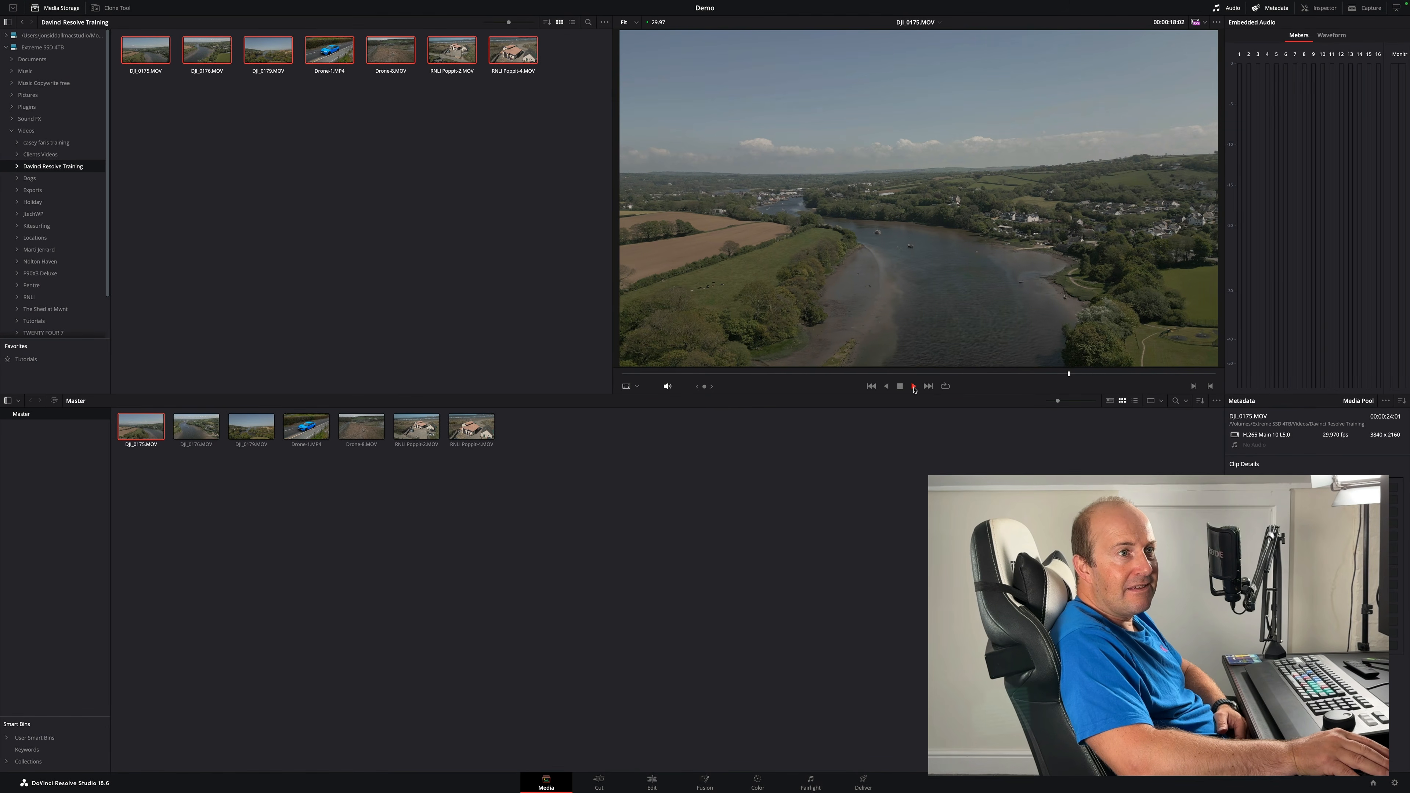
{"action": "left_click", "coordinate": [900, 387]}
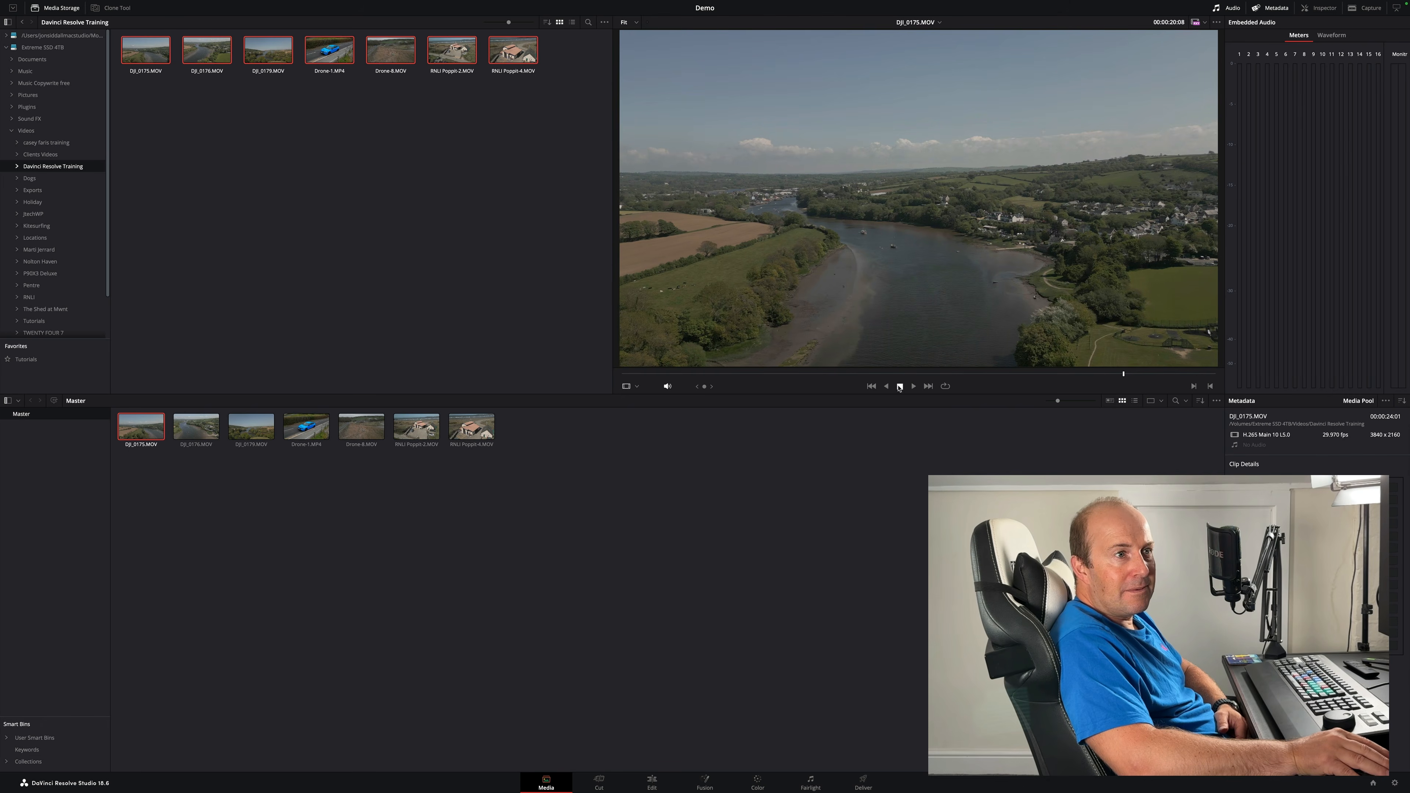
{"action": "left_click", "coordinate": [871, 386]}
{"action": "left_click", "coordinate": [928, 386]}
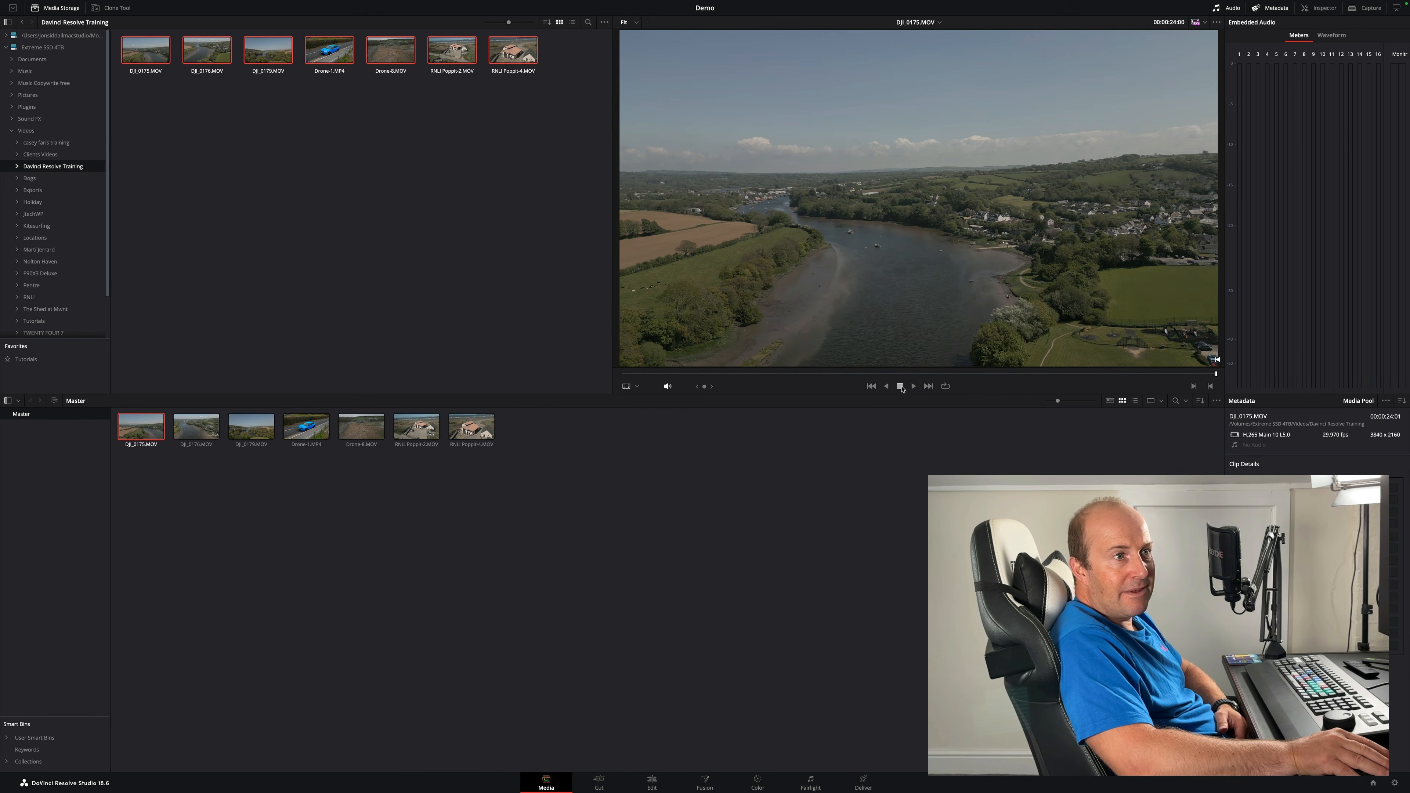
{"action": "left_click", "coordinate": [872, 386]}
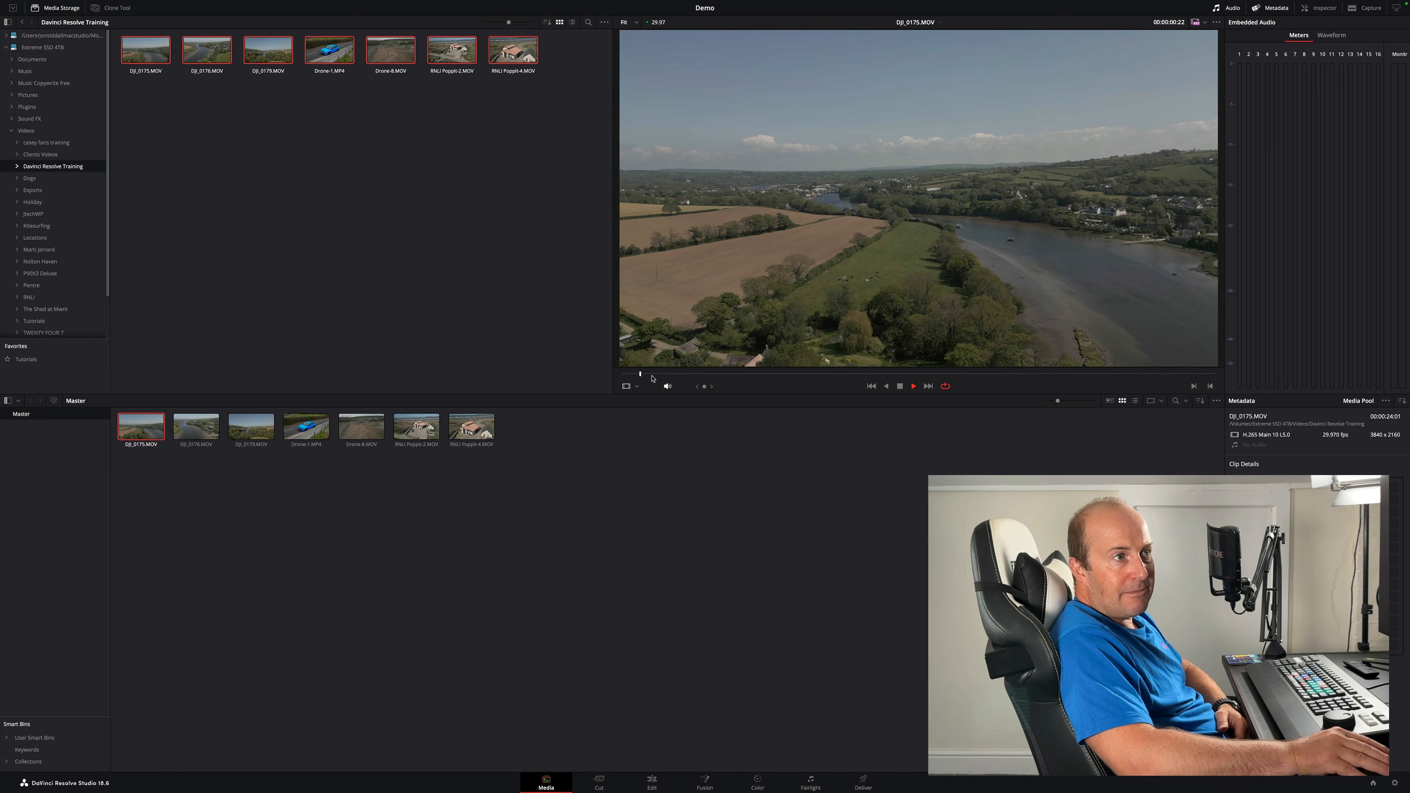
{"action": "left_click", "coordinate": [900, 386]}
{"action": "left_click_drag", "start_coordinate": [943, 374], "coordinate": [1180, 374]}
{"action": "left_click", "coordinate": [913, 386]}
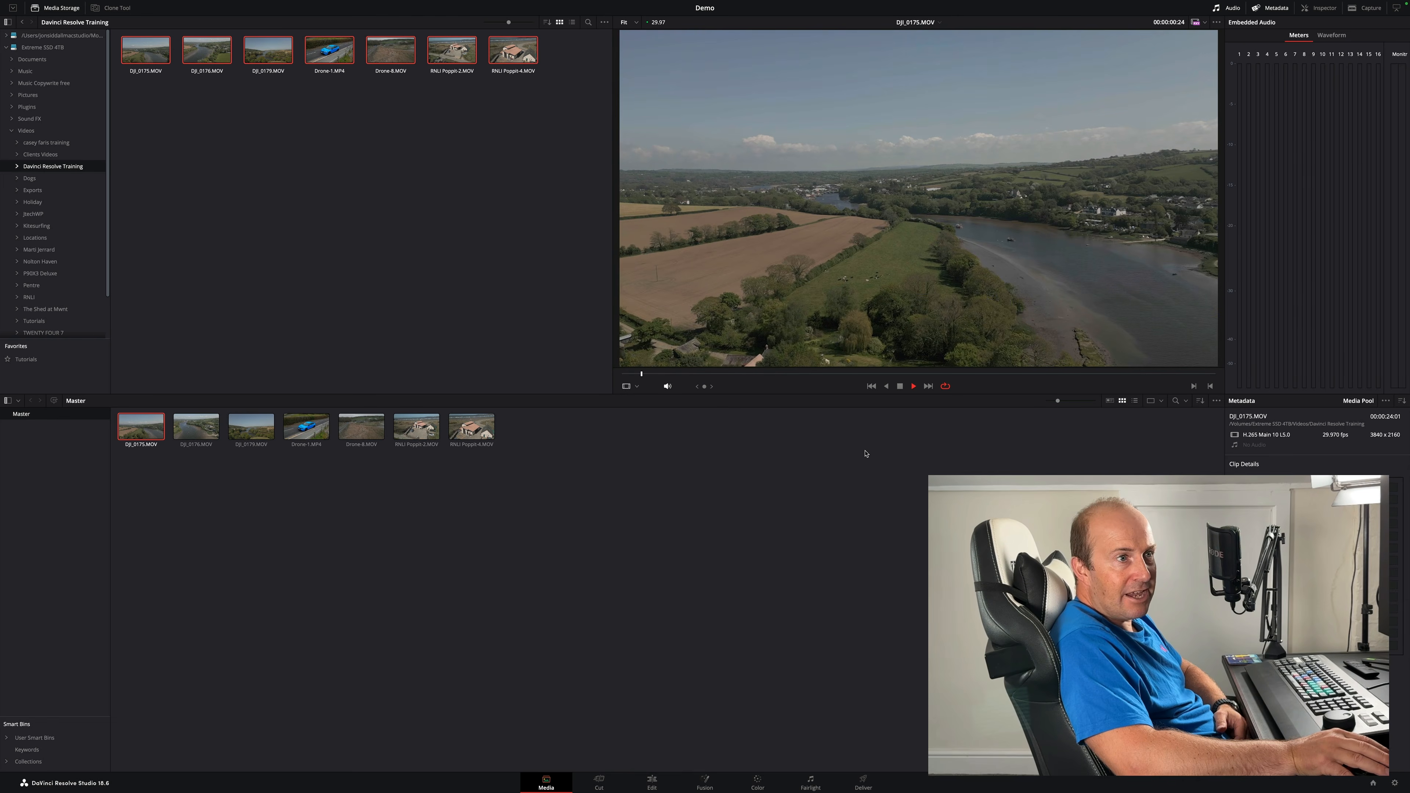
{"action": "left_click", "coordinate": [1318, 466]}
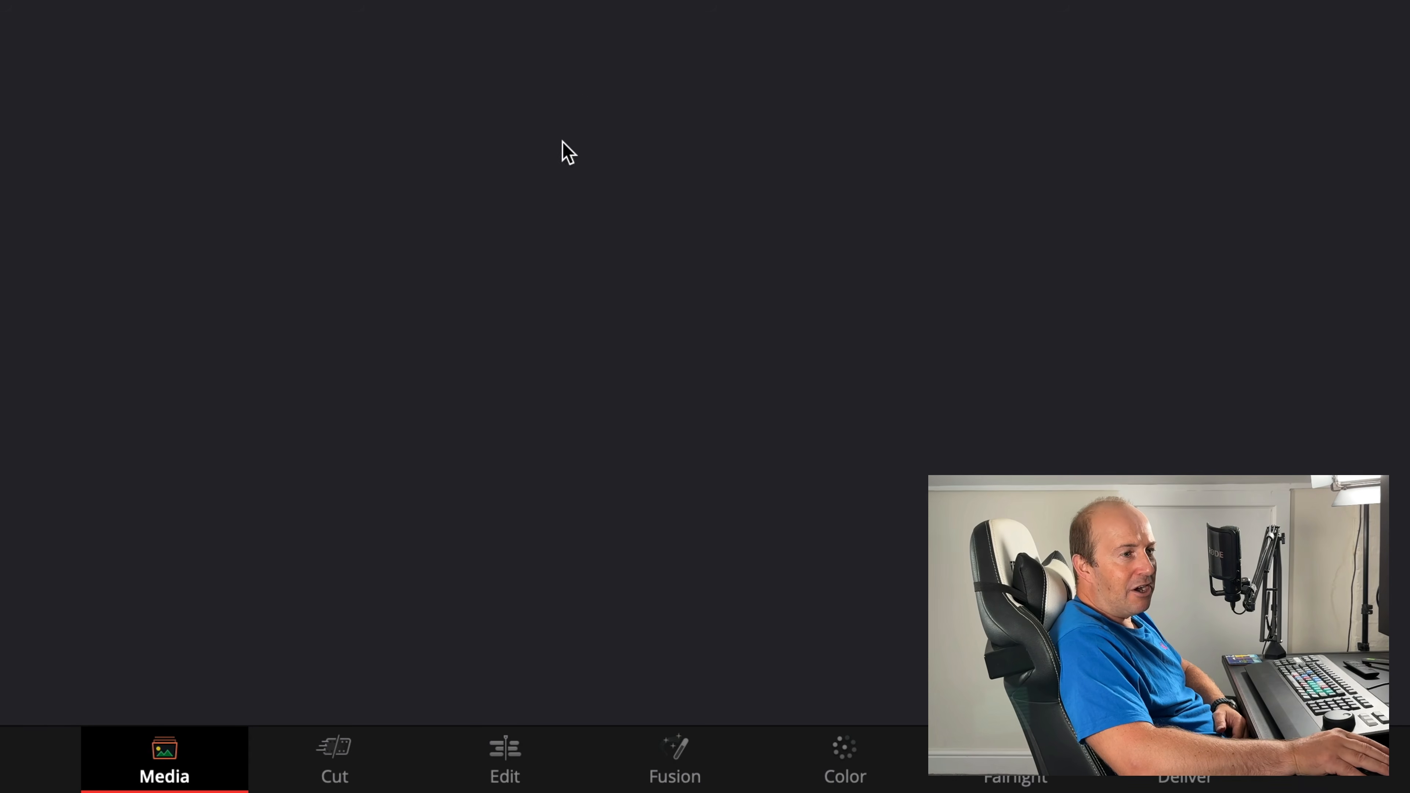
- Switch to the Edit page and reset the workspace UI layout
{"action": "left_click", "coordinate": [513, 745]}
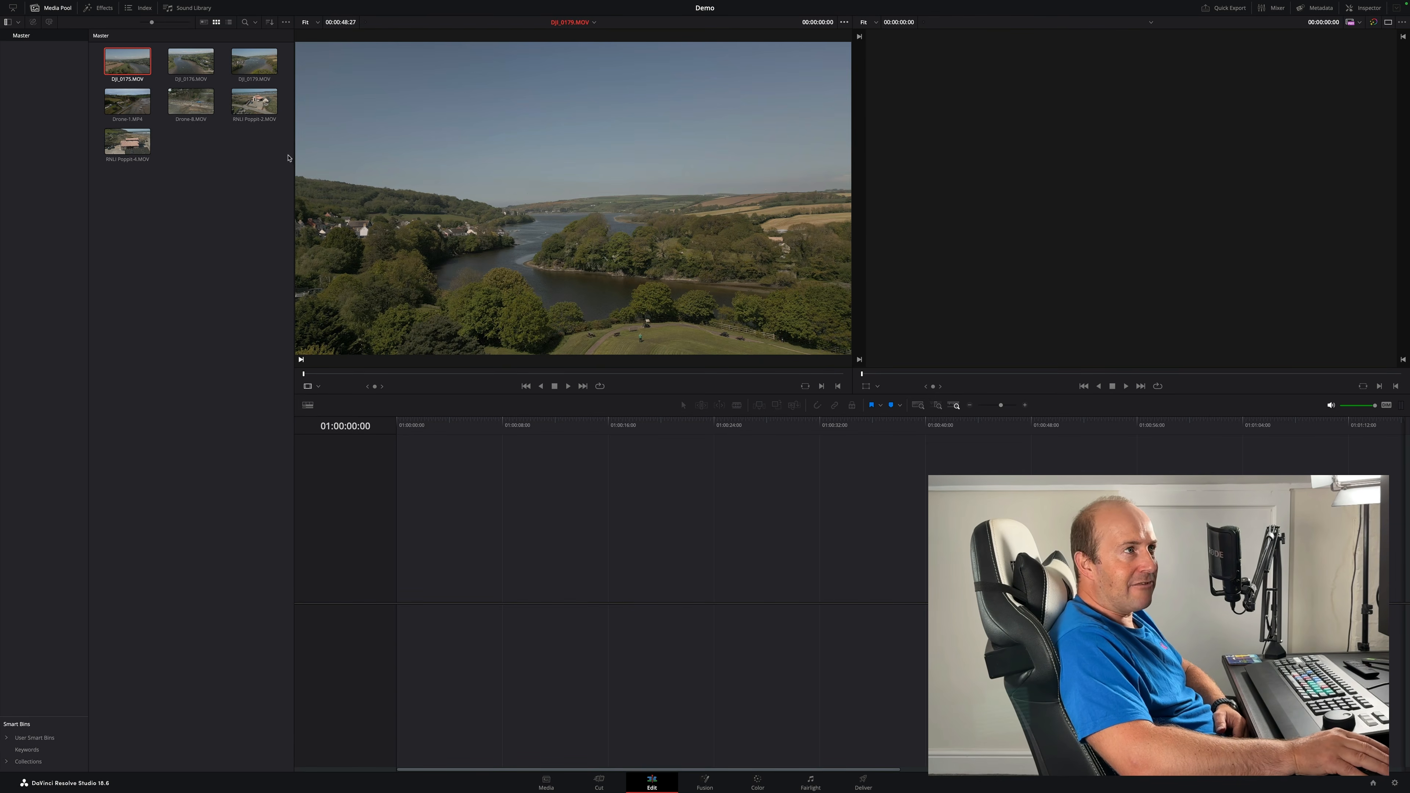
{"action": "mouse_move", "coordinate": [222, 3]}
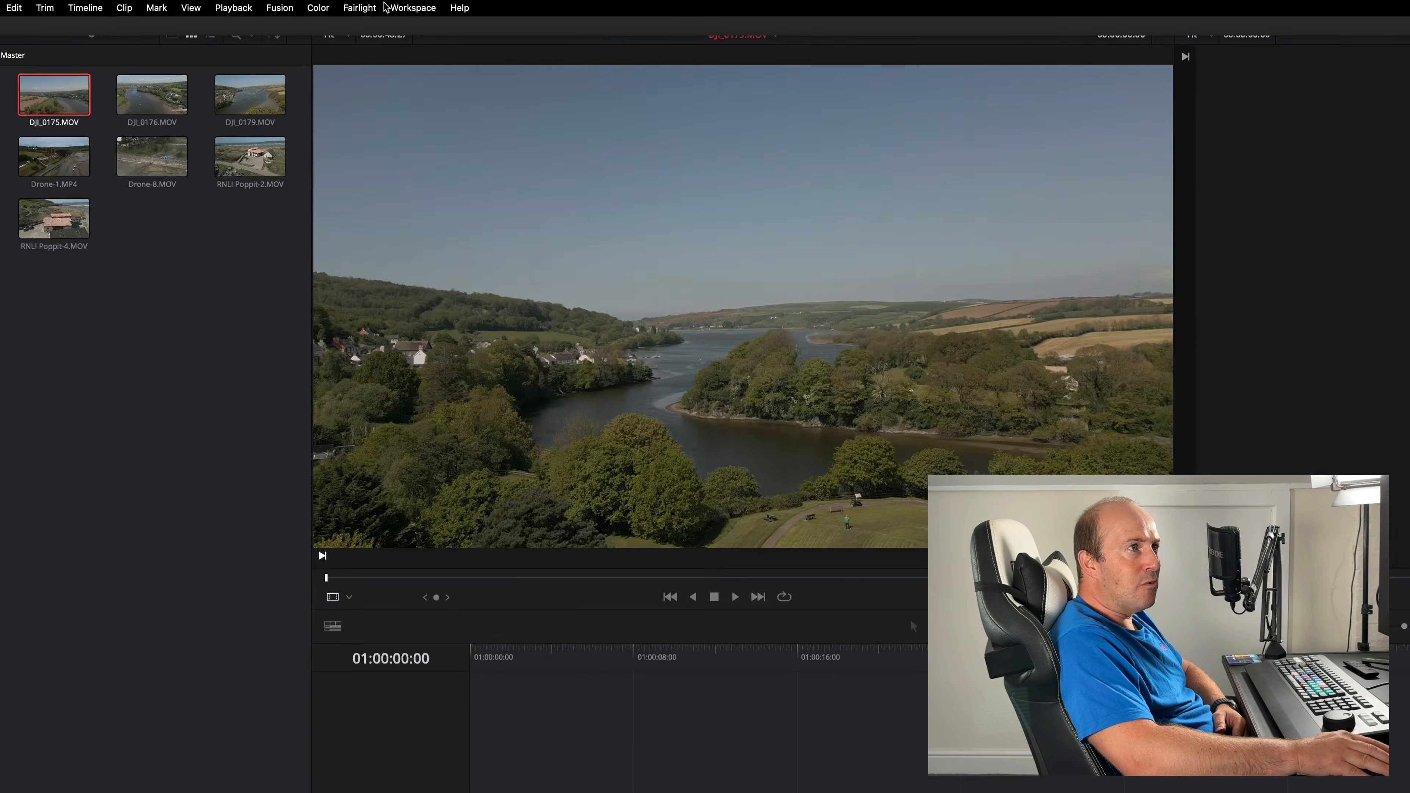
{"action": "left_click", "coordinate": [361, 5]}
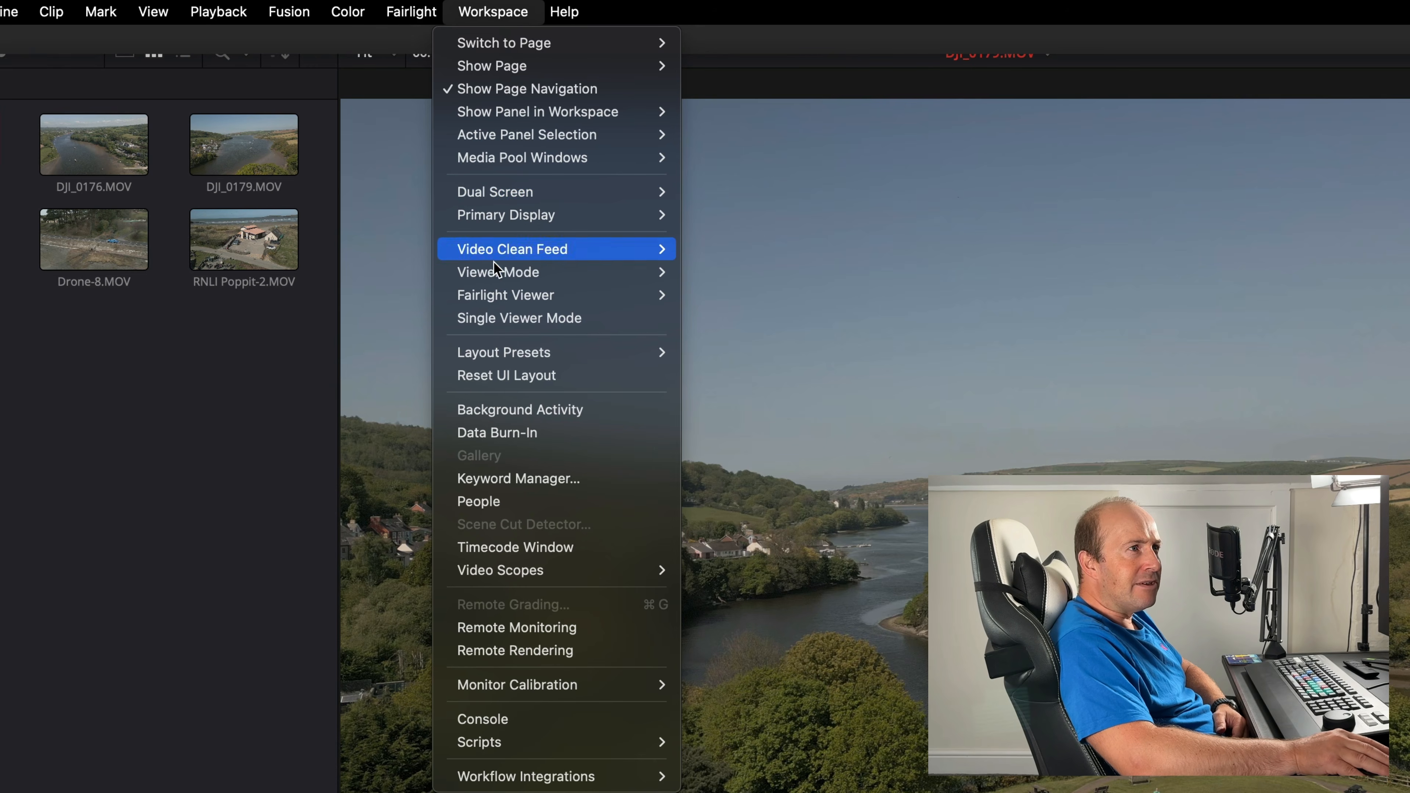
{"action": "left_click", "coordinate": [530, 378]}
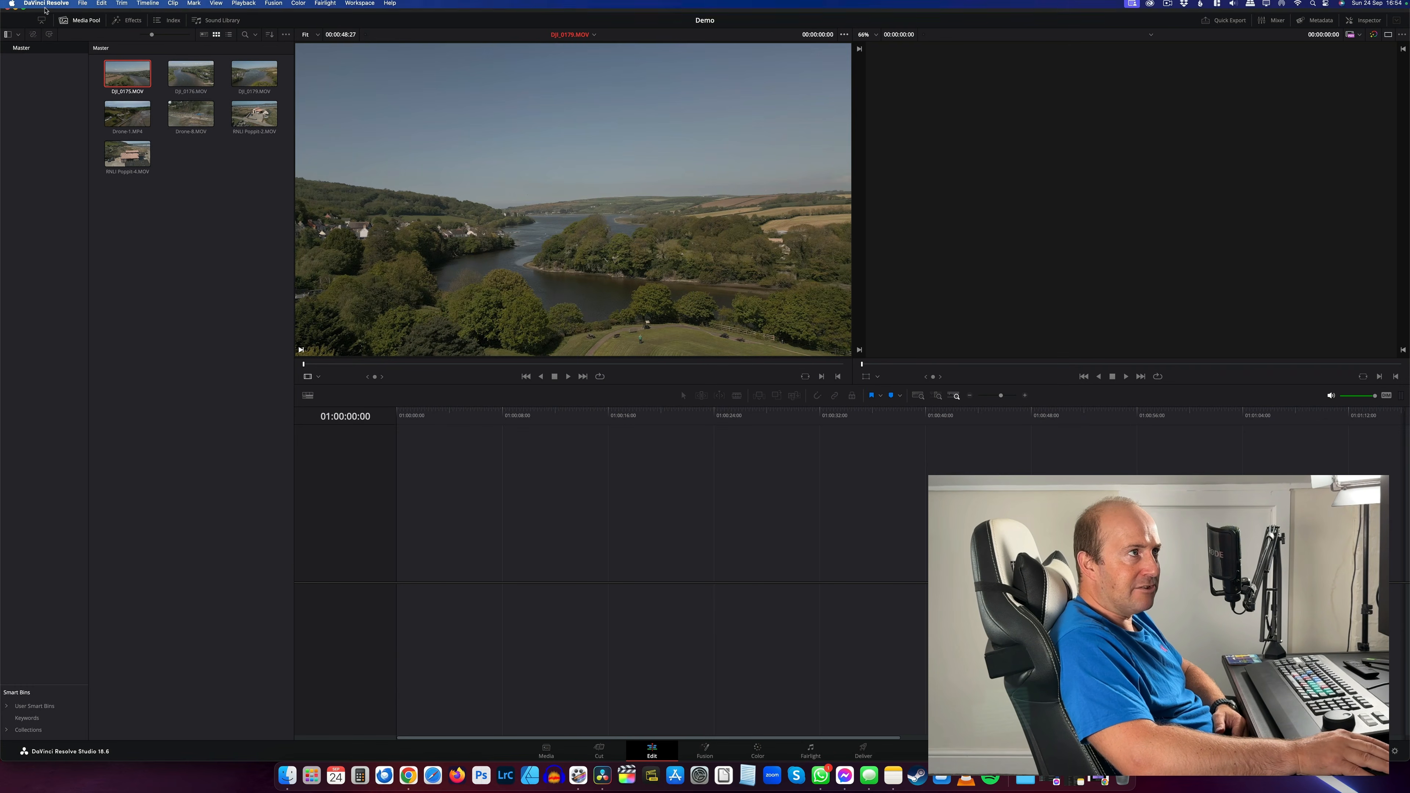
{"action": "left_click", "coordinate": [23, 7]}
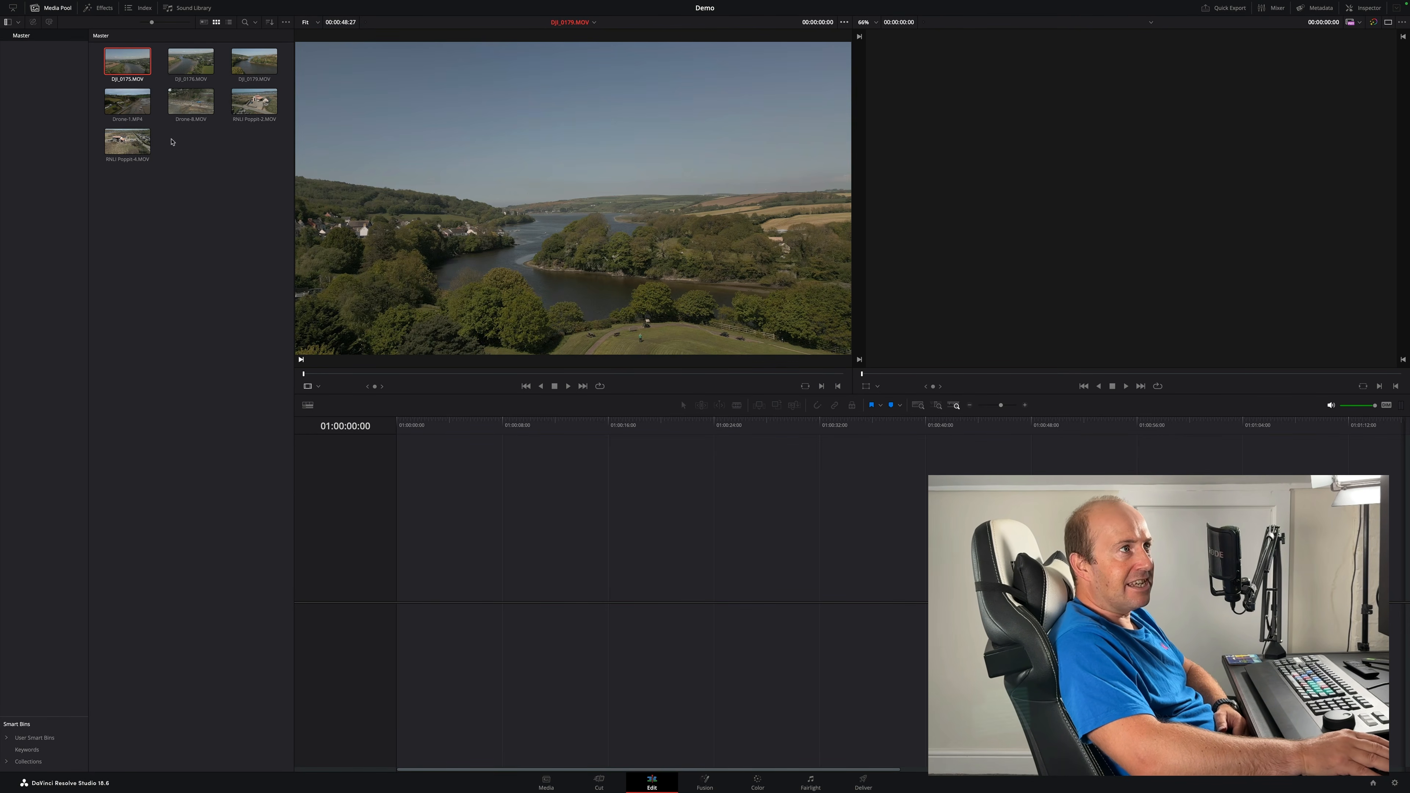
- Drag DJI_0175.MOV onto the empty timeline to create a timeline, and play it back
{"action": "left_click_drag", "start_coordinate": [119, 62], "coordinate": [389, 608]}
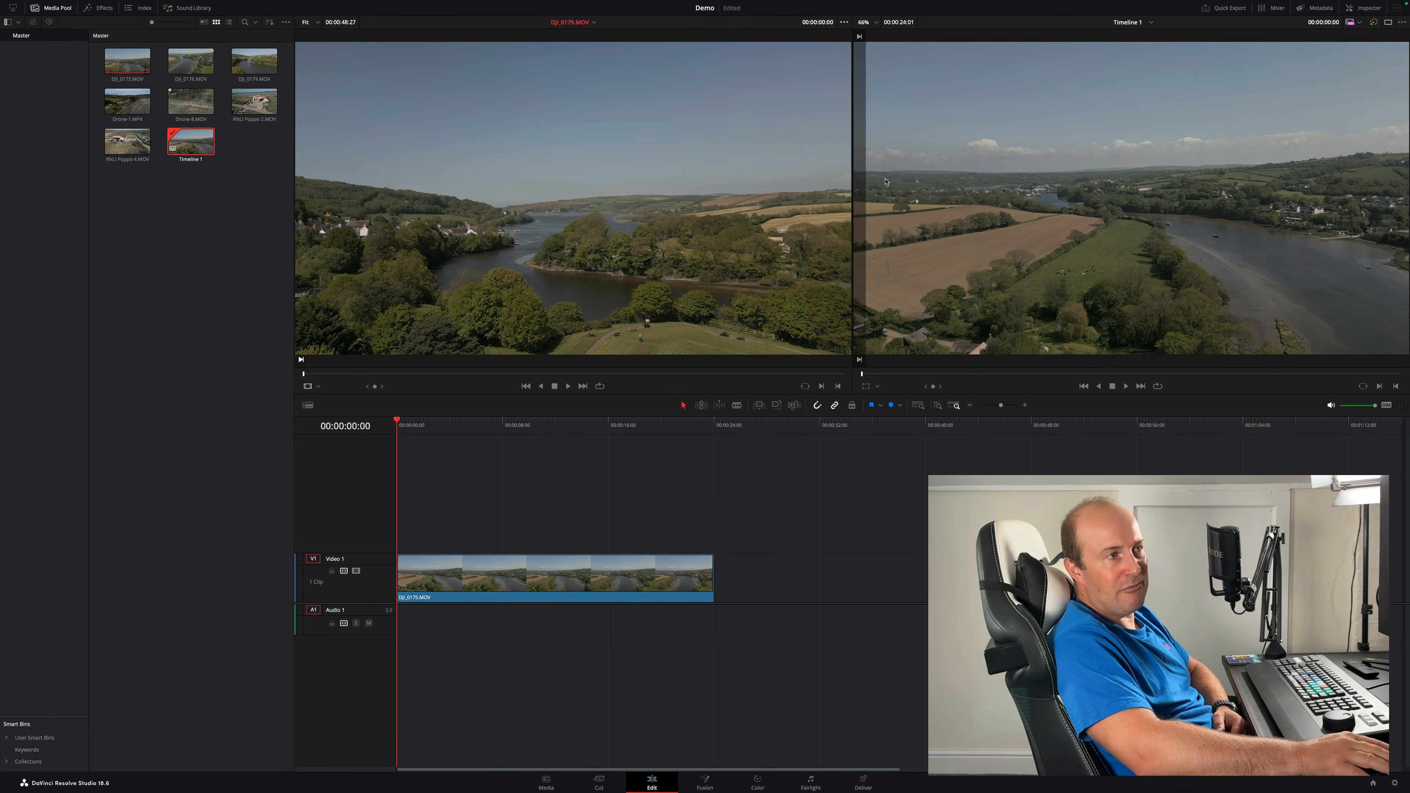
{"action": "left_click", "coordinate": [258, 533]}
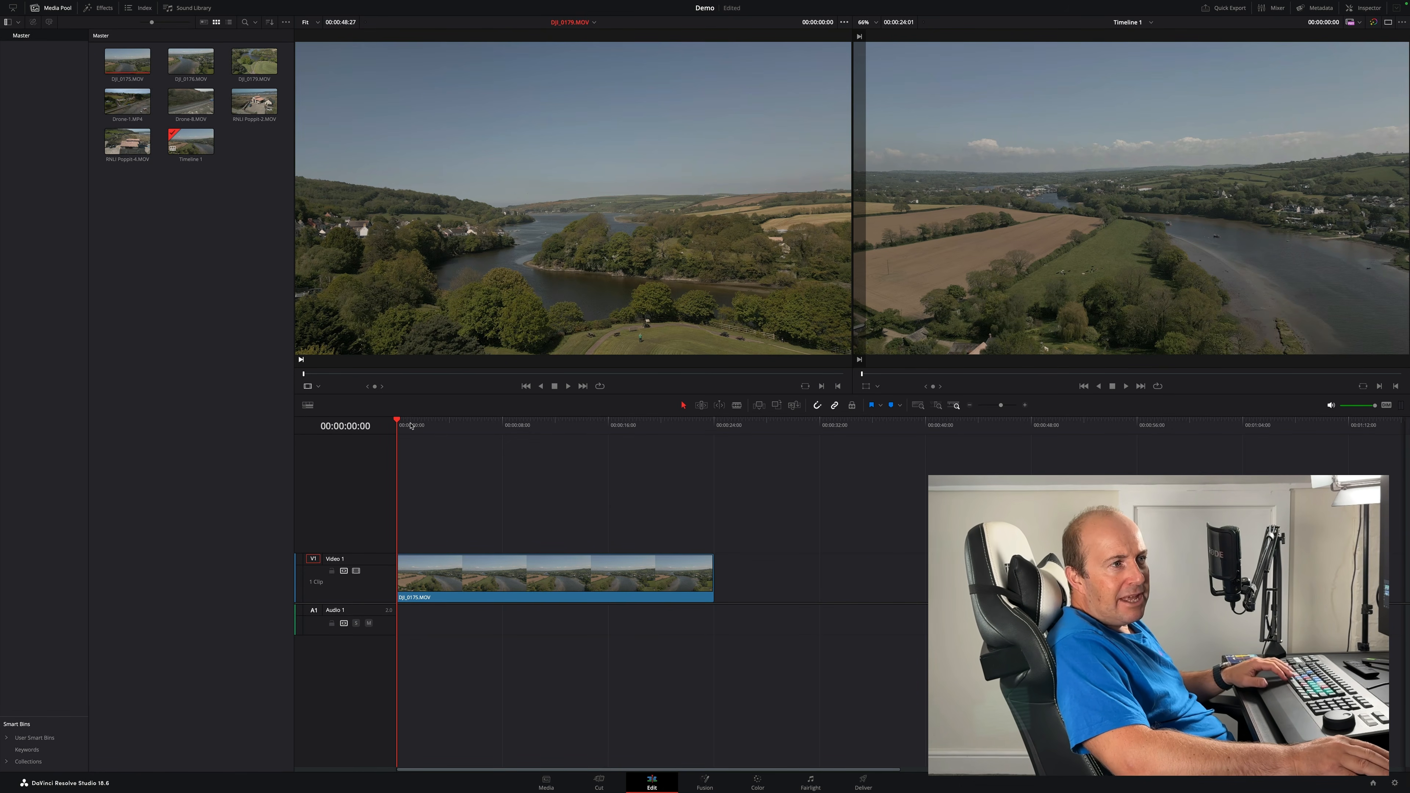
{"action": "key", "text": "space"}
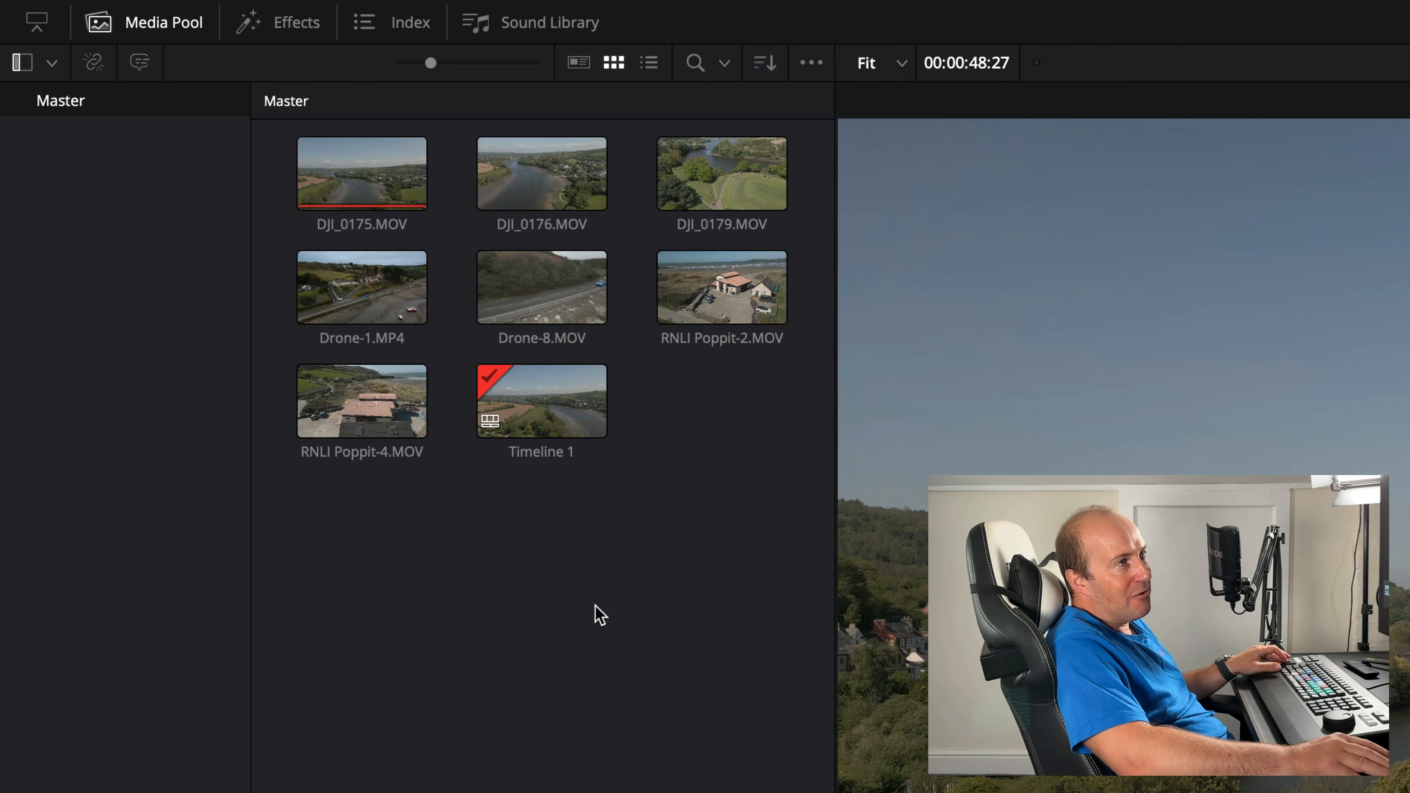
- Select all seven drone clips in the media pool and generate optimized media for them
{"action": "left_click", "coordinate": [119, 55]}
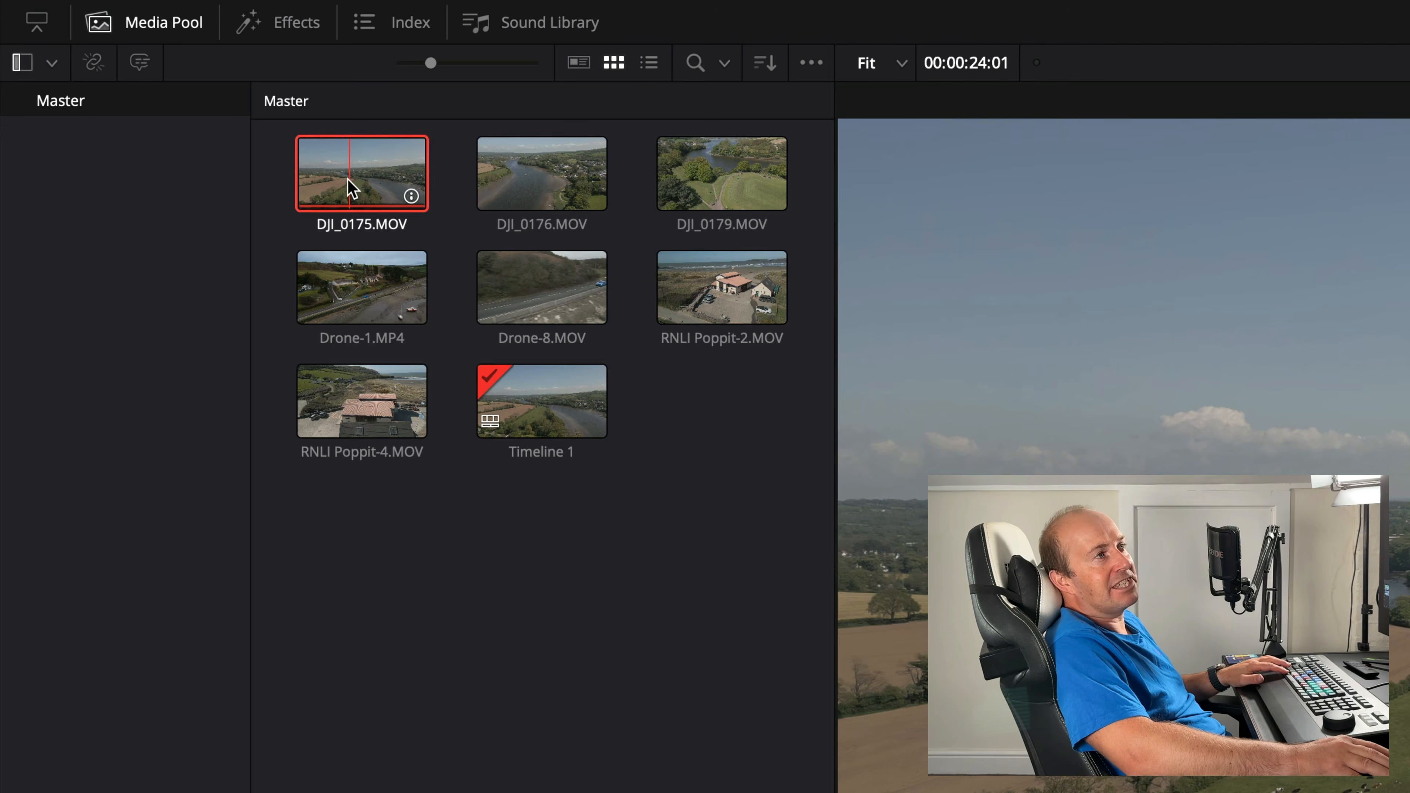
{"action": "left_click", "coordinate": [544, 194], "text": "shift"}
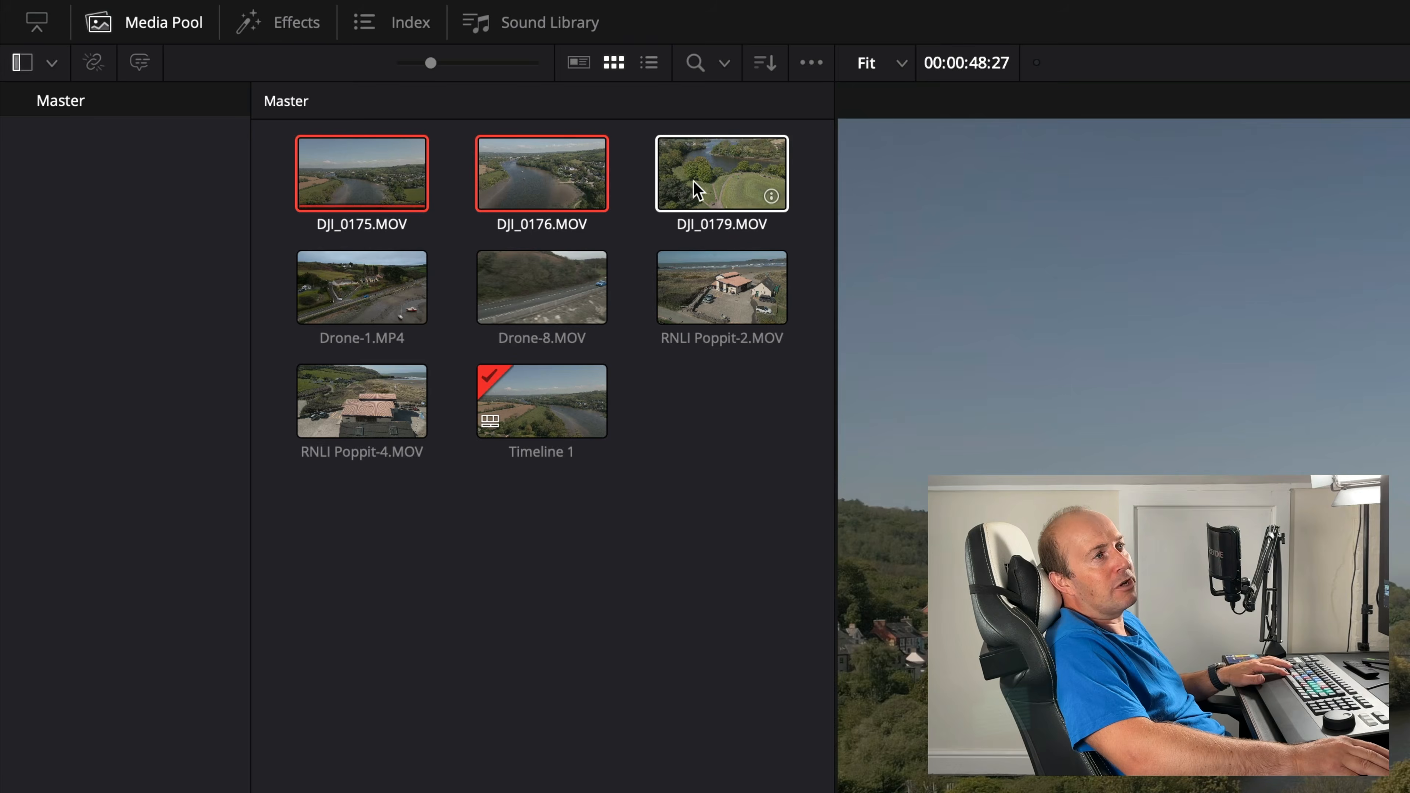
{"action": "left_click", "coordinate": [688, 189], "text": "shift"}
{"action": "left_click", "coordinate": [383, 286], "text": "shift"}
{"action": "left_click", "coordinate": [513, 282], "text": "shift"}
{"action": "left_click", "coordinate": [745, 280], "text": "shift"}
{"action": "left_click", "coordinate": [368, 398], "text": "shift"}
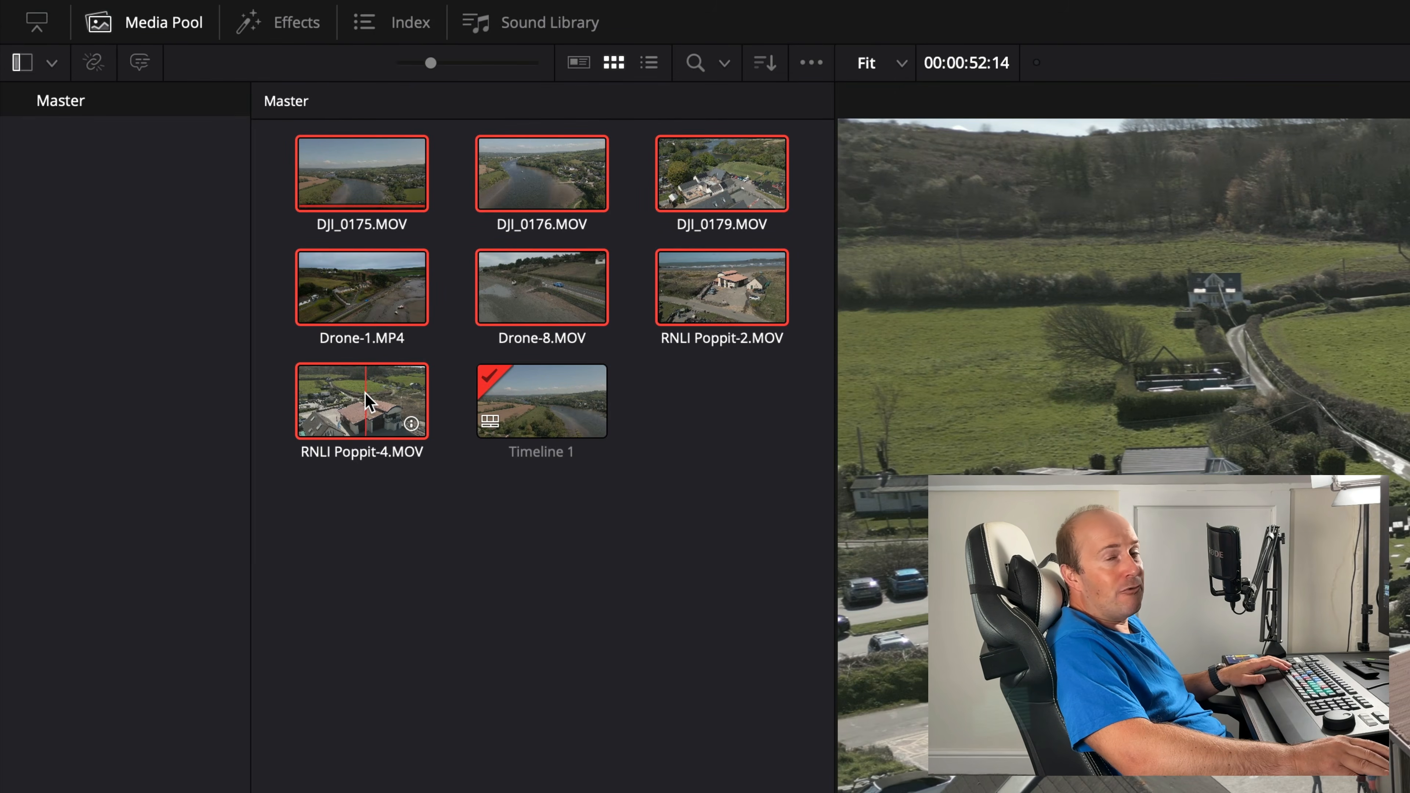
{"action": "right_click", "coordinate": [362, 393]}
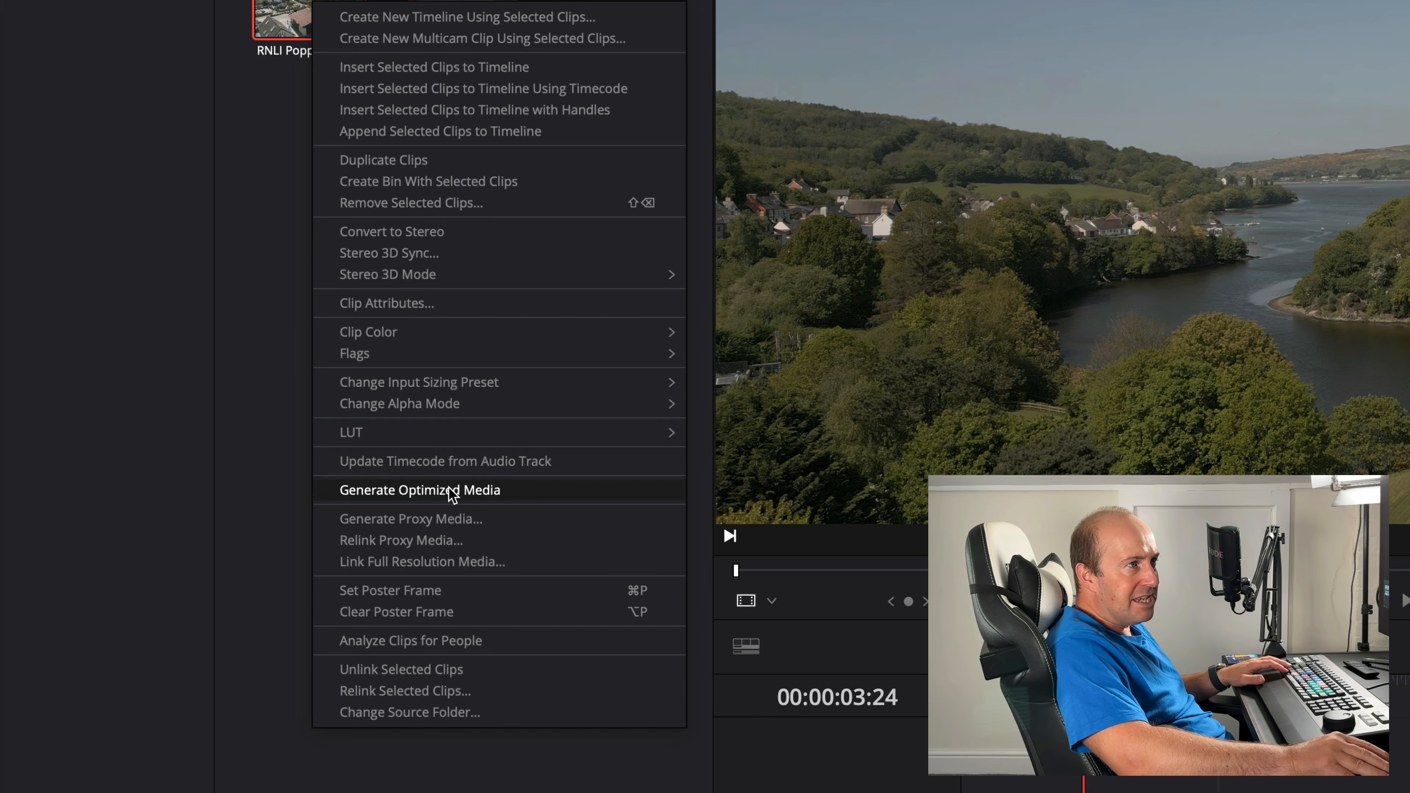
{"action": "left_click", "coordinate": [452, 491]}
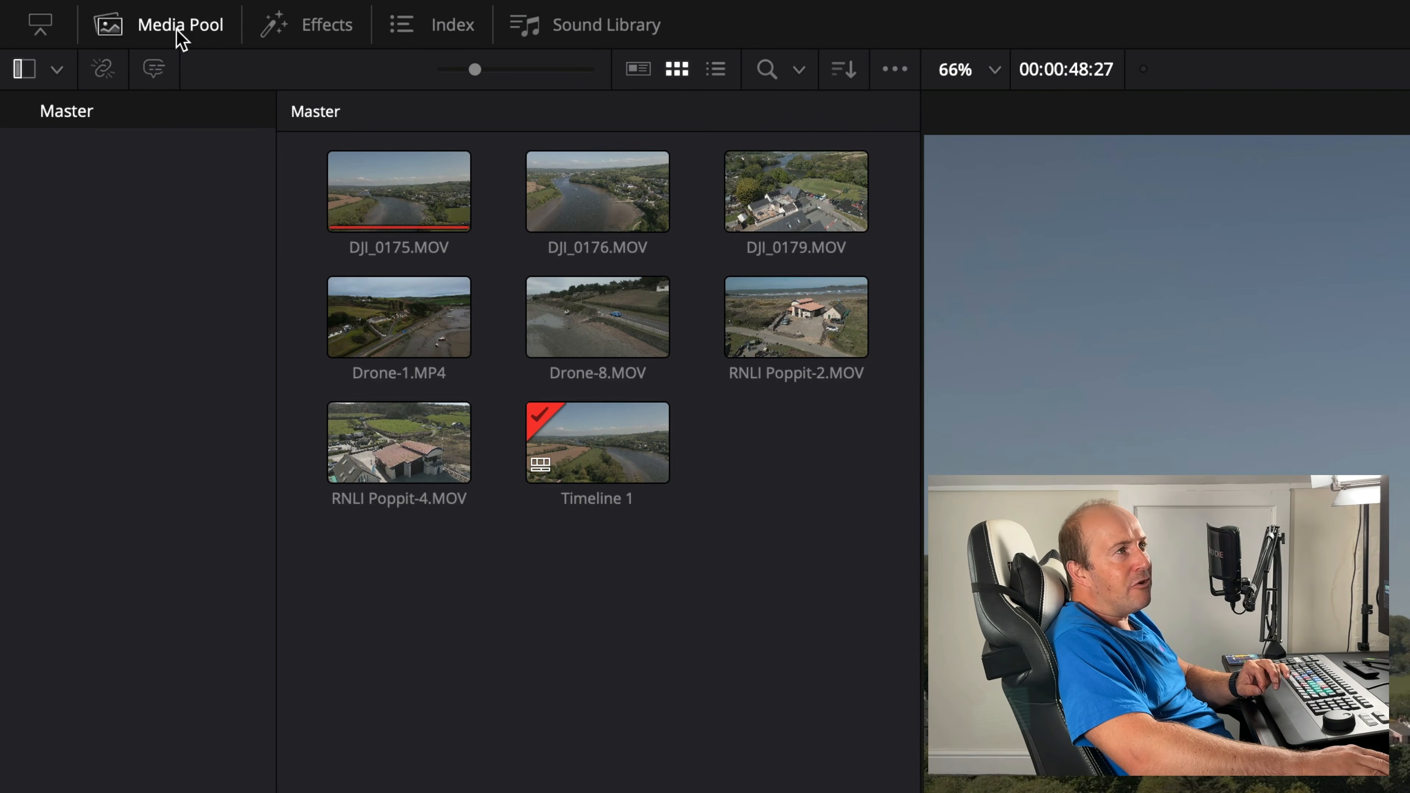
- Hide and reshow the media pool, then open and close the effects library
{"action": "left_click", "coordinate": [179, 36]}
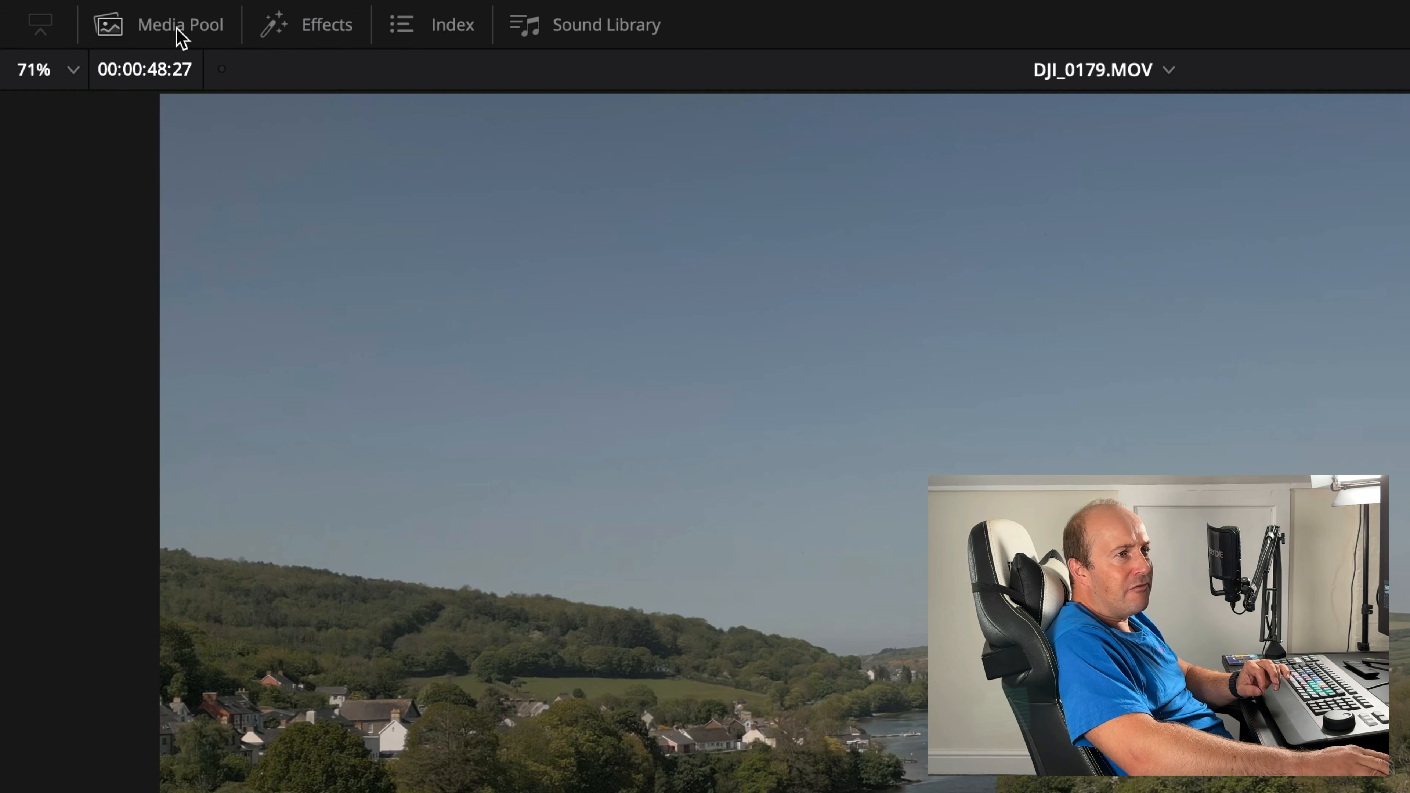
{"action": "left_click", "coordinate": [181, 37]}
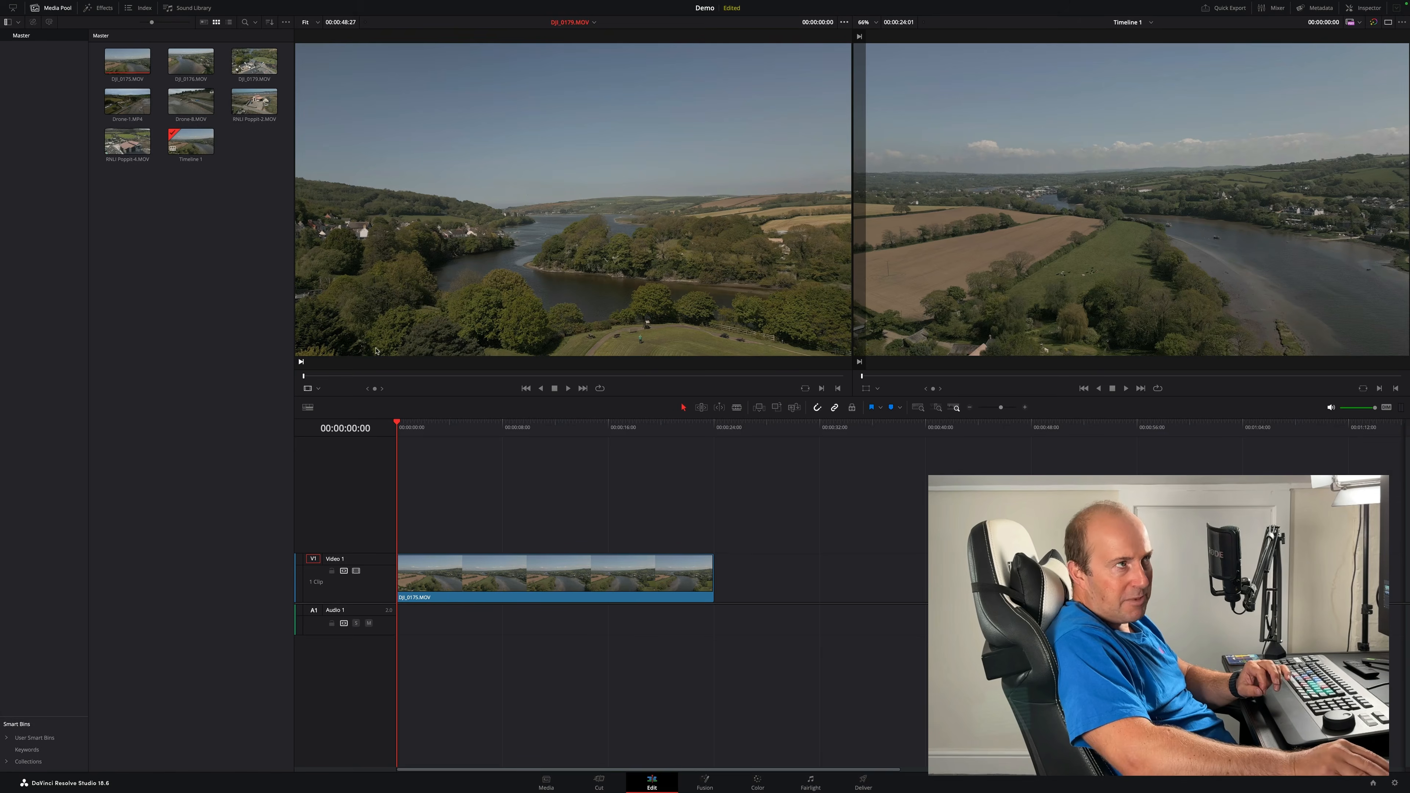
{"action": "left_click", "coordinate": [103, 8]}
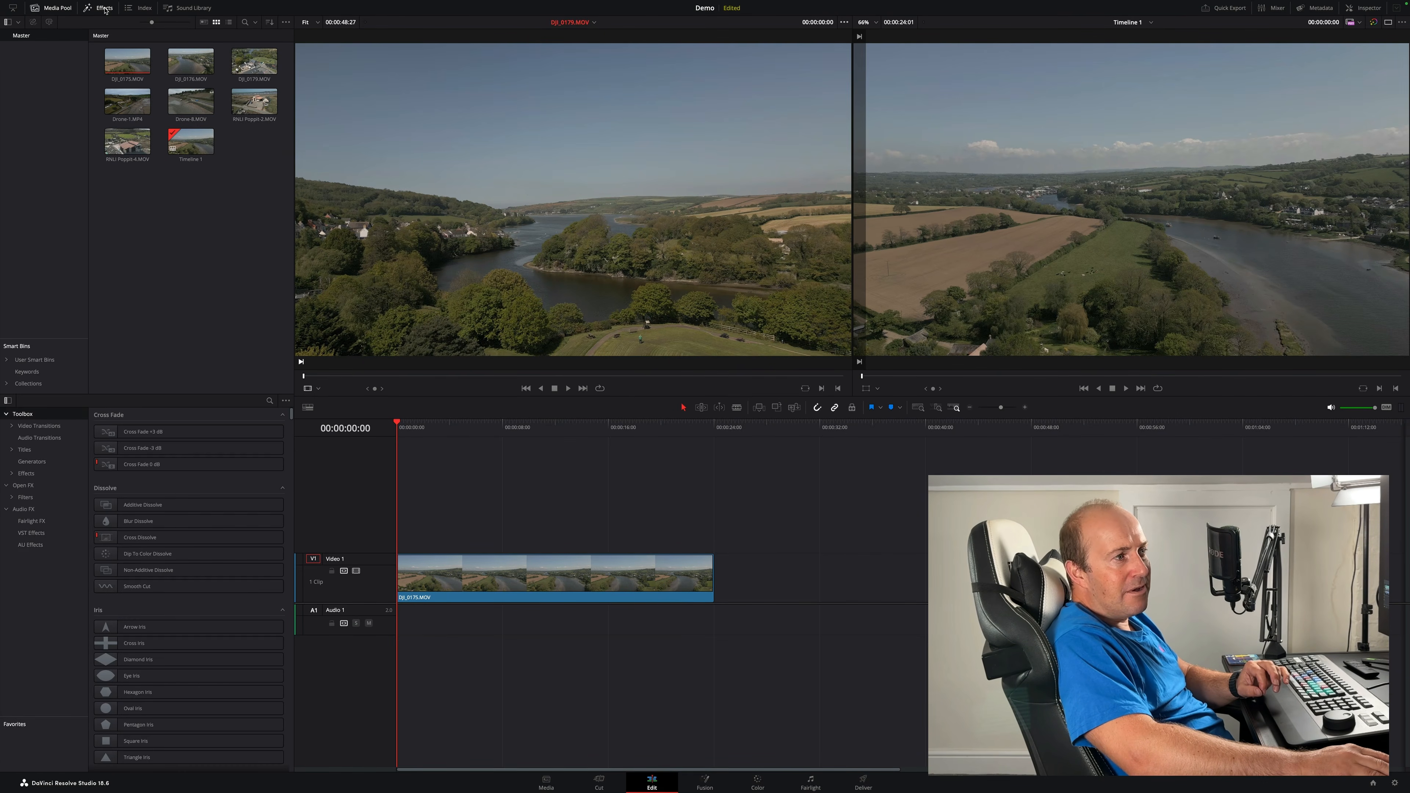
{"action": "mouse_move", "coordinate": [137, 506]}
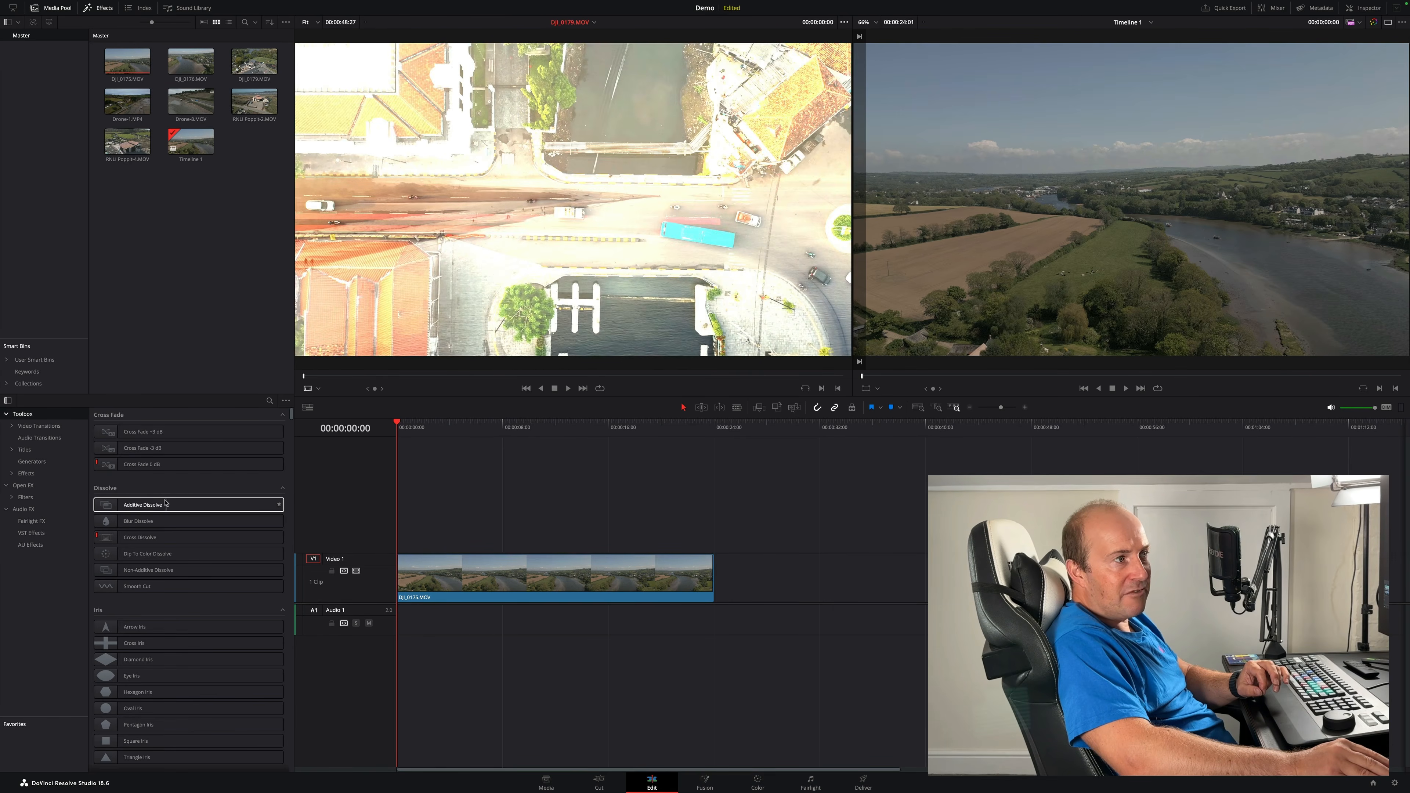
{"action": "left_click", "coordinate": [105, 8]}
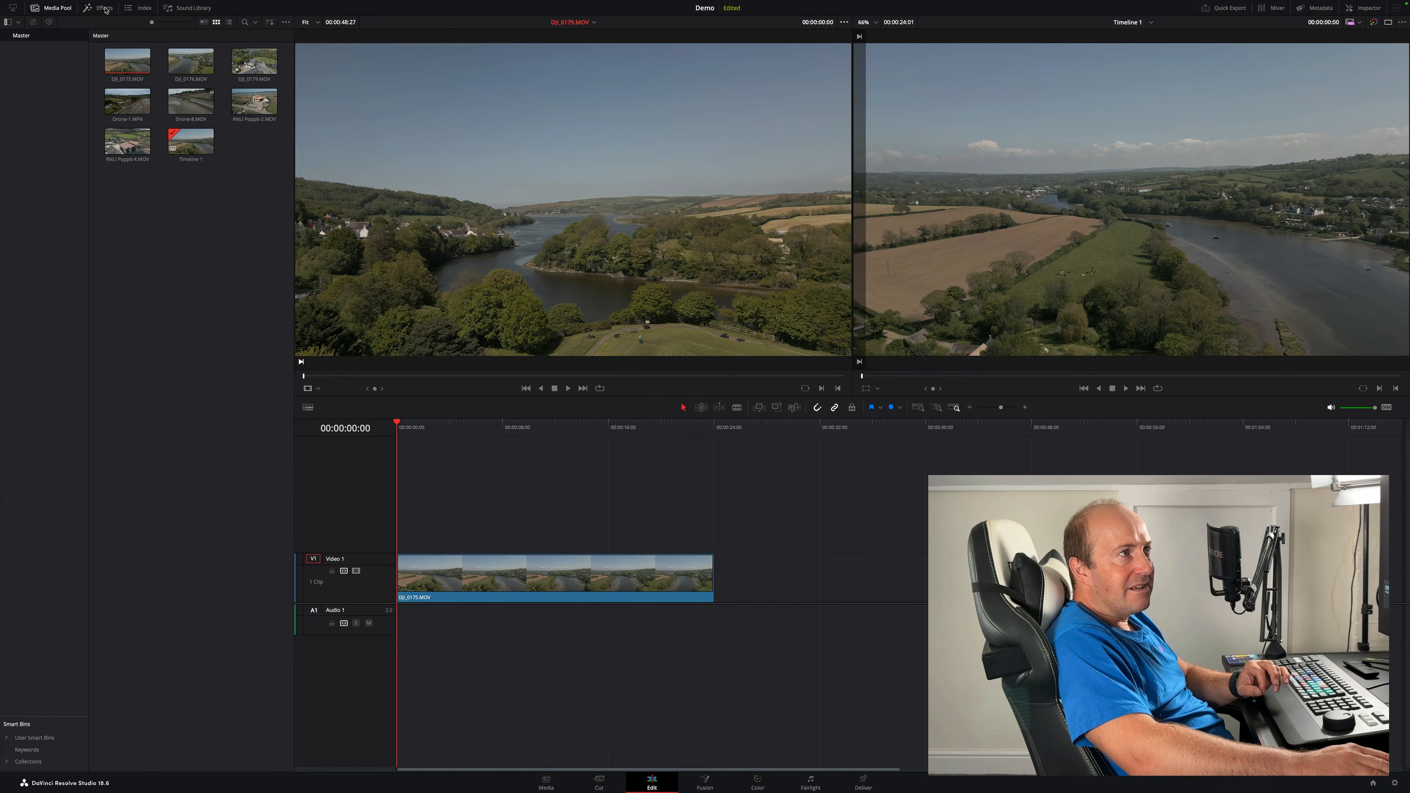
- Toggle the index, media pool and sound library panels to compare the Edit page layouts
{"action": "left_click", "coordinate": [144, 8]}
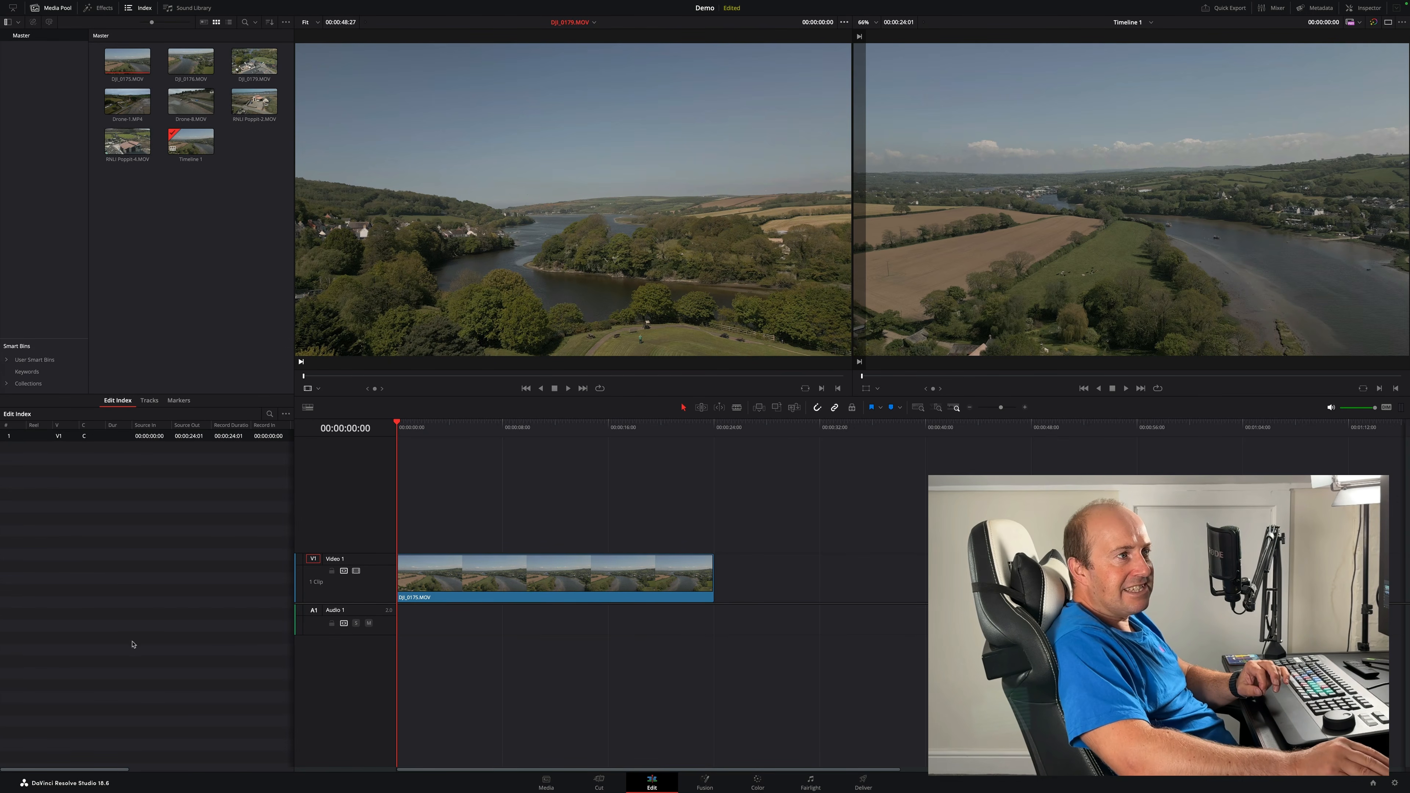
{"action": "left_click", "coordinate": [56, 8]}
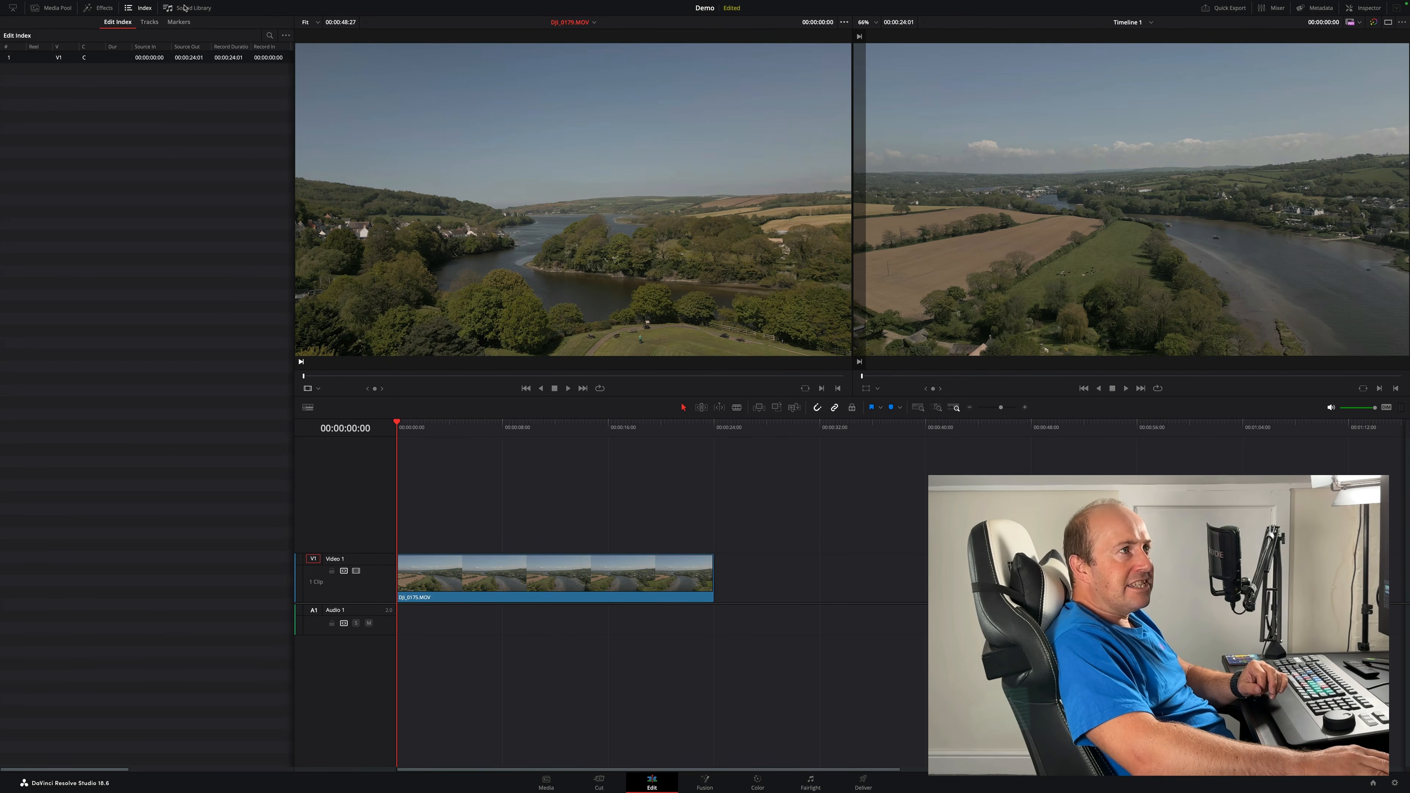
{"action": "left_click", "coordinate": [188, 8]}
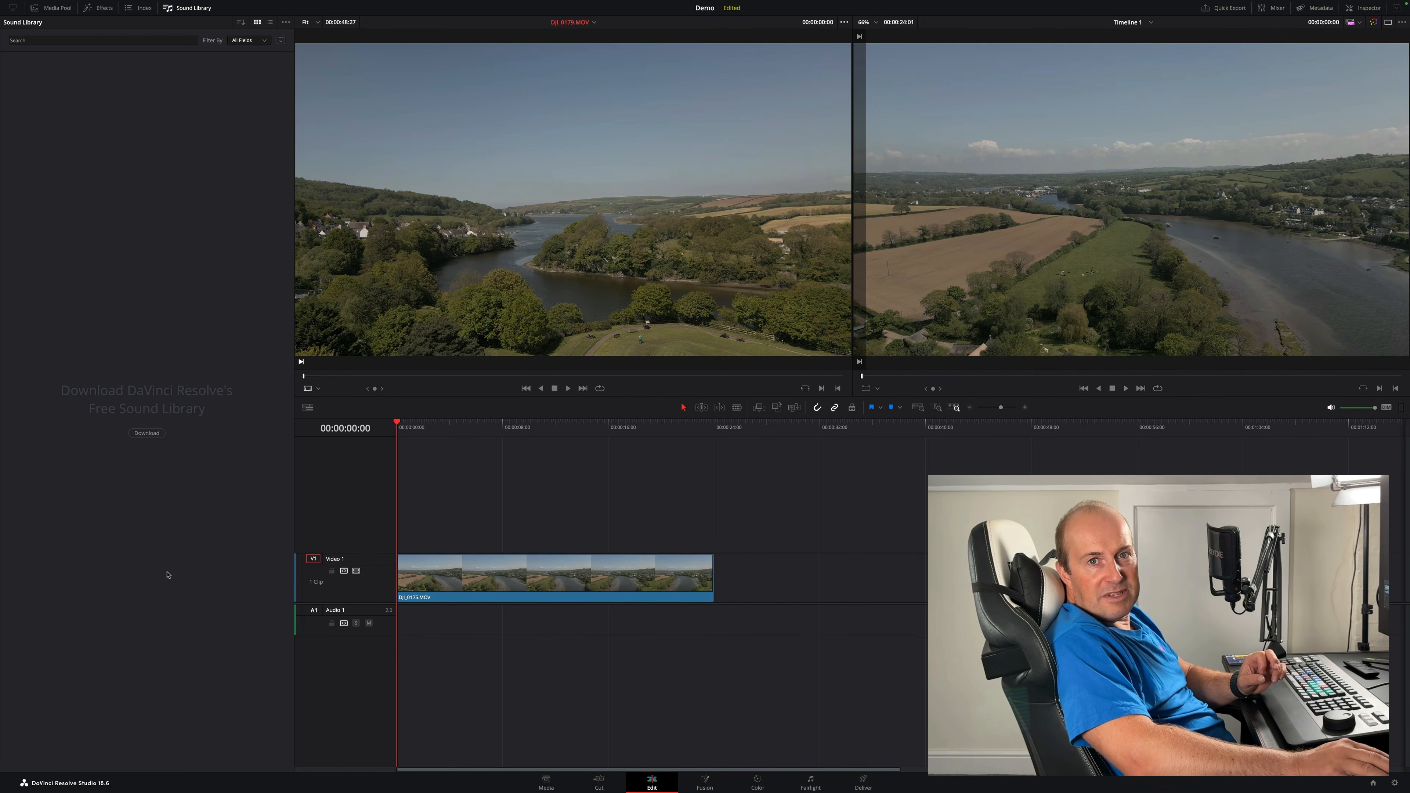
{"action": "left_click", "coordinate": [197, 12]}
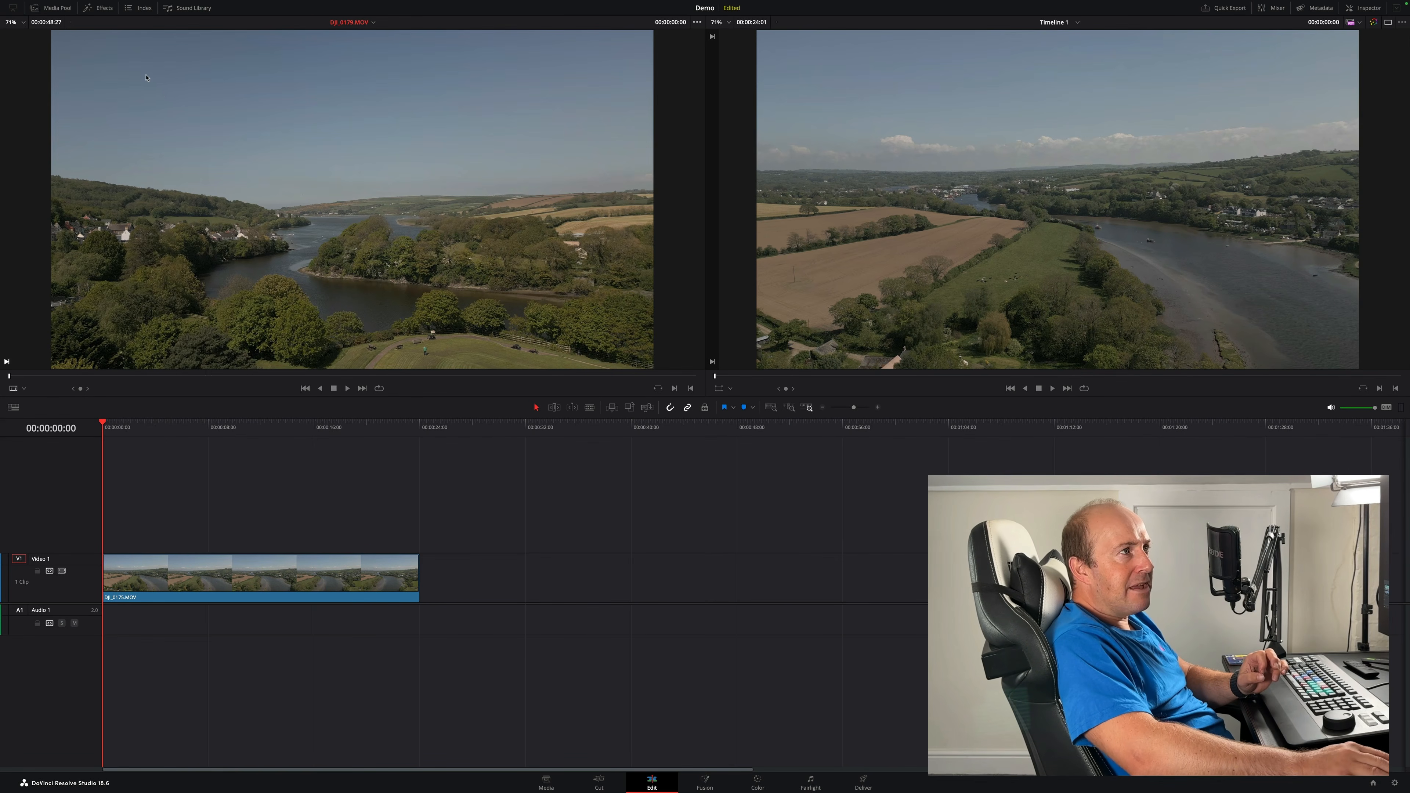
{"action": "left_click", "coordinate": [53, 9]}
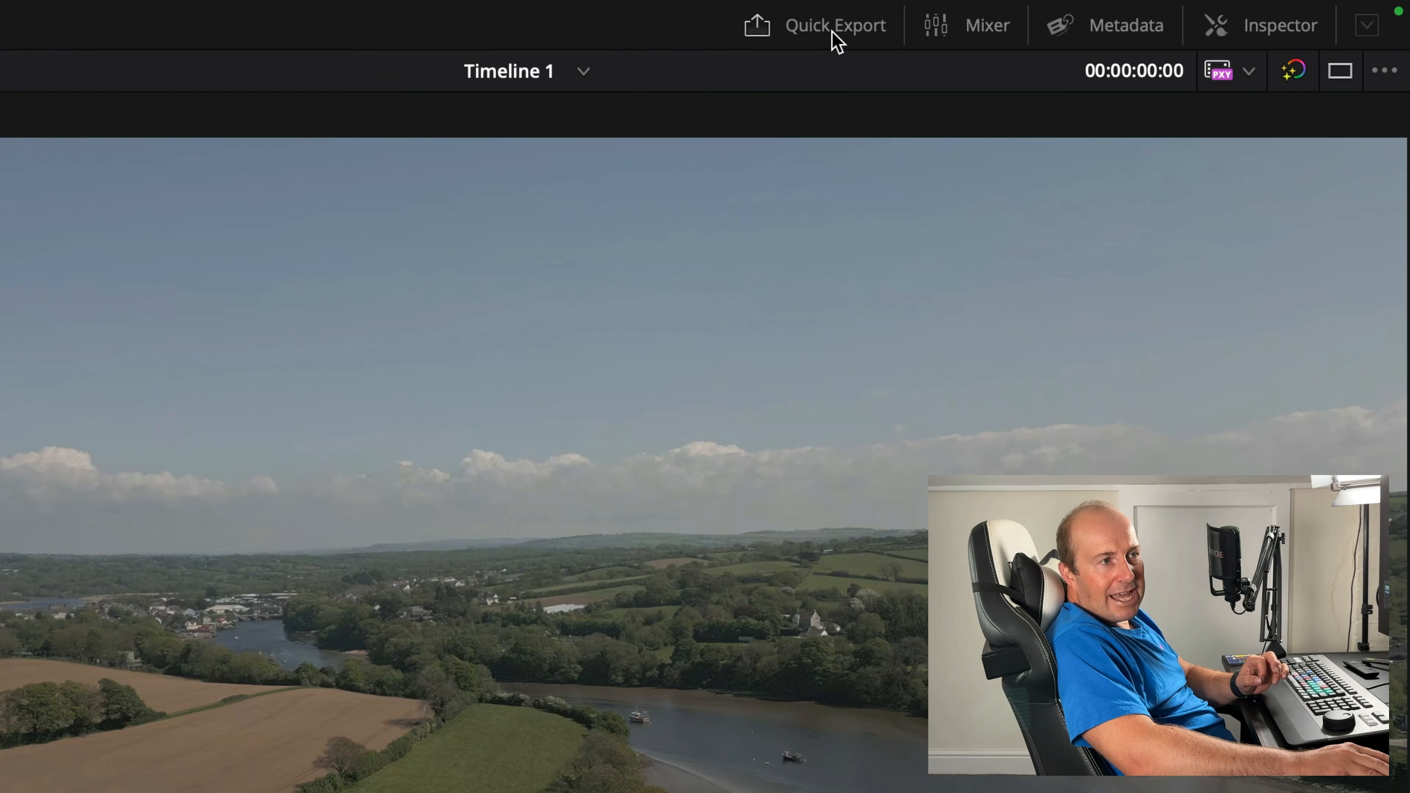
- Open Quick Export, pick the YouTube preset, and cancel the dialog
{"action": "left_click", "coordinate": [835, 39]}
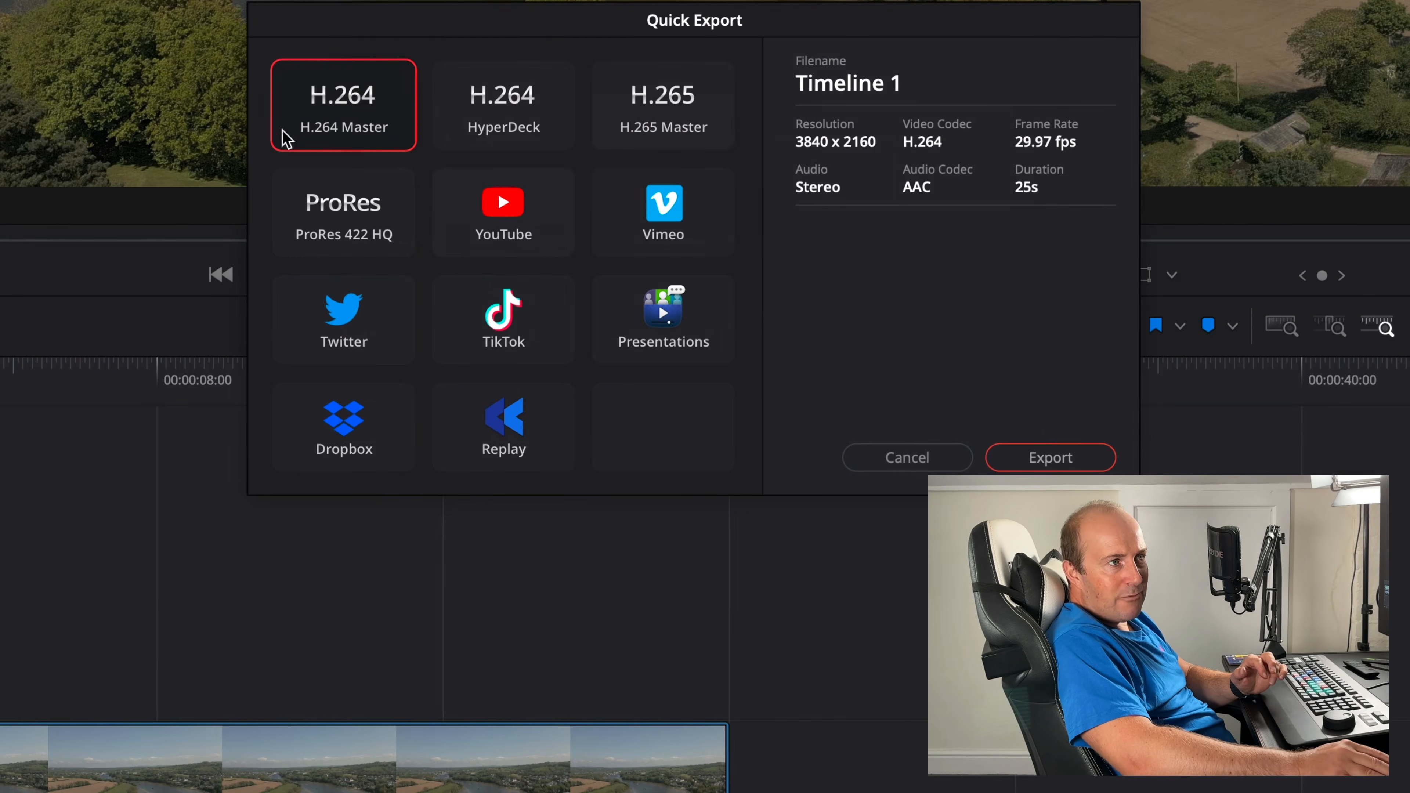
{"action": "left_click", "coordinate": [521, 216]}
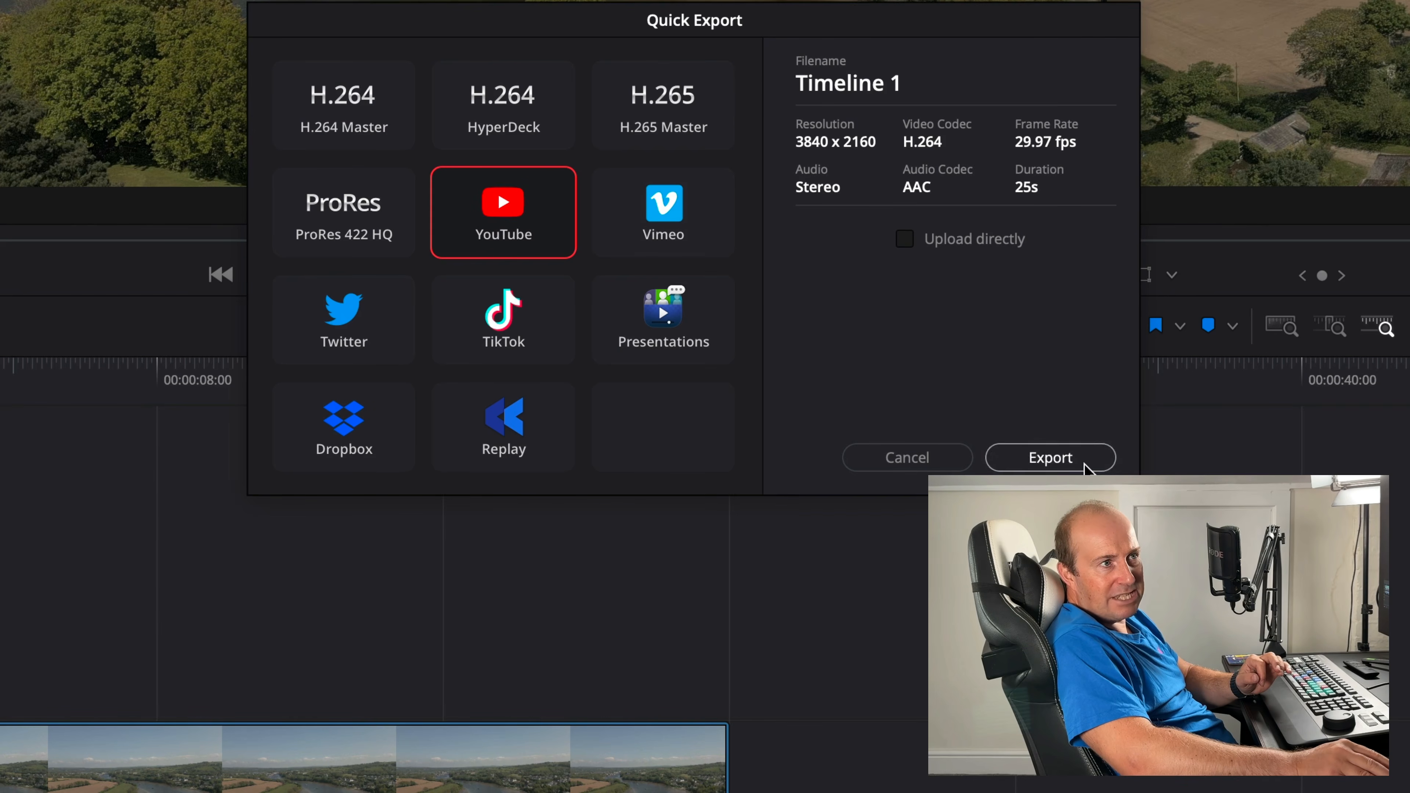
{"action": "left_click", "coordinate": [907, 461]}
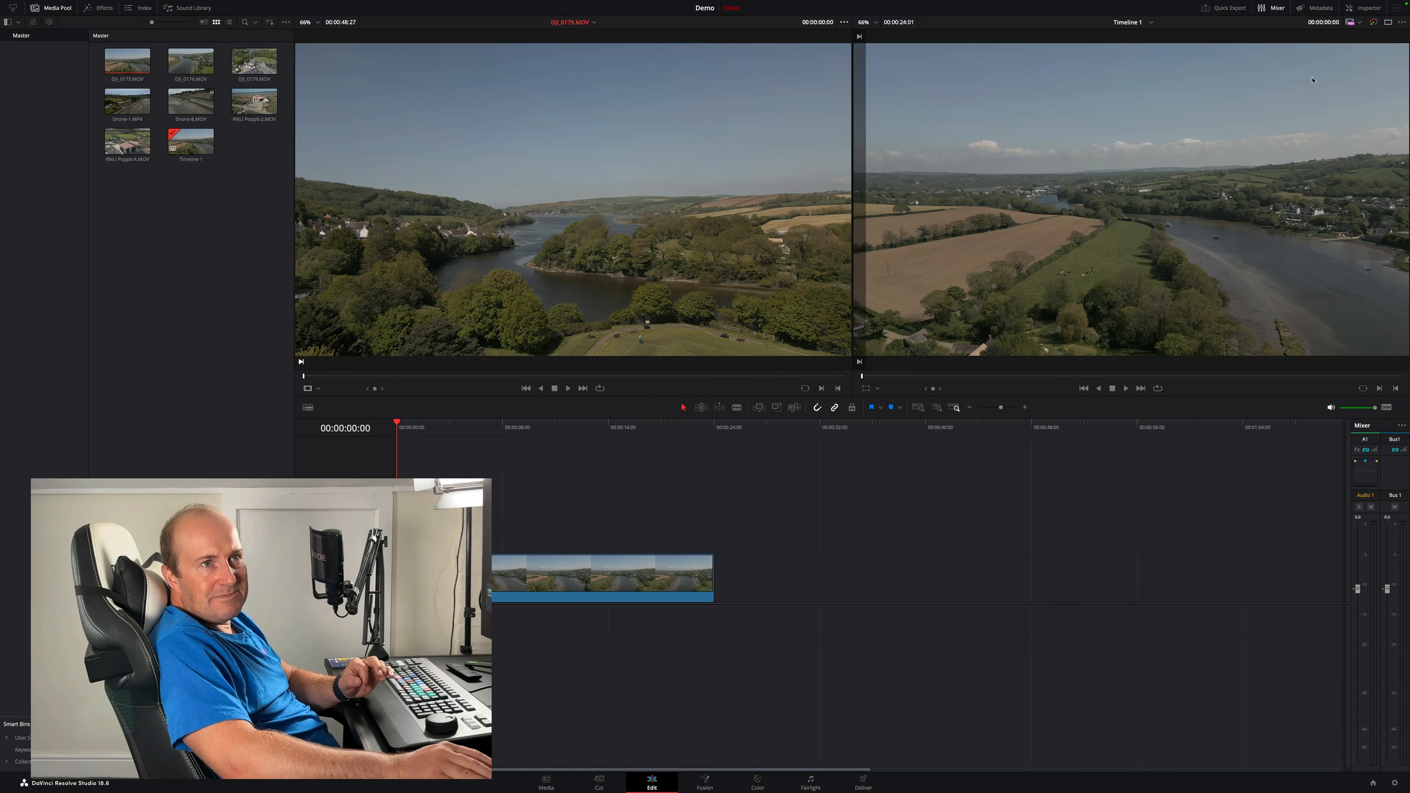
- Open the metadata panel and then the inspector to review the selected clip's details and transform settings
{"action": "left_click", "coordinate": [1320, 9]}
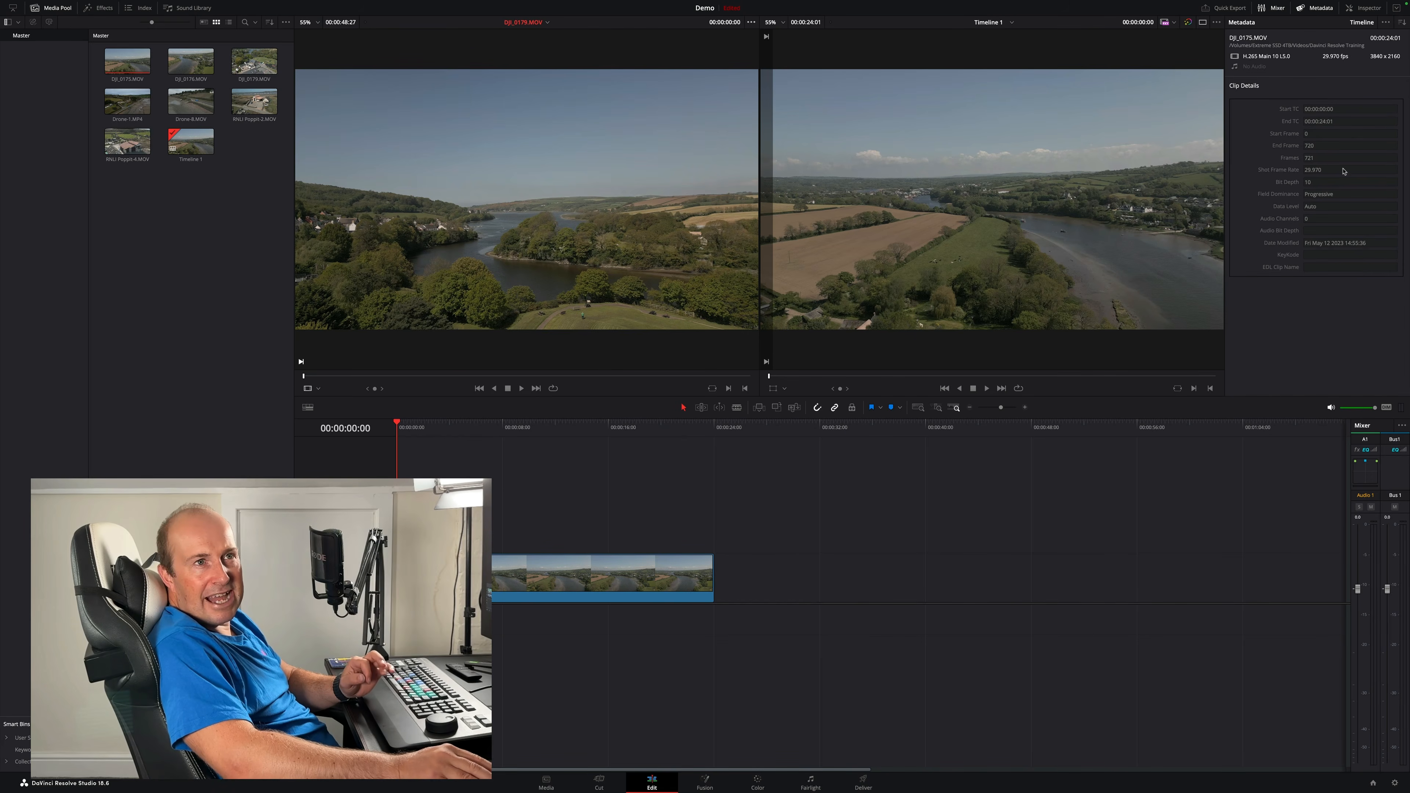
{"action": "left_click", "coordinate": [1324, 10]}
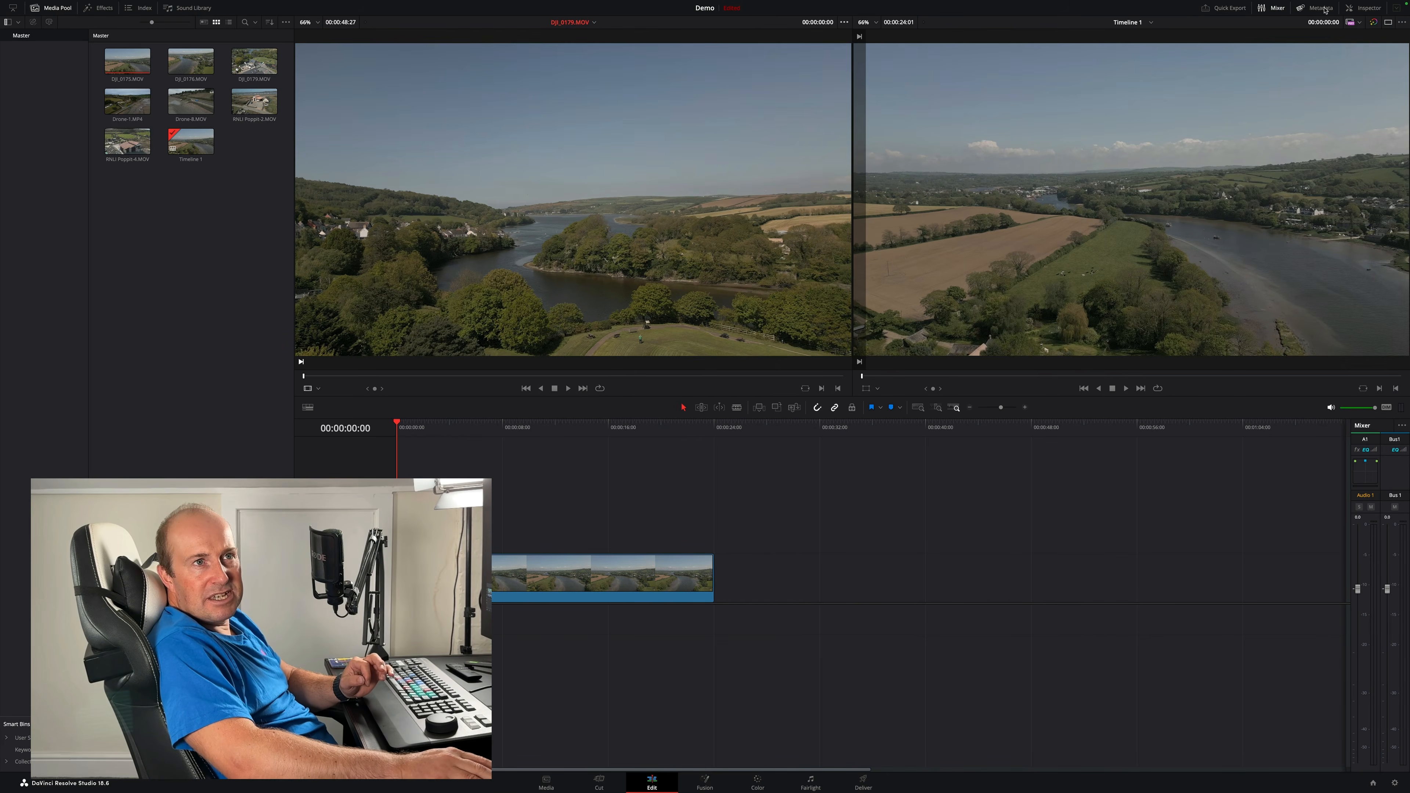
{"action": "left_click", "coordinate": [1368, 7]}
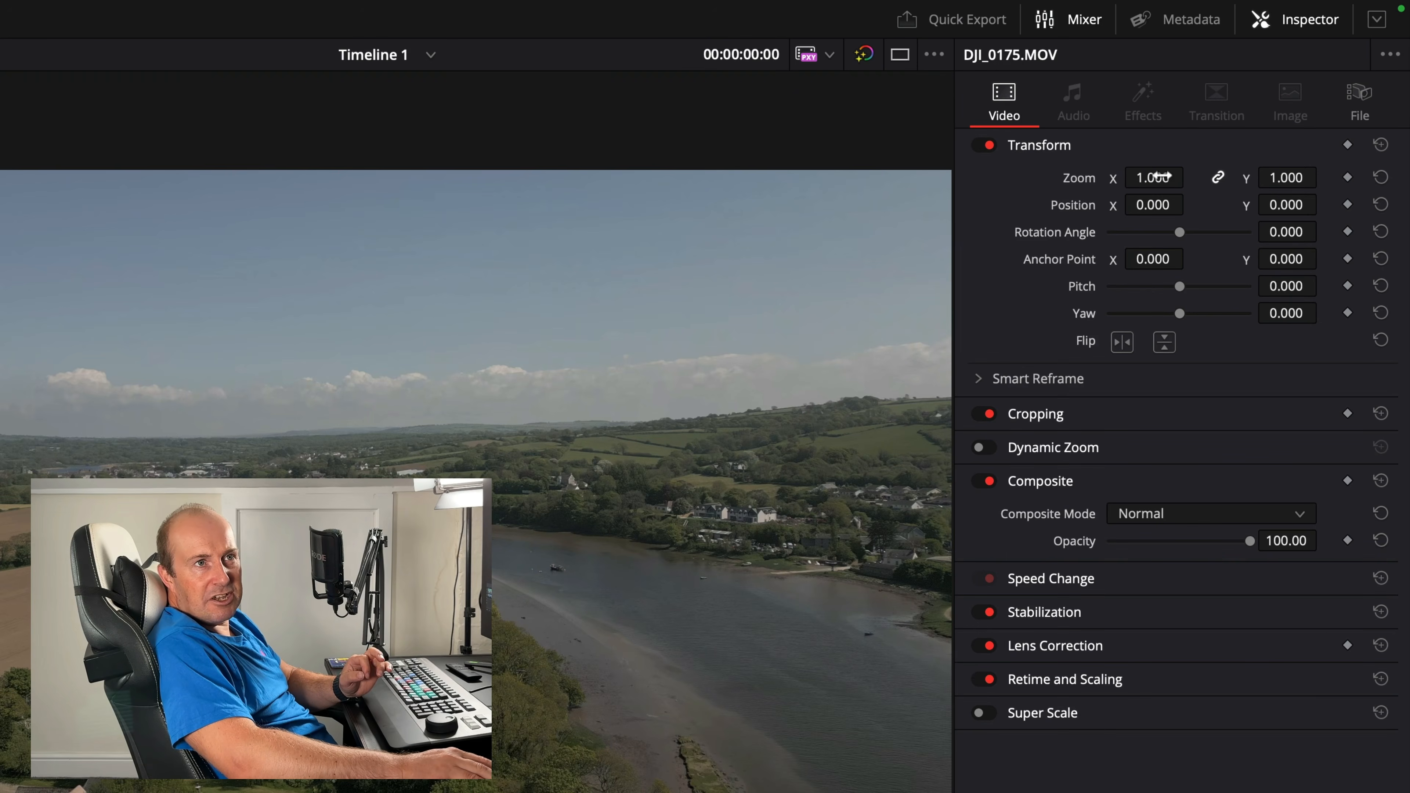
{"action": "left_click_drag", "start_coordinate": [1154, 177], "coordinate": [1153, 207]}
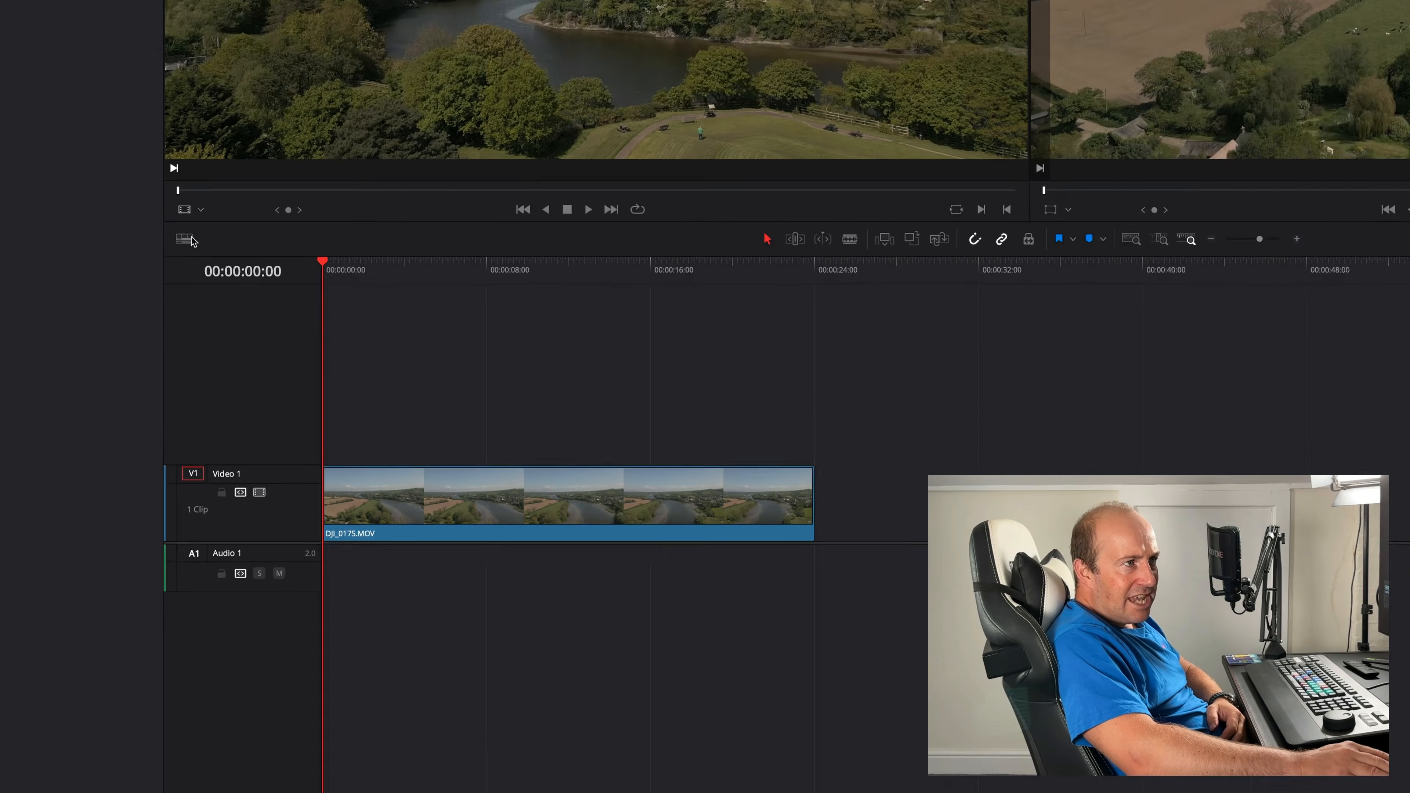
- In the timeline view options, try each video view style, return to filmstrip, and adjust the video and audio track heights
{"action": "left_click", "coordinate": [307, 407]}
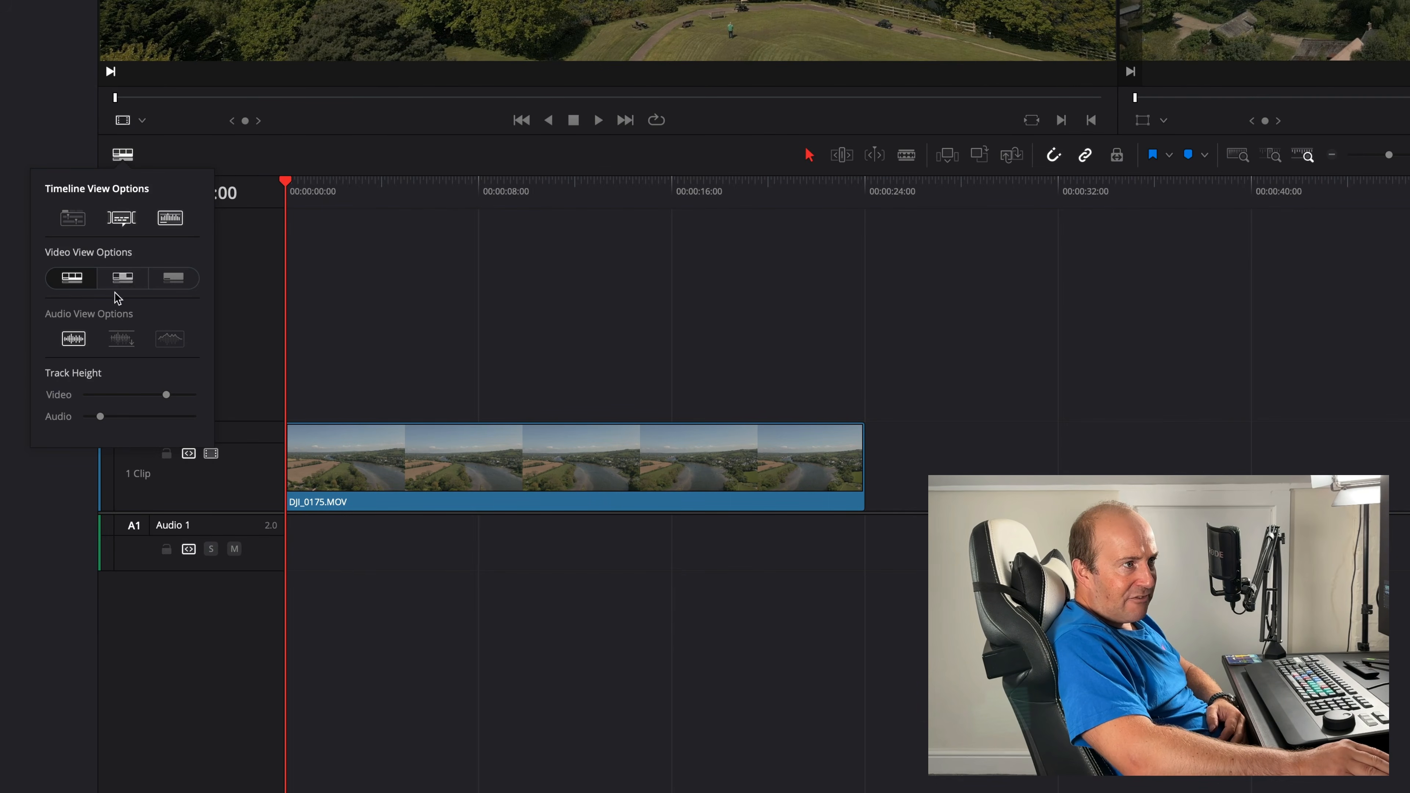
{"action": "left_click", "coordinate": [123, 279]}
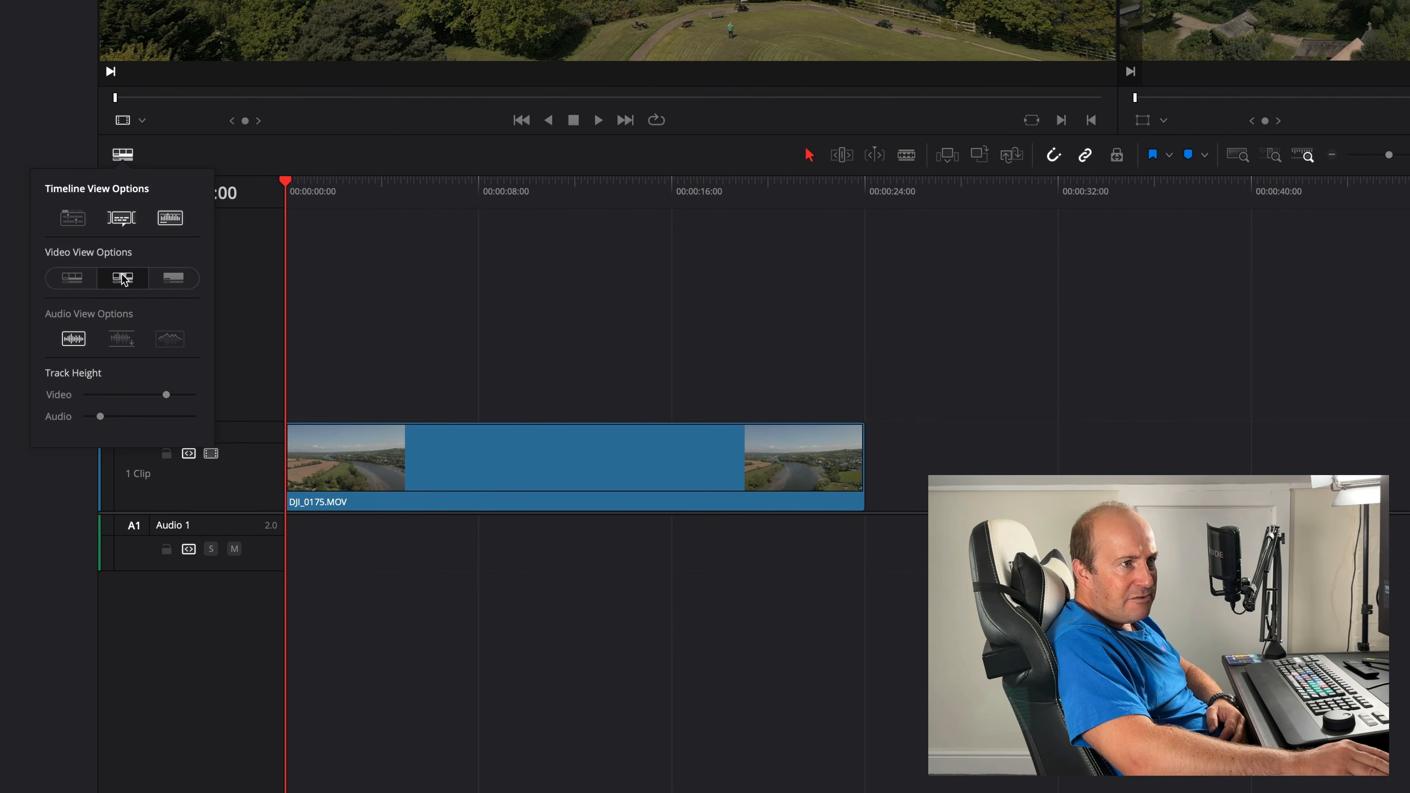
{"action": "left_click", "coordinate": [182, 280]}
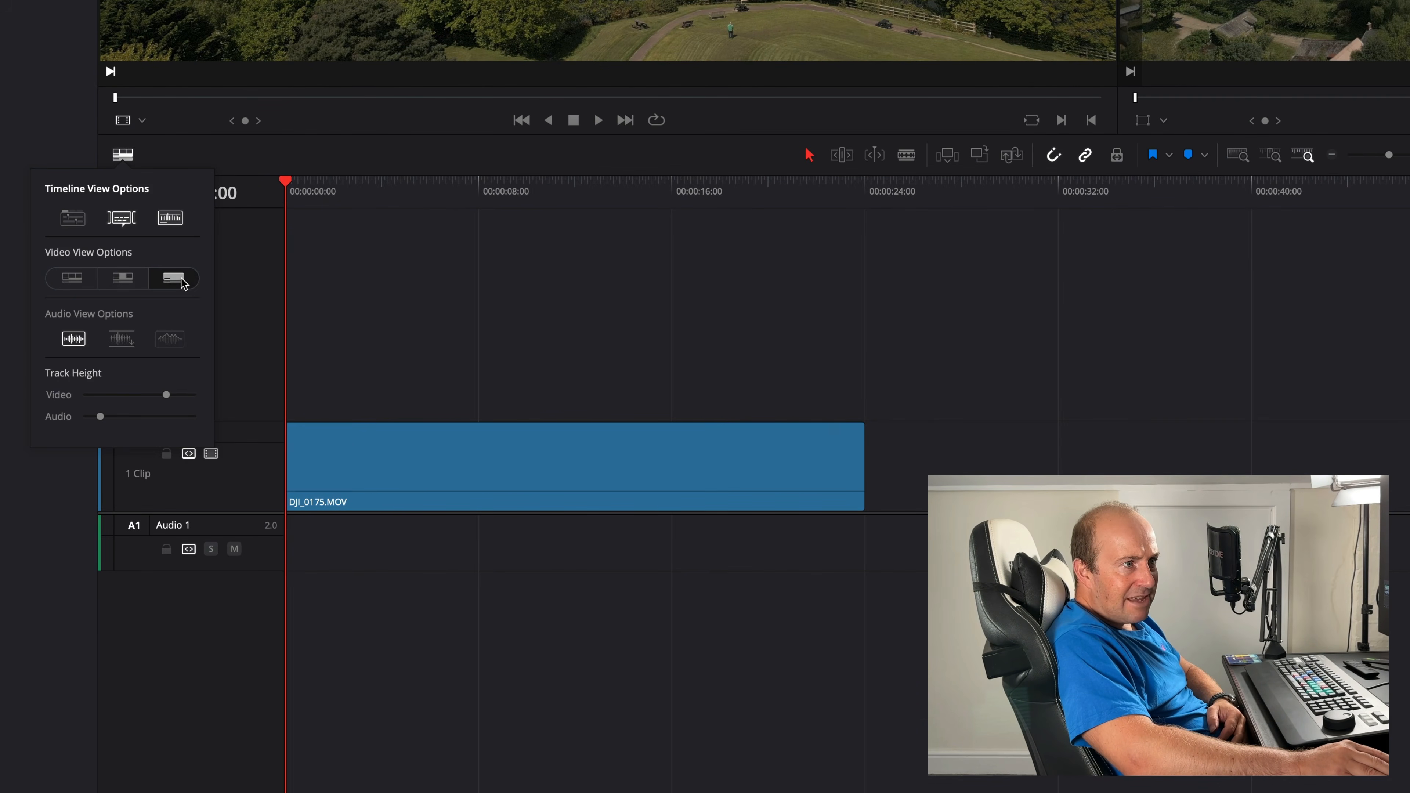
{"action": "left_click", "coordinate": [74, 278]}
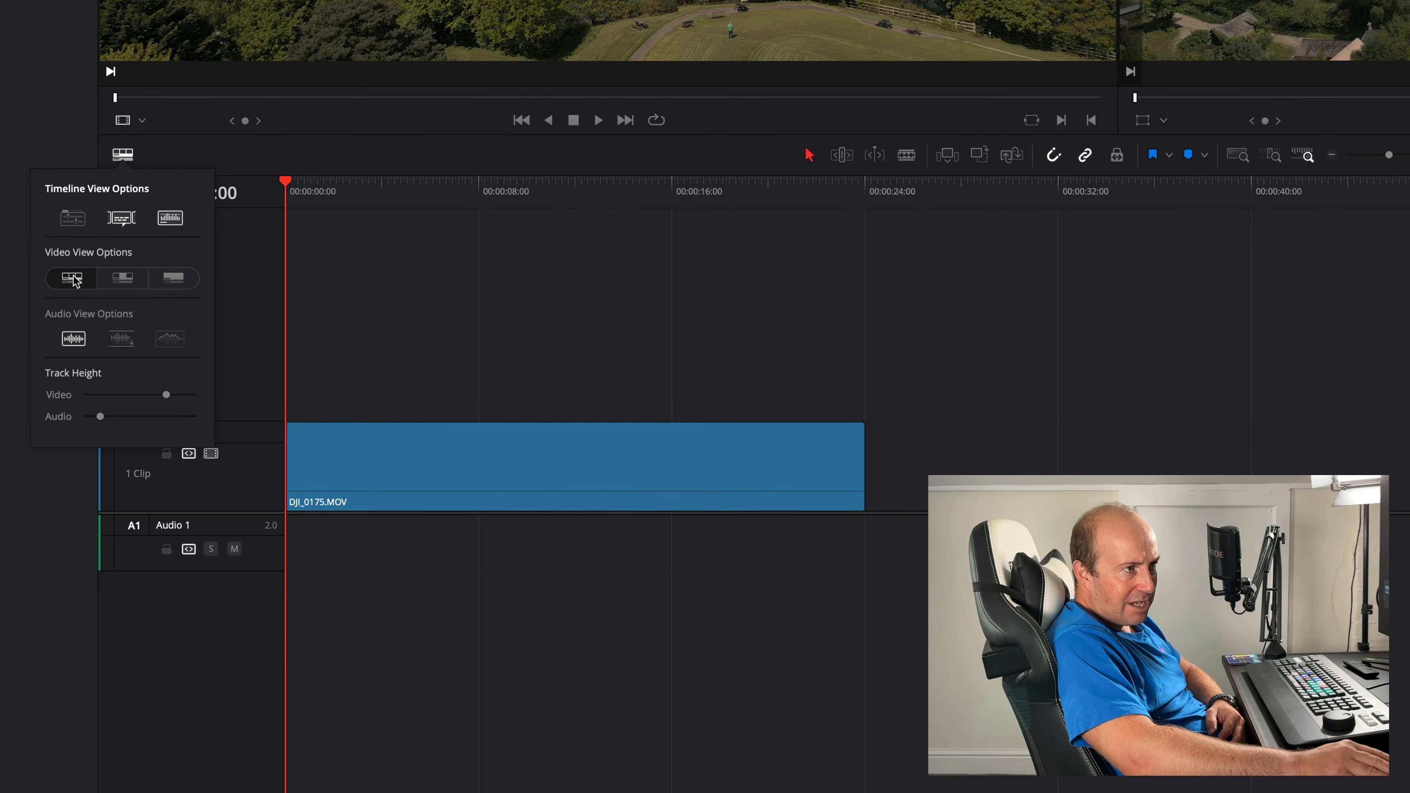
{"action": "mouse_move", "coordinate": [167, 394]}
{"action": "left_mouse_down"}
{"action": "mouse_move", "coordinate": [128, 393]}
{"action": "mouse_move", "coordinate": [146, 393]}
{"action": "left_mouse_up"}
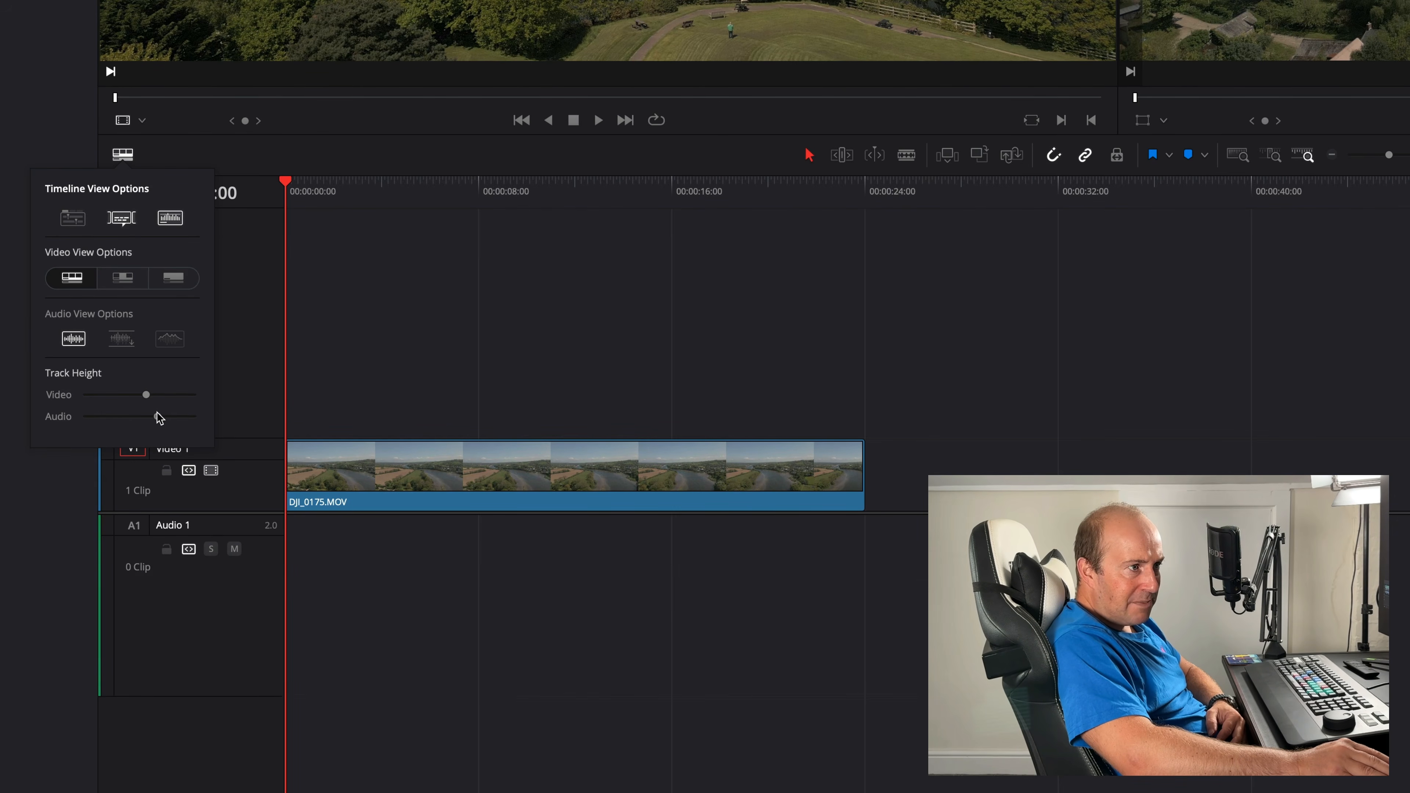
{"action": "left_click_drag", "start_coordinate": [105, 416], "coordinate": [115, 417]}
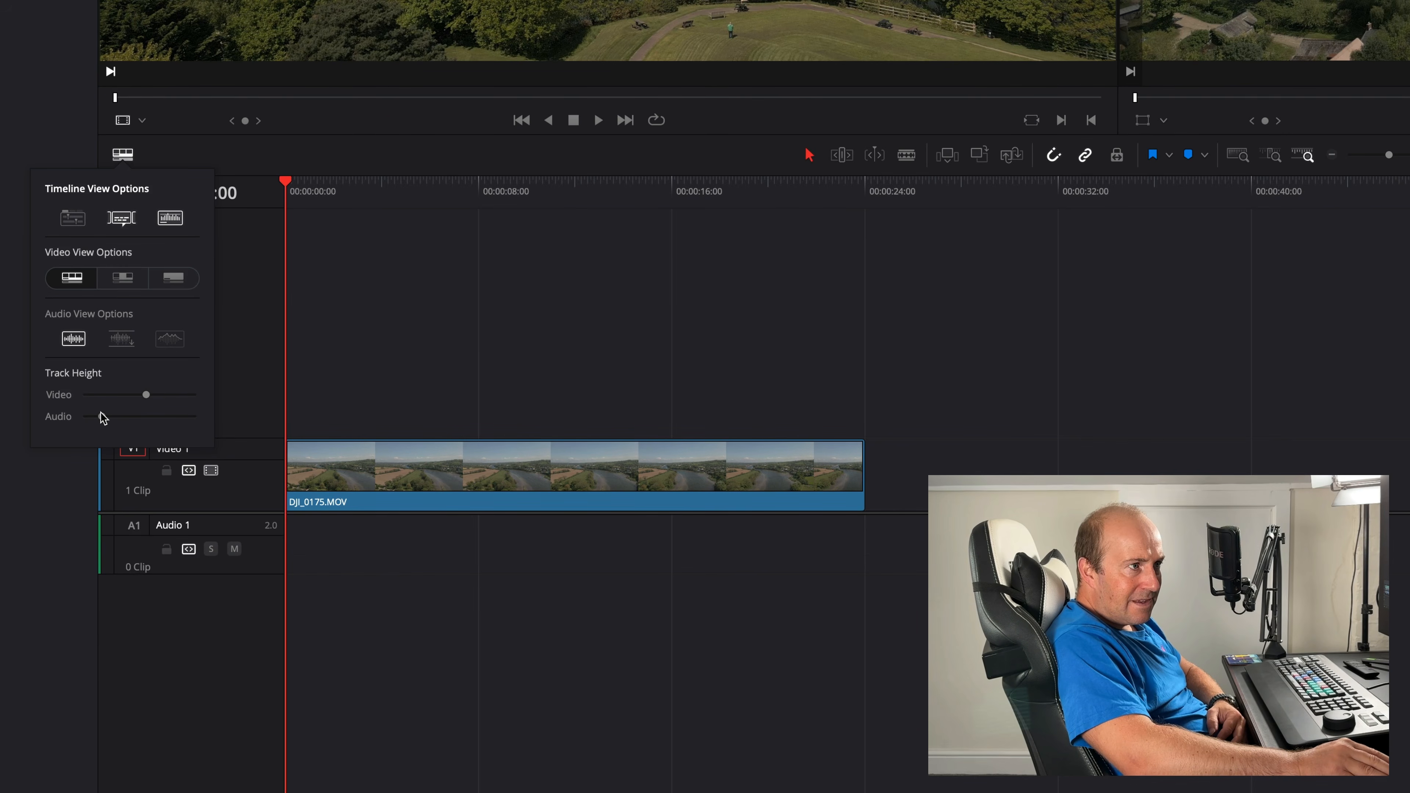
- Close the timeline view options and compare the timeline's full extent, detail and custom zoom modes
{"action": "left_click", "coordinate": [7, 196]}
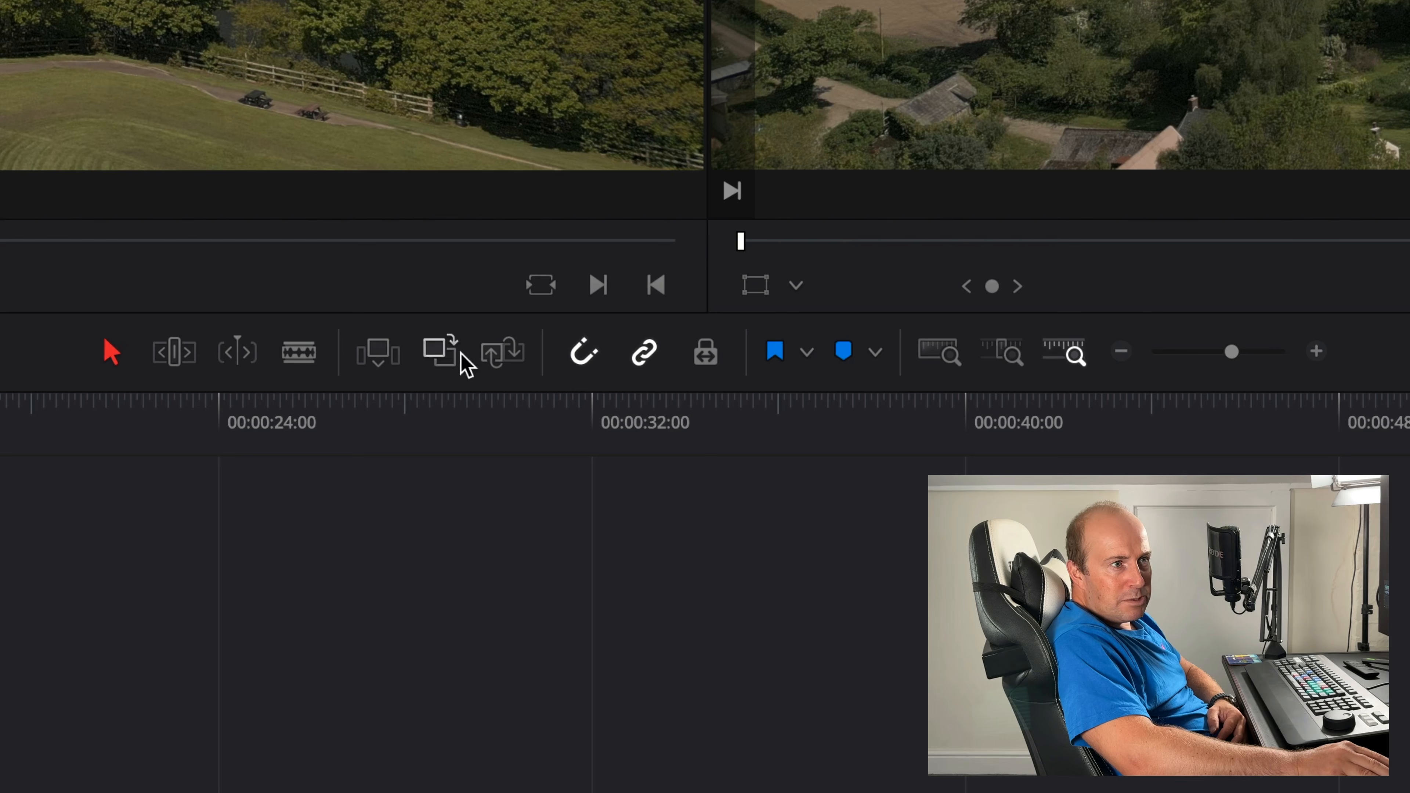
{"action": "left_click", "coordinate": [941, 354]}
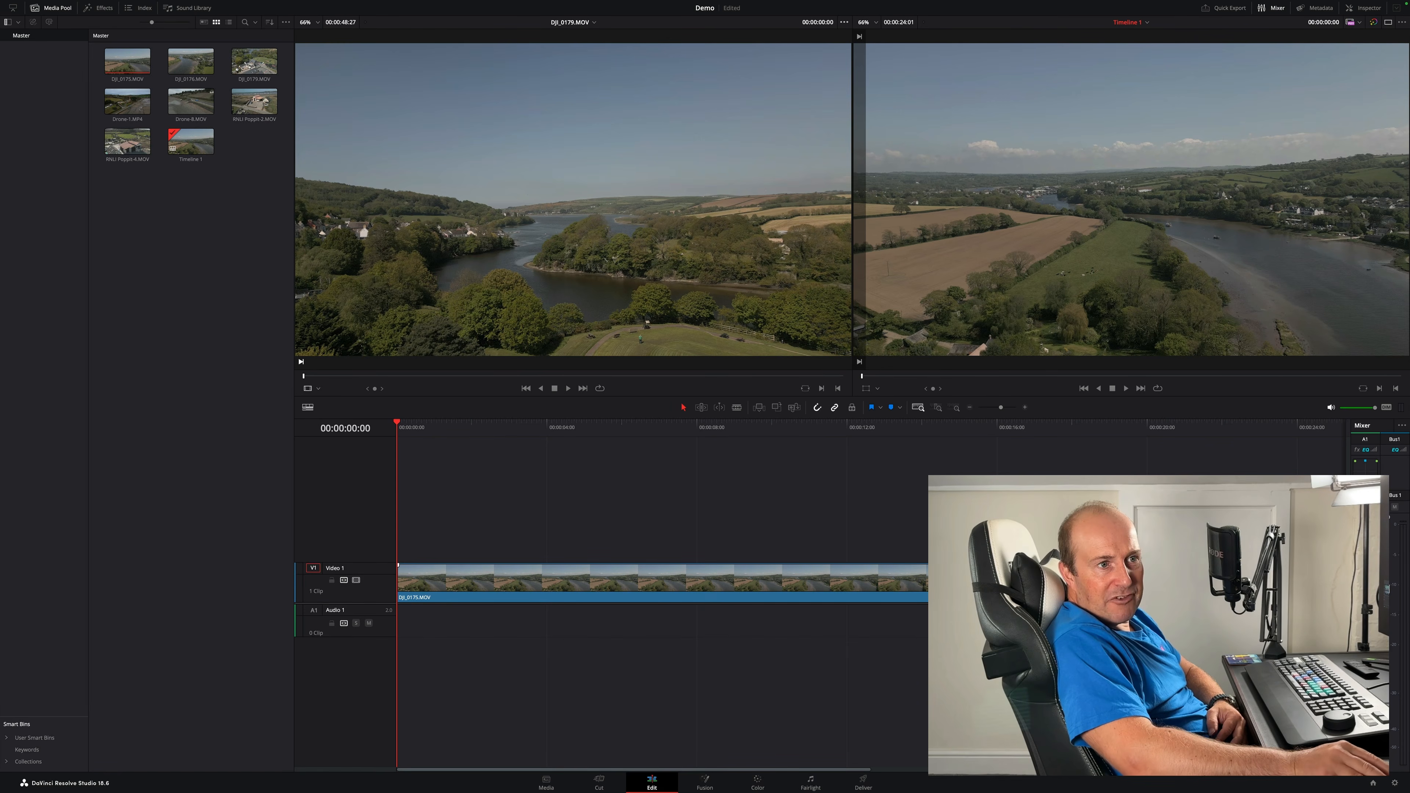
{"action": "left_click", "coordinate": [937, 409]}
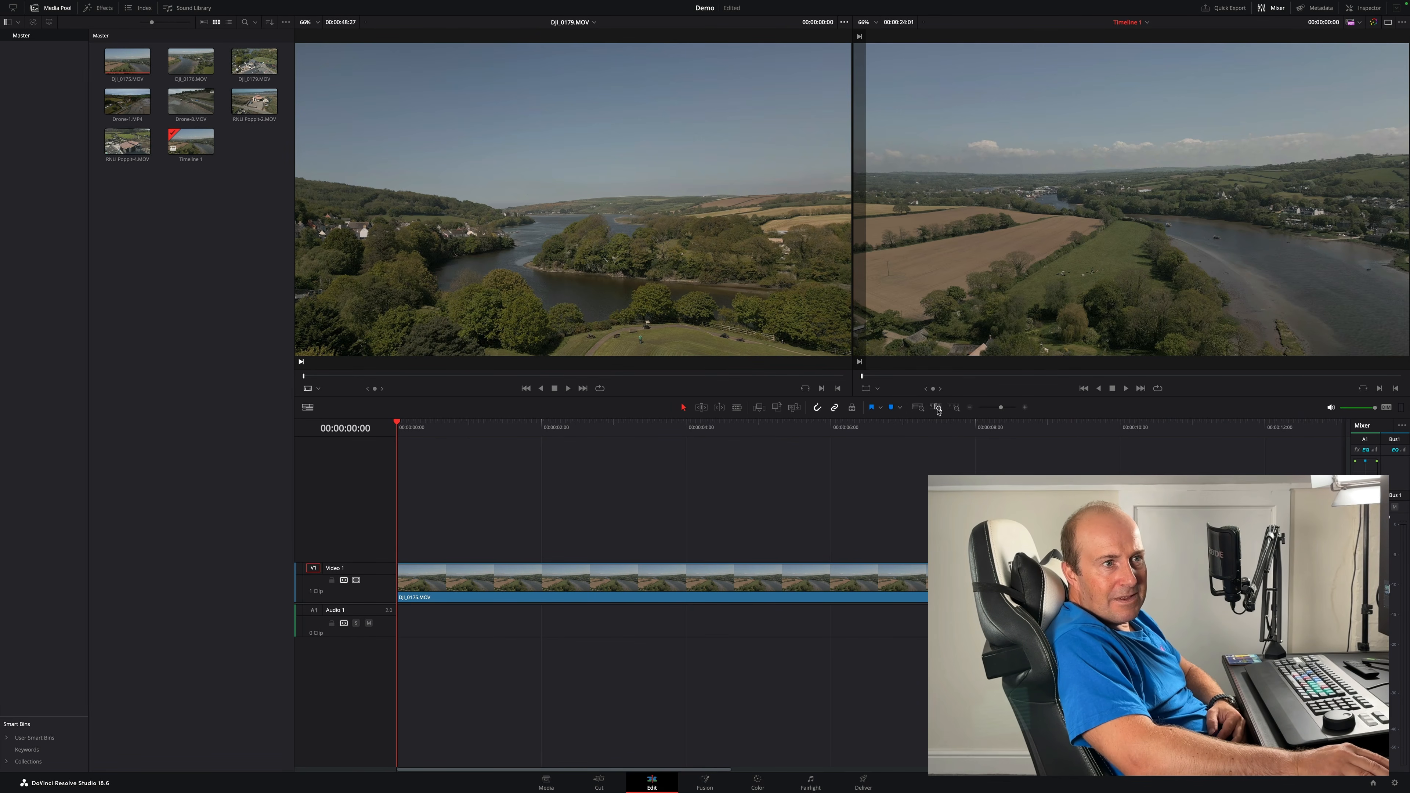
{"action": "left_click", "coordinate": [954, 409]}
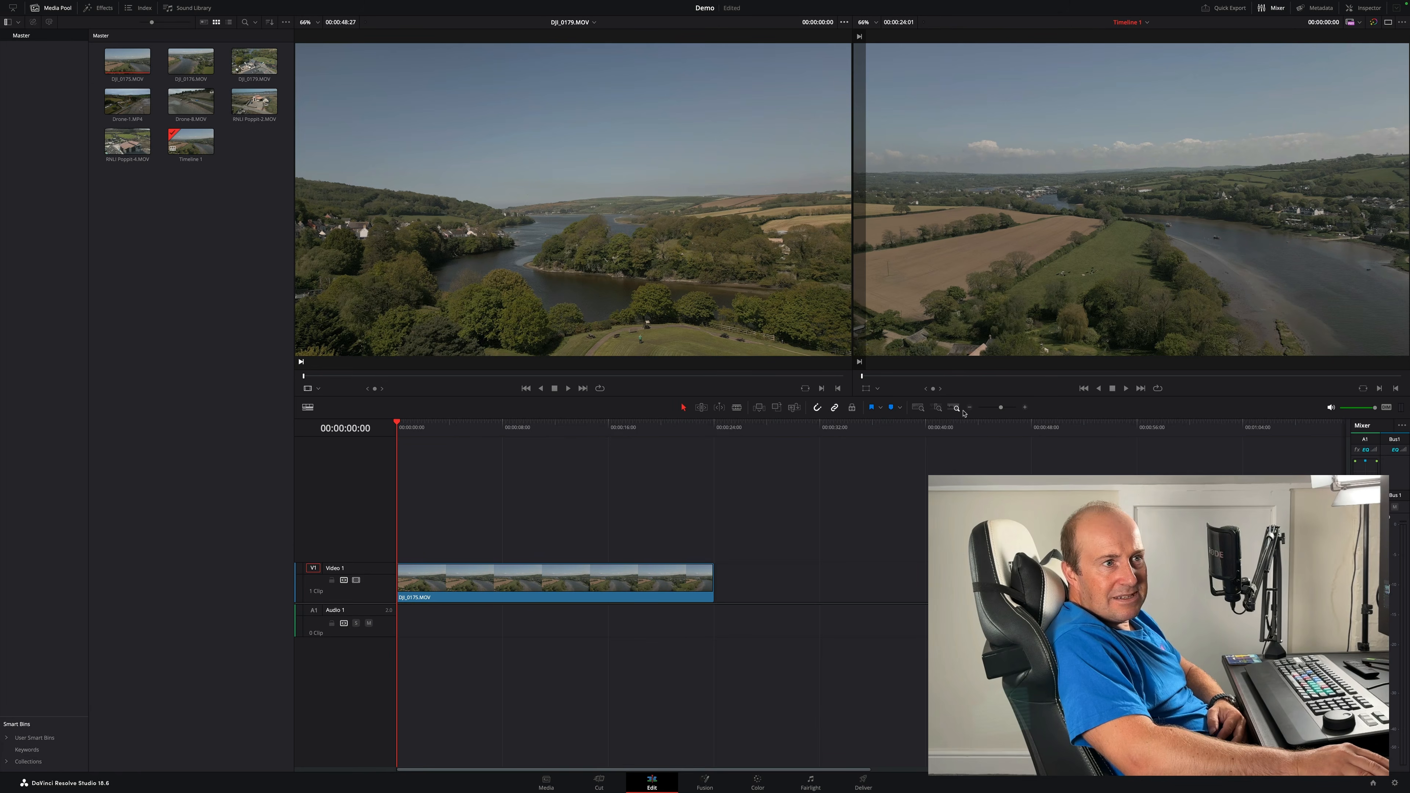
{"action": "left_click_drag", "start_coordinate": [1002, 409], "coordinate": [1004, 411]}
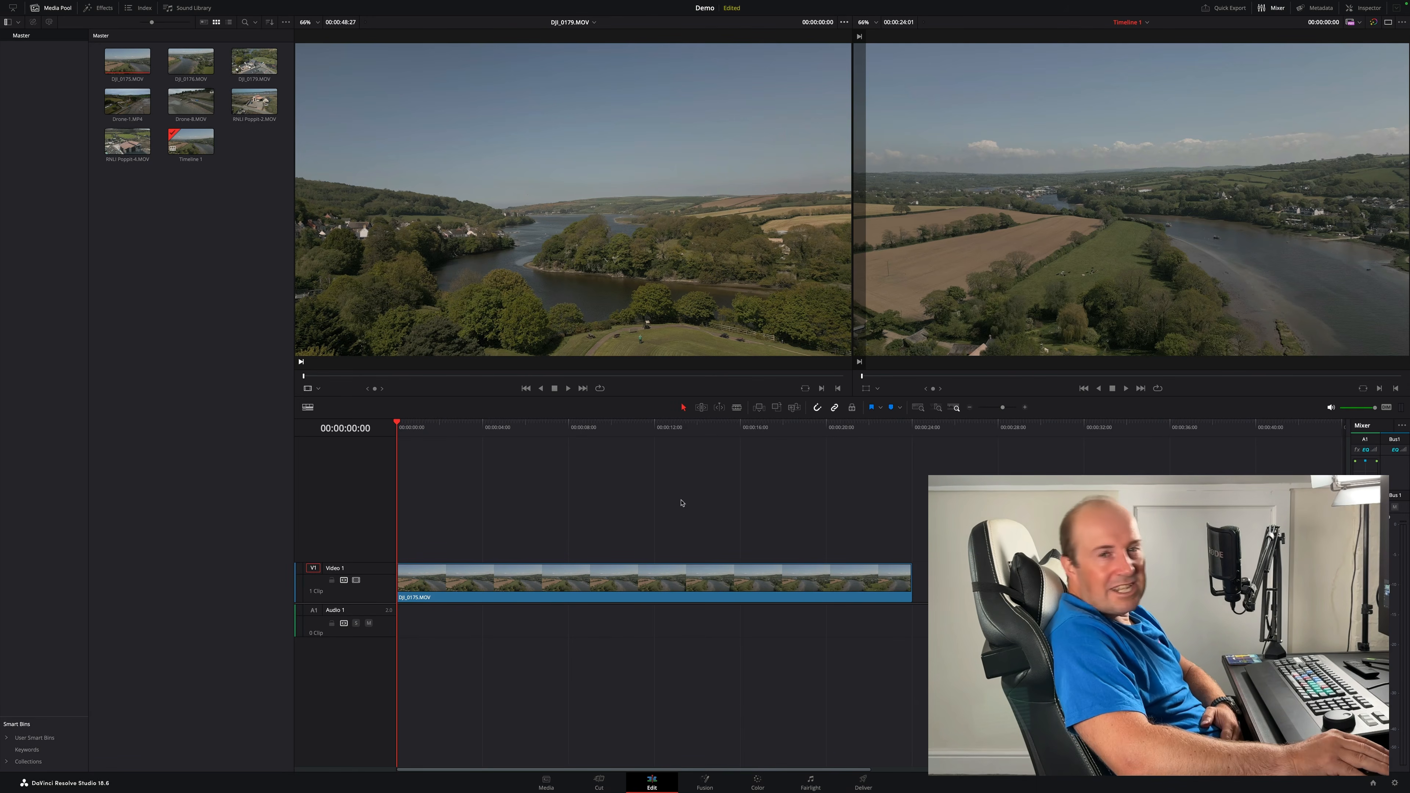
- Select the DJI_0175.MOV clip on the timeline and delete it
{"action": "left_click", "coordinate": [703, 592]}
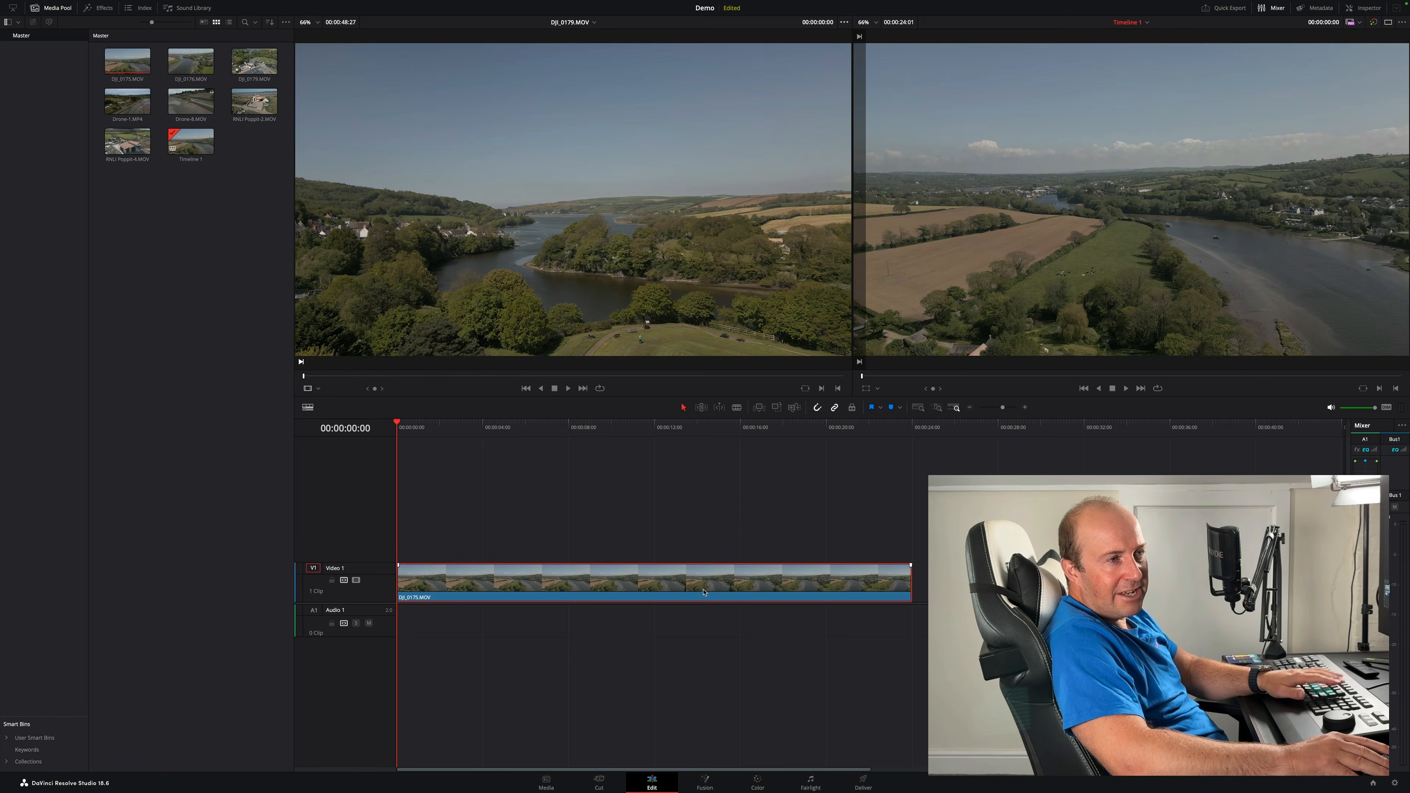
{"action": "key", "text": "Delete"}
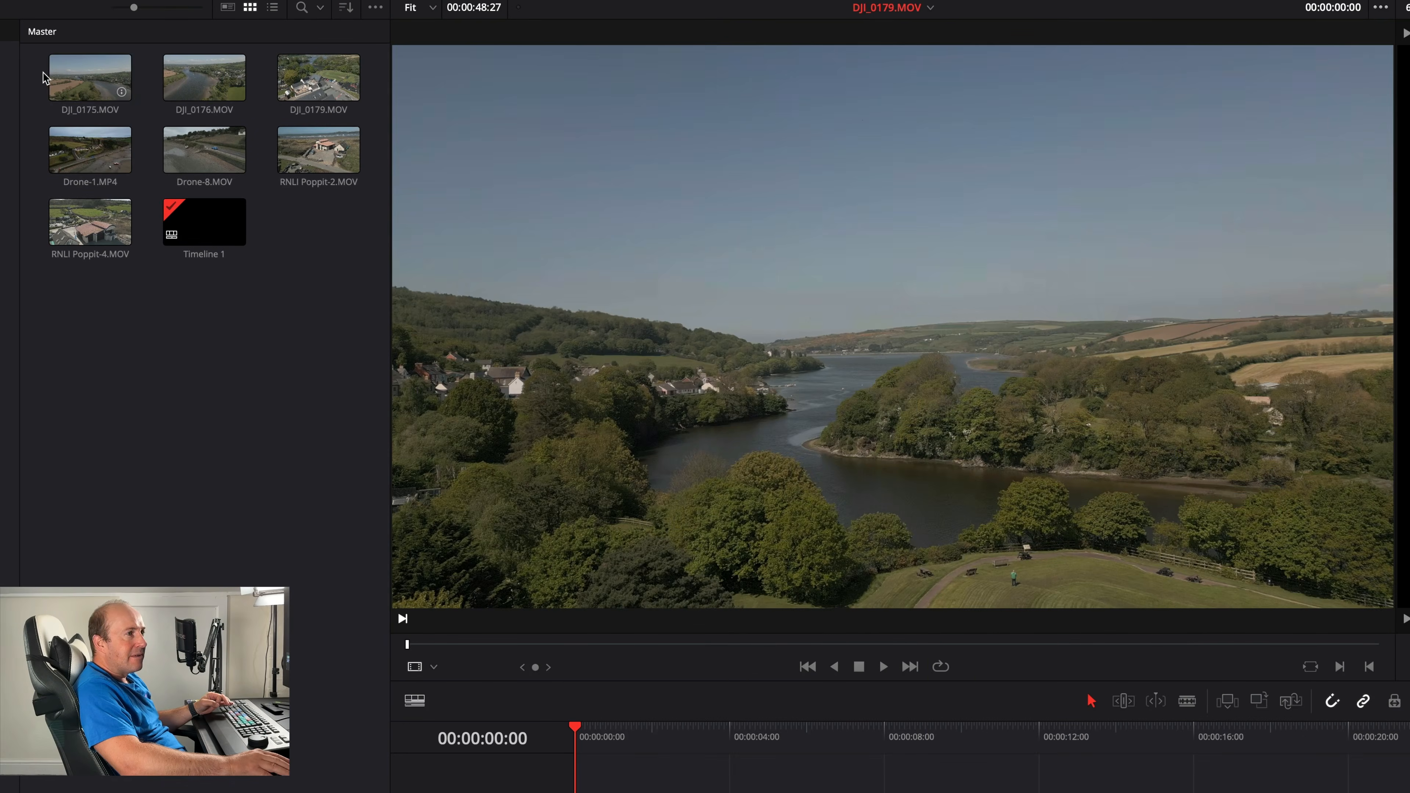
- Load DJI_0175.MOV into the source viewer, play it, and mark an in point at 00:00:04:21
{"action": "left_click", "coordinate": [88, 67]}
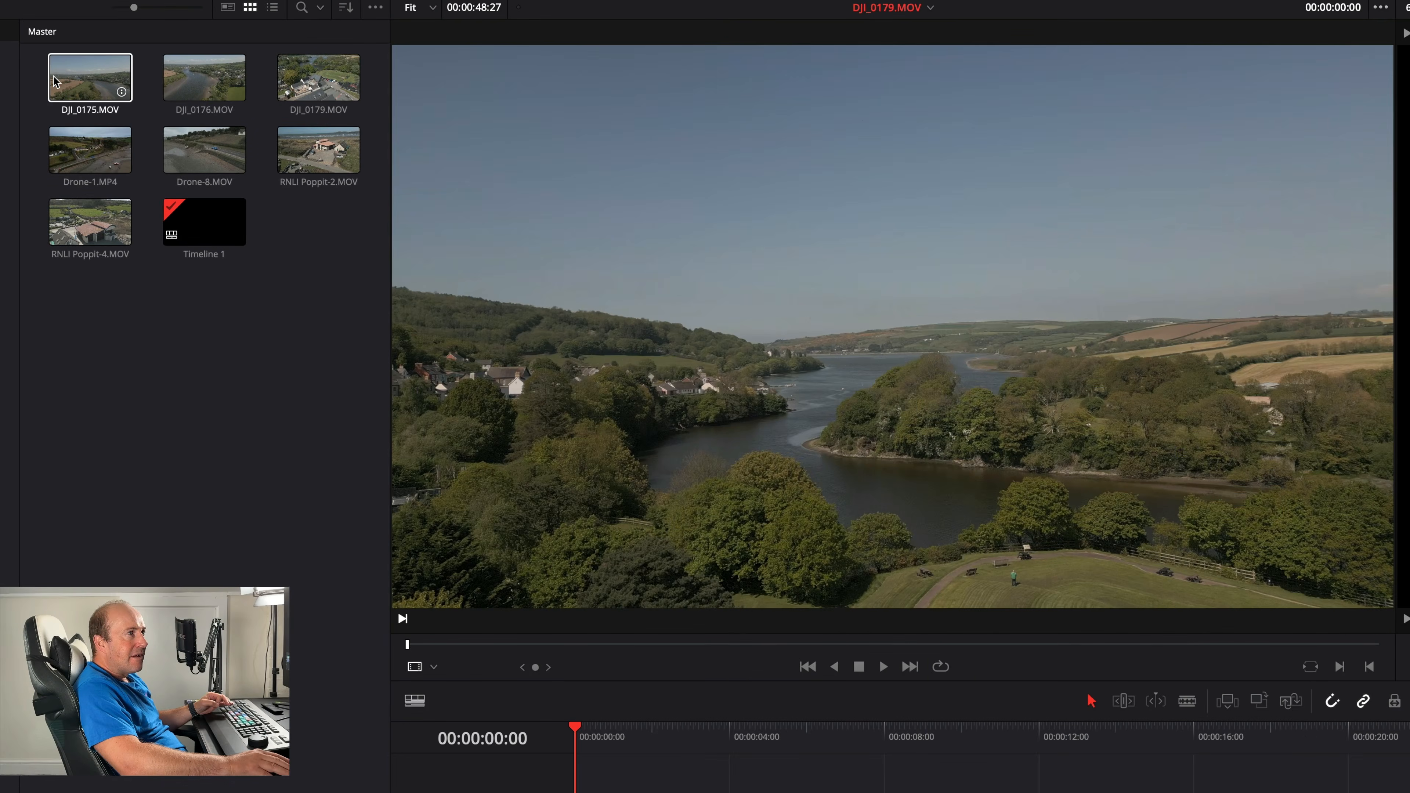
{"action": "left_click", "coordinate": [50, 81]}
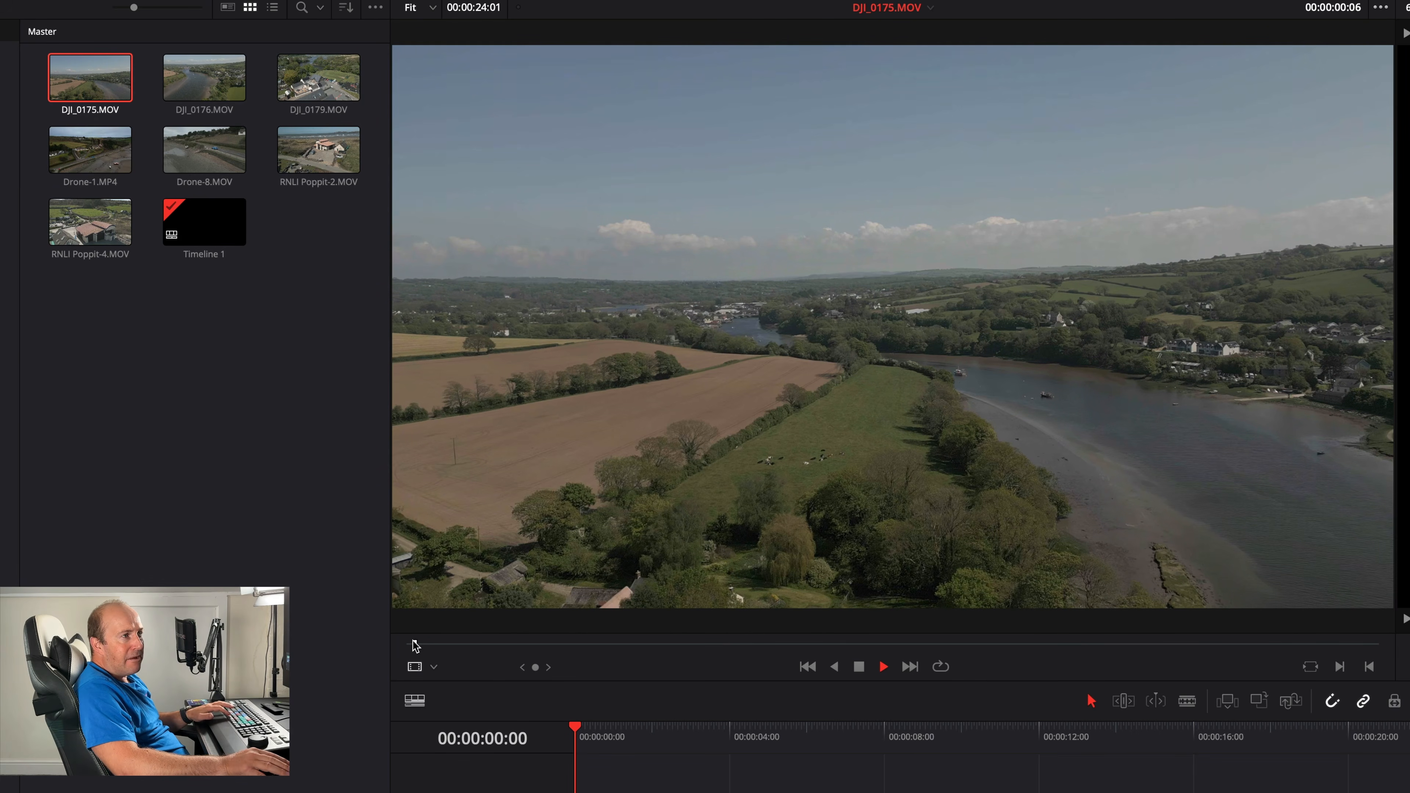
{"action": "left_click", "coordinate": [861, 666]}
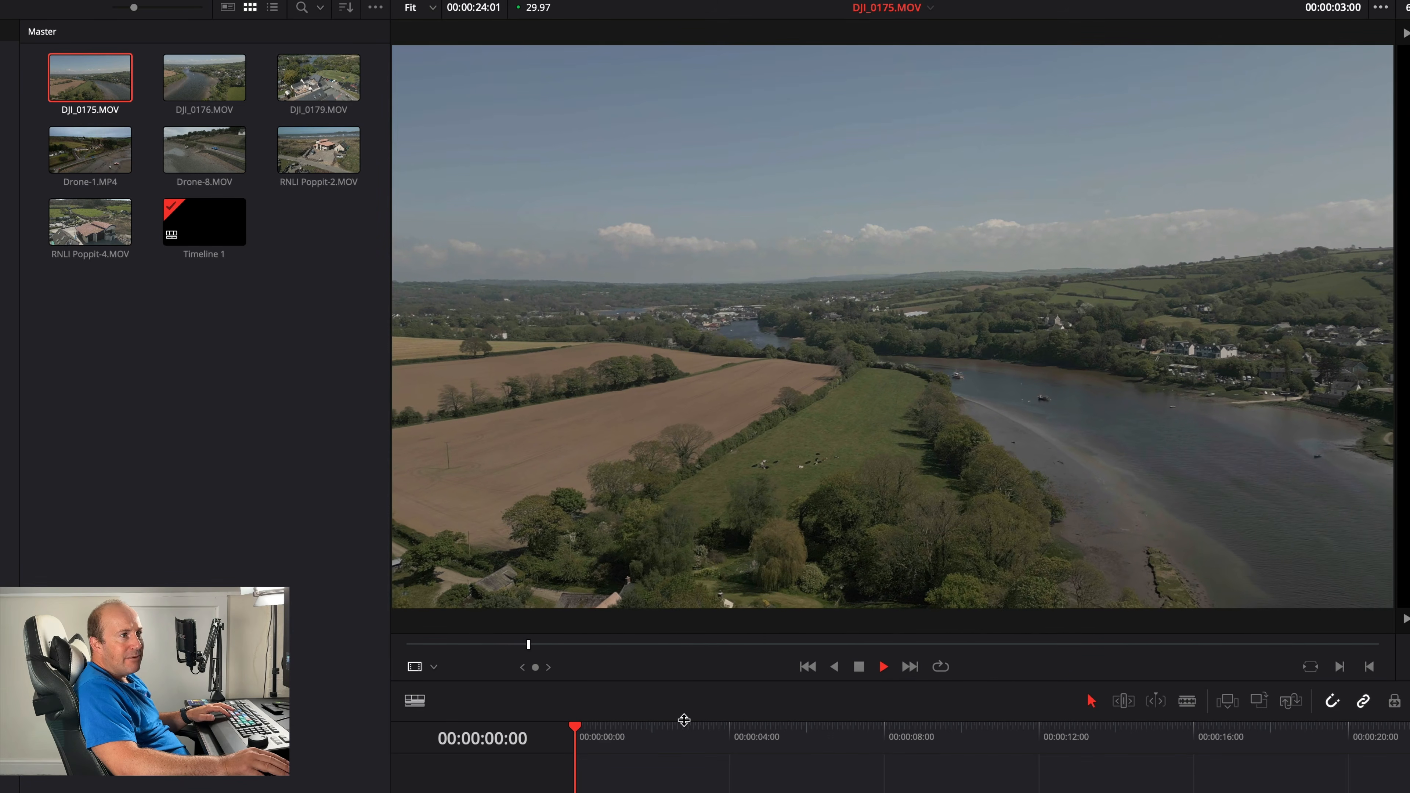
{"action": "key", "text": "space"}
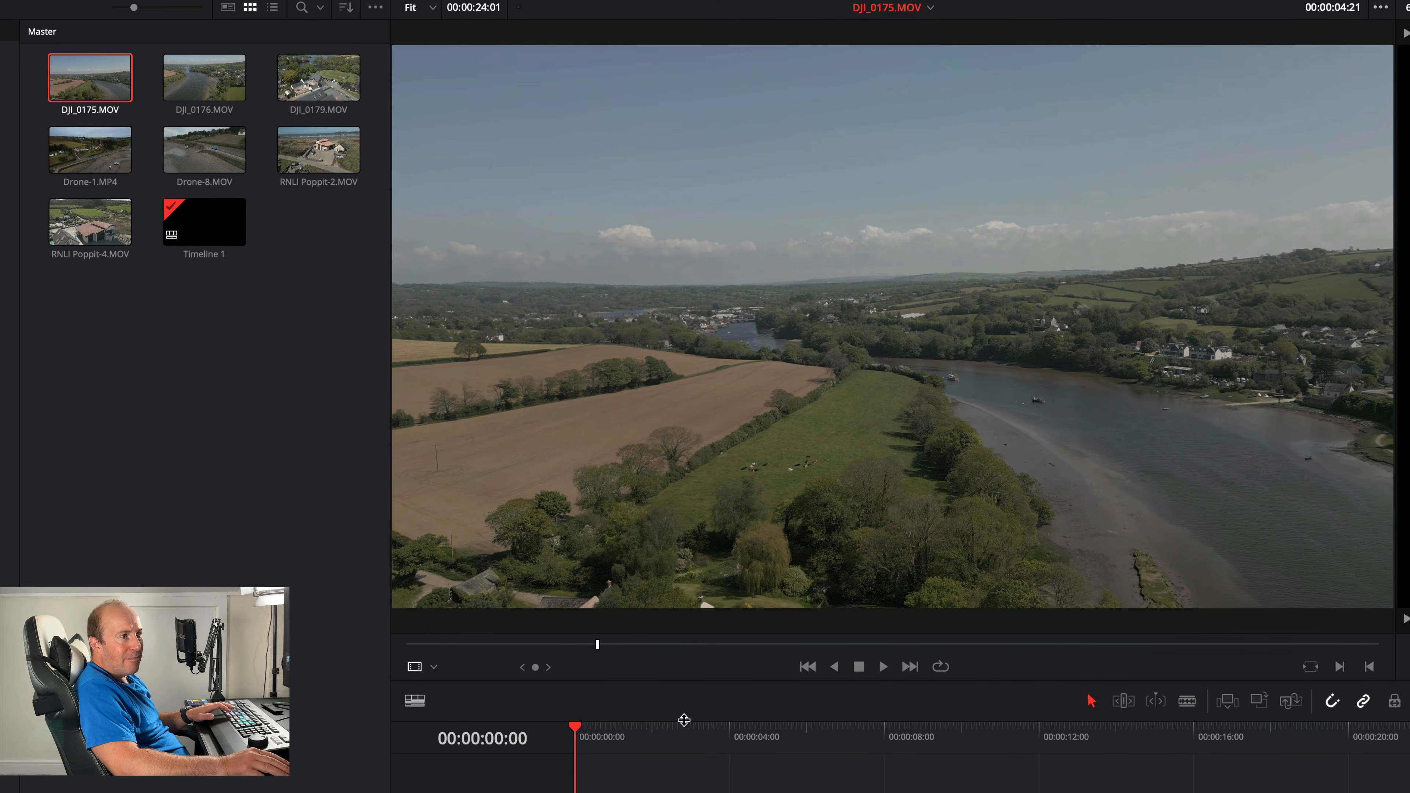
{"action": "left_click", "coordinate": [1340, 668]}
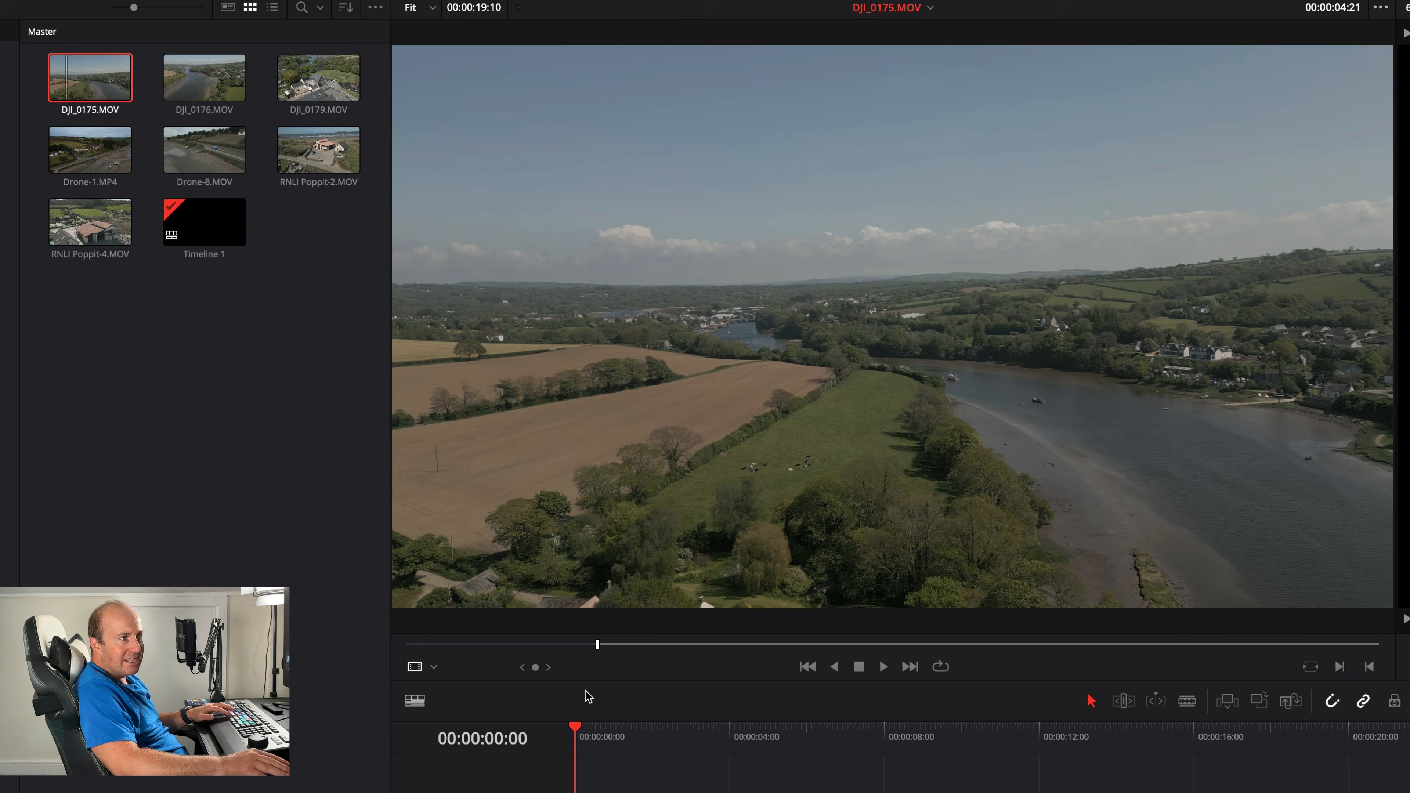
- Play further through DJI_0175.MOV and mark an out point at about 00:00:14:02
{"action": "left_click_drag", "start_coordinate": [597, 644], "coordinate": [626, 647]}
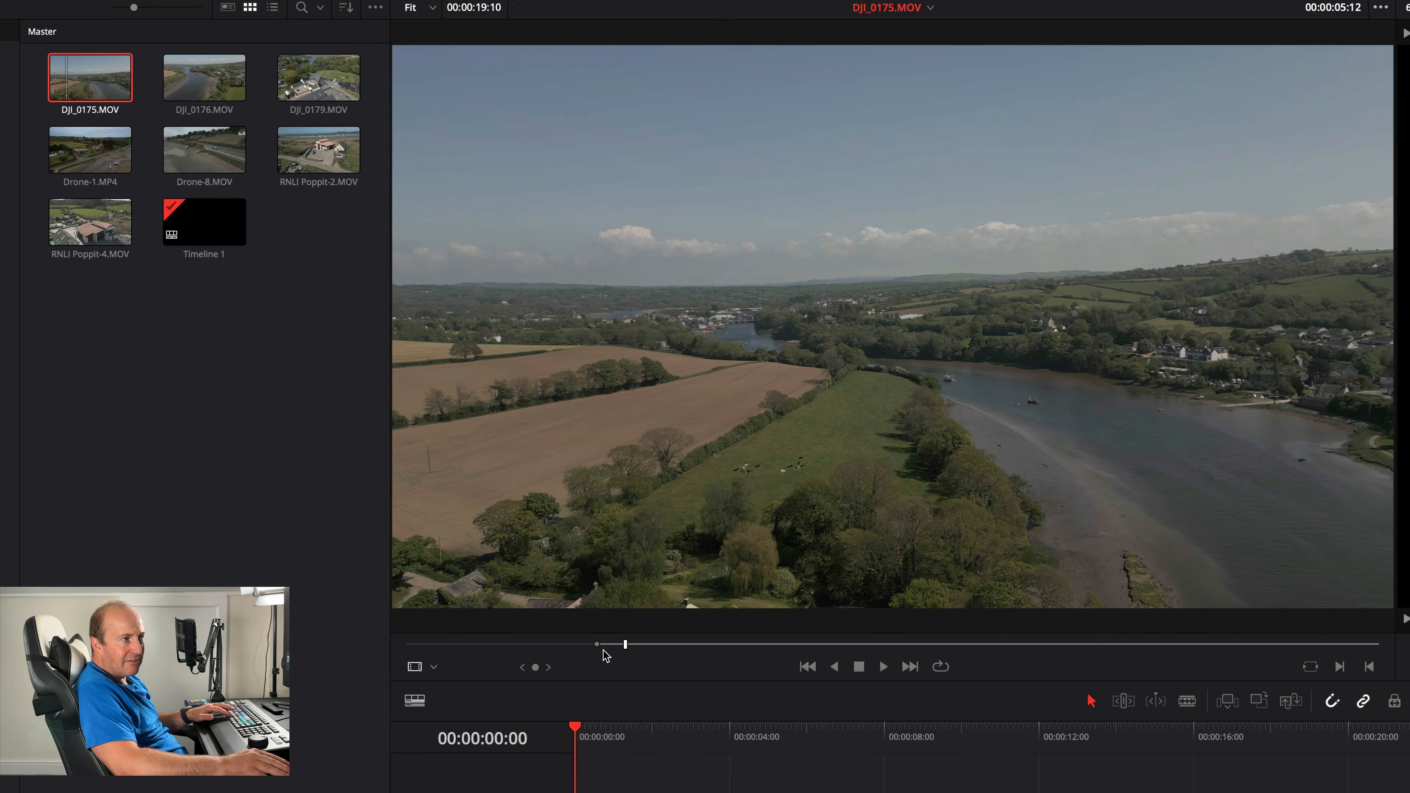
{"action": "key", "text": "space"}
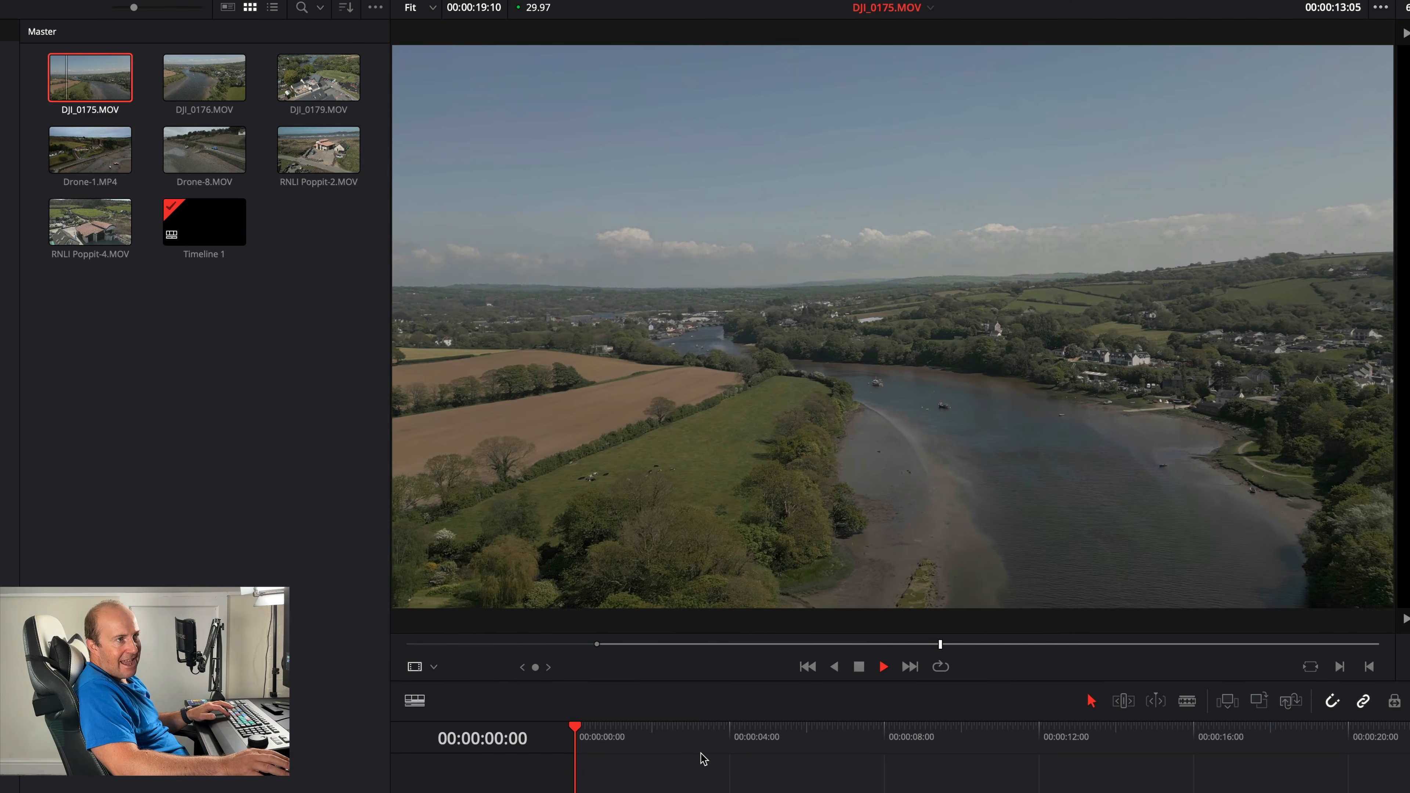
{"action": "key", "text": "space"}
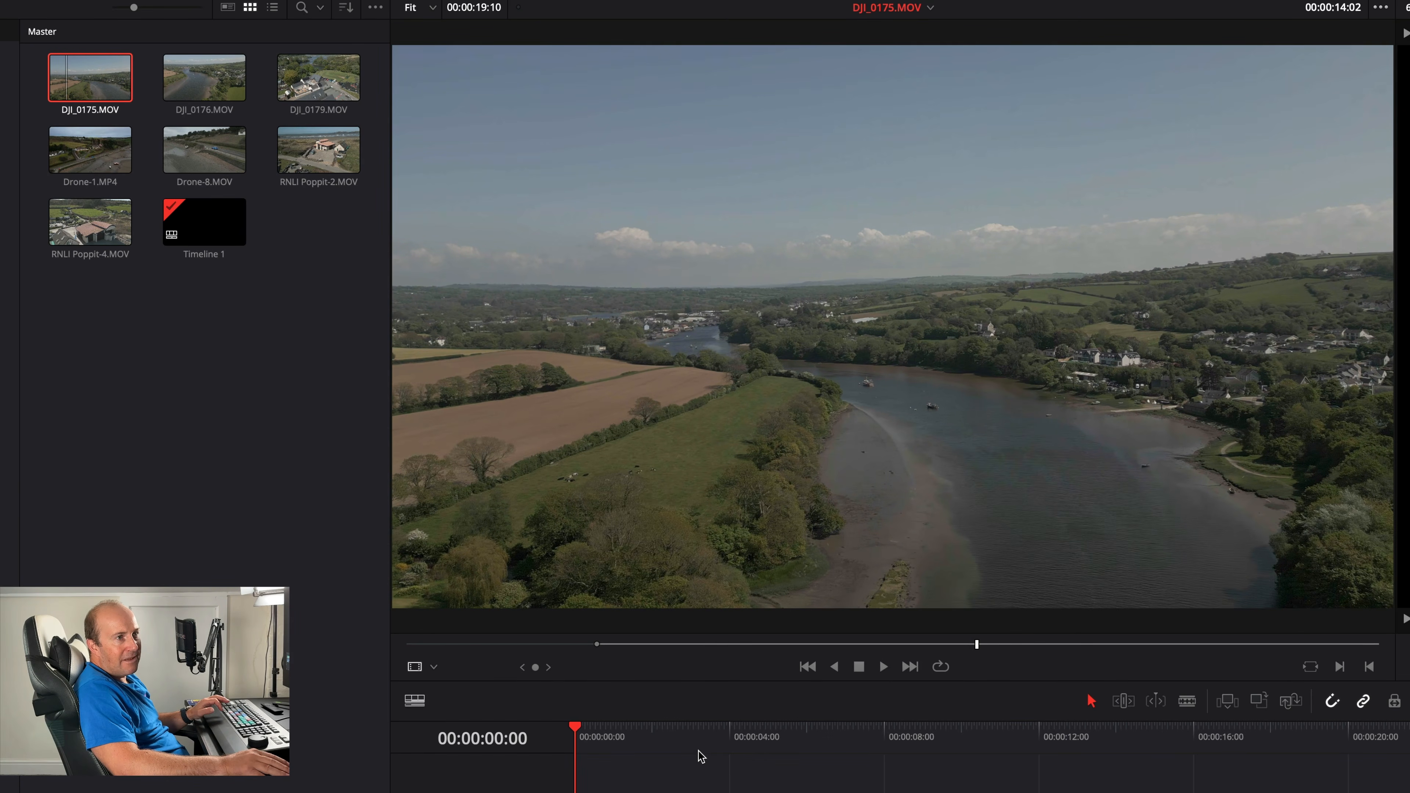
{"action": "left_click", "coordinate": [1369, 667]}
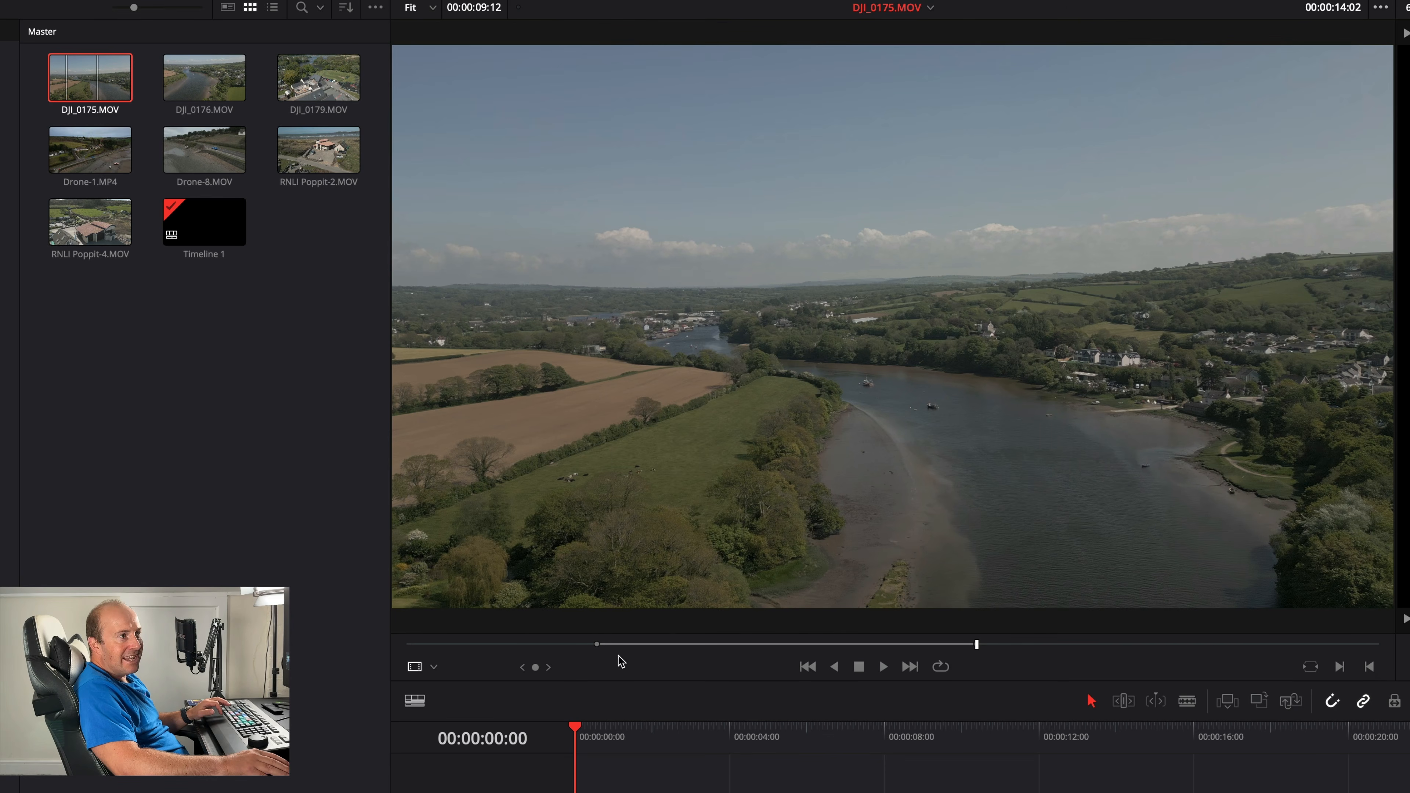
- Scrub the marked range, drag it from the source viewer onto the Video 1 track, and scrub through the placed clip
{"action": "left_click", "coordinate": [599, 644]}
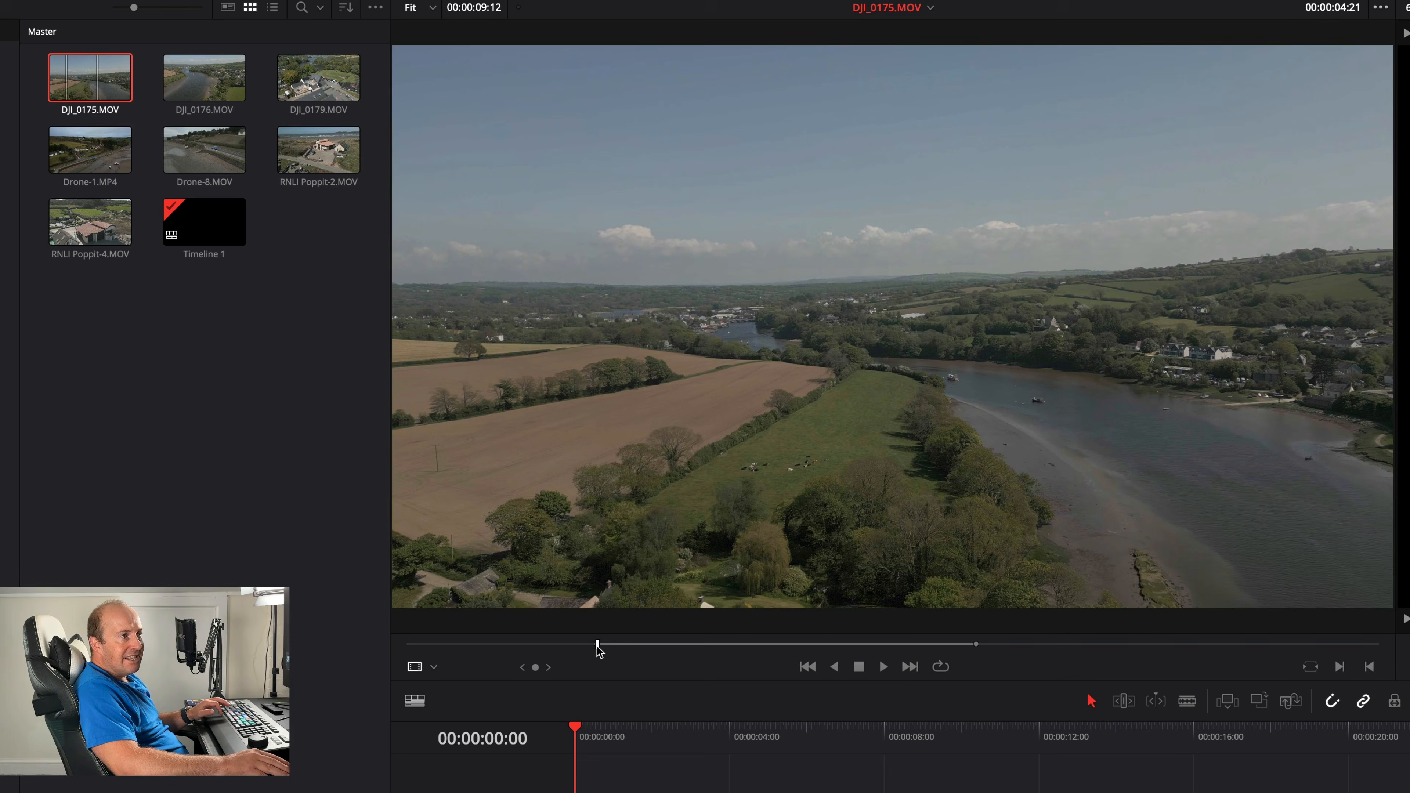
{"action": "left_click_drag", "start_coordinate": [598, 644], "coordinate": [969, 646]}
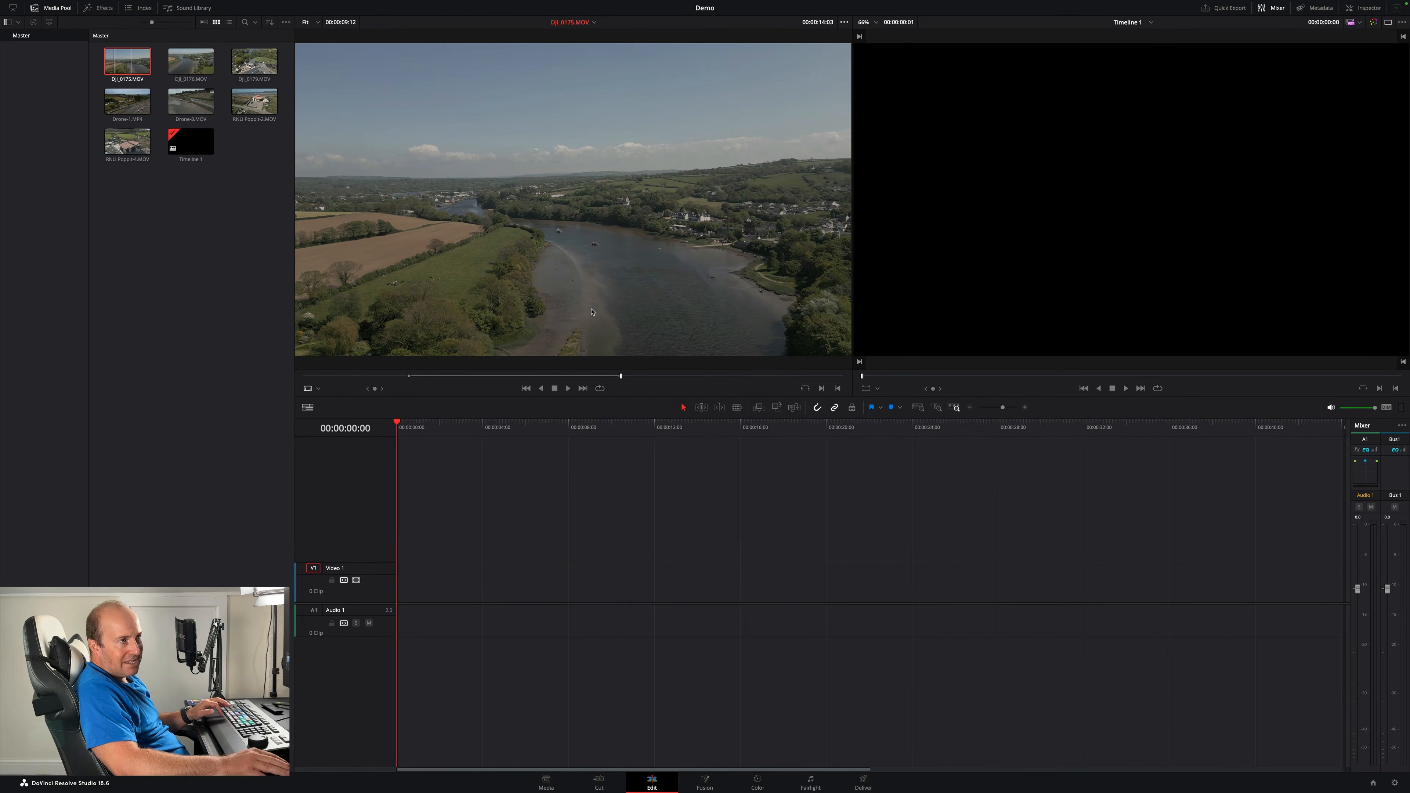
{"action": "left_click_drag", "start_coordinate": [553, 230], "coordinate": [406, 583]}
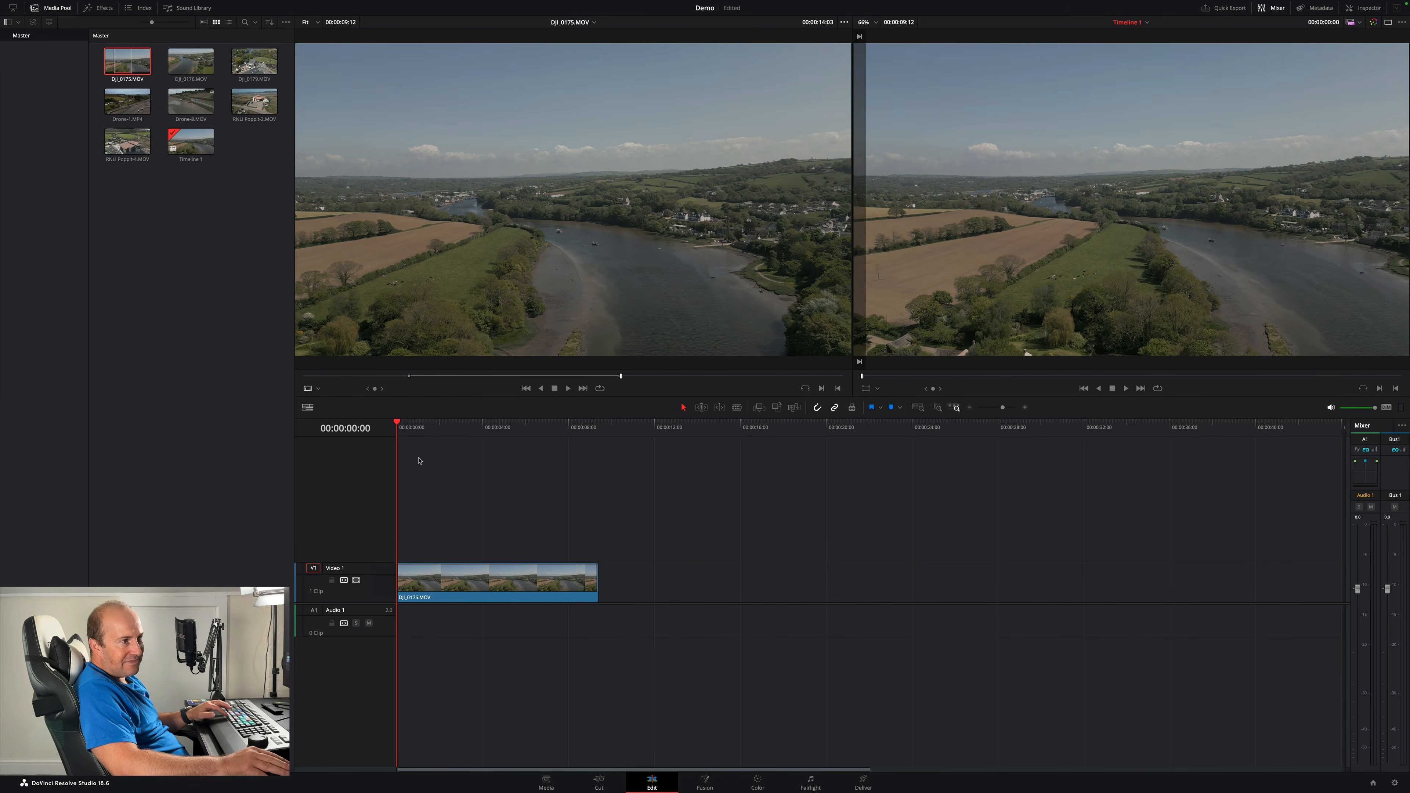
{"action": "left_click_drag", "start_coordinate": [400, 423], "coordinate": [600, 435]}
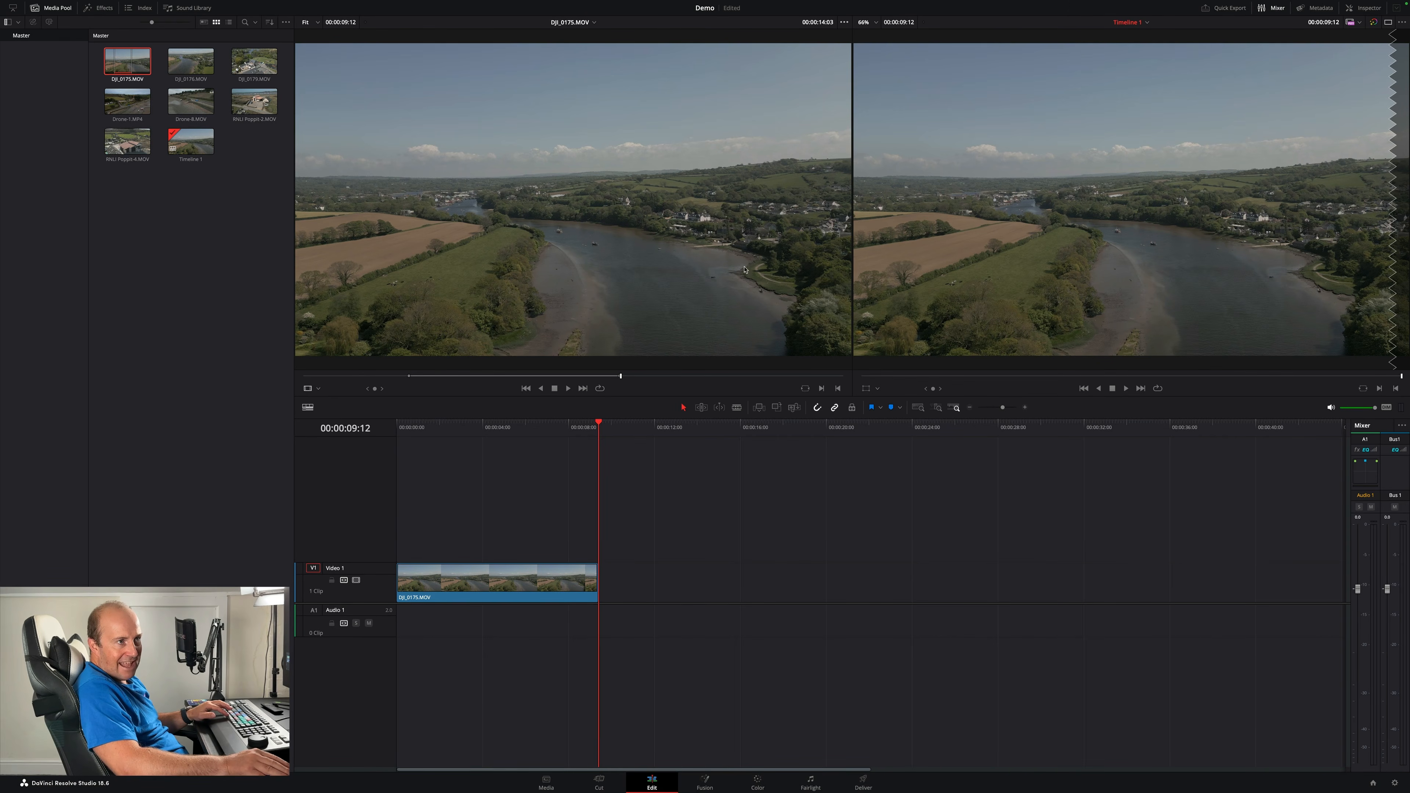
{"action": "left_click_drag", "start_coordinate": [411, 435], "coordinate": [599, 436]}
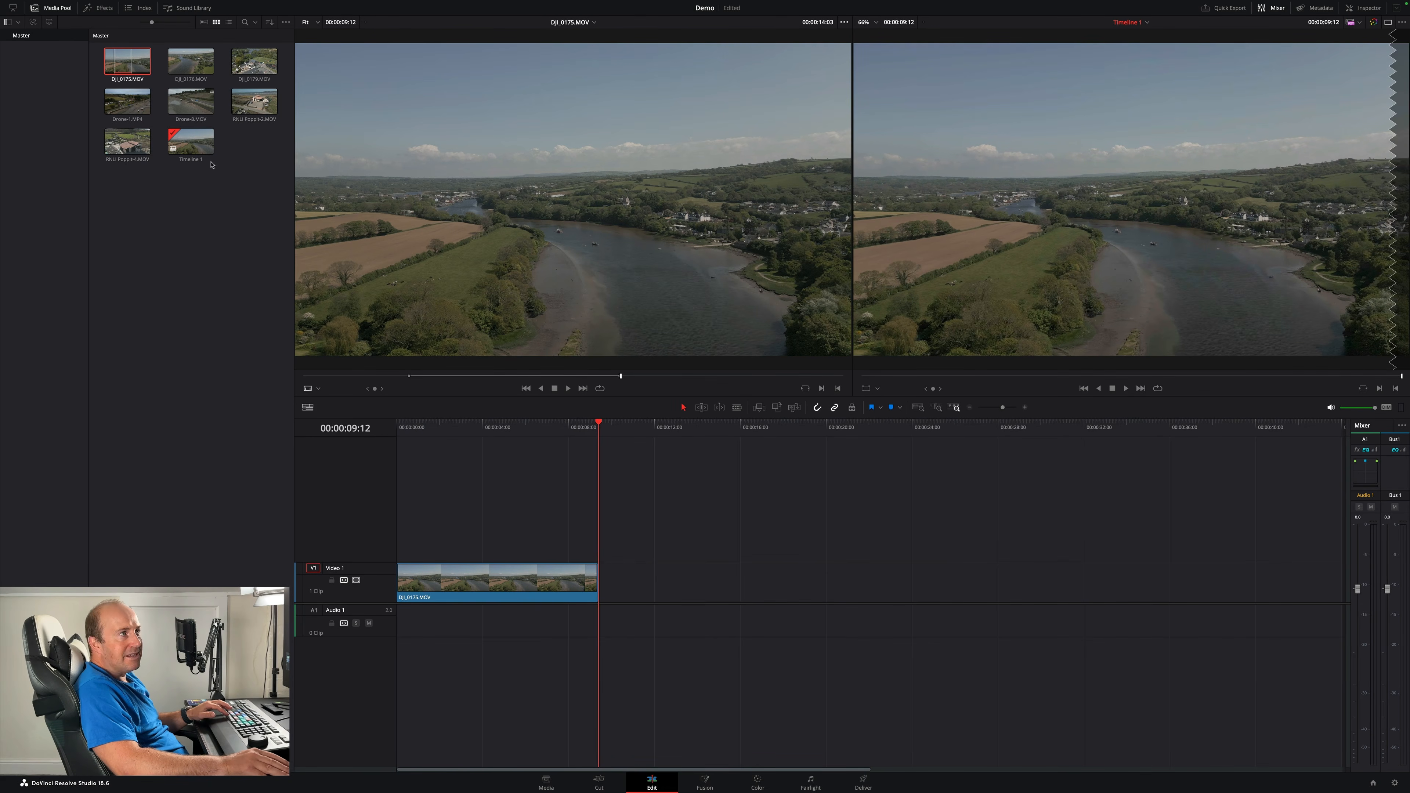
- Load DJI_0176.MOV into the source viewer, play it, and mark an in point
{"action": "left_click", "coordinate": [179, 70]}
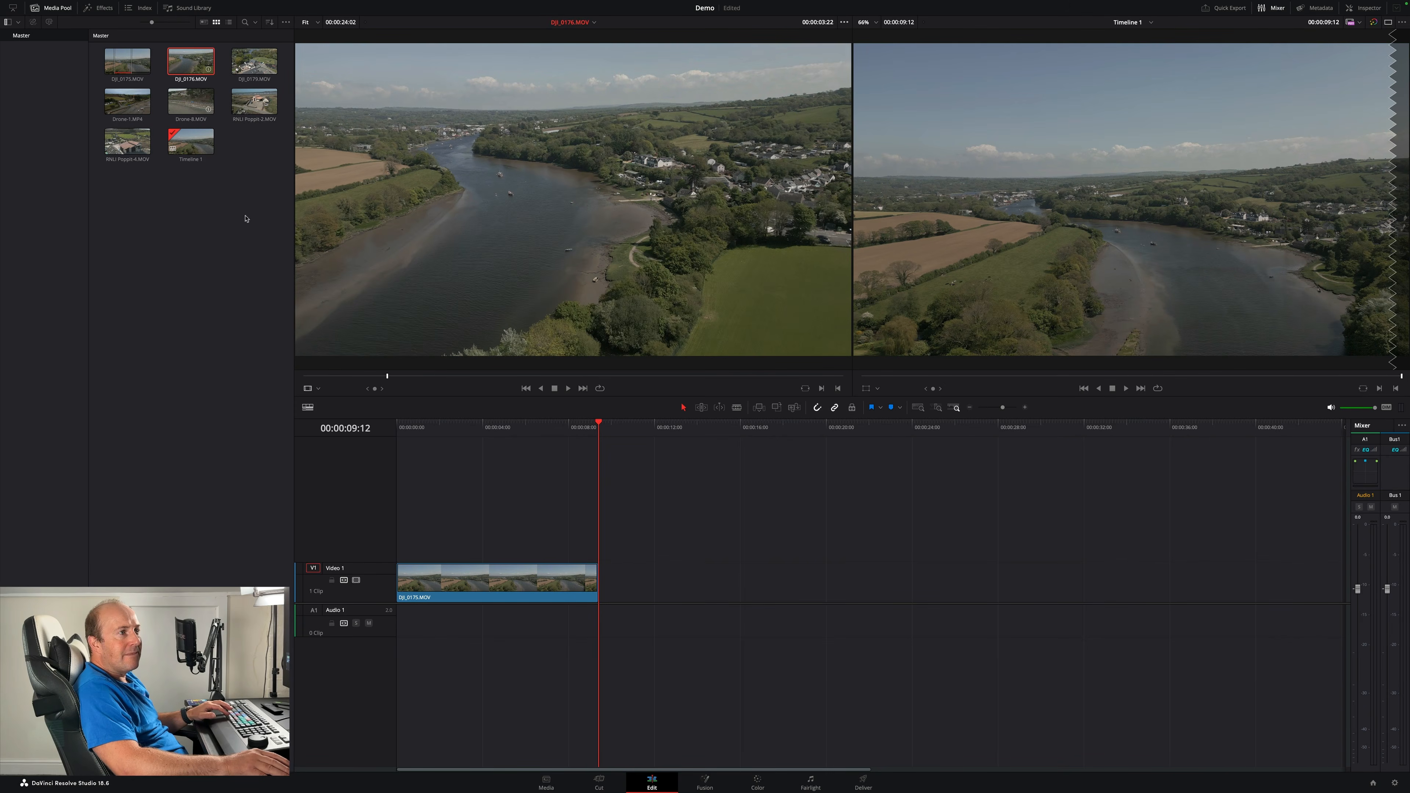
{"action": "left_click", "coordinate": [314, 377]}
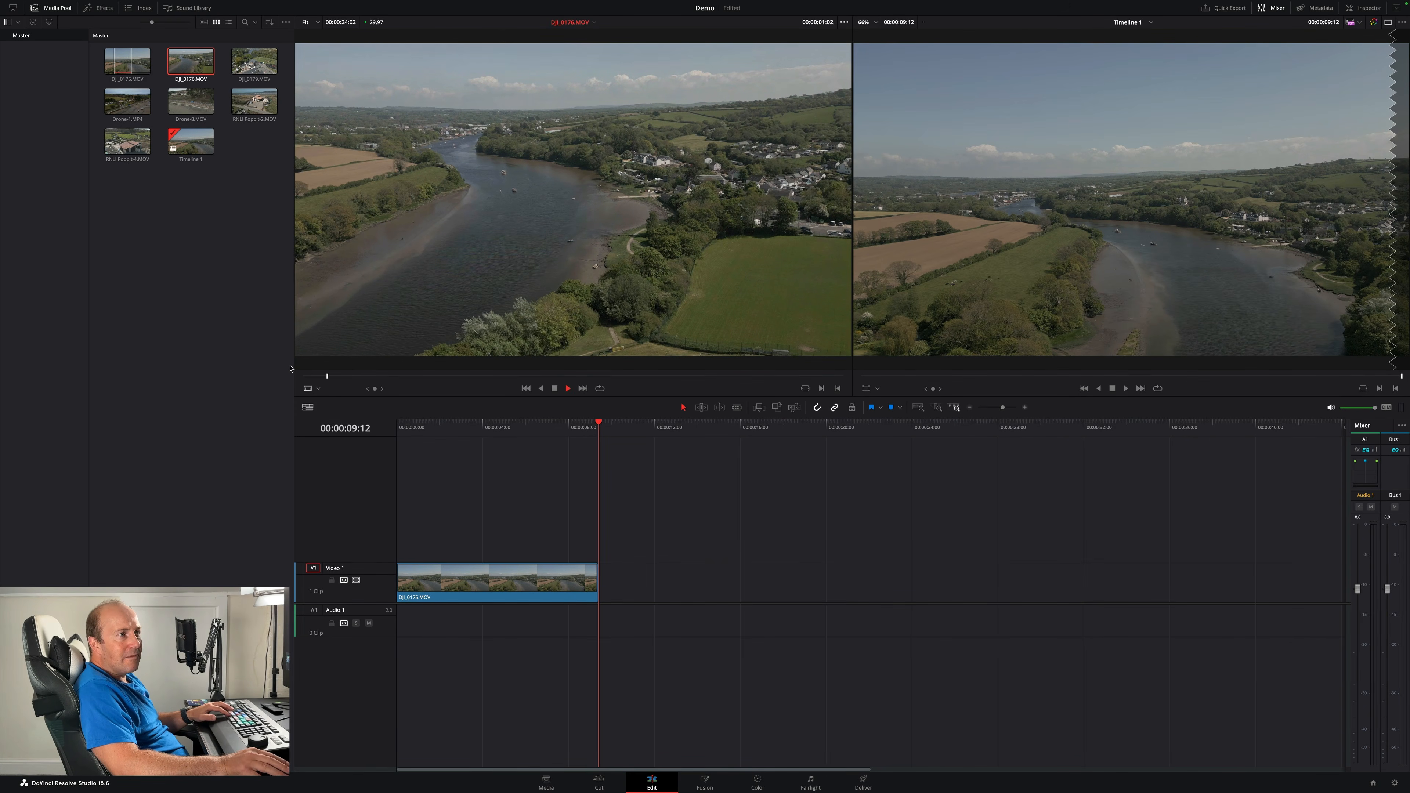
{"action": "key", "text": "space"}
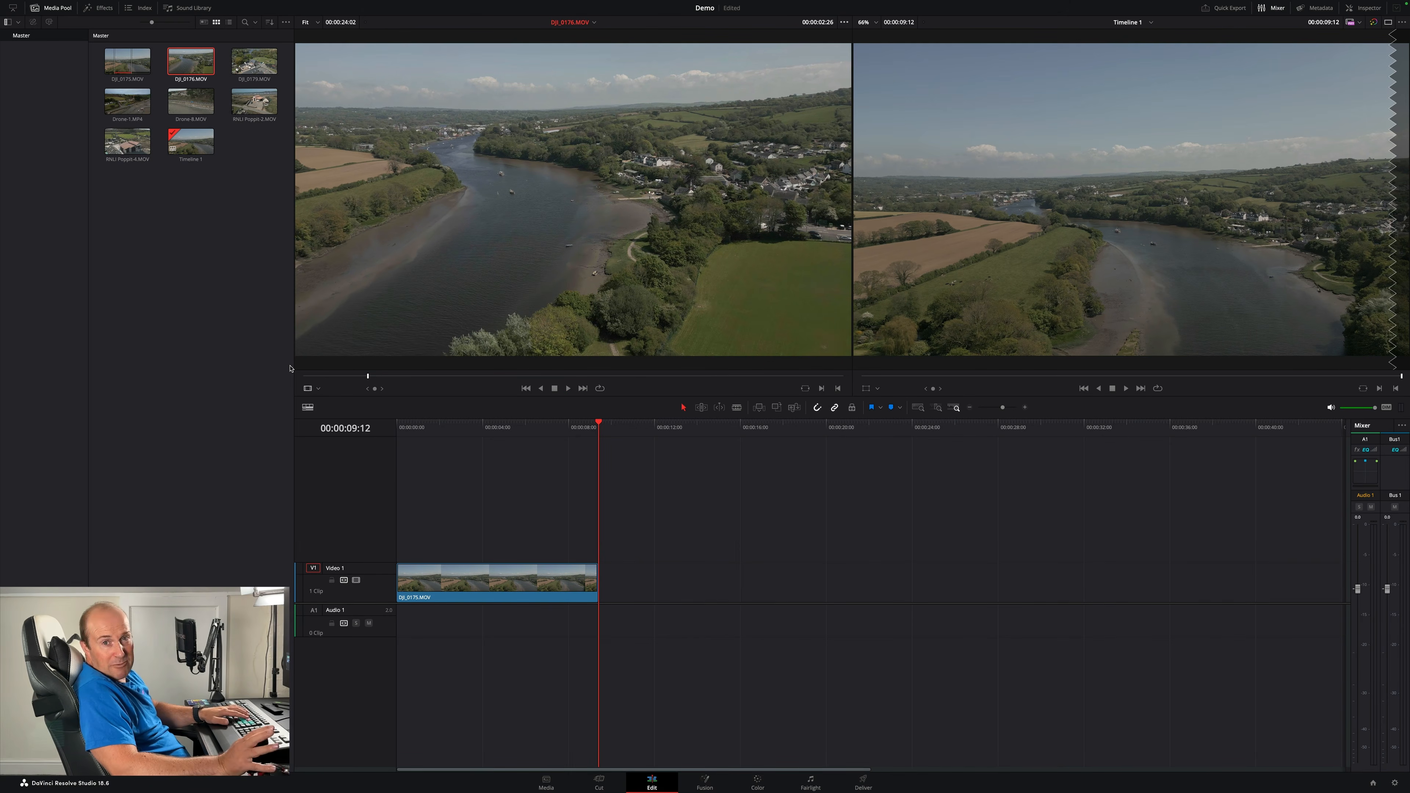
{"action": "key", "text": "i"}
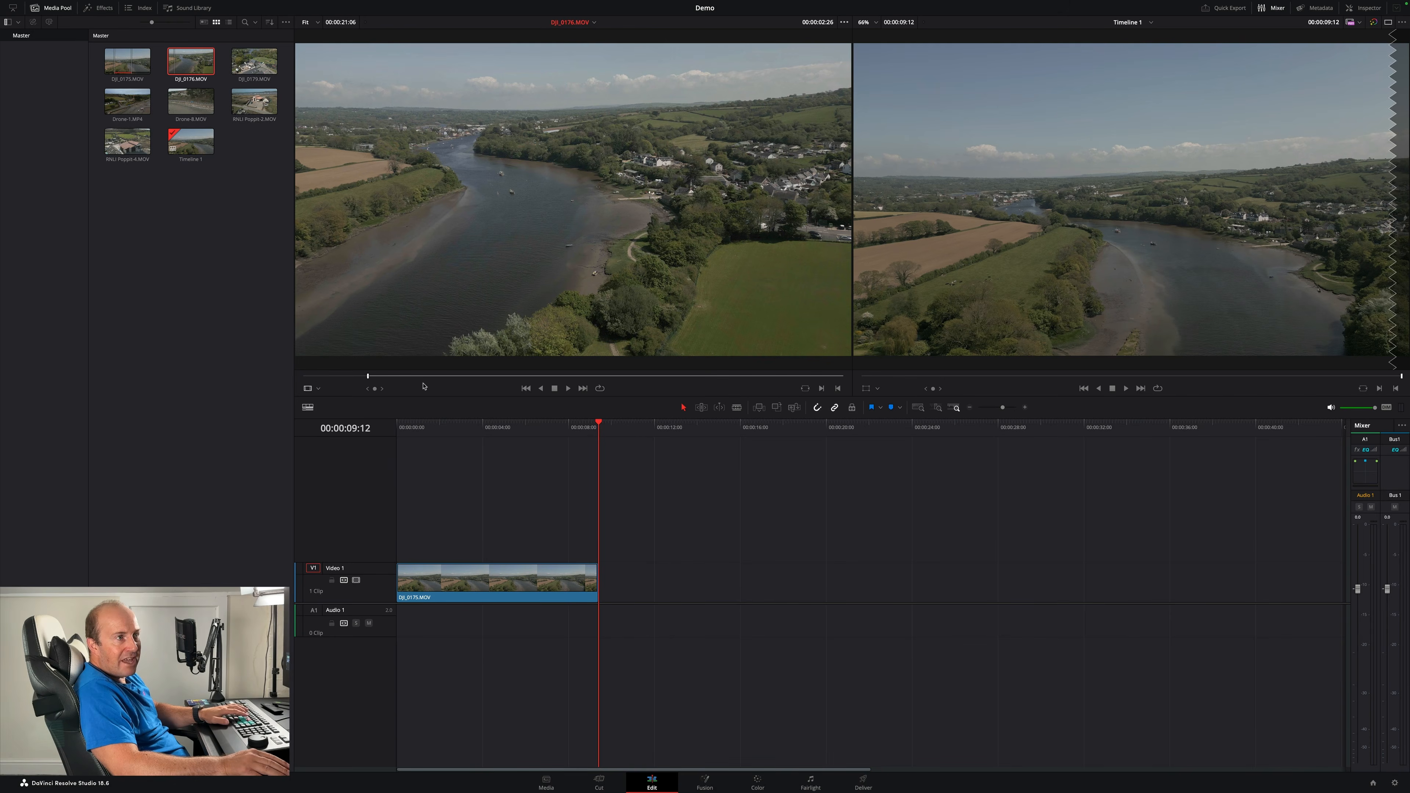
- Play on through DJI_0176.MOV and mark an out point
{"action": "key", "text": "space"}
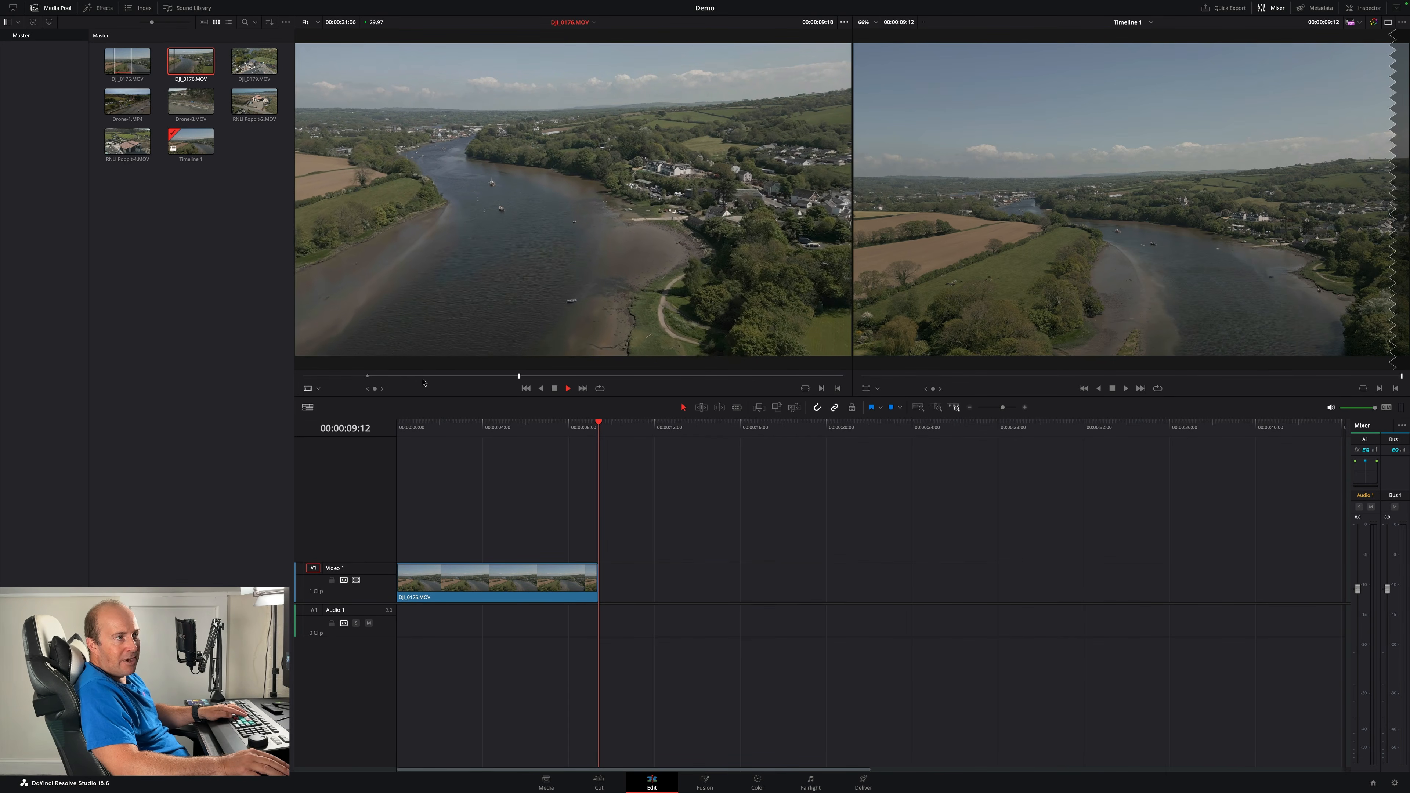
{"action": "key", "text": "space"}
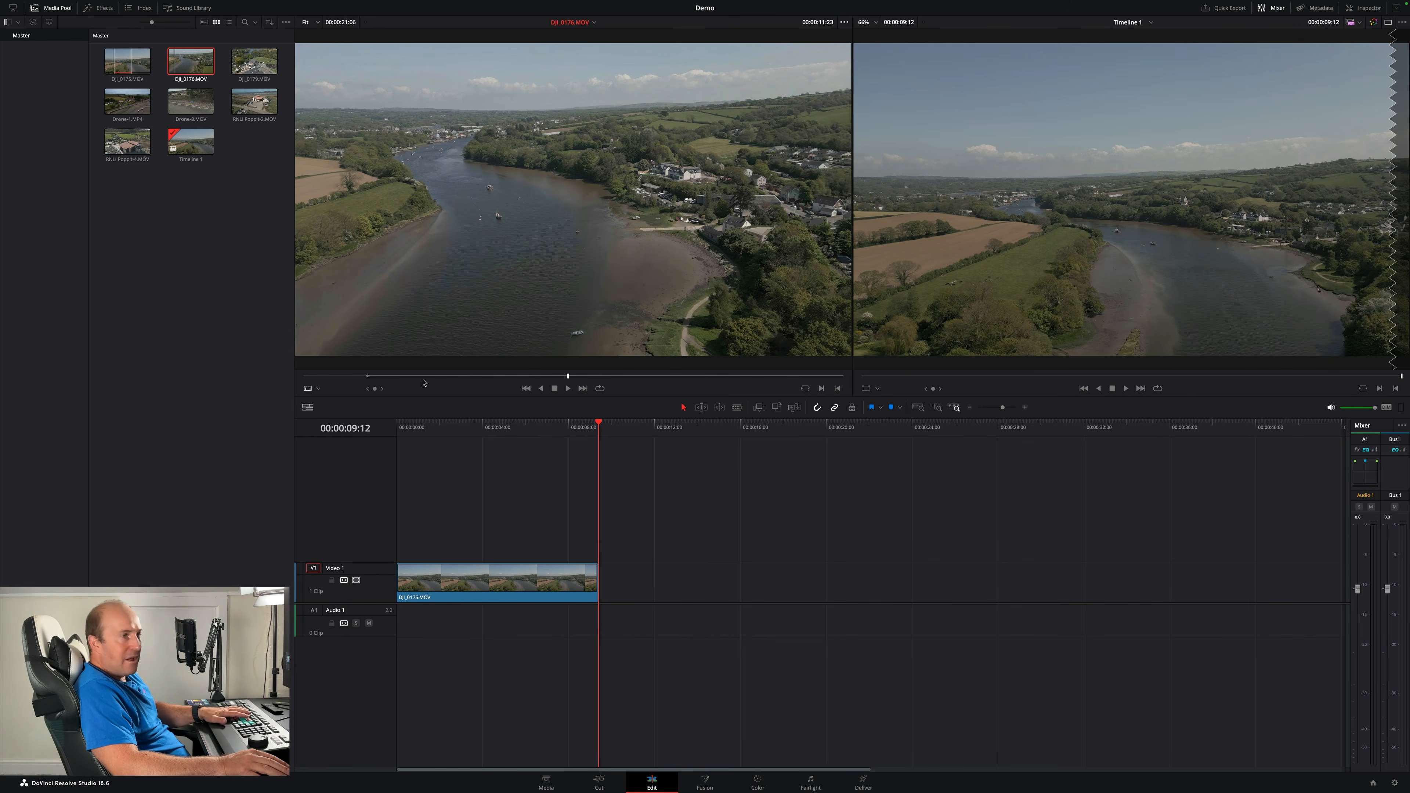
{"action": "left_click", "coordinate": [838, 388]}
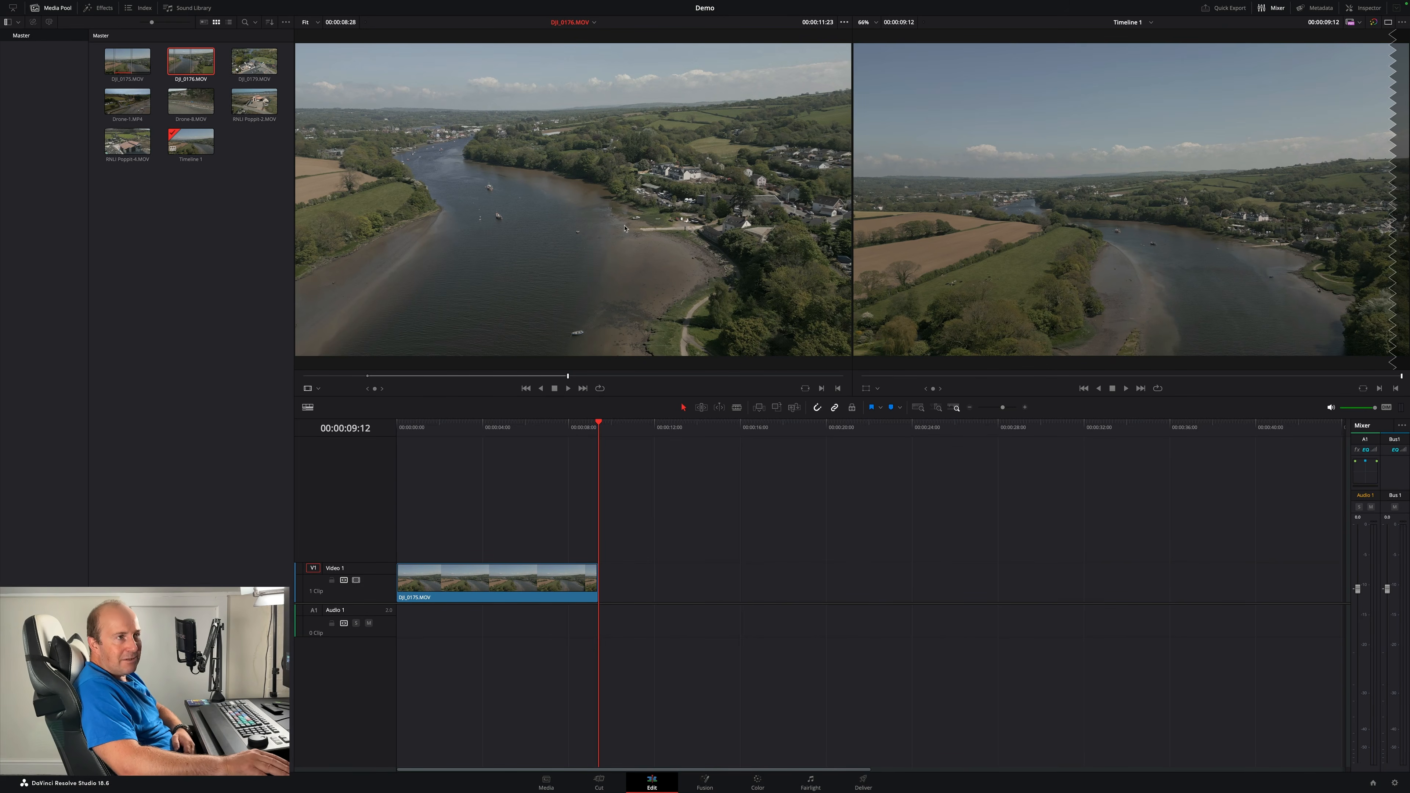
- Append the marked DJI_0176.MOV range after the first clip by dropping it onto the timeline viewer
{"action": "left_click_drag", "start_coordinate": [563, 233], "coordinate": [1286, 116]}
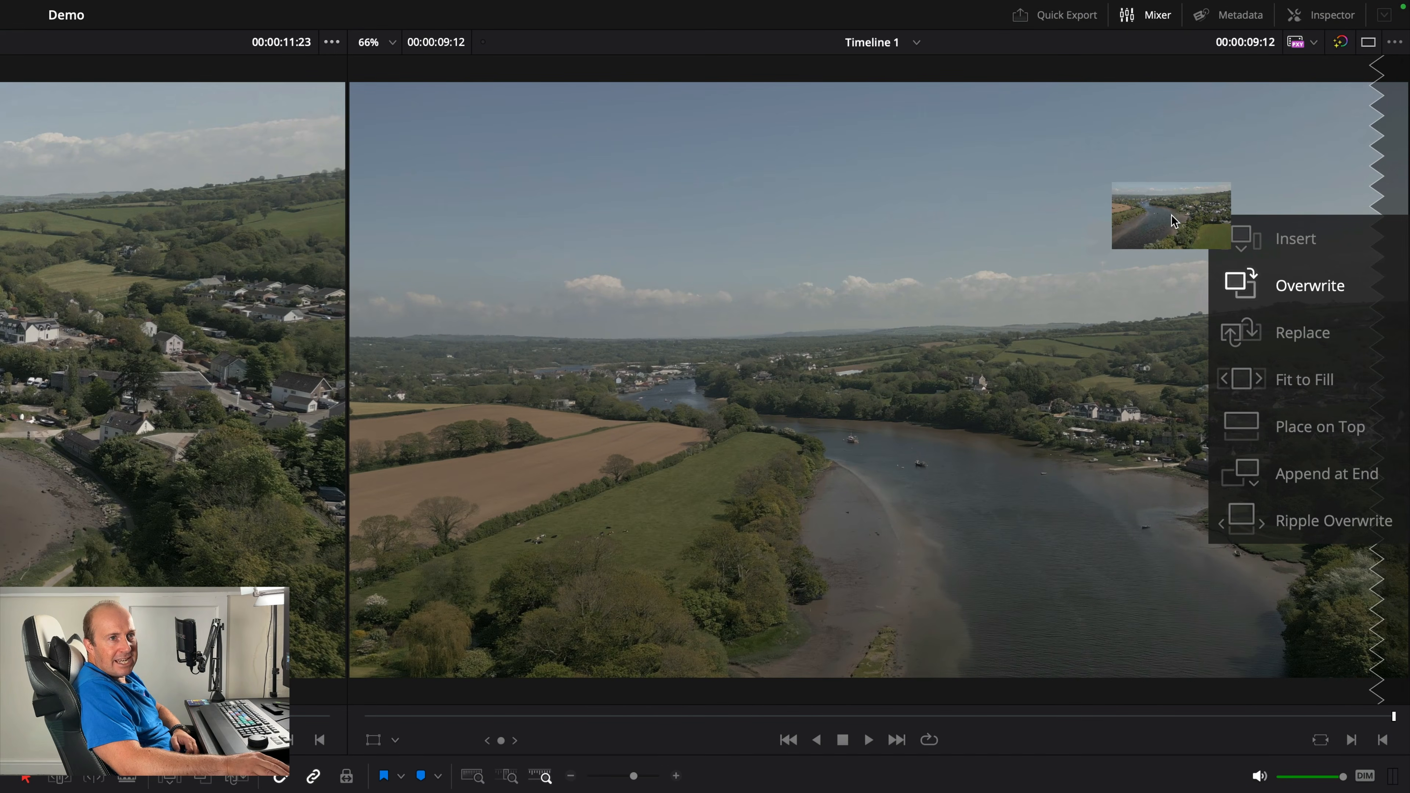
{"action": "left_click_drag", "start_coordinate": [1171, 215], "coordinate": [1274, 456]}
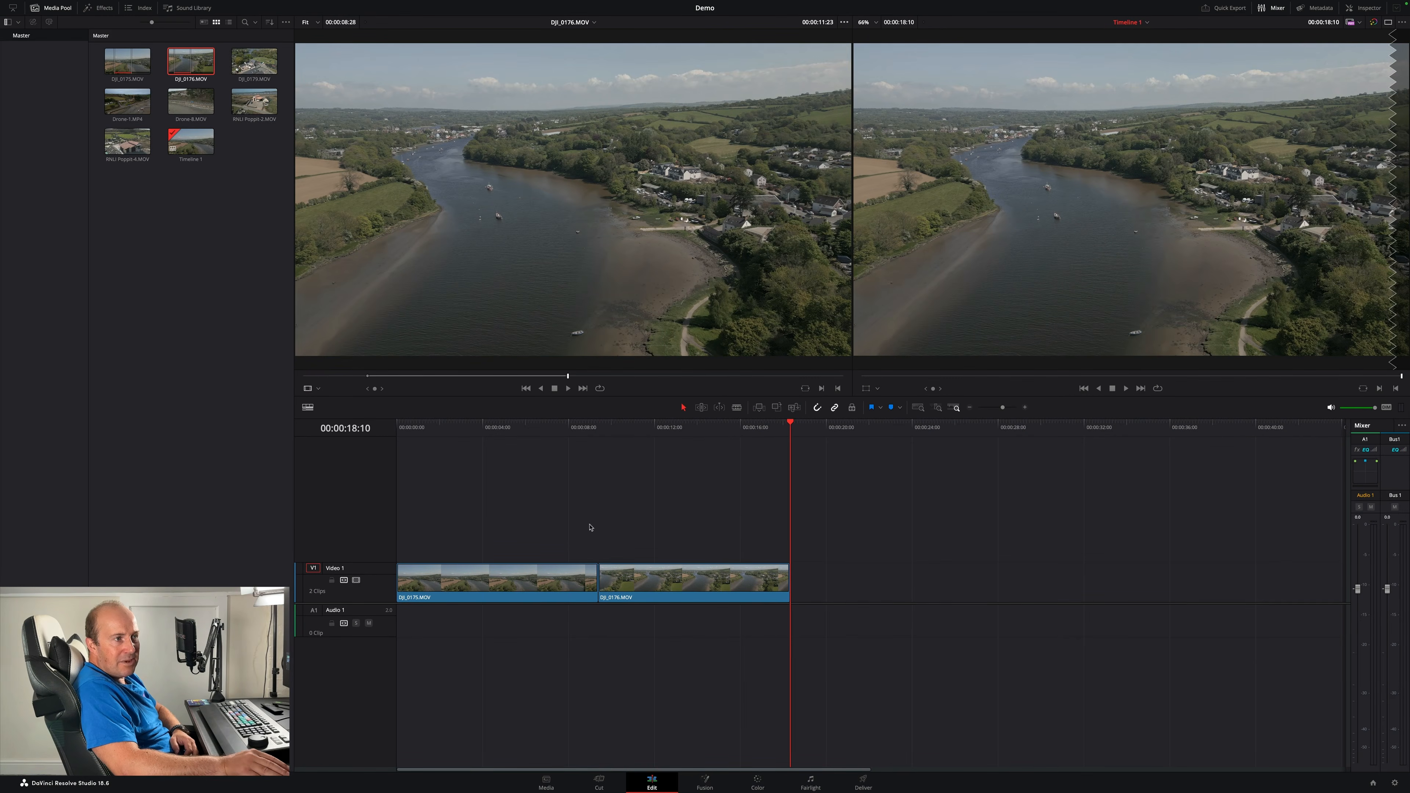
{"action": "left_click_drag", "start_coordinate": [572, 428], "coordinate": [638, 427]}
- Append another copy of the DJI_0176.MOV range to the timeline and delete that extra clip
{"action": "left_click_drag", "start_coordinate": [705, 250], "coordinate": [1363, 250]}
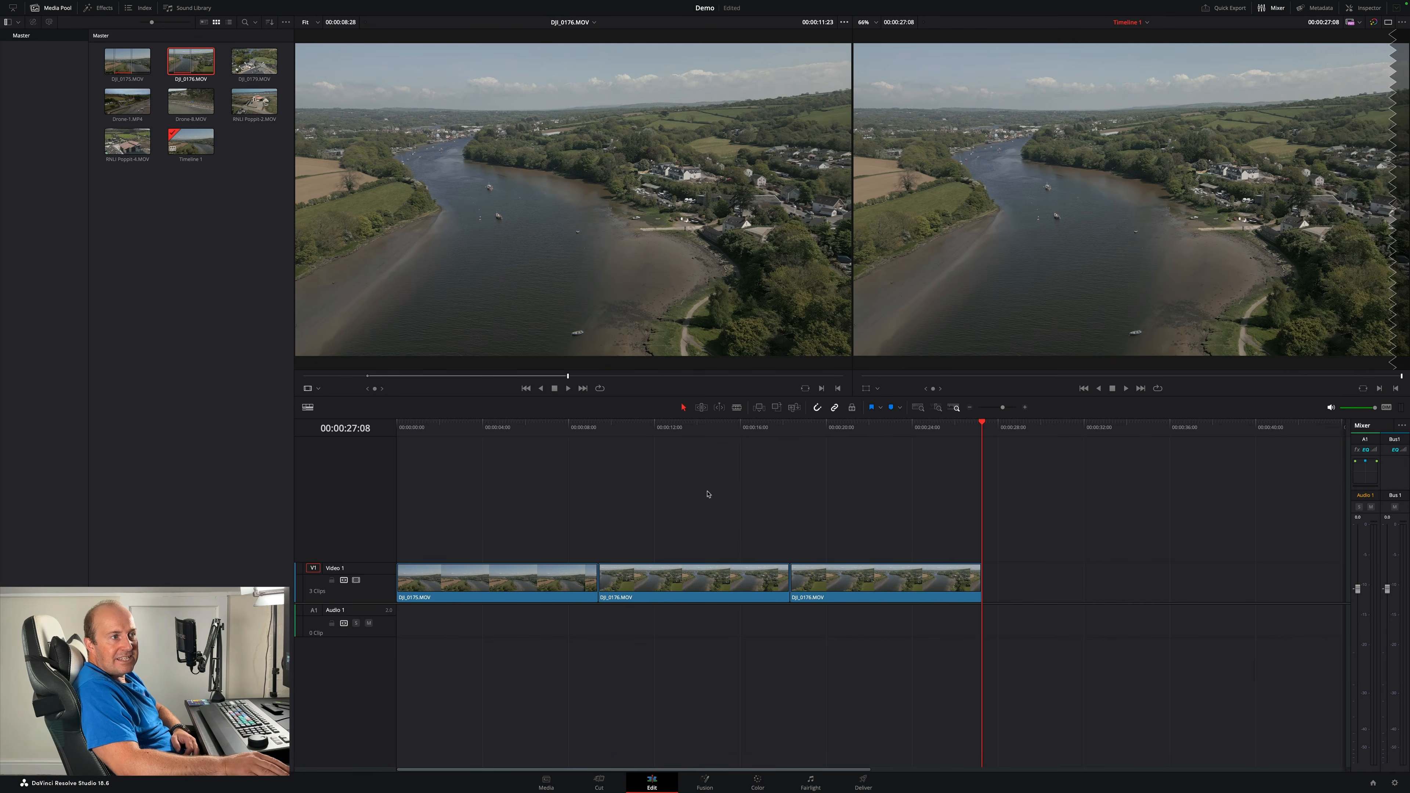
{"action": "left_click_drag", "start_coordinate": [658, 428], "coordinate": [867, 447]}
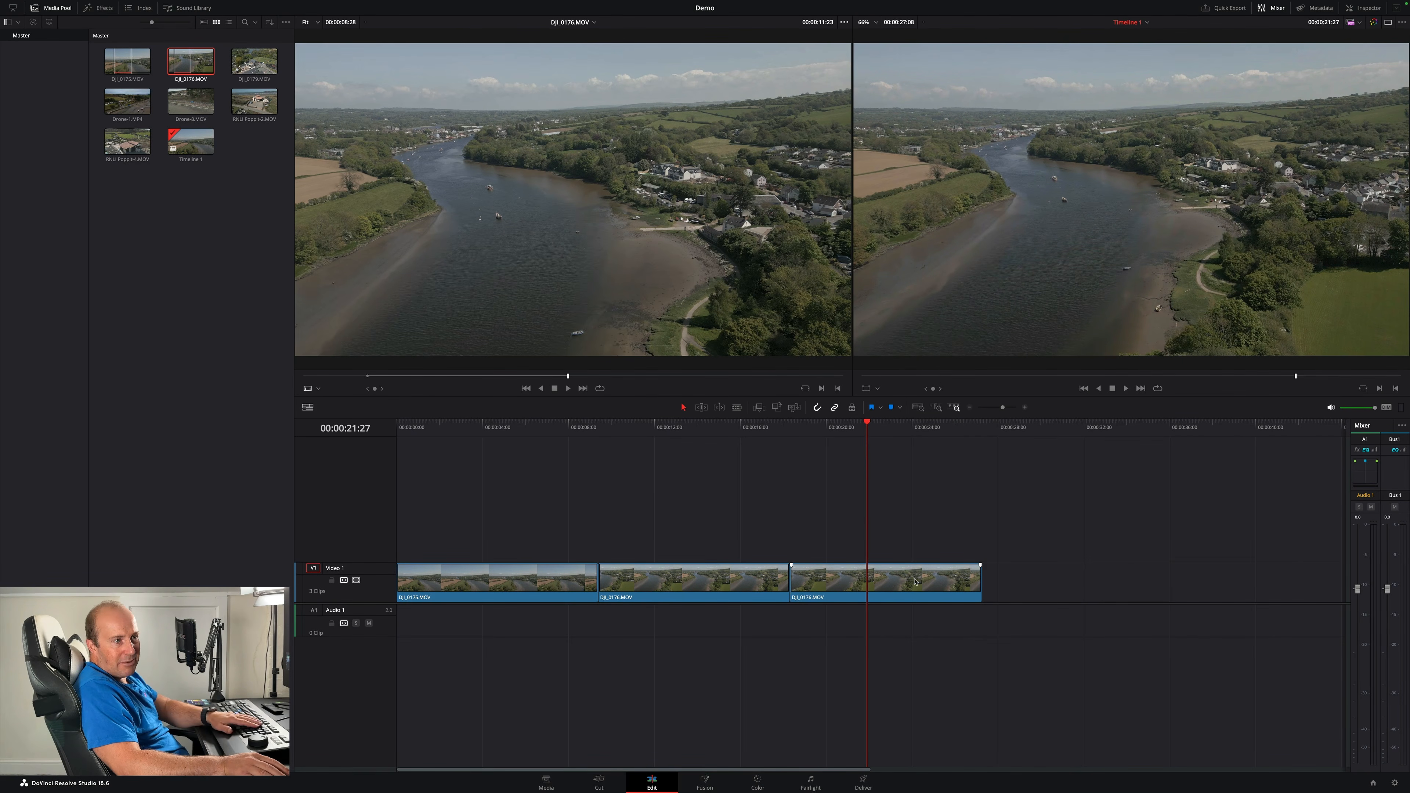
{"action": "key", "text": "Delete"}
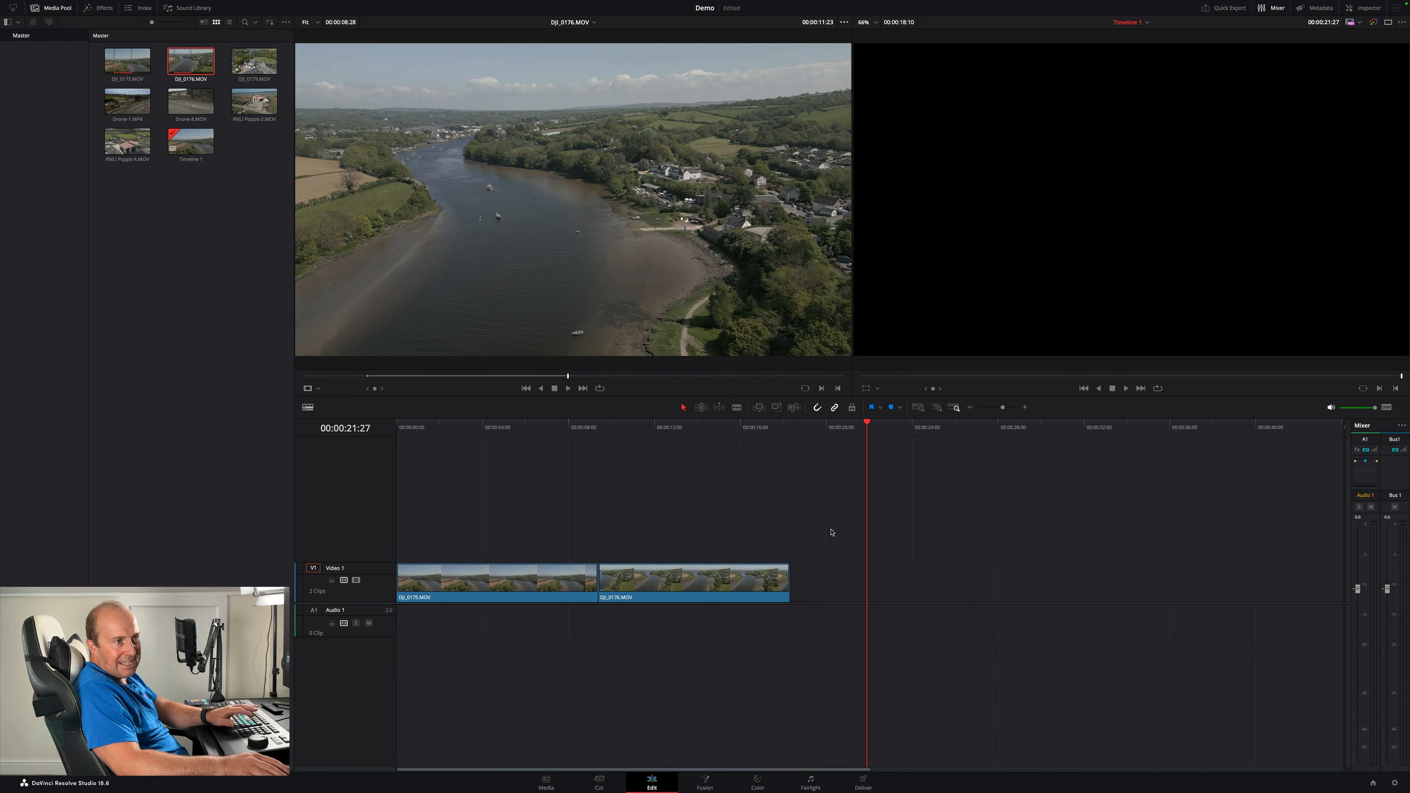
- Load DJI_0179.MOV into the source viewer and mark an in point on it
{"action": "left_click", "coordinate": [789, 426]}
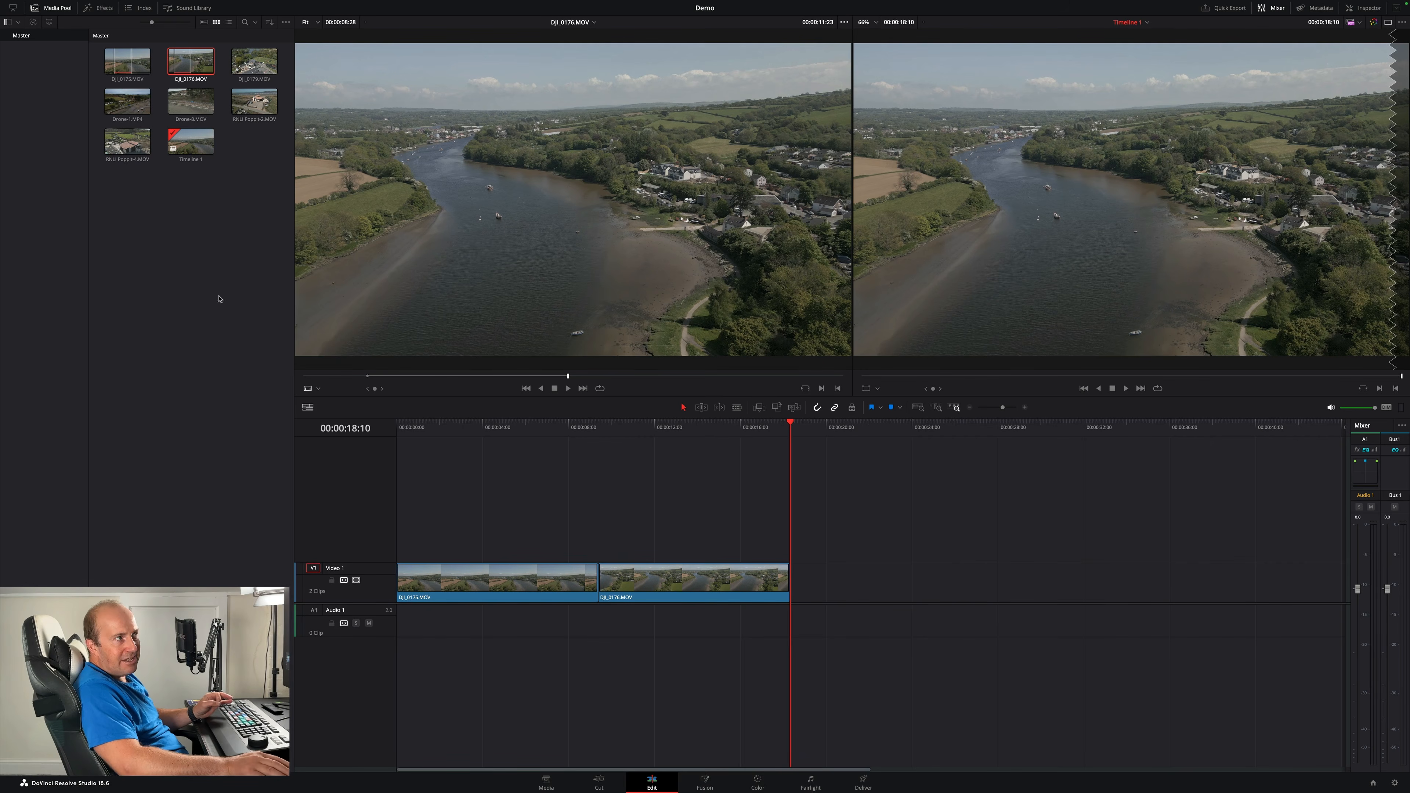
{"action": "double_click", "coordinate": [254, 61]}
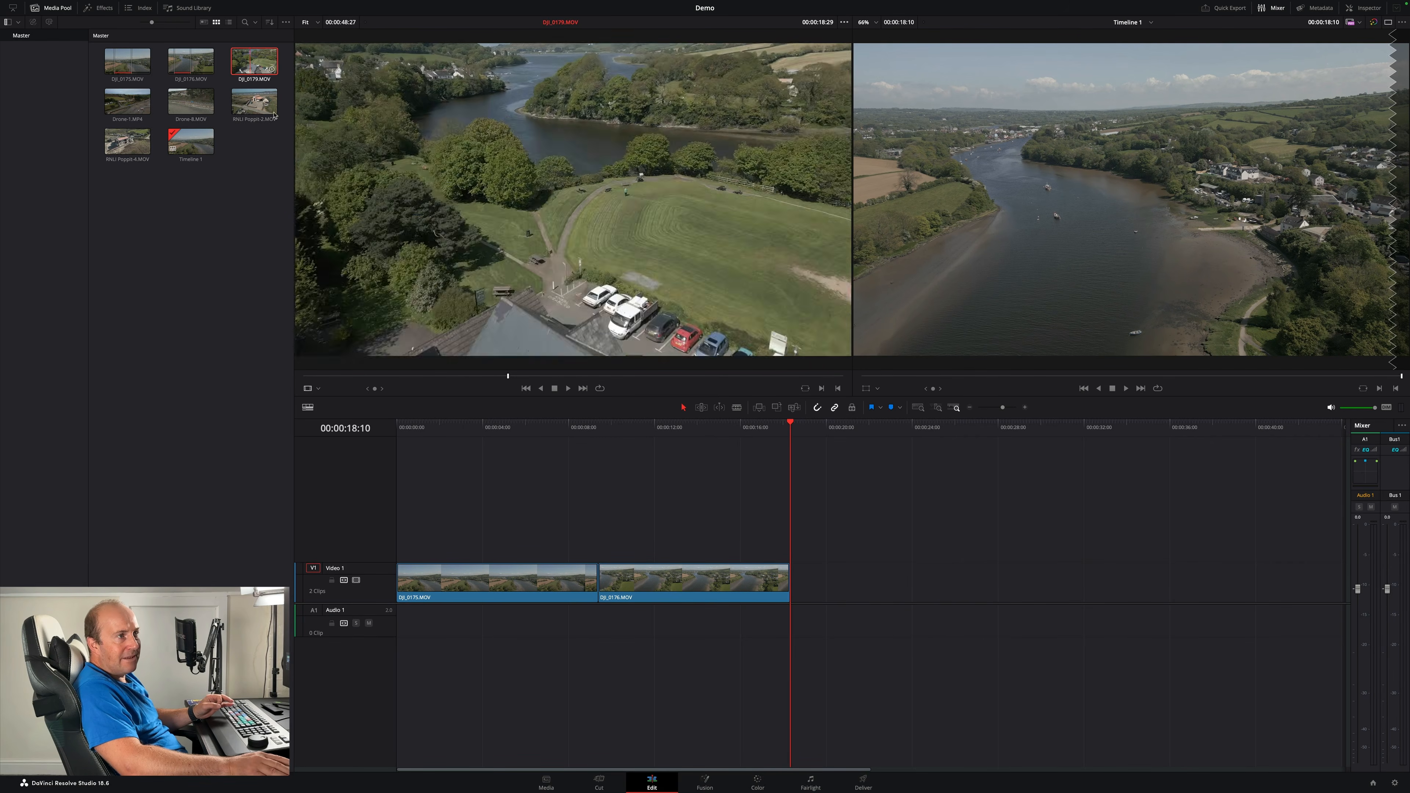
{"action": "left_click_drag", "start_coordinate": [322, 379], "coordinate": [475, 383]}
{"action": "key", "text": "i"}
- Mark an out point on DJI_0179.MOV and append the marked range to the end of the timeline
{"action": "left_click_drag", "start_coordinate": [488, 378], "coordinate": [776, 379]}
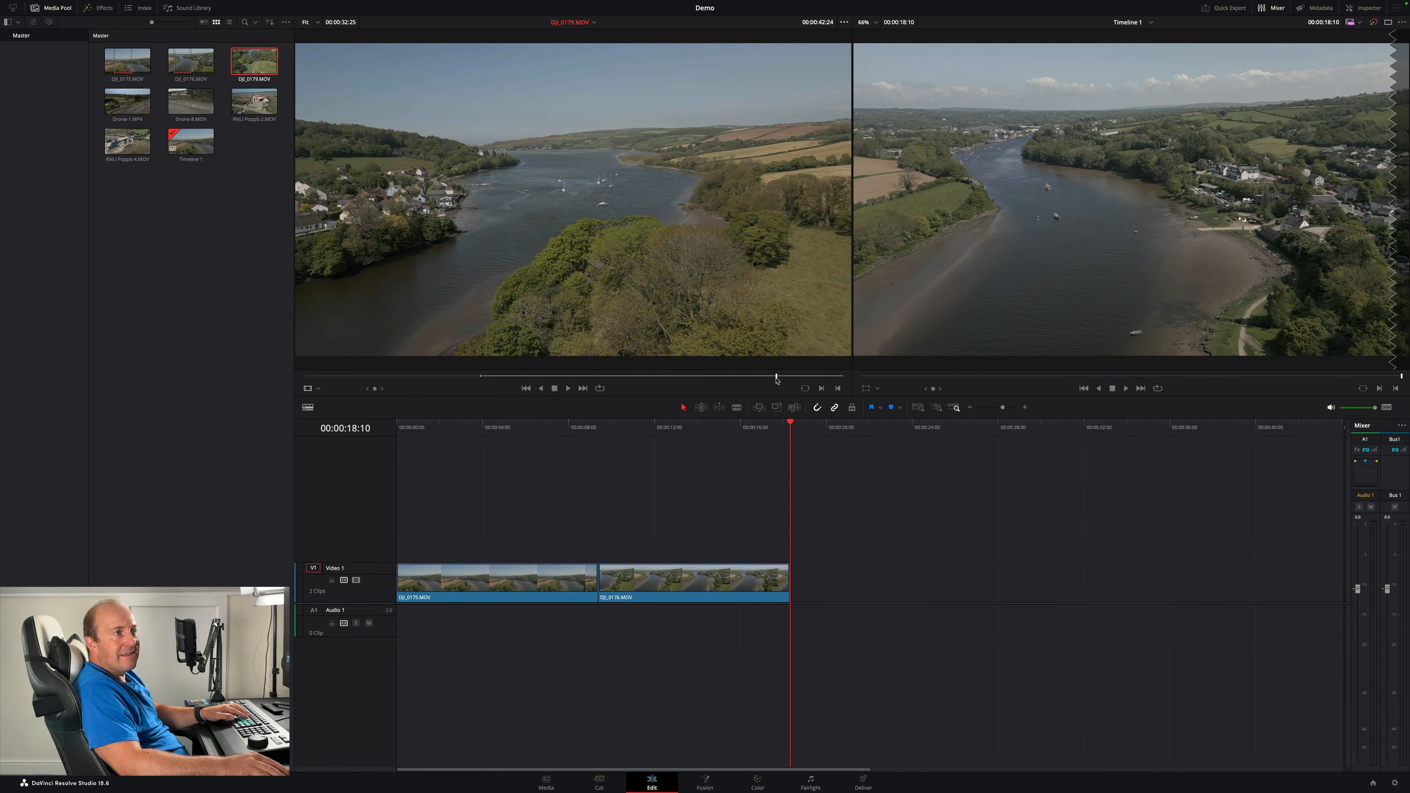
{"action": "key", "text": "o"}
{"action": "left_click_drag", "start_coordinate": [563, 264], "coordinate": [1344, 247]}
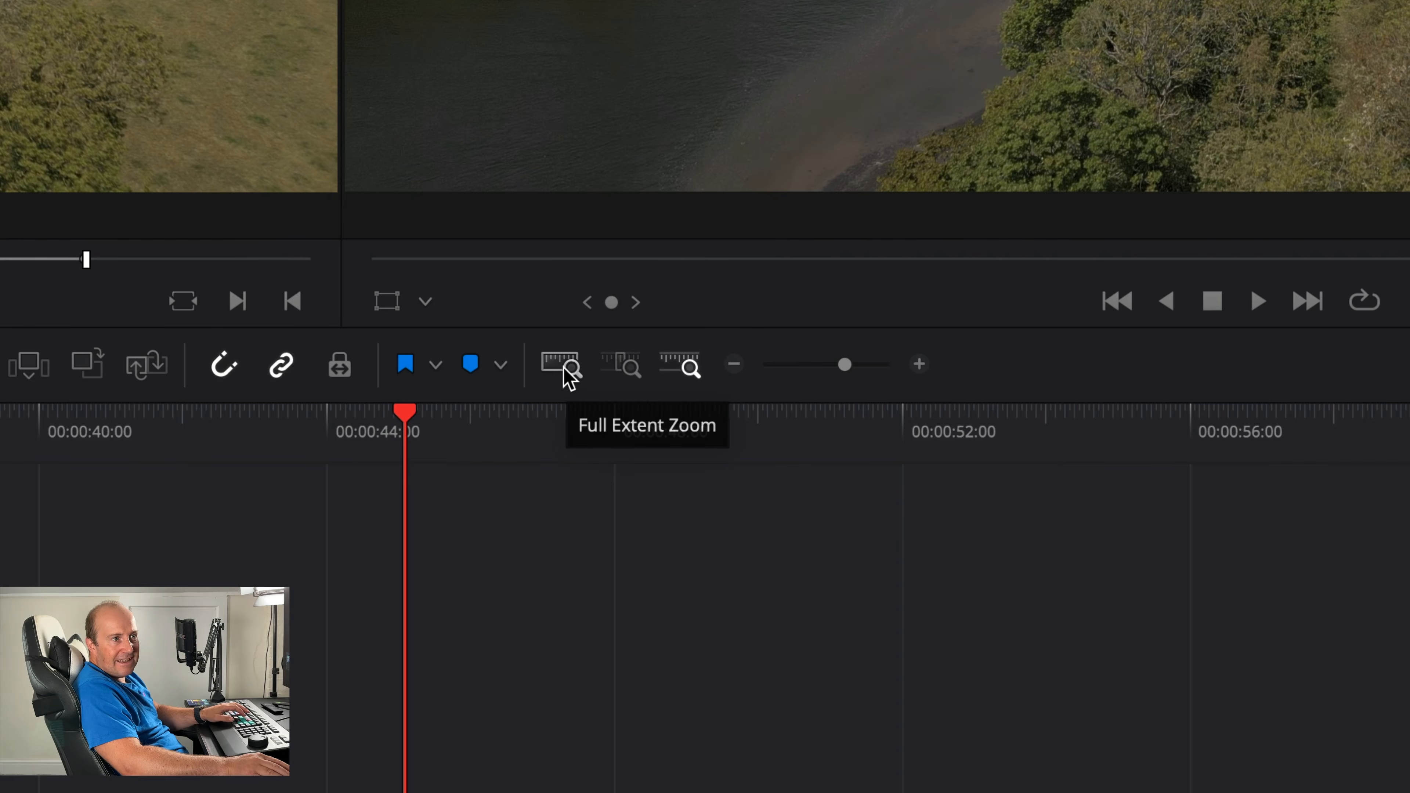
- Swap the first two timeline clips so DJI_0176.MOV plays before DJI_0175.MOV
{"action": "left_click", "coordinate": [561, 364]}
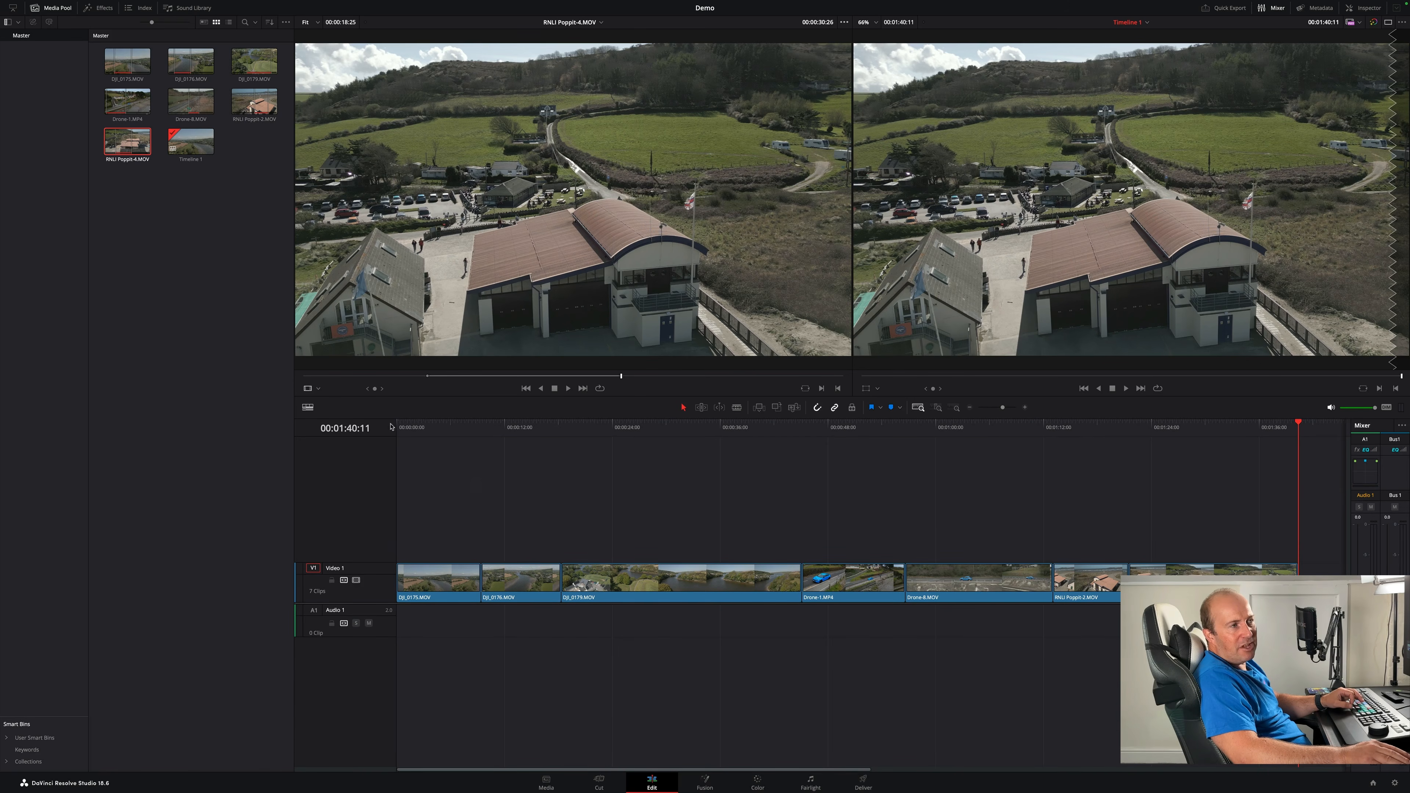
{"action": "left_click", "coordinate": [55, 8]}
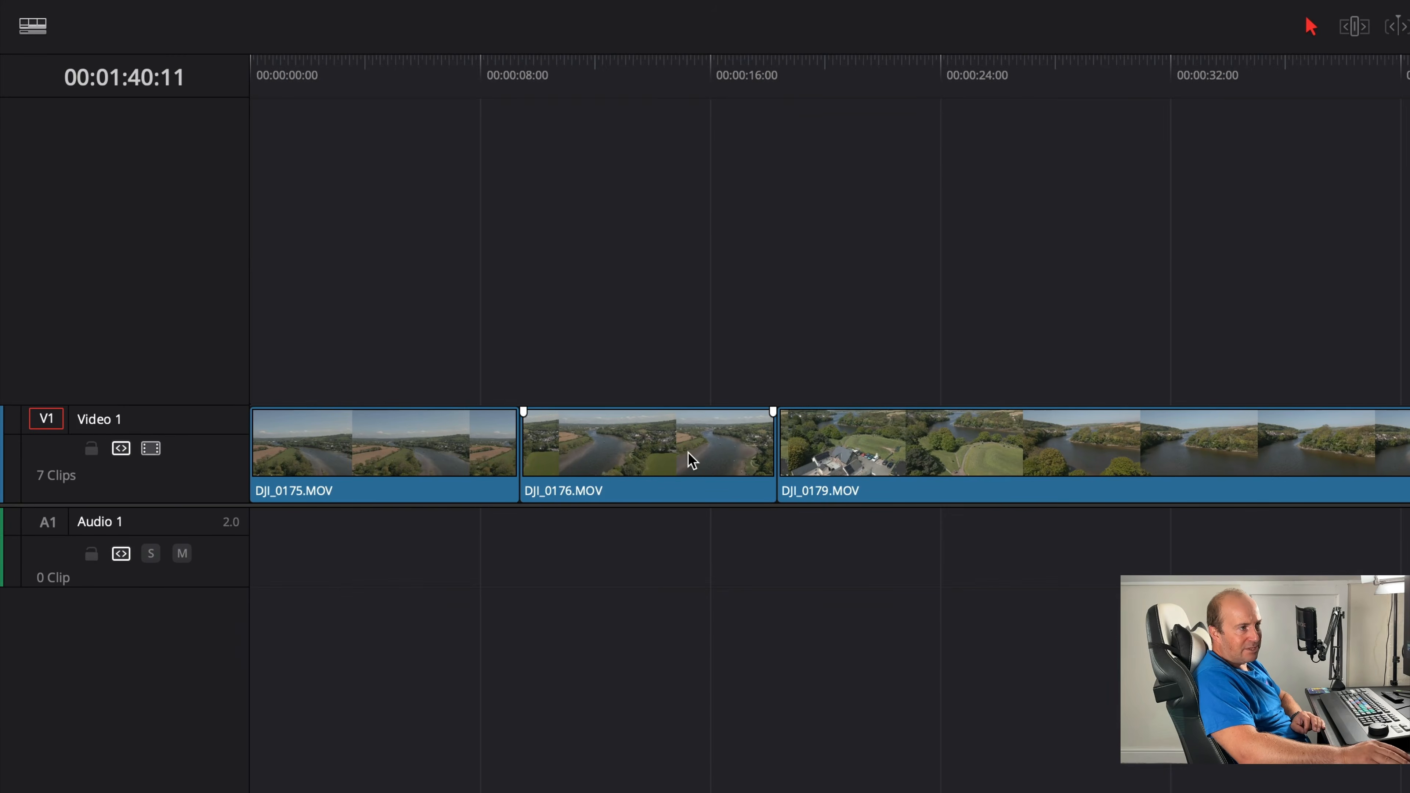
{"action": "left_click", "coordinate": [380, 445]}
{"action": "left_click", "coordinate": [638, 445]}
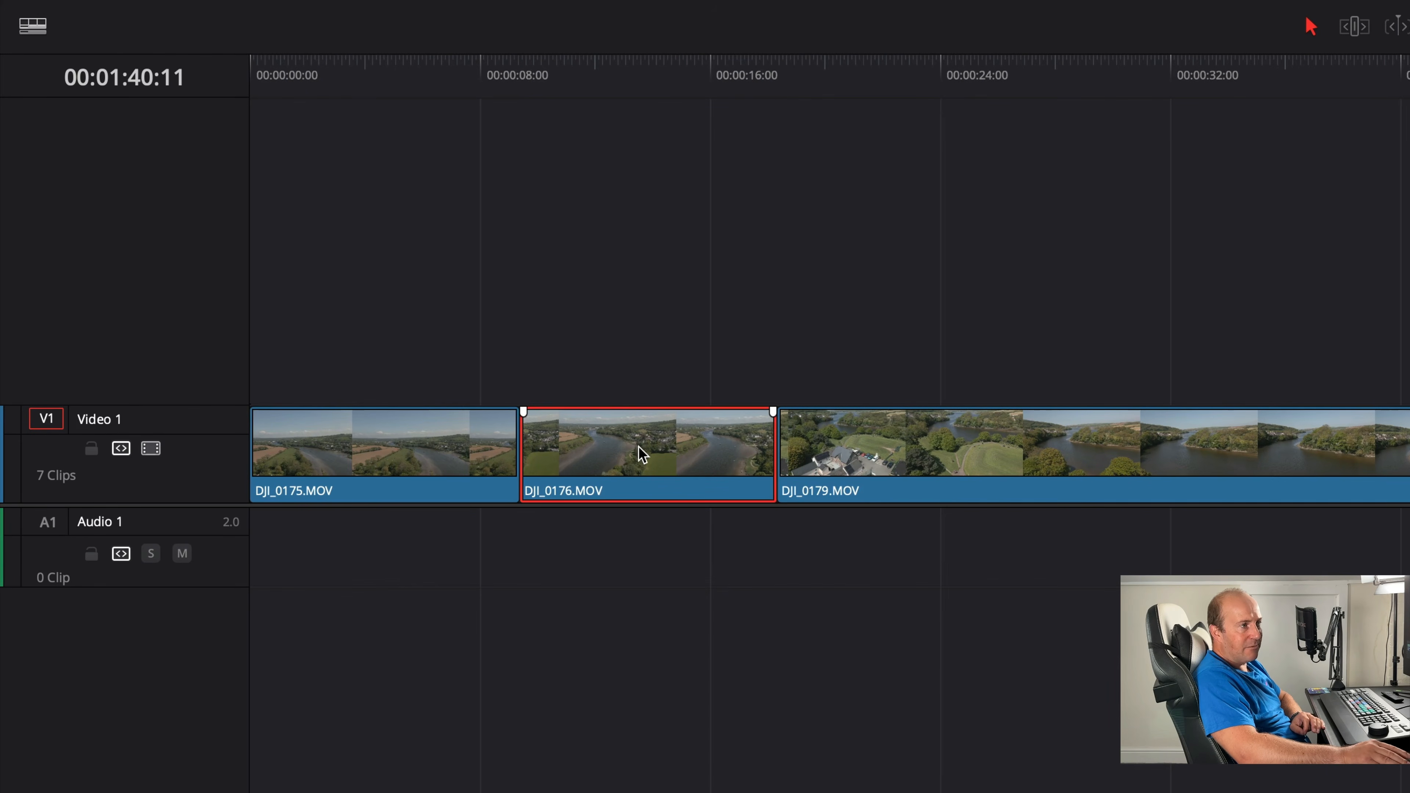
{"action": "left_click_drag", "start_coordinate": [659, 461], "coordinate": [349, 353]}
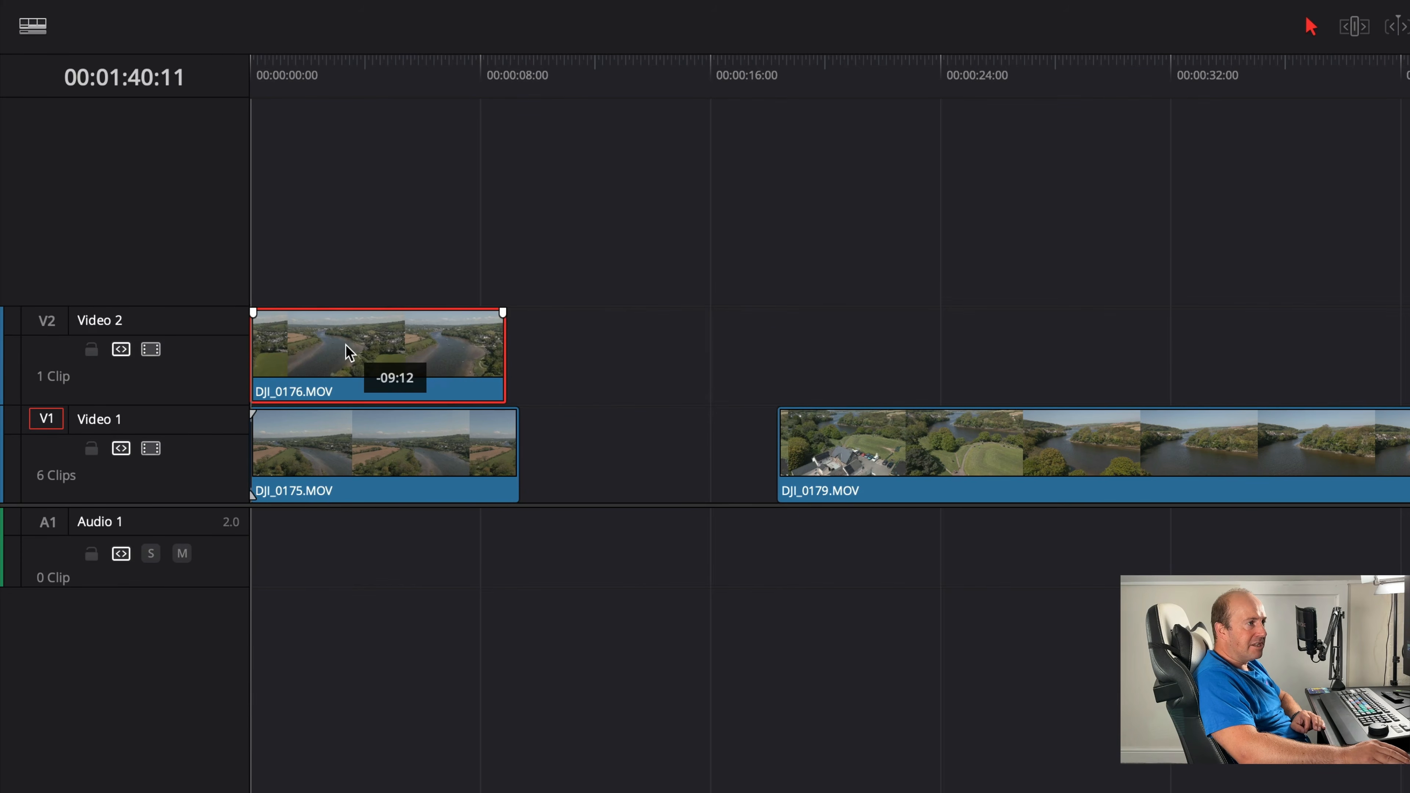
{"action": "left_click_drag", "start_coordinate": [339, 442], "coordinate": [582, 443]}
{"action": "left_click_drag", "start_coordinate": [399, 393], "coordinate": [396, 443]}
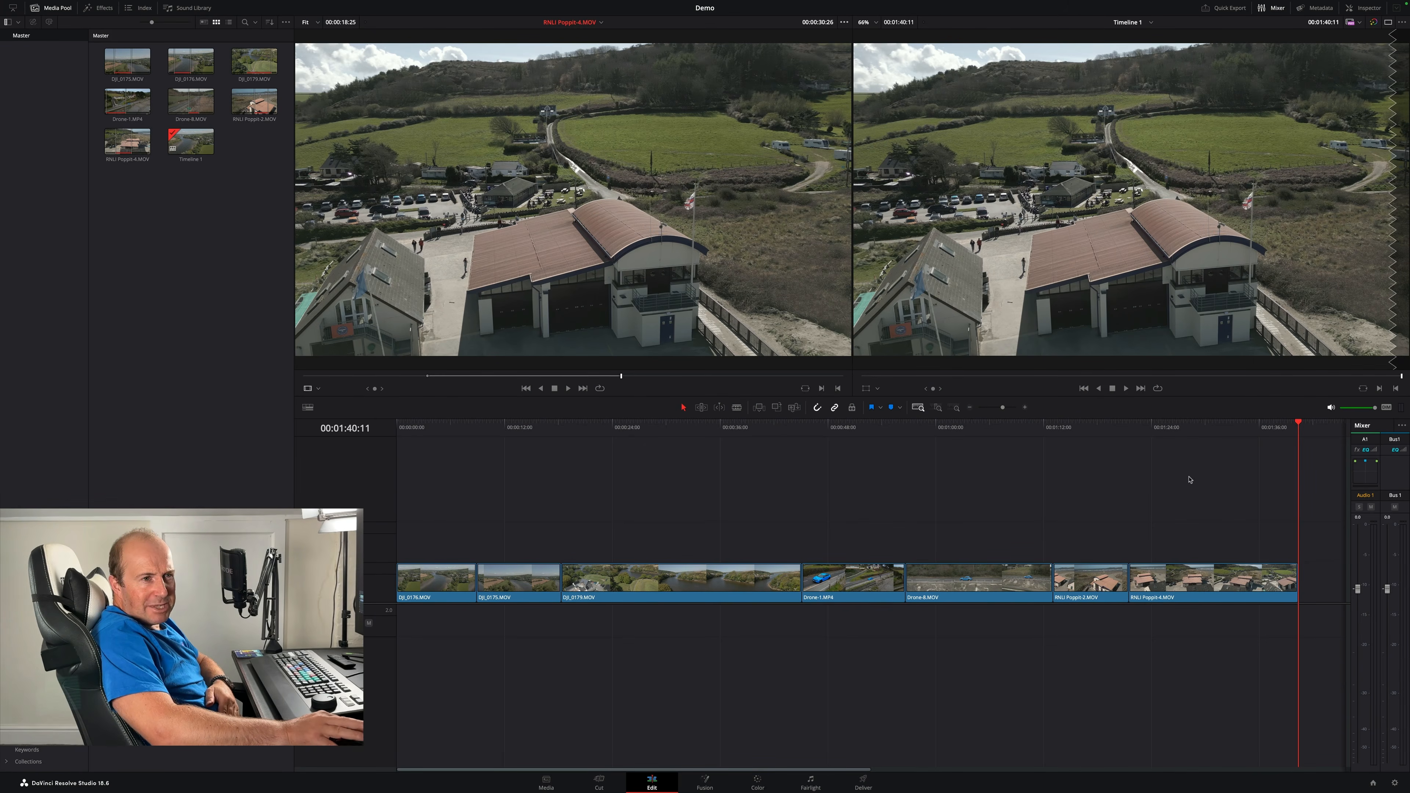
- Trim the RNLI Poppit-4.MOV clip at the end of the timeline
{"action": "mouse_move", "coordinate": [1235, 428]}
{"action": "left_mouse_down"}
{"action": "mouse_move", "coordinate": [1309, 428]}
{"action": "mouse_move", "coordinate": [1239, 424]}
{"action": "left_mouse_up"}
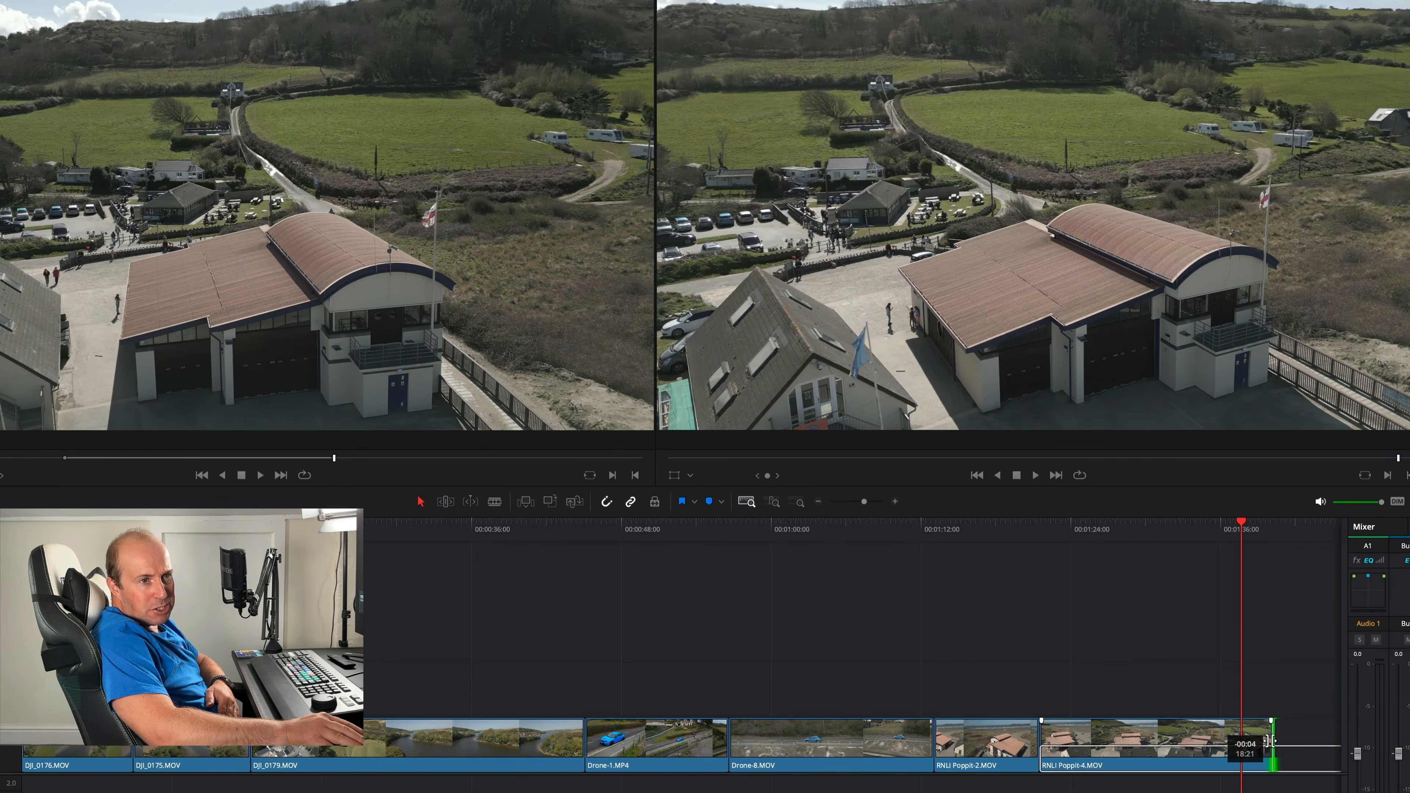
{"action": "left_click_drag", "start_coordinate": [1190, 707], "coordinate": [1176, 706]}
{"action": "left_click_drag", "start_coordinate": [1263, 741], "coordinate": [1248, 744]}
{"action": "left_click_drag", "start_coordinate": [1074, 737], "coordinate": [1121, 738]}
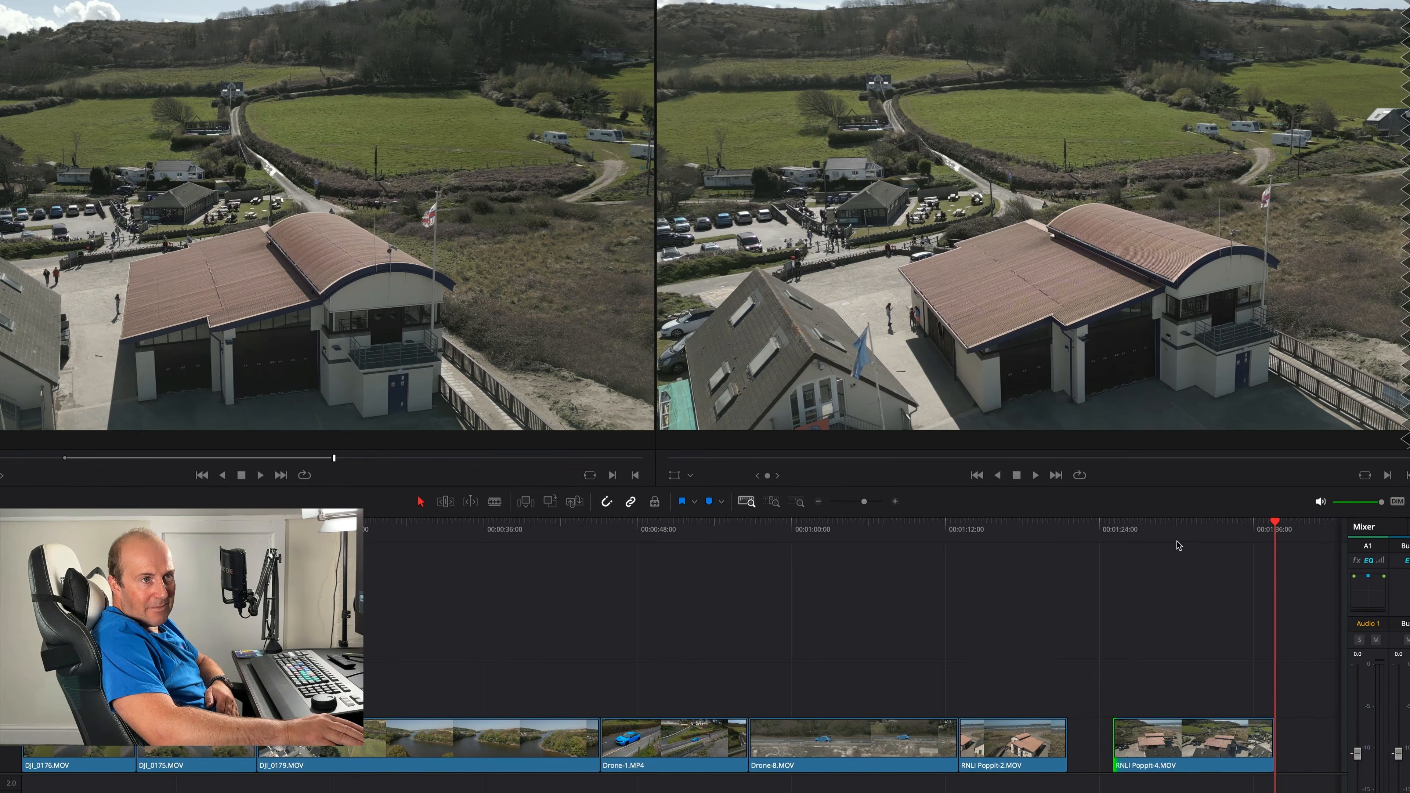
- Delete the gap before RNLI Poppit-4.MOV and adjust its edit point with RNLI Poppit-2.MOV
{"action": "left_click", "coordinate": [1091, 749]}
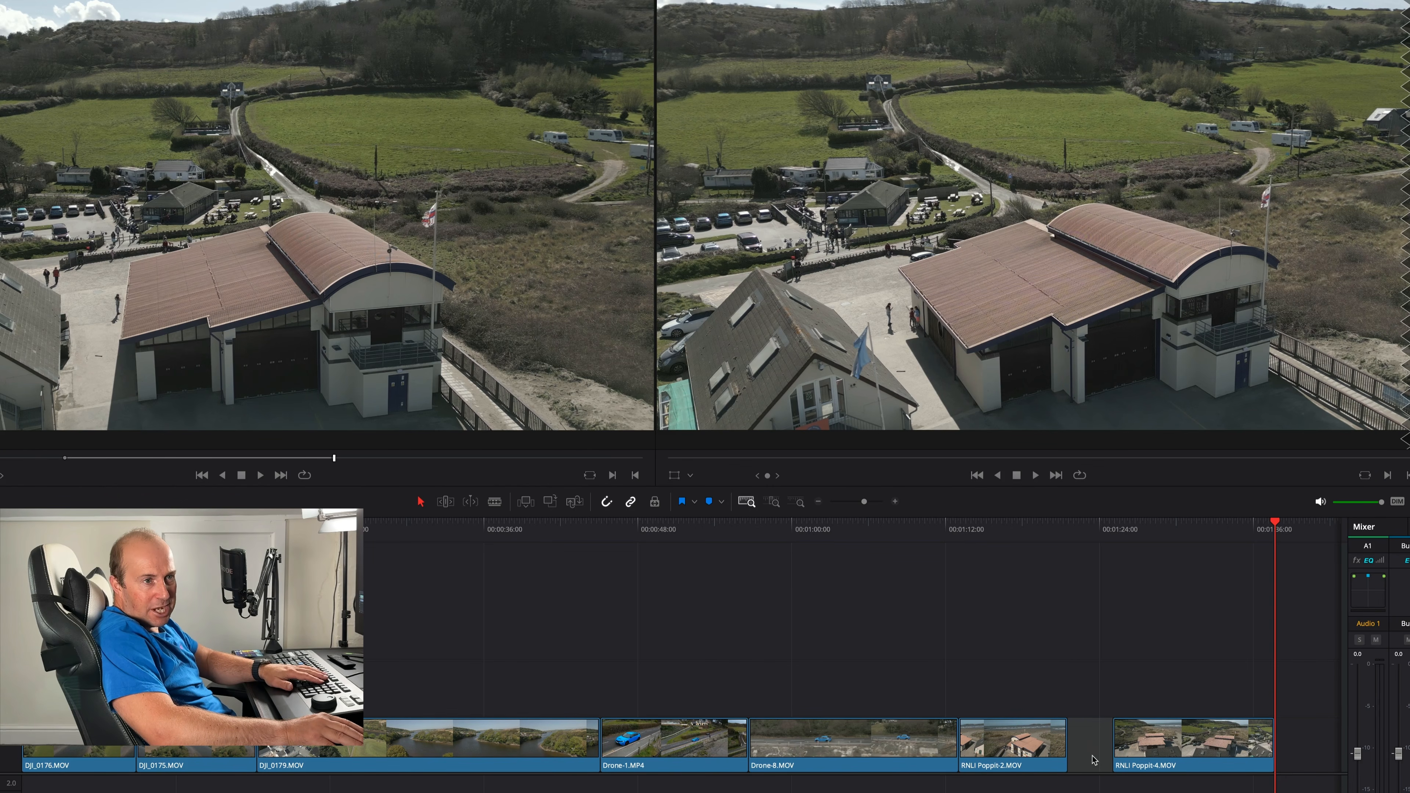
{"action": "key", "text": "Delete"}
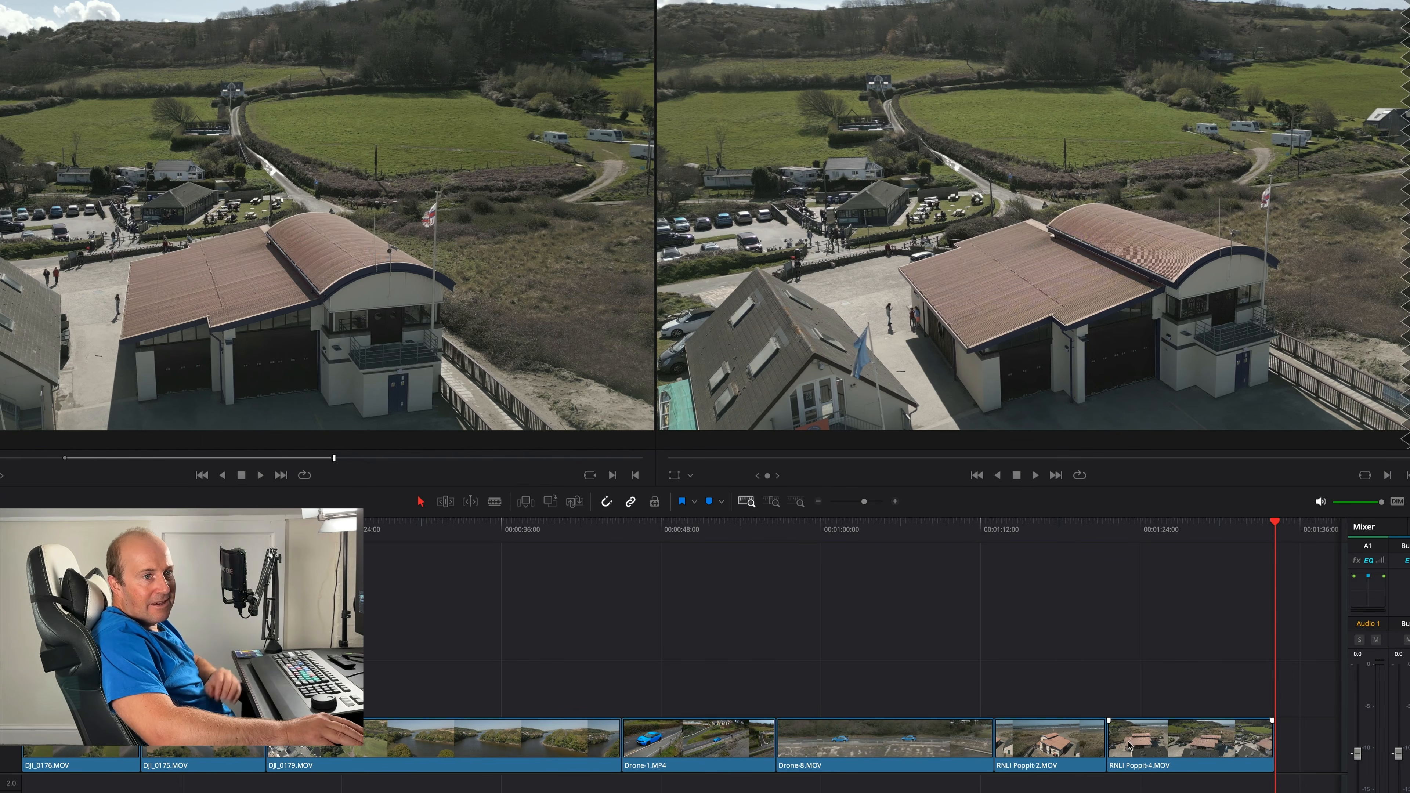
{"action": "left_click", "coordinate": [1106, 736]}
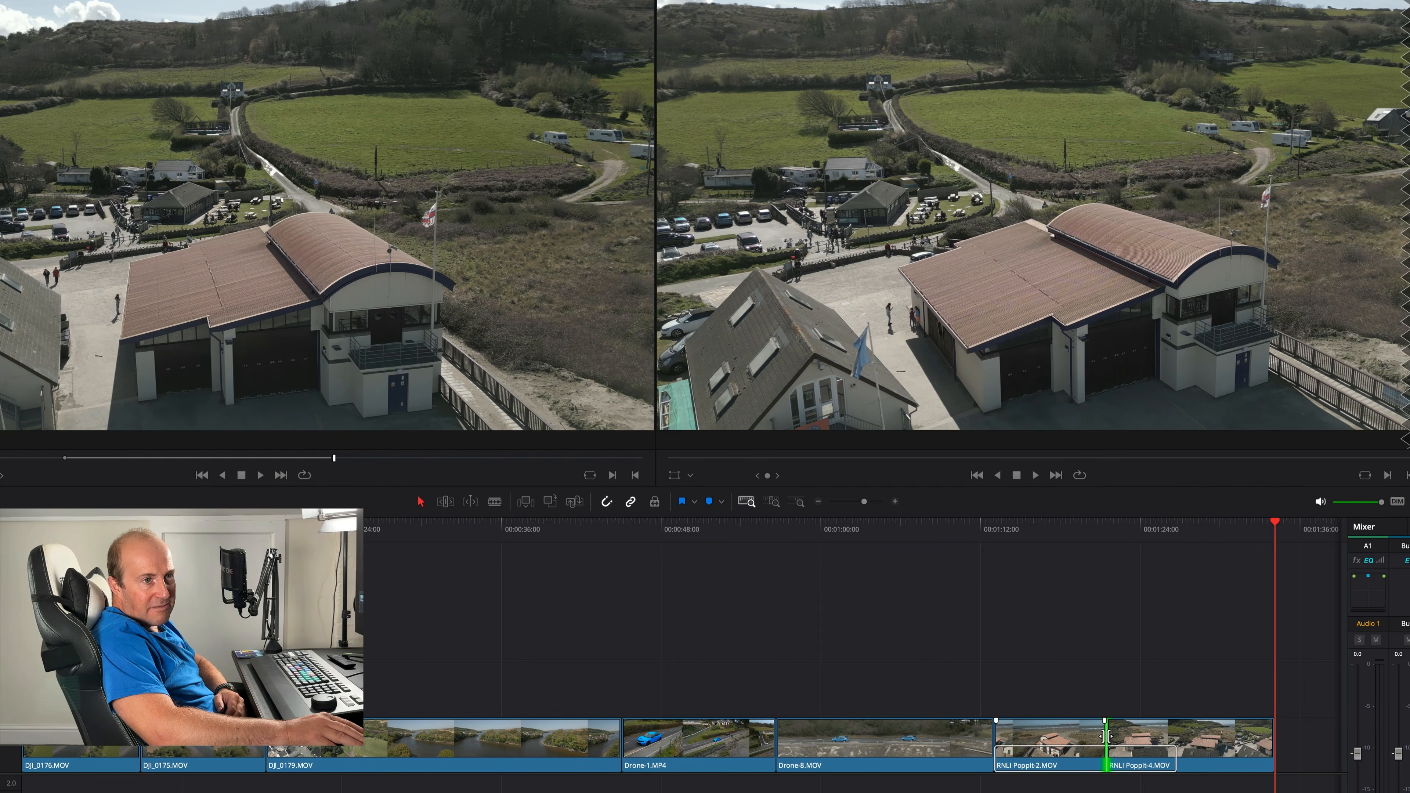
{"action": "mouse_move", "coordinate": [1106, 736]}
{"action": "left_mouse_down"}
{"action": "mouse_move", "coordinate": [1072, 743]}
{"action": "mouse_move", "coordinate": [1114, 742]}
{"action": "left_mouse_up"}
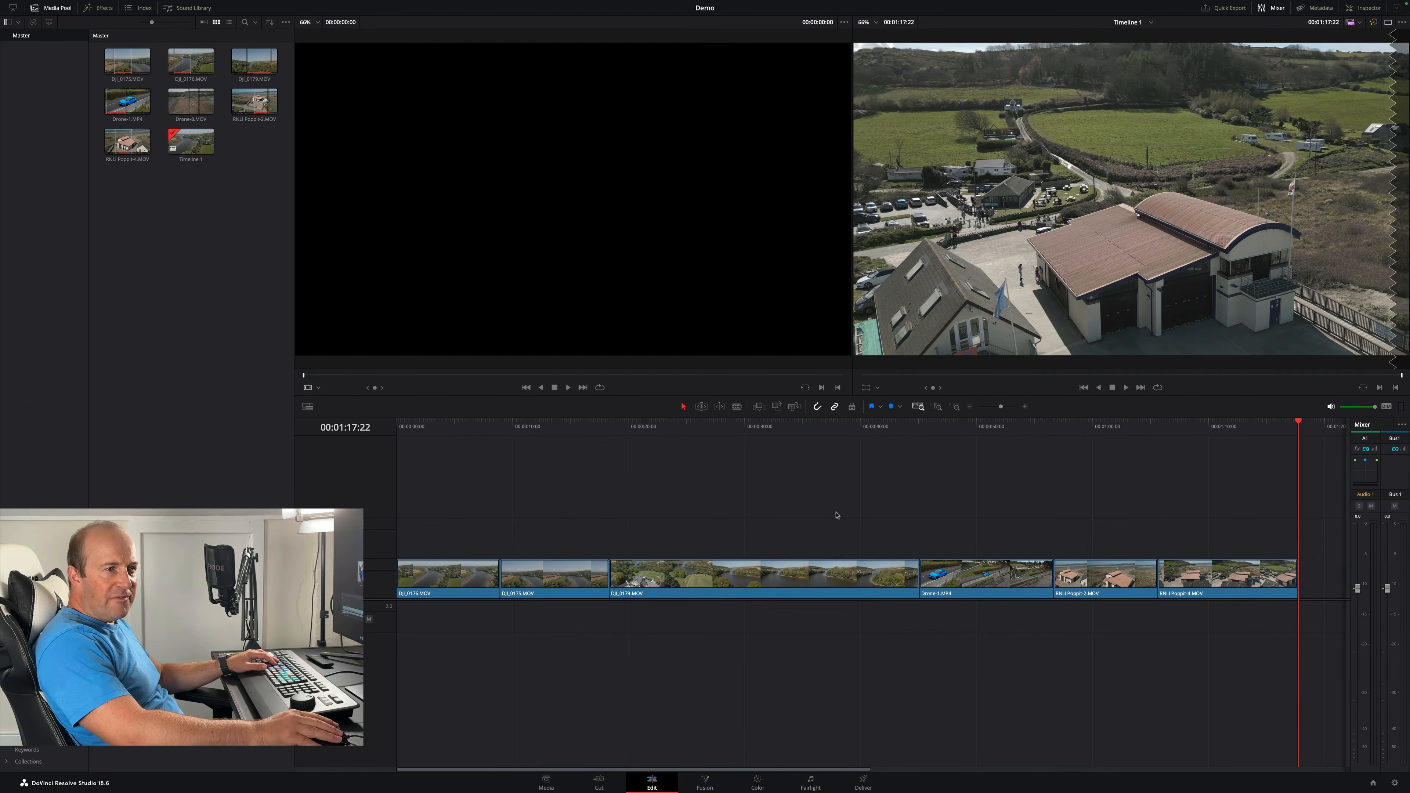
- Move the clips from DJI_0179.MOV through RNLI Poppit-4.MOV to the start of the timeline, then save the project
{"action": "left_click_drag", "start_coordinate": [1320, 536], "coordinate": [762, 582]}
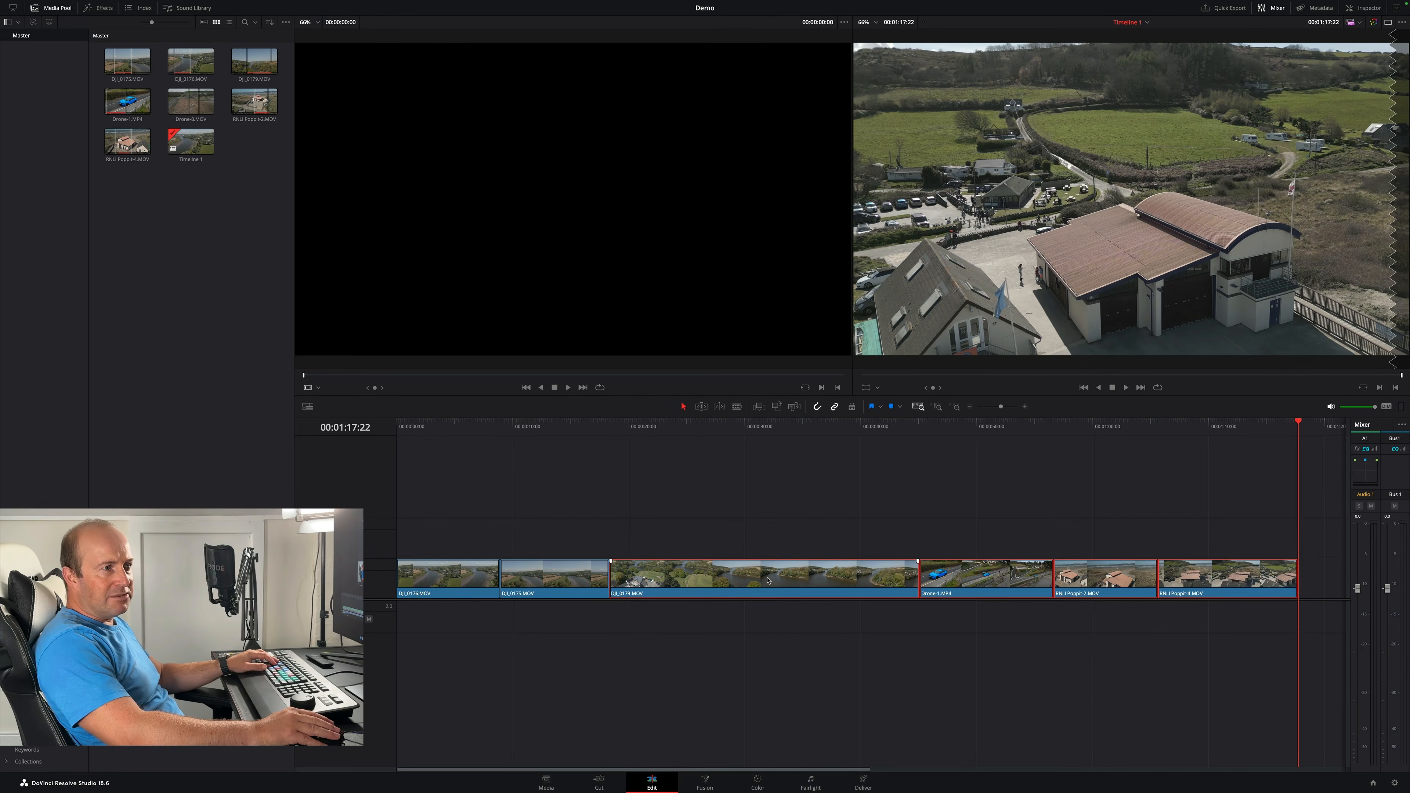
{"action": "left_click_drag", "start_coordinate": [769, 569], "coordinate": [558, 530]}
{"action": "left_click_drag", "start_coordinate": [721, 583], "coordinate": [1138, 622]}
{"action": "key", "text": "shift+z"}
{"action": "left_click_drag", "start_coordinate": [1033, 502], "coordinate": [494, 589]}
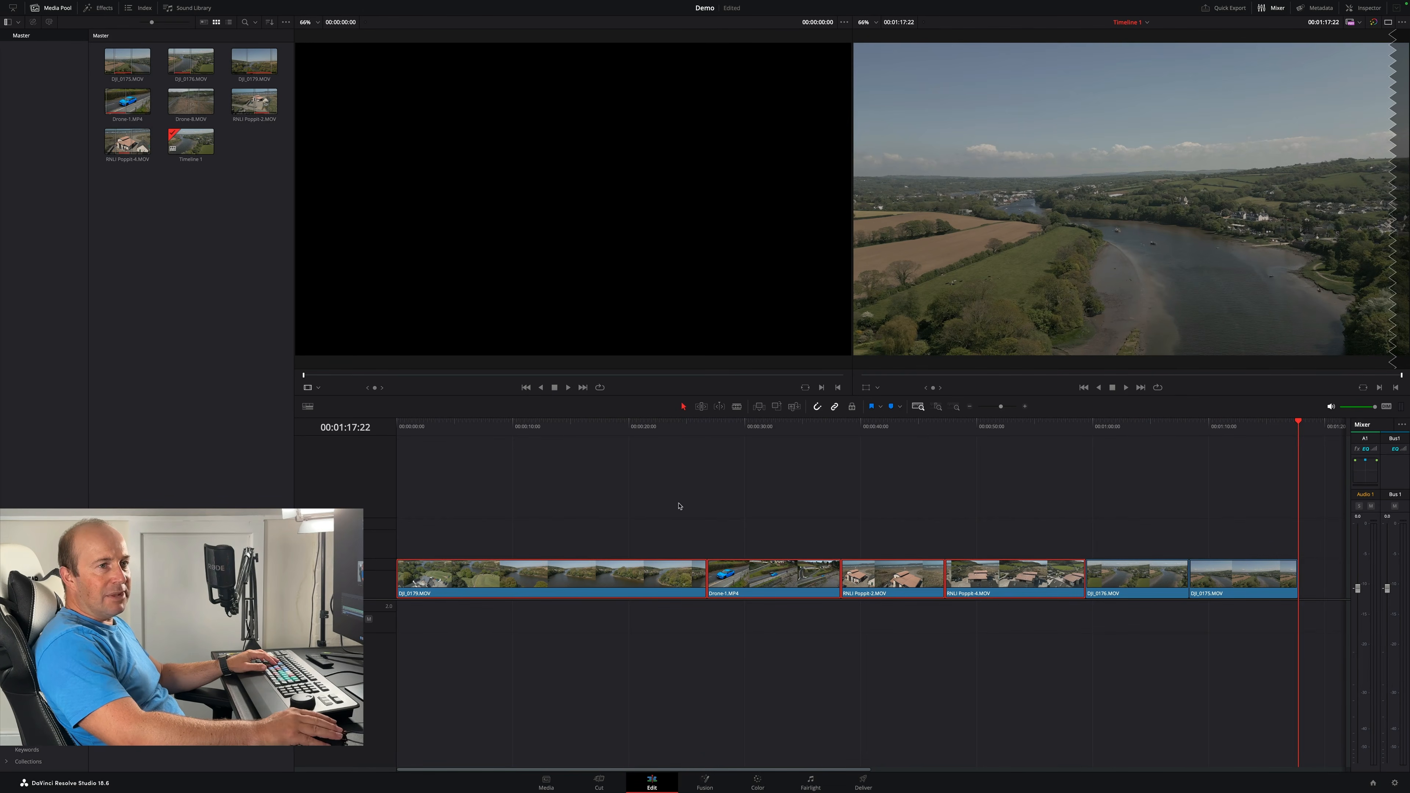
{"action": "key", "text": "ctrl+s"}
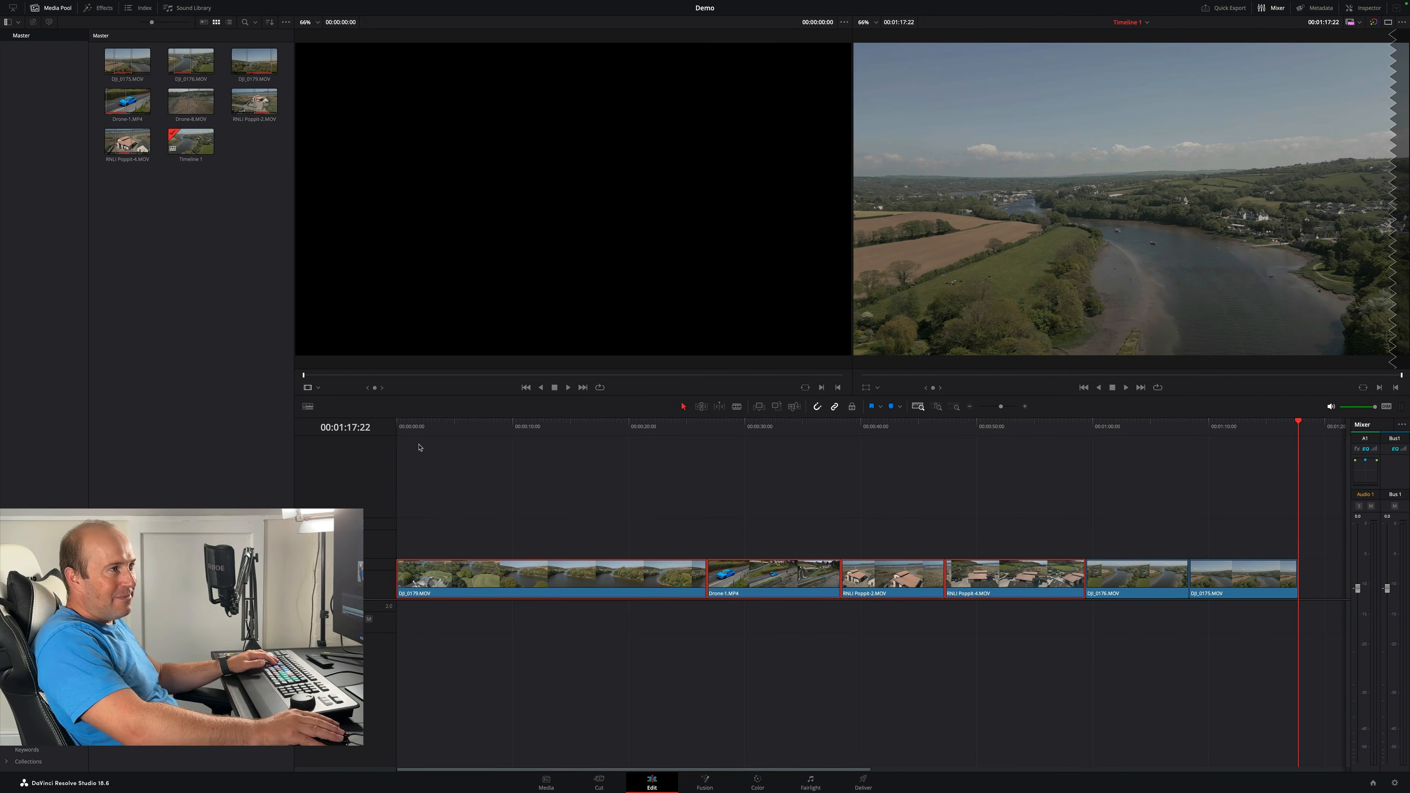
- Import Typebeat__BPM205.wav into the media pool and place it on the audio track at the timeline start
{"action": "left_click_drag", "start_coordinate": [167, 263], "coordinate": [194, 256]}
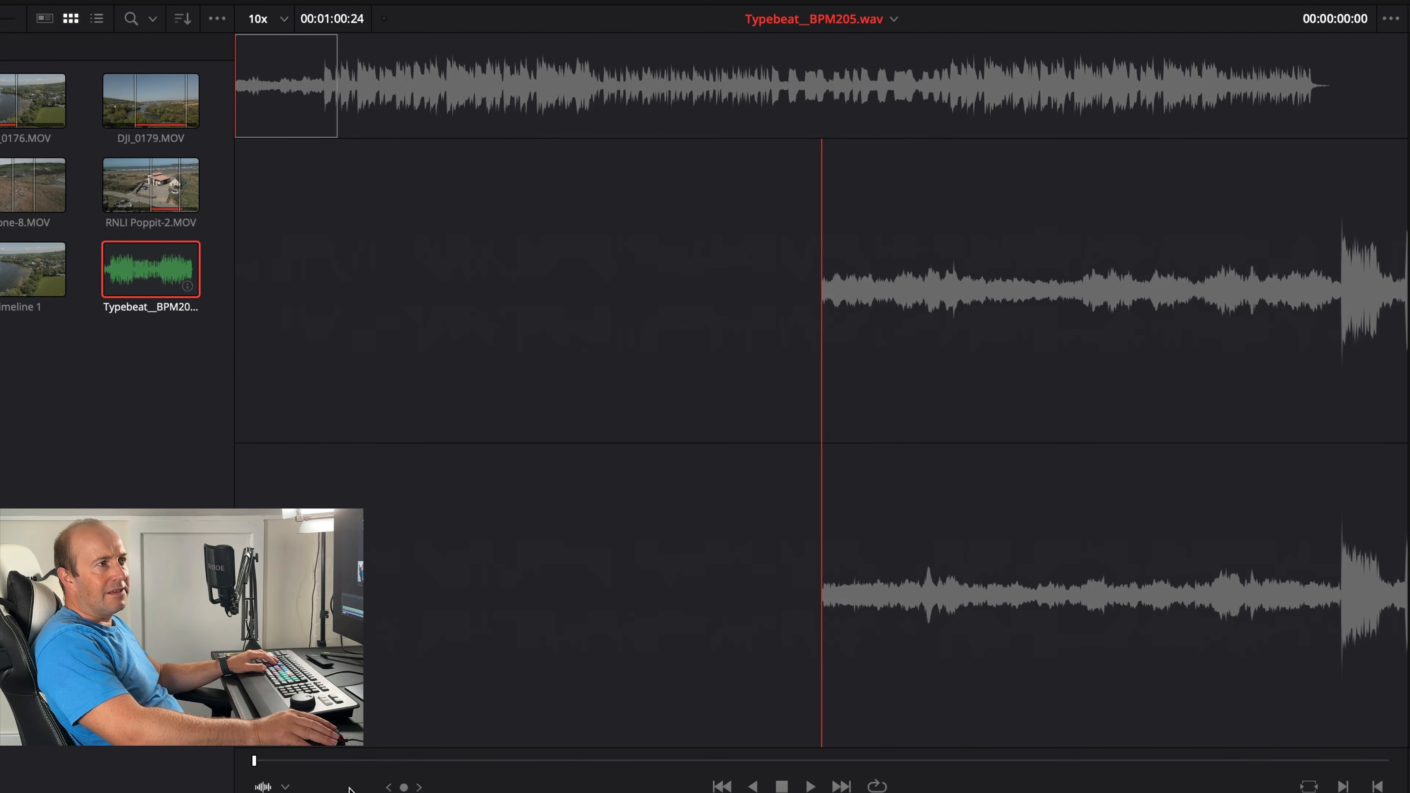
{"action": "left_click_drag", "start_coordinate": [255, 760], "coordinate": [253, 761]}
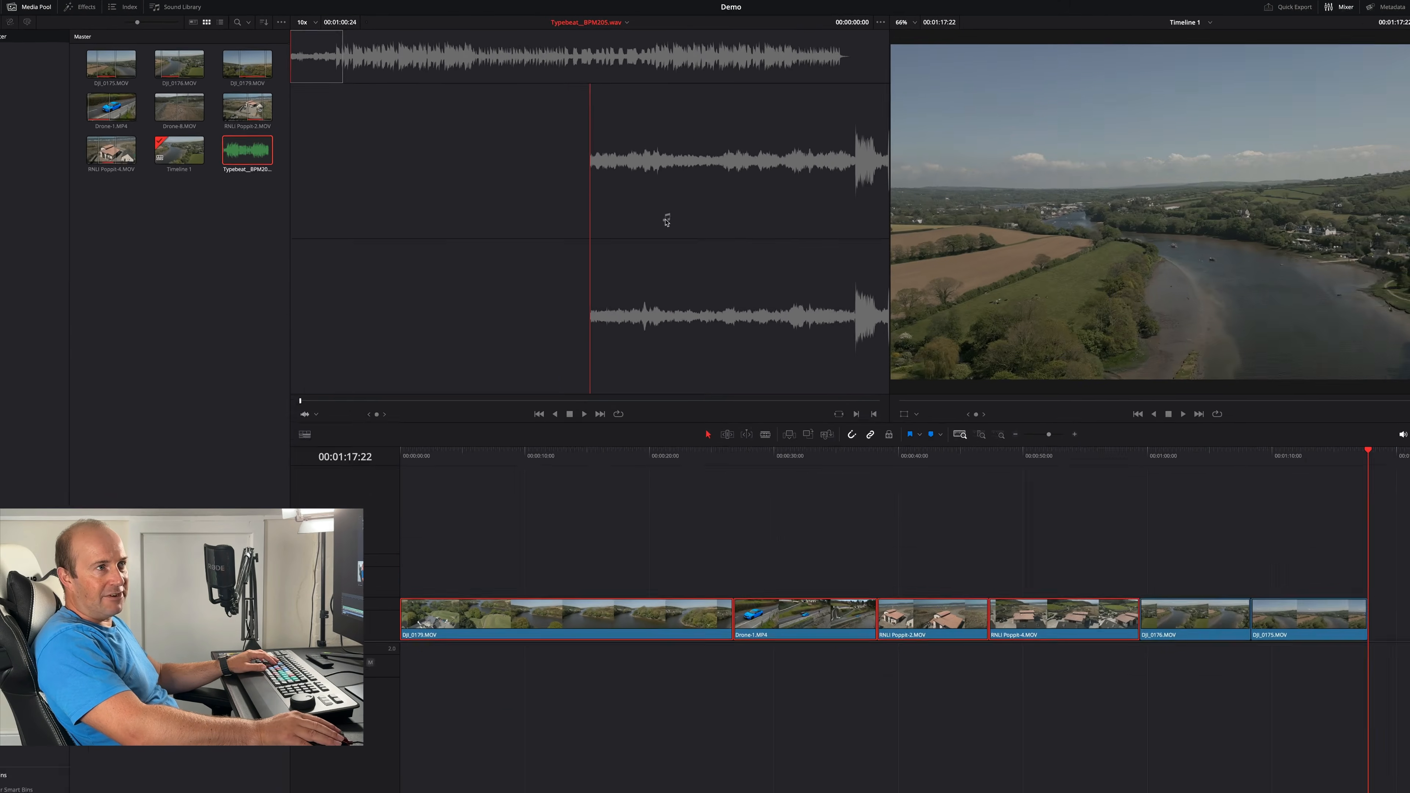
{"action": "left_click_drag", "start_coordinate": [972, 397], "coordinate": [405, 624]}
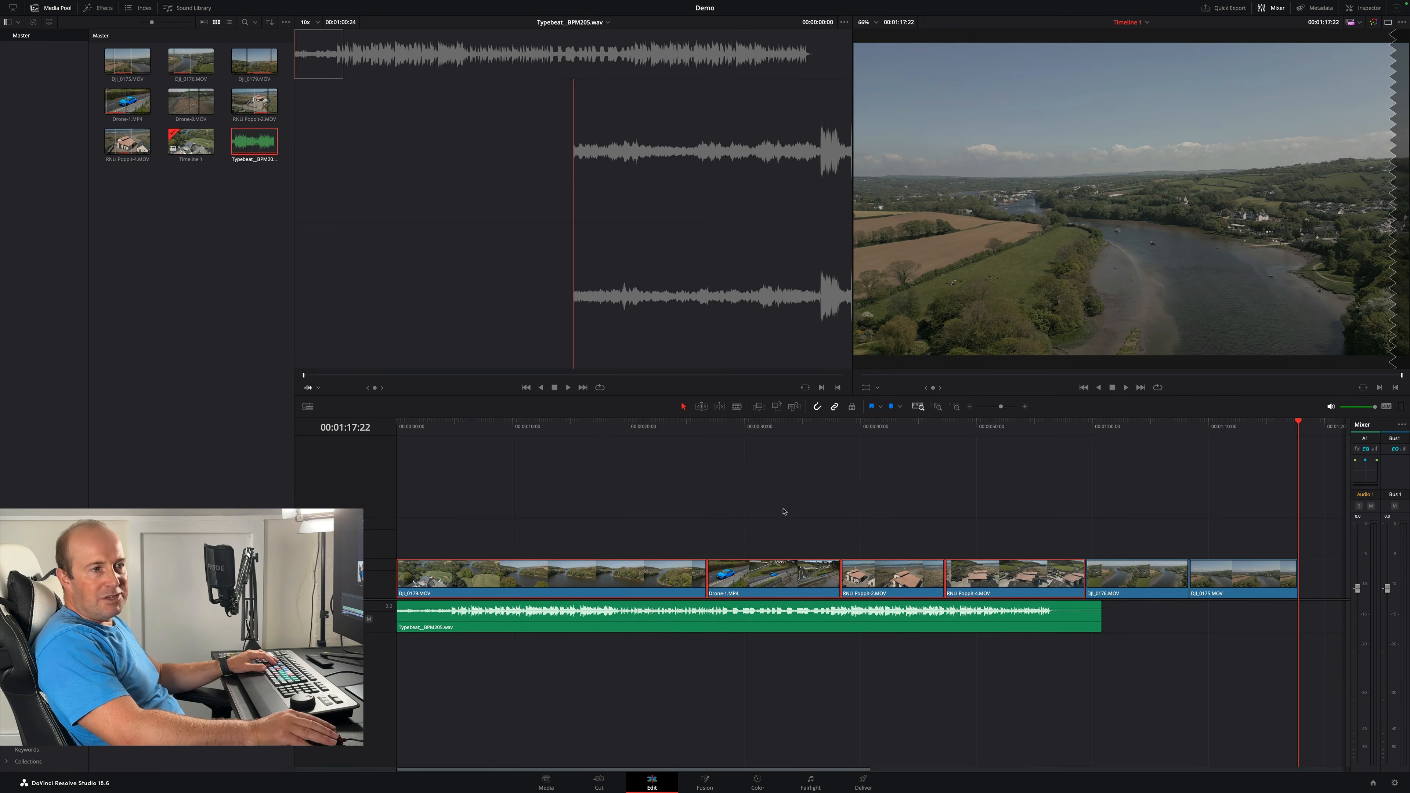
- Lower and then raise the music clip's volume using its level line in the timeline
{"action": "left_click", "coordinate": [651, 623]}
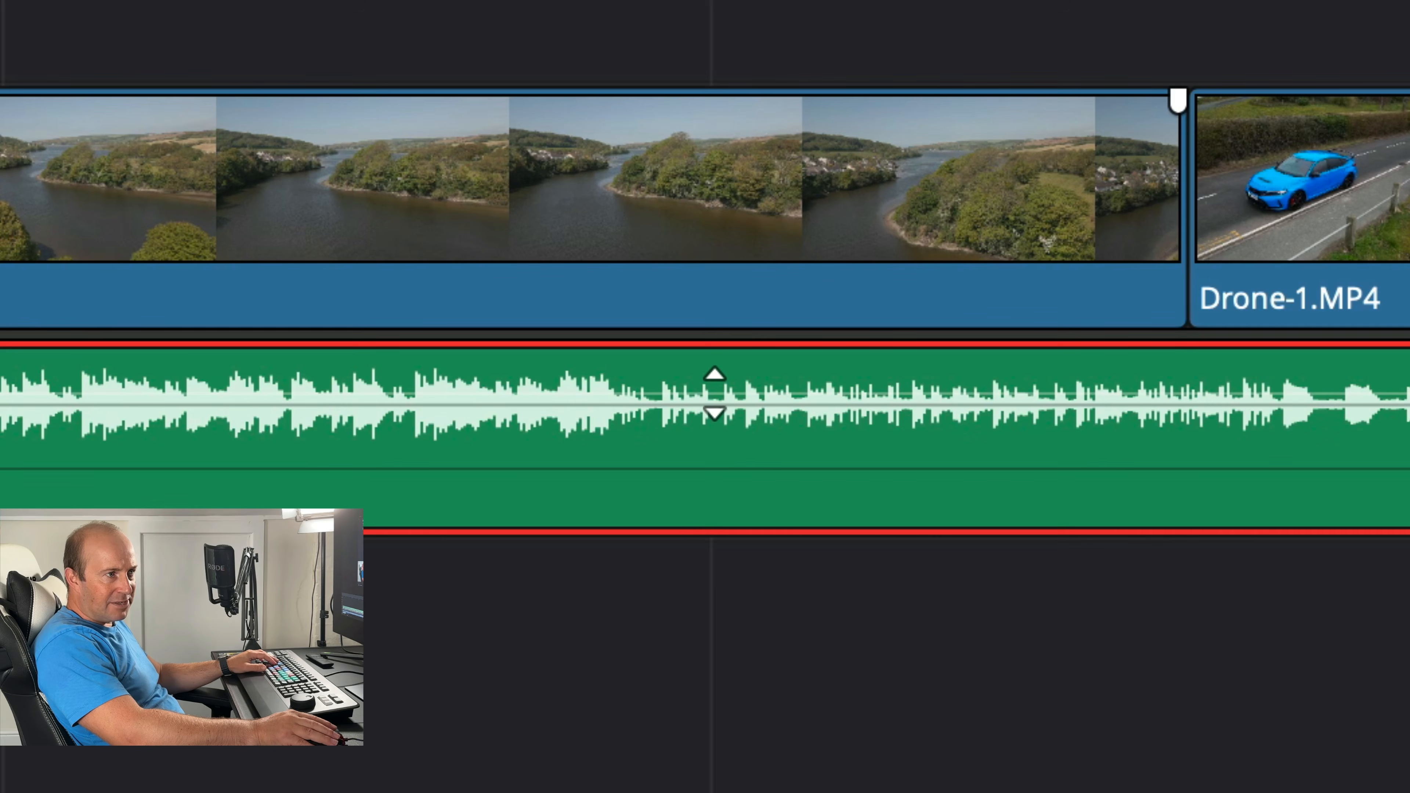
{"action": "left_click", "coordinate": [715, 394]}
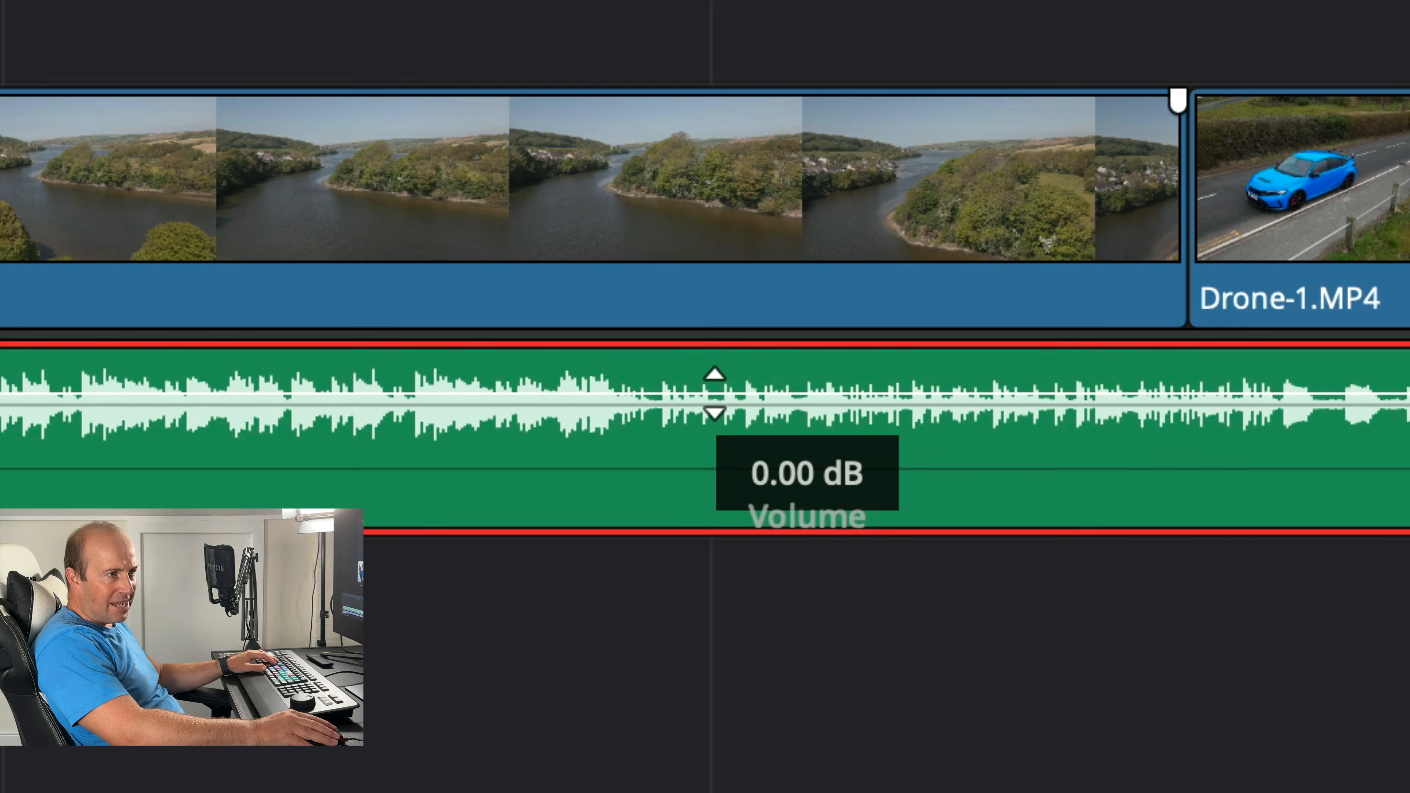
{"action": "left_click_drag", "start_coordinate": [715, 394], "coordinate": [709, 410]}
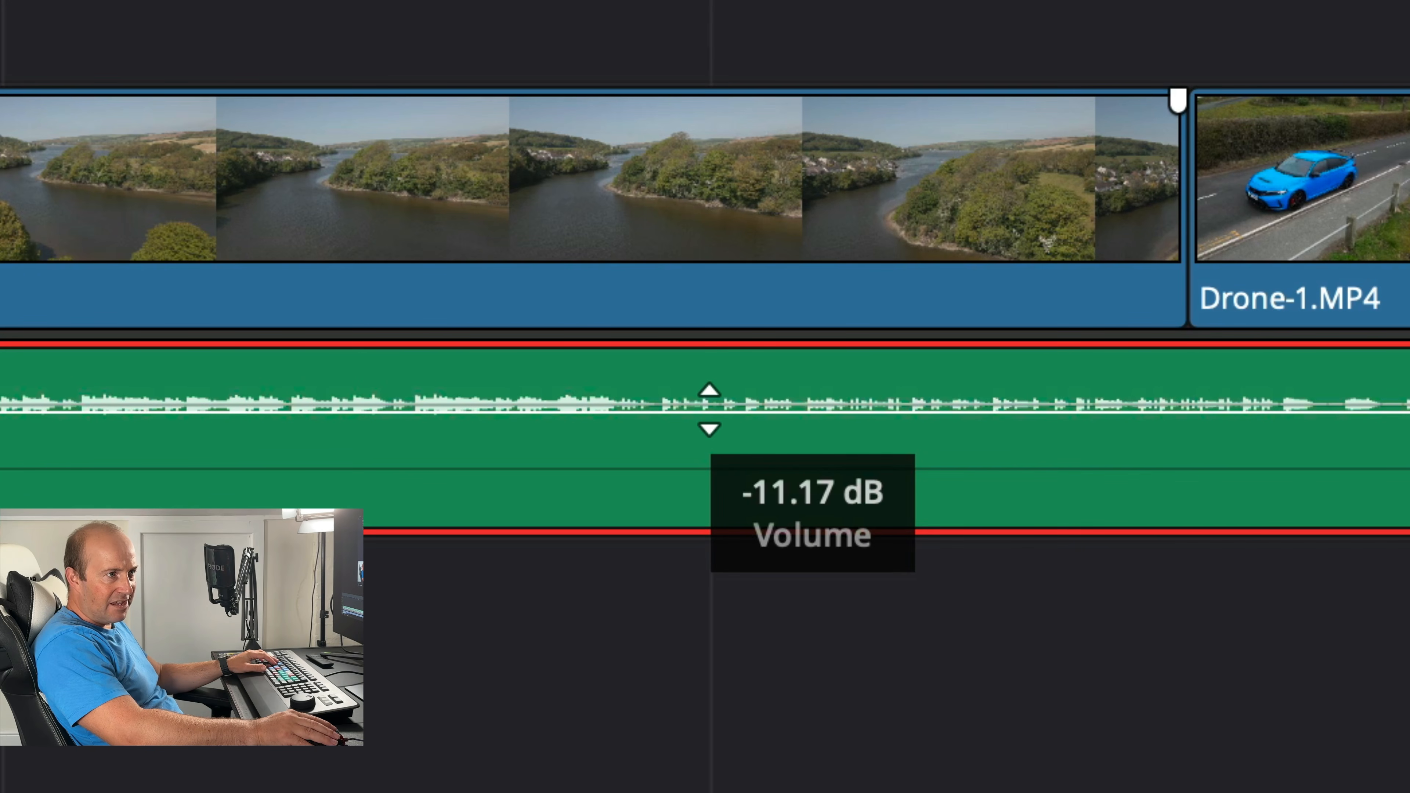
{"action": "left_click_drag", "start_coordinate": [710, 410], "coordinate": [712, 386]}
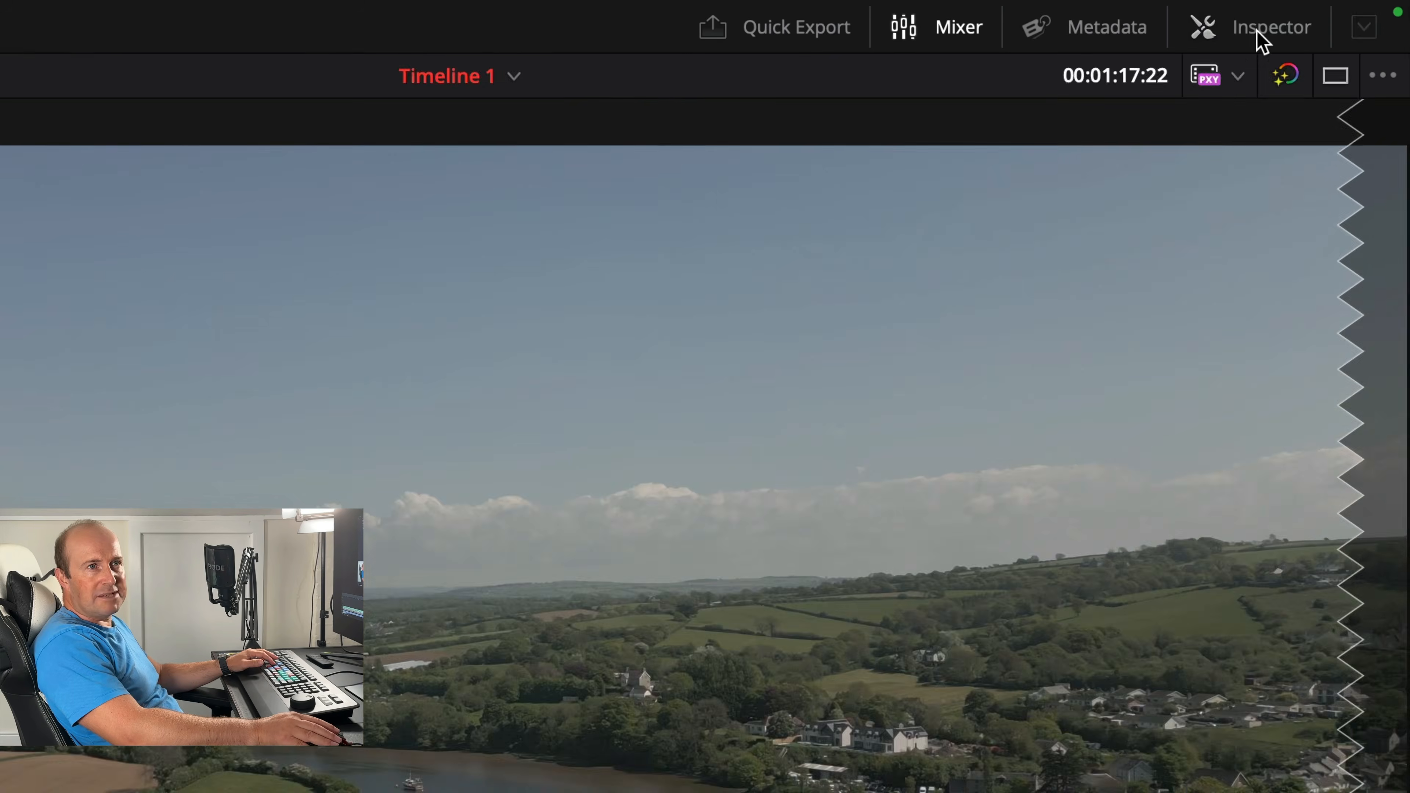
- Open the Inspector and set the music clip's volume to 0
{"action": "left_click", "coordinate": [1258, 34]}
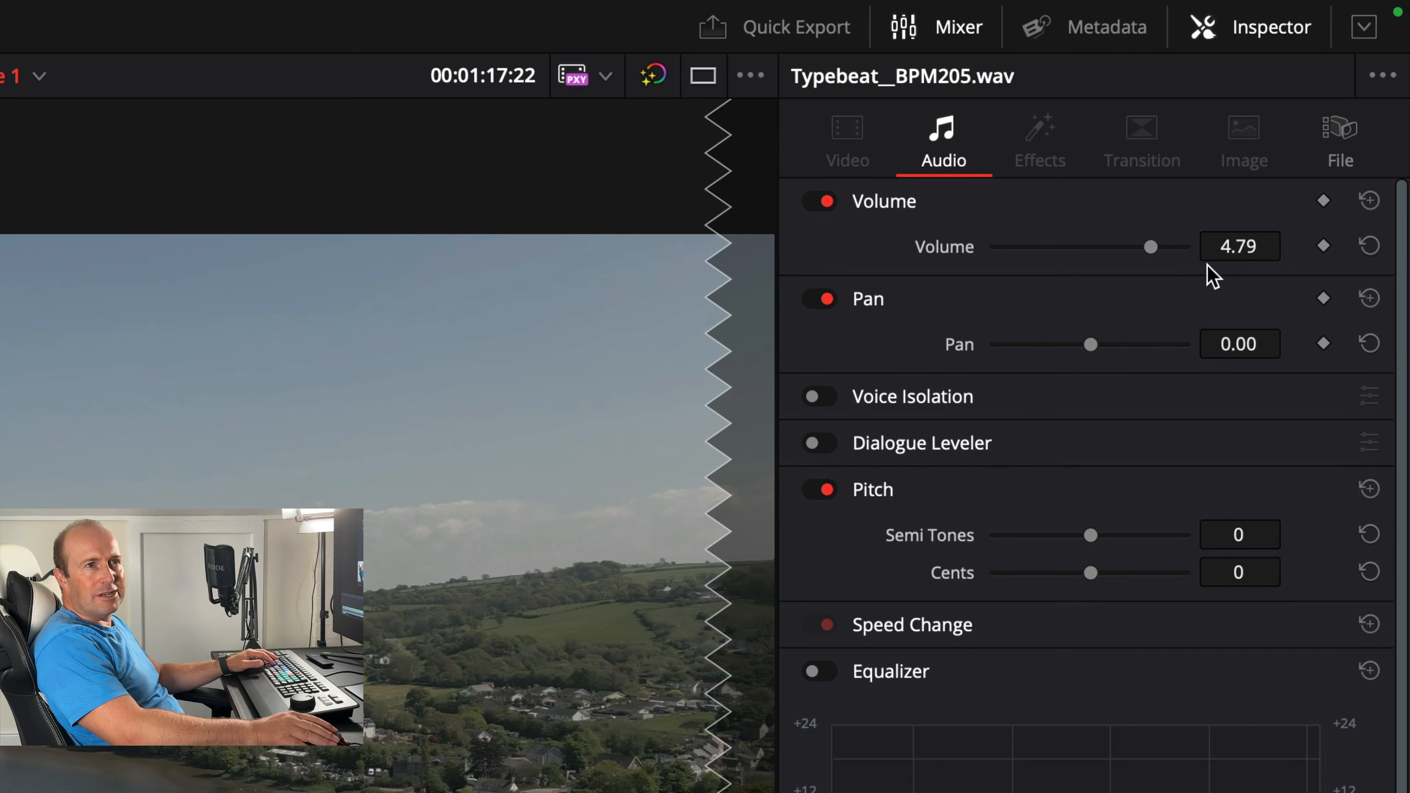
{"action": "left_click", "coordinate": [1238, 246]}
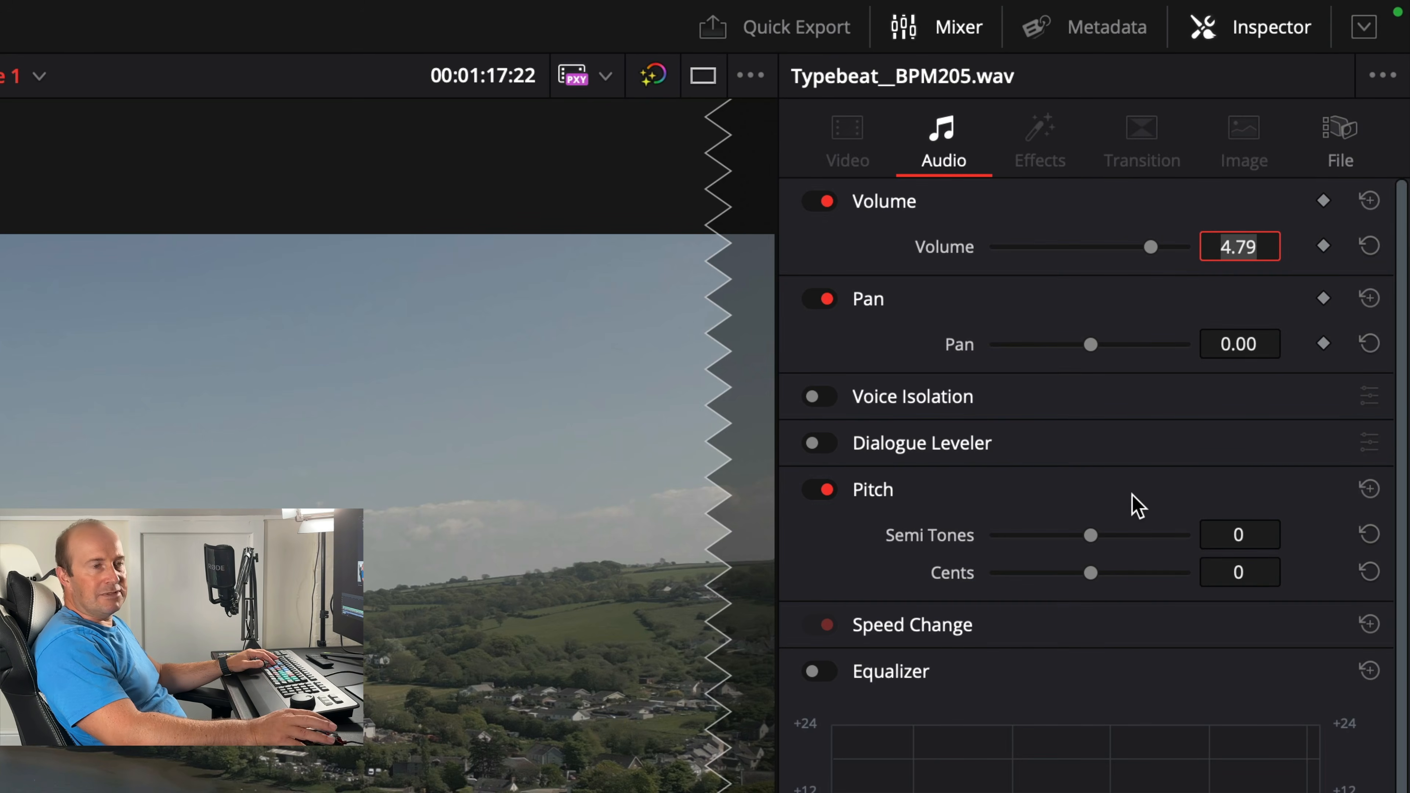
{"action": "type", "text": "0"}
{"action": "key", "text": "Return"}
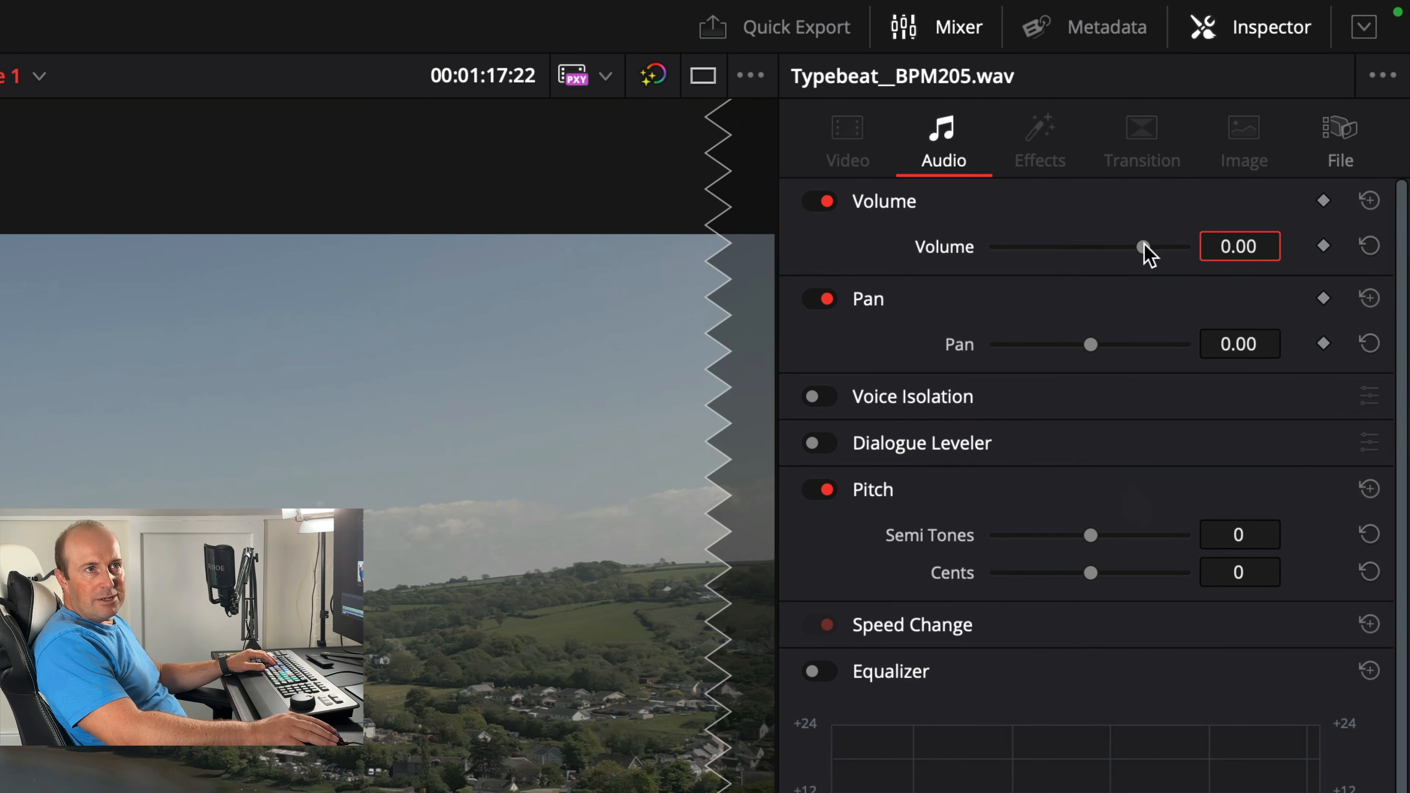
- Try lowering the music clip's volume with the Inspector slider, then undo the change
{"action": "left_click_drag", "start_coordinate": [1142, 246], "coordinate": [1115, 238]}
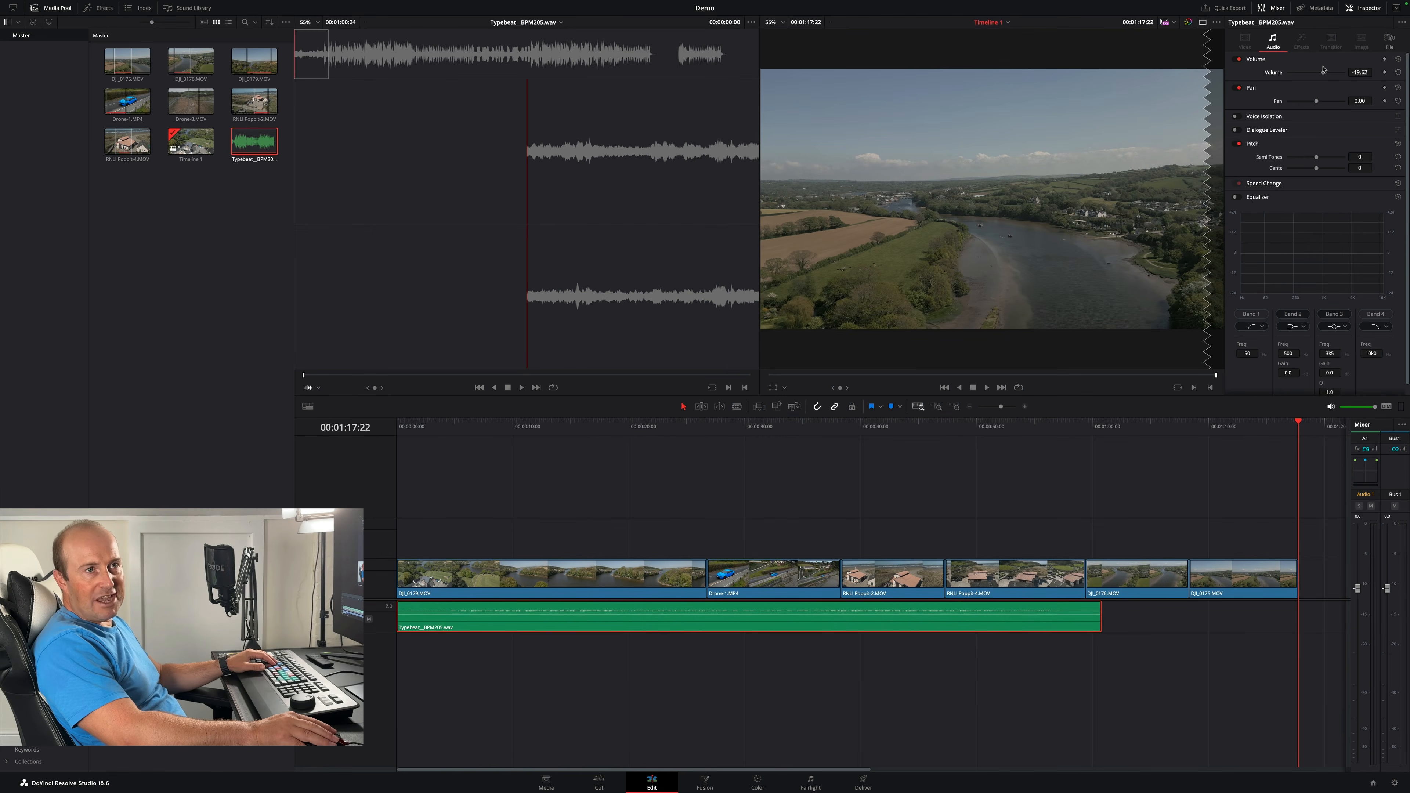
{"action": "left_click_drag", "start_coordinate": [1325, 71], "coordinate": [1329, 73]}
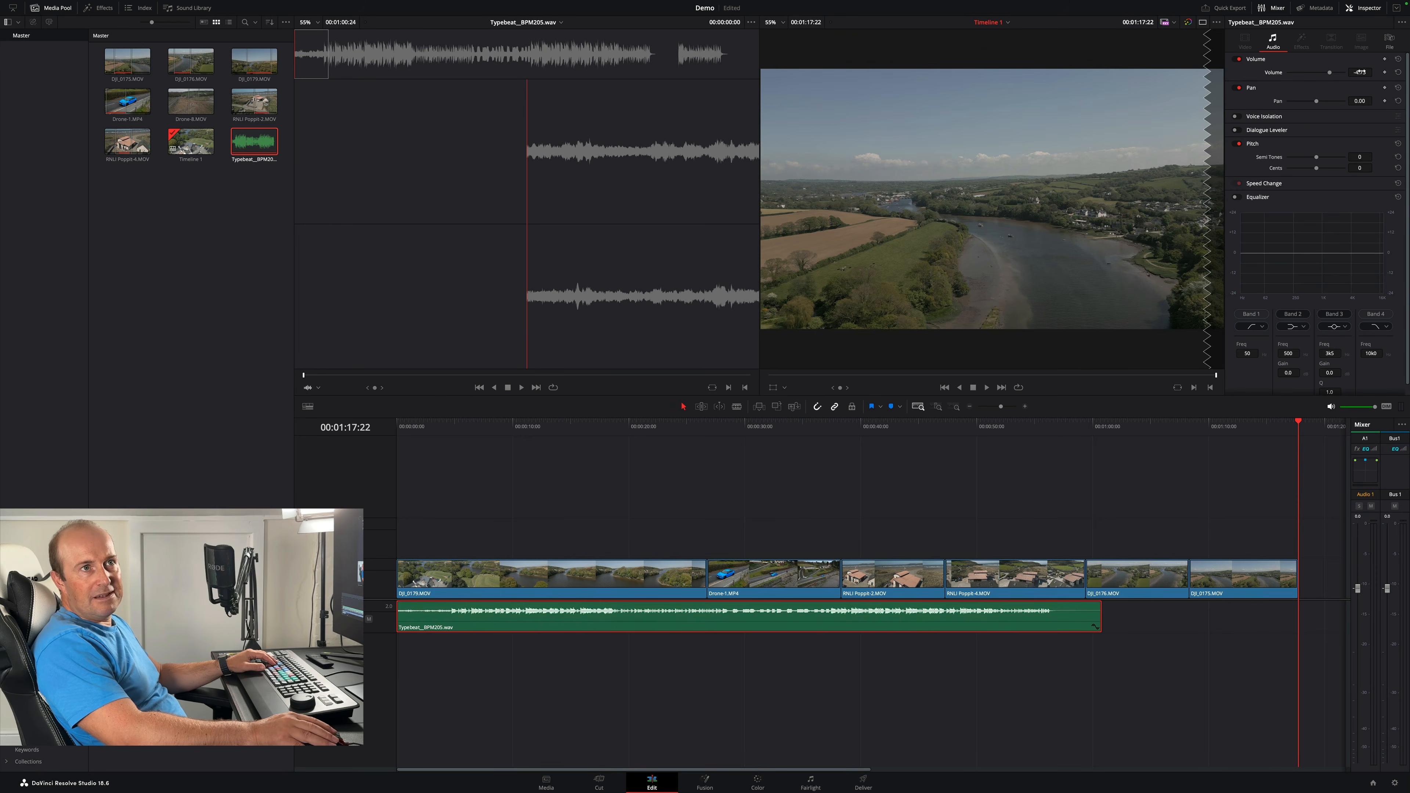
{"action": "key", "text": "super+z"}
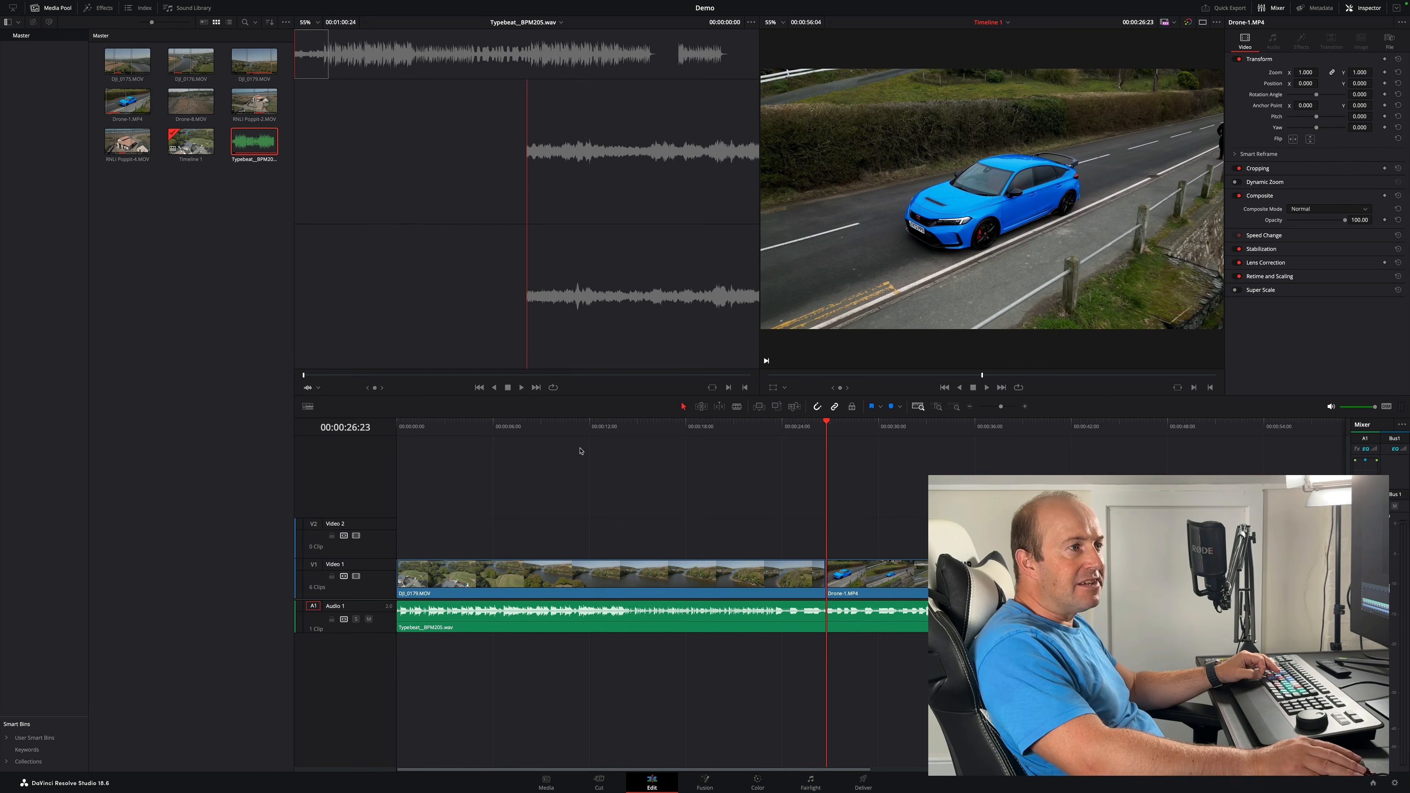
- Play the timeline from the start and trim the head of the music clip
{"action": "left_click", "coordinate": [411, 426]}
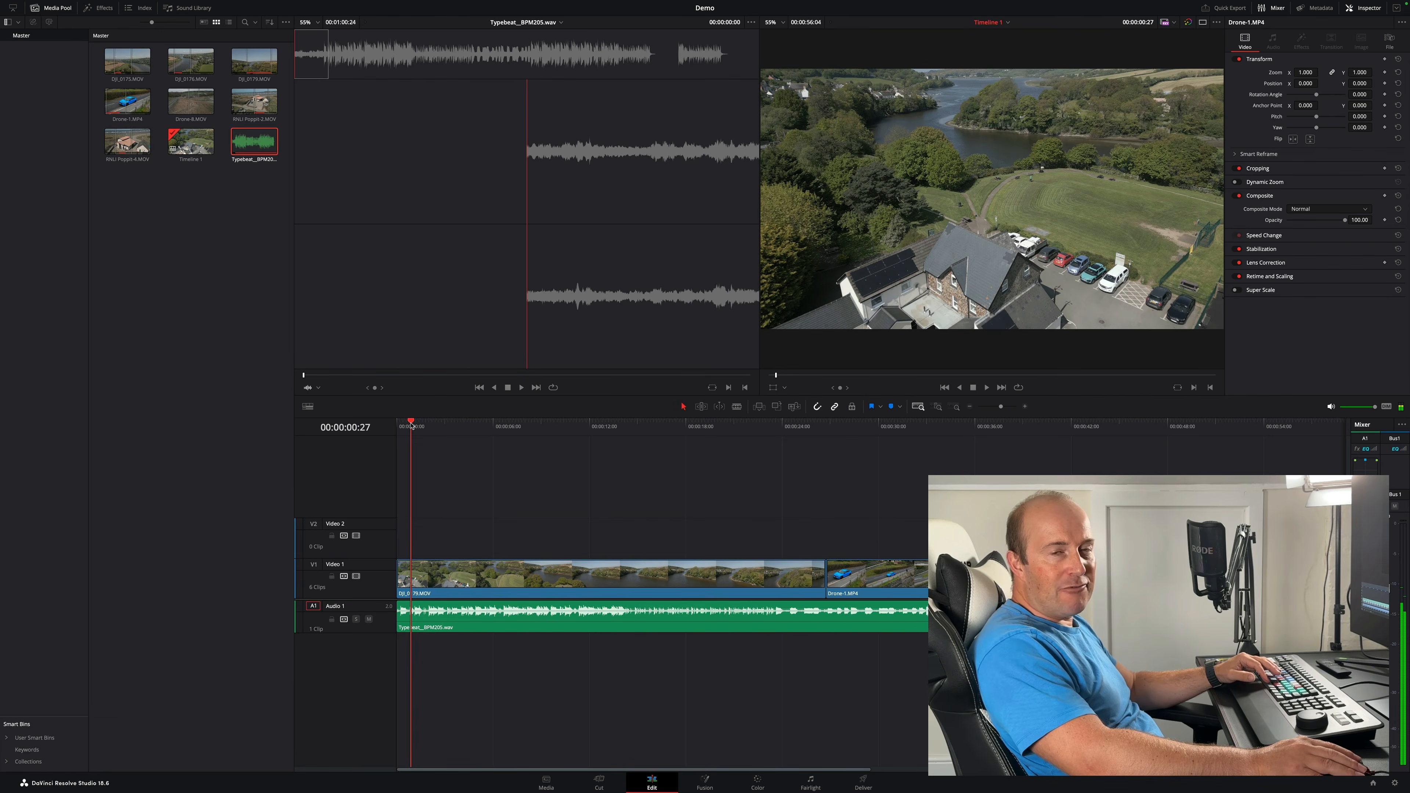
{"action": "key", "text": "space"}
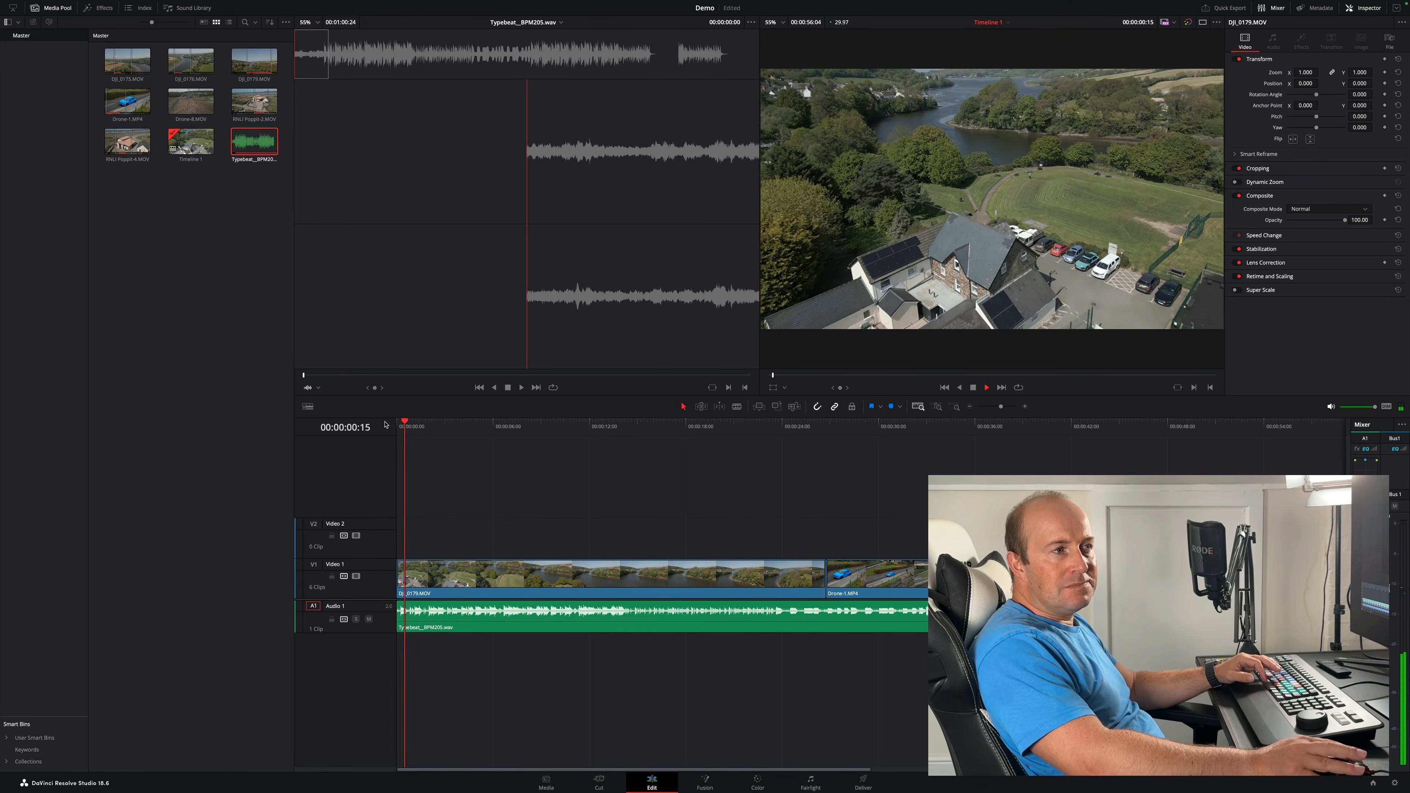
{"action": "key", "text": "space"}
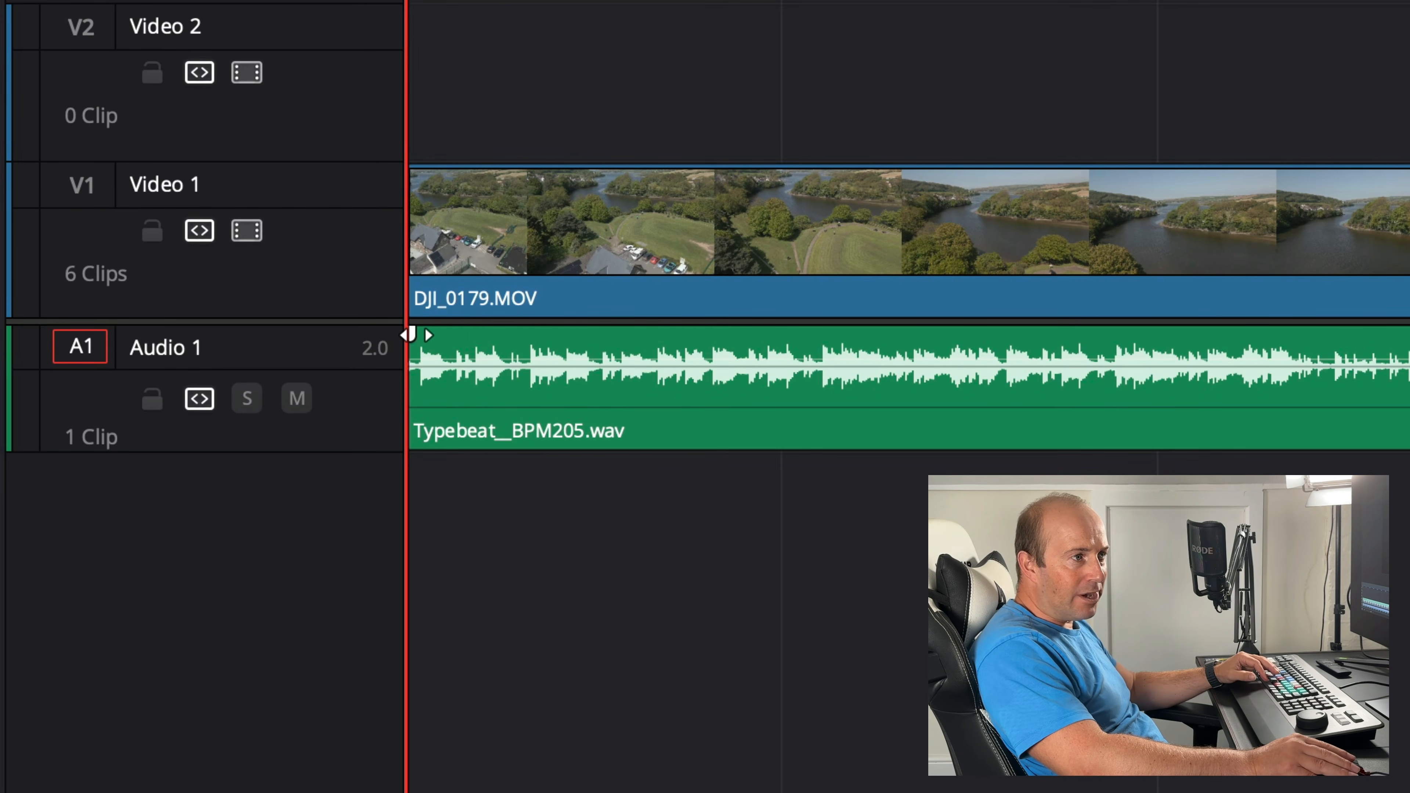
{"action": "left_click_drag", "start_coordinate": [409, 335], "coordinate": [501, 336]}
{"action": "left_click_drag", "start_coordinate": [458, 1], "coordinate": [488, 1]}
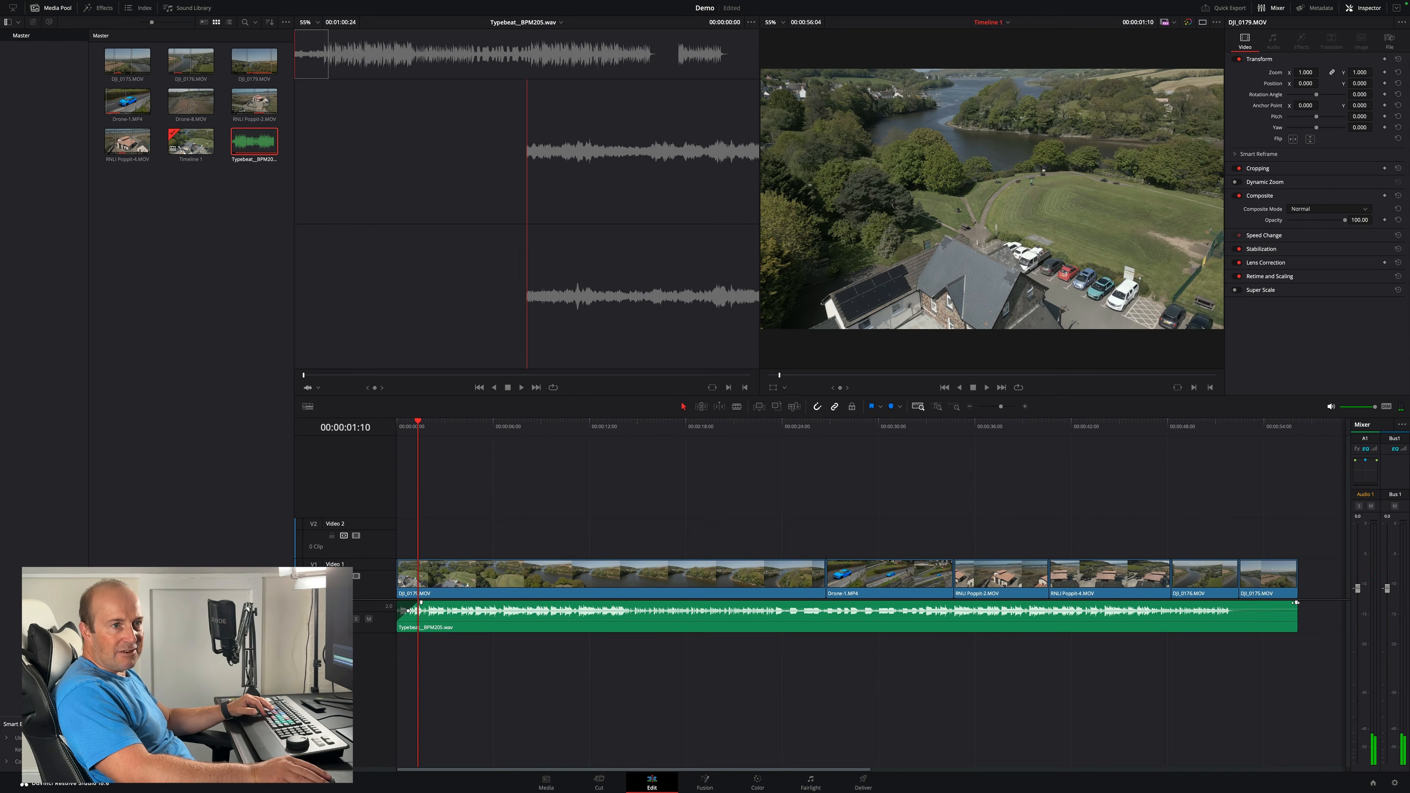
- Add a fade-out to the end of the music clip and a fade-in to the start of the first video clip
{"action": "left_click_drag", "start_coordinate": [1291, 603], "coordinate": [1257, 604]}
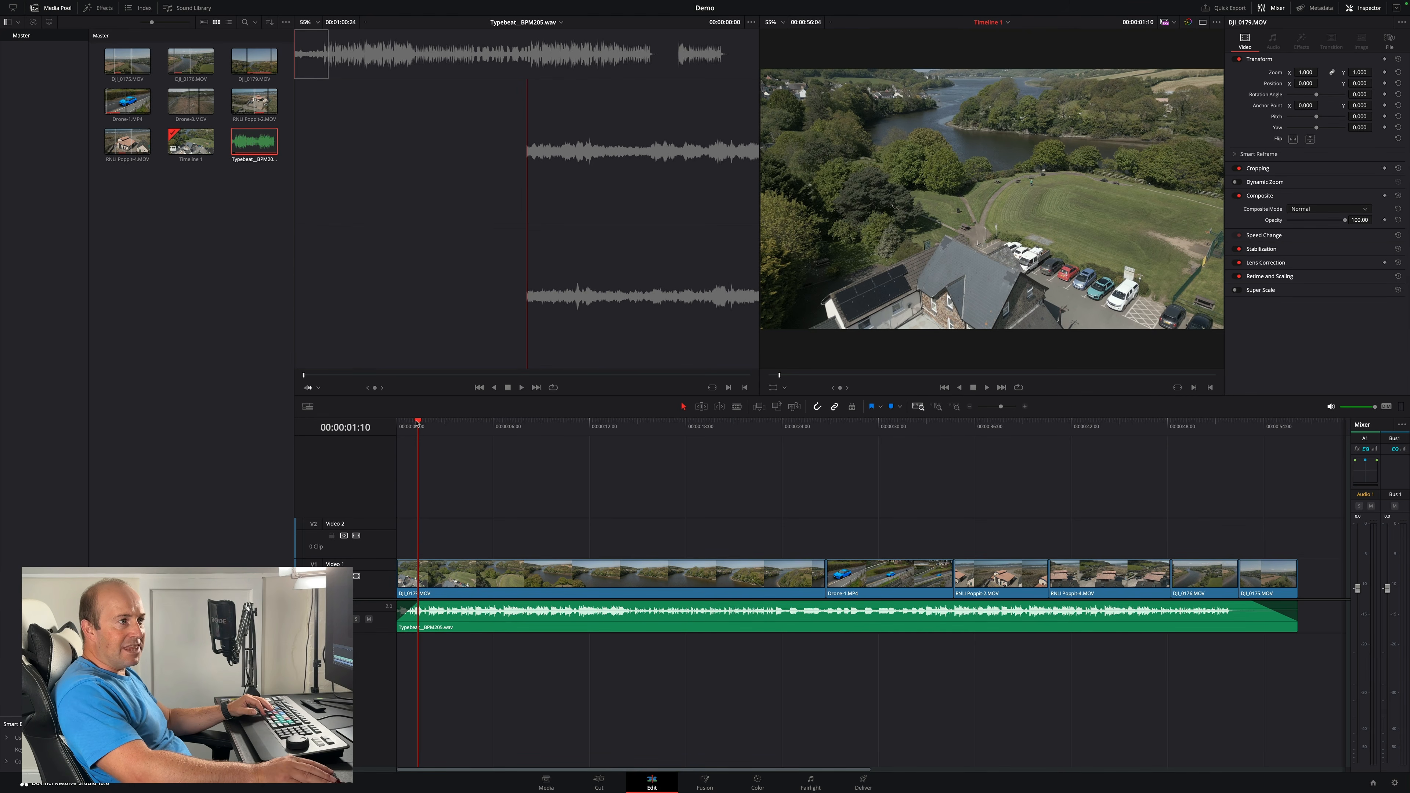
{"action": "left_click", "coordinate": [401, 575]}
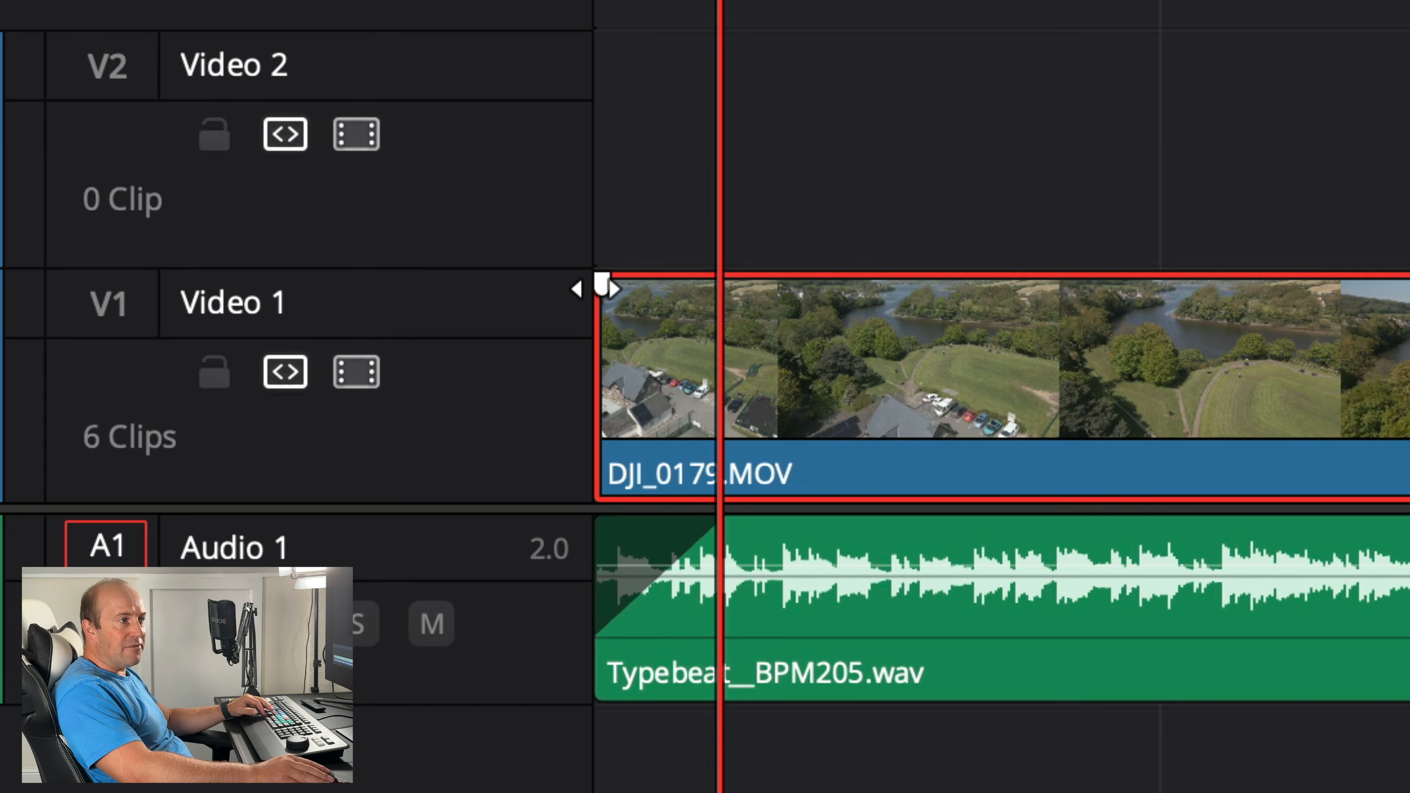
{"action": "left_click_drag", "start_coordinate": [601, 283], "coordinate": [721, 282]}
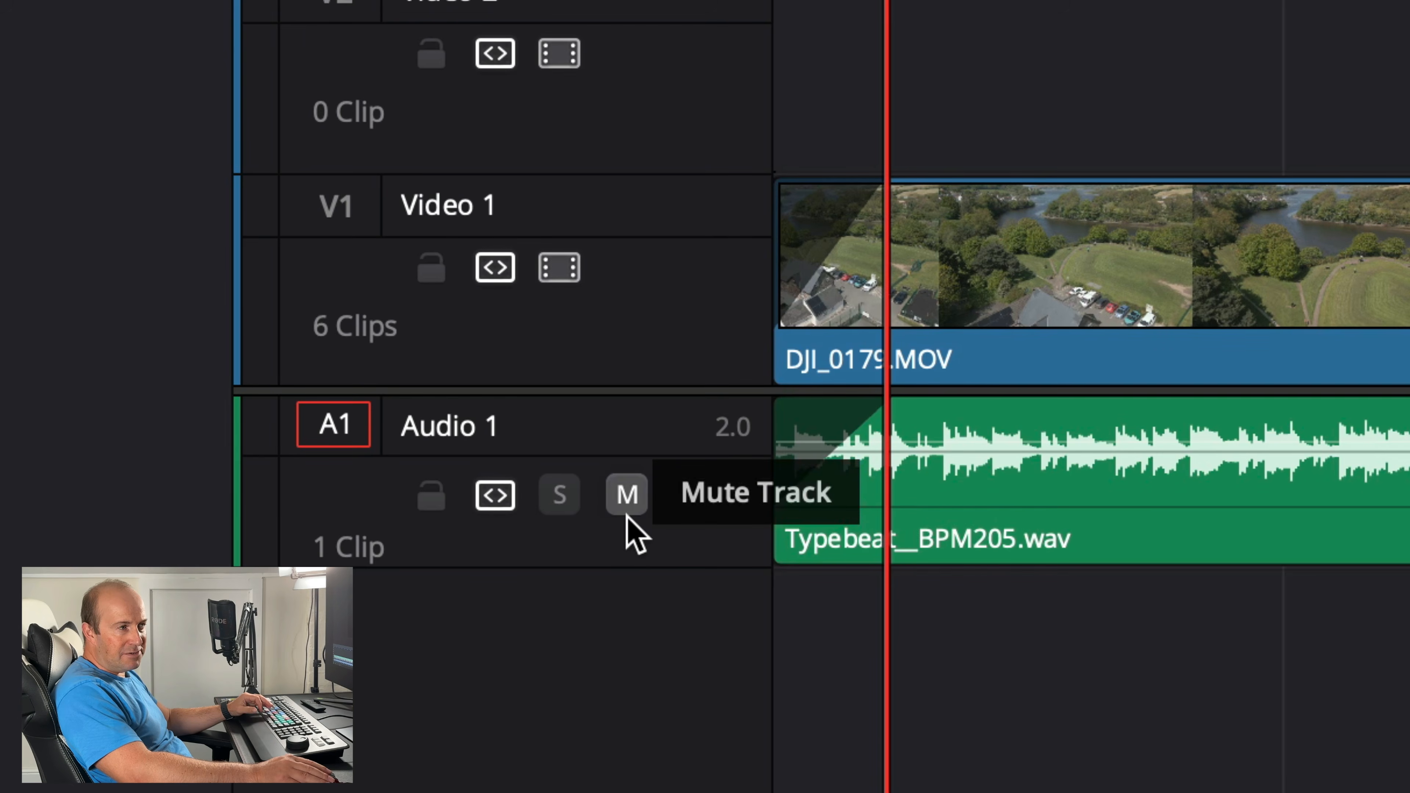
- Mute the Audio 1 track and play the timeline from near the start
{"action": "left_click", "coordinate": [628, 499]}
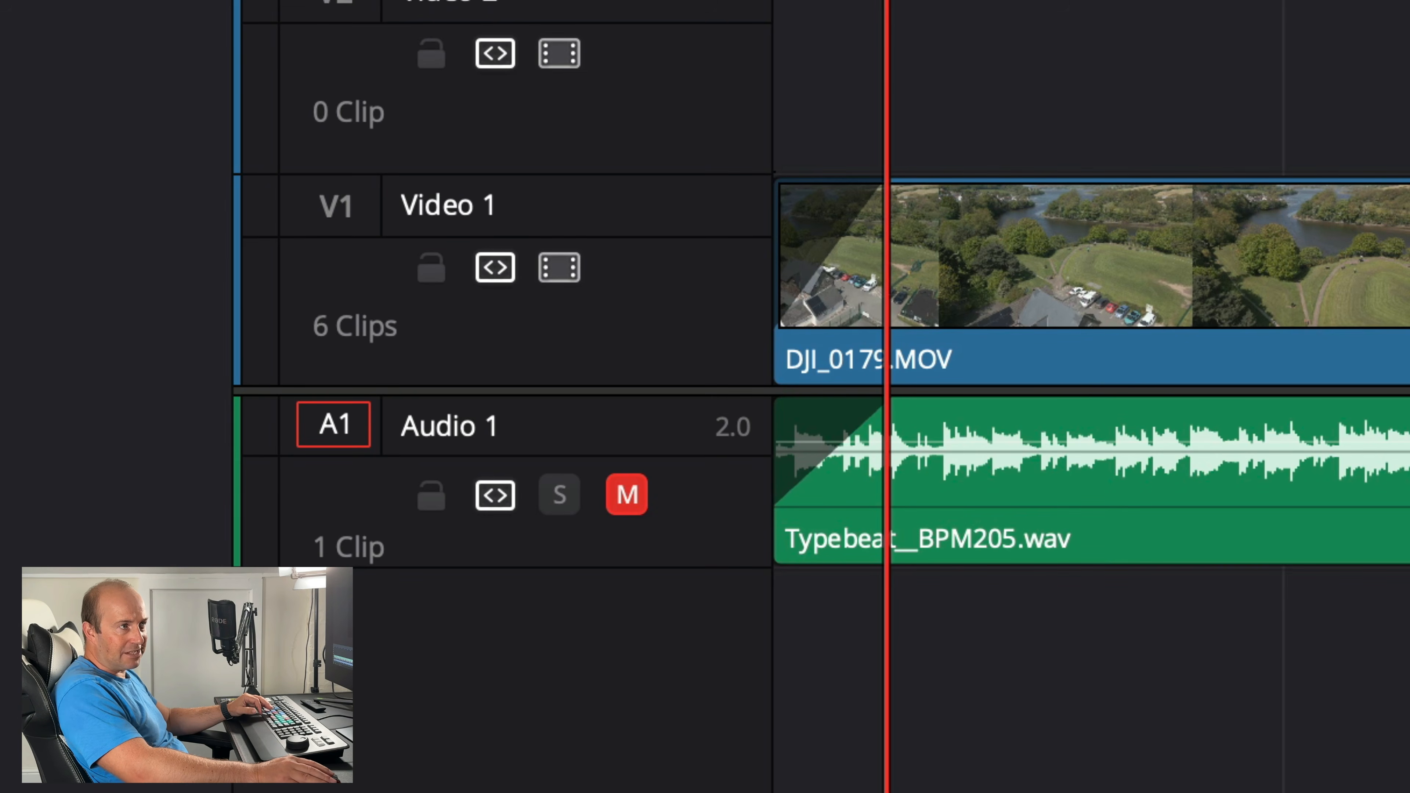
{"action": "left_click_drag", "start_coordinate": [418, 426], "coordinate": [397, 427]}
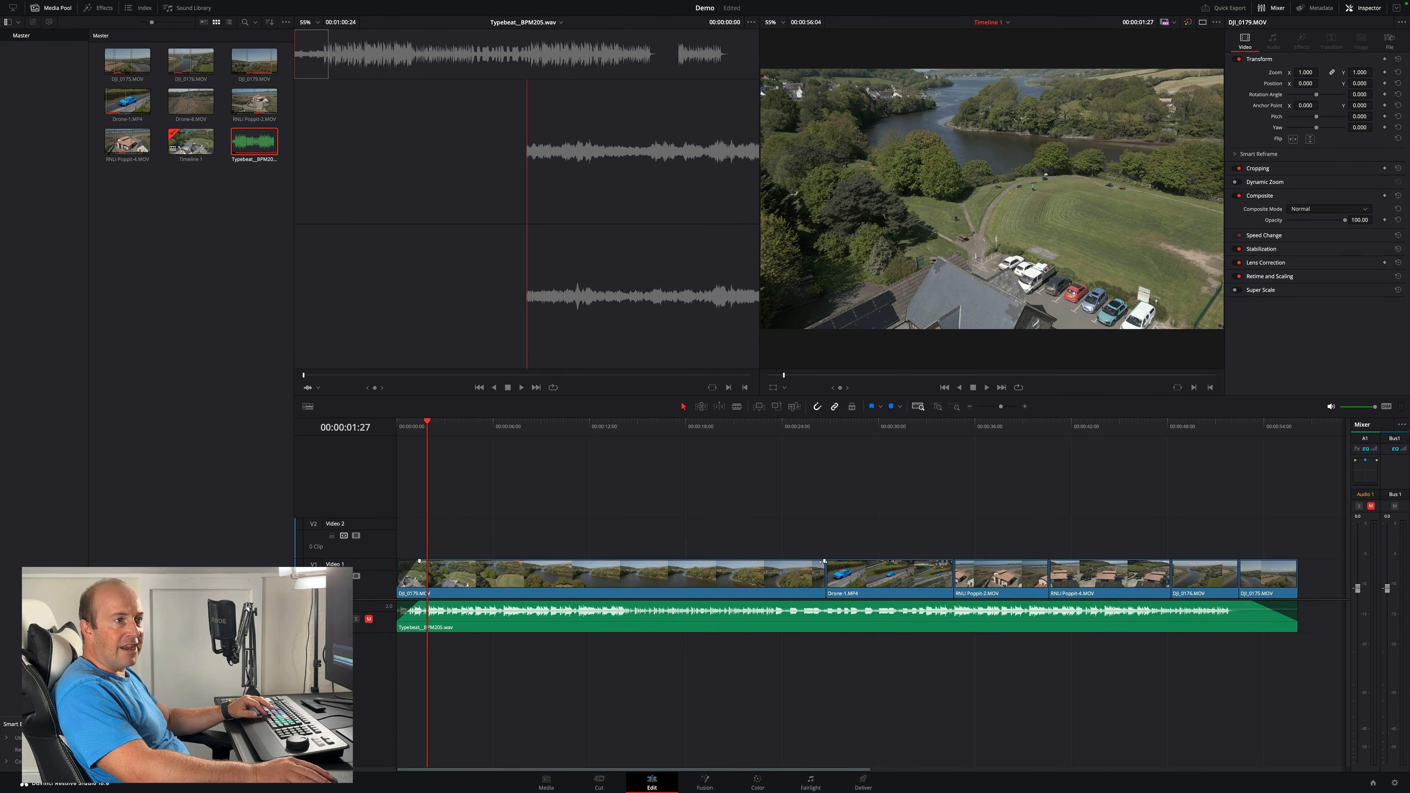
{"action": "left_click", "coordinate": [775, 427]}
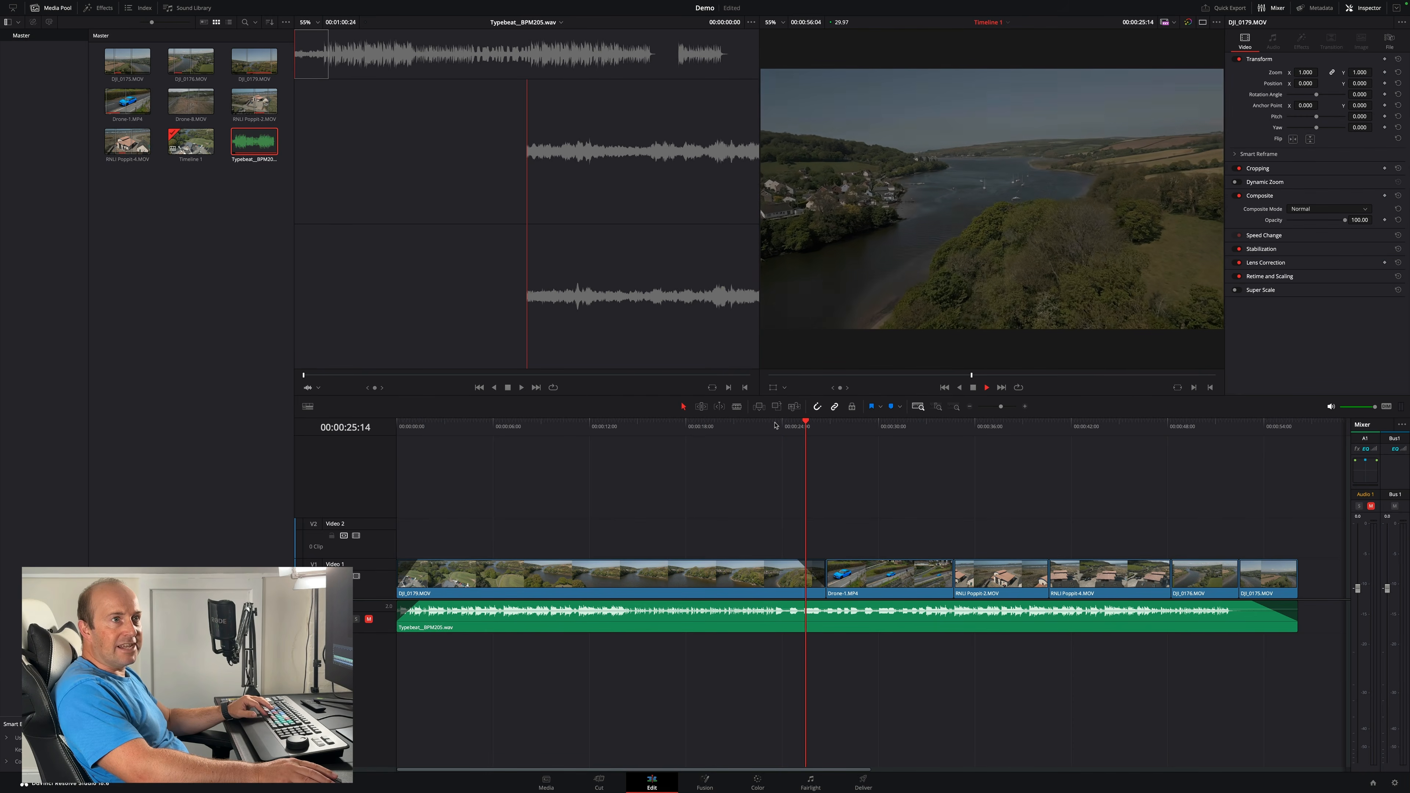
{"action": "key", "text": "space"}
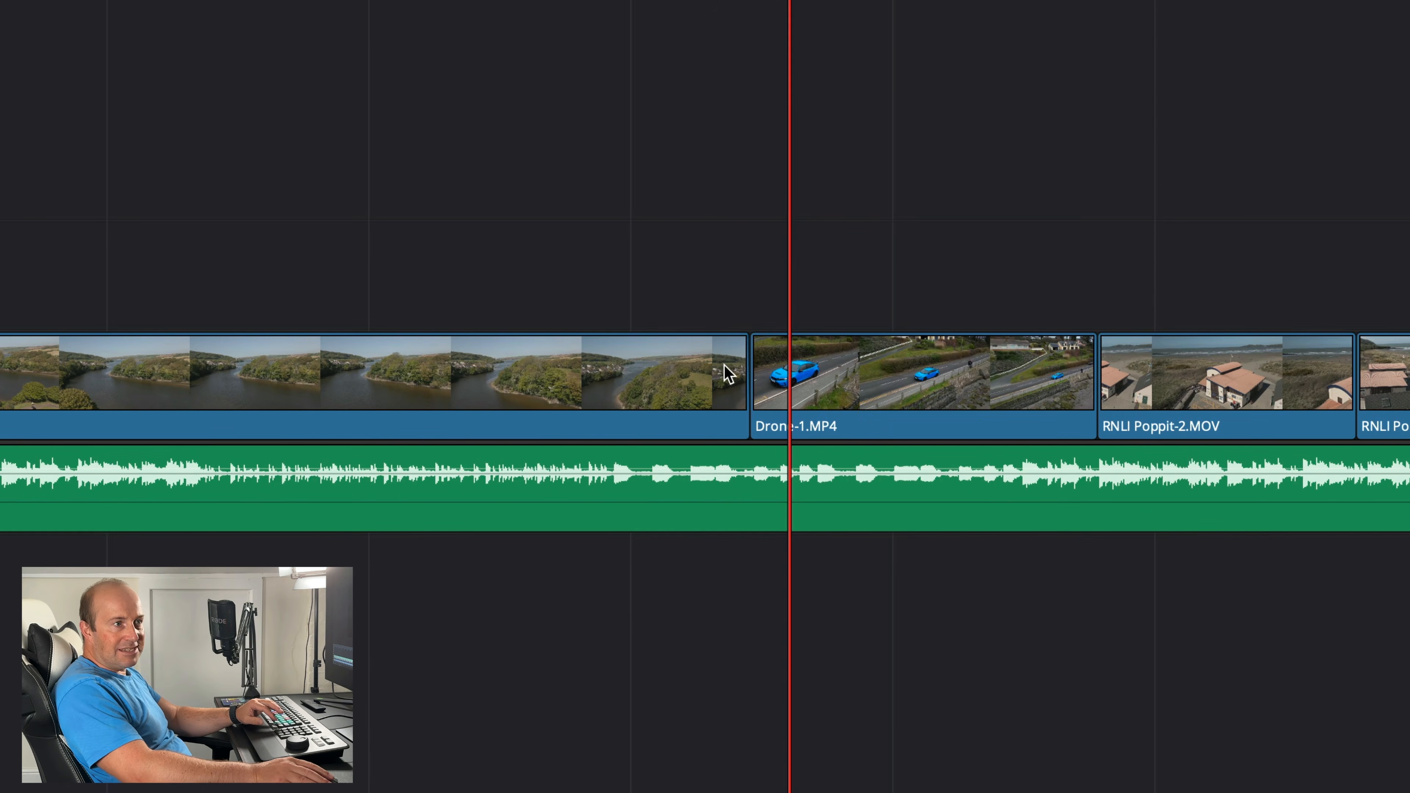
- Add a Cross Dissolve video transition at the cut between the first clip and Drone-1.MP4
{"action": "left_click", "coordinate": [699, 364]}
{"action": "left_click", "coordinate": [811, 382]}
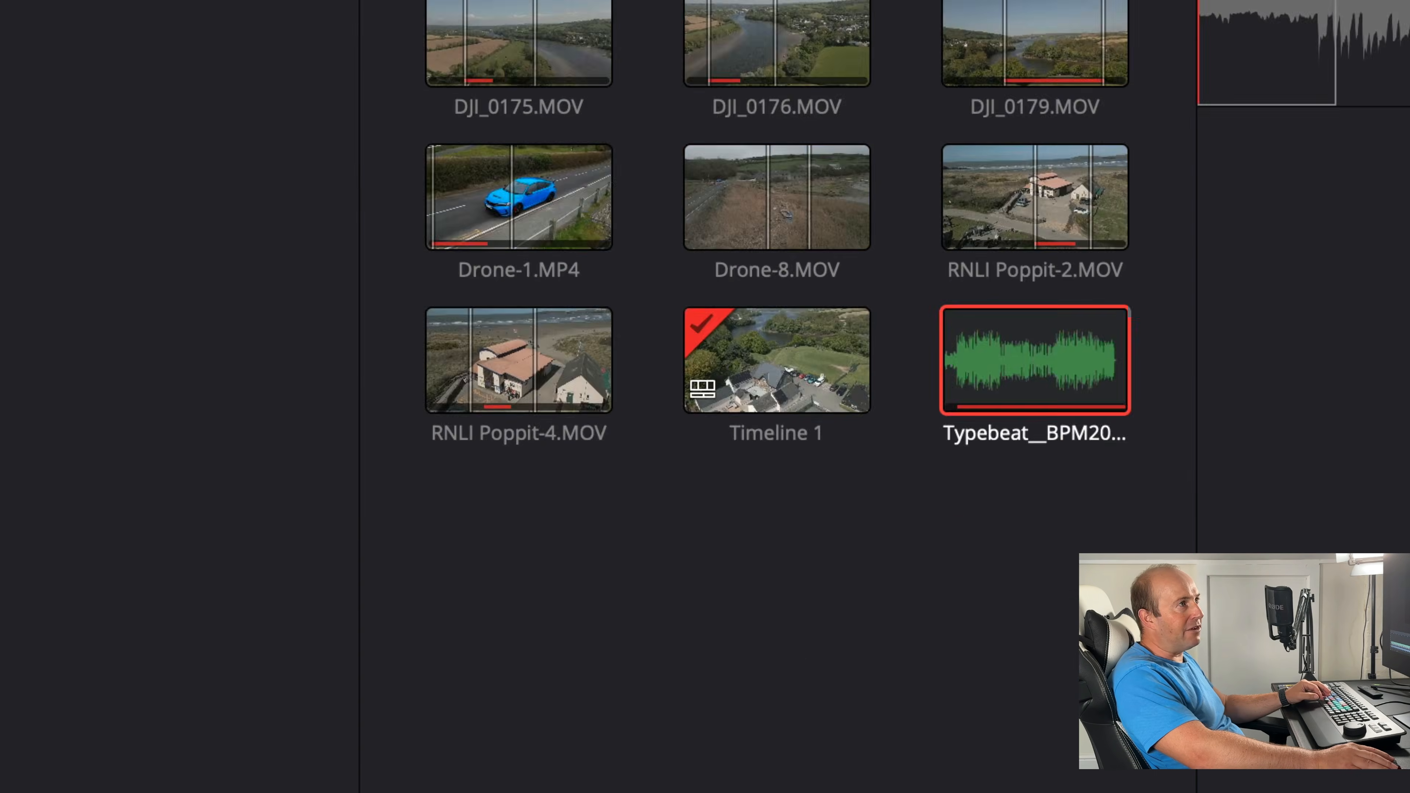
{"action": "left_click", "coordinate": [340, 43]}
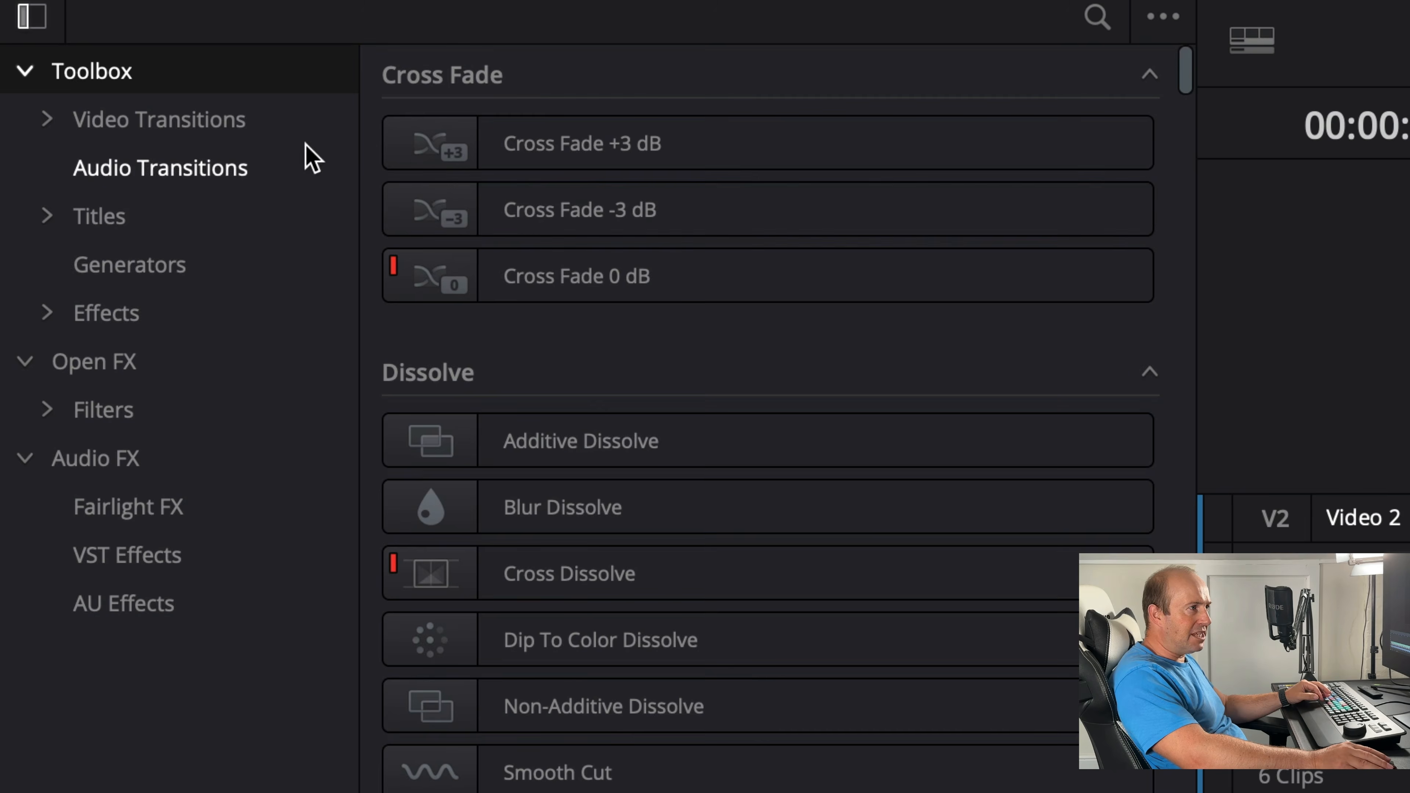
{"action": "left_click", "coordinate": [122, 129]}
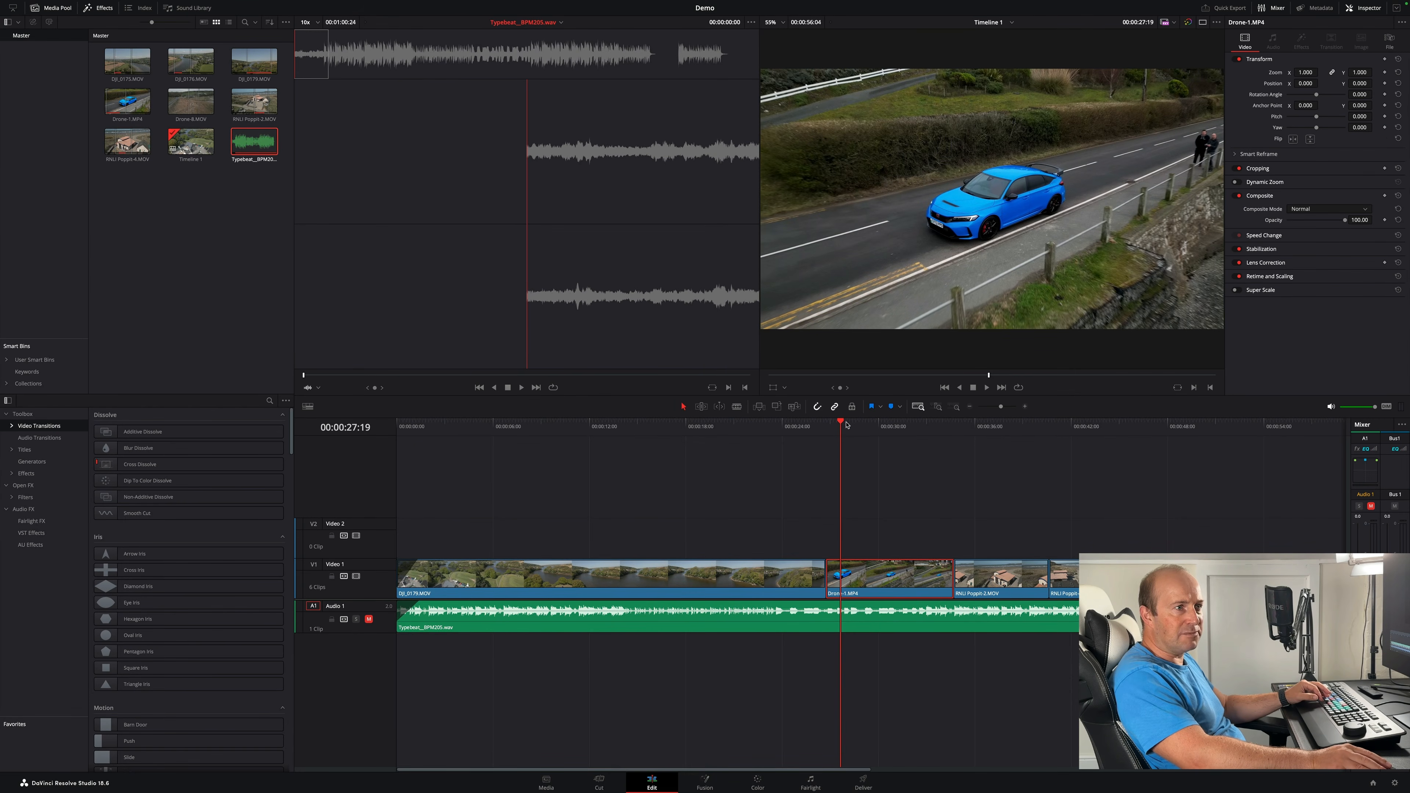
{"action": "left_click_drag", "start_coordinate": [847, 425], "coordinate": [827, 425]}
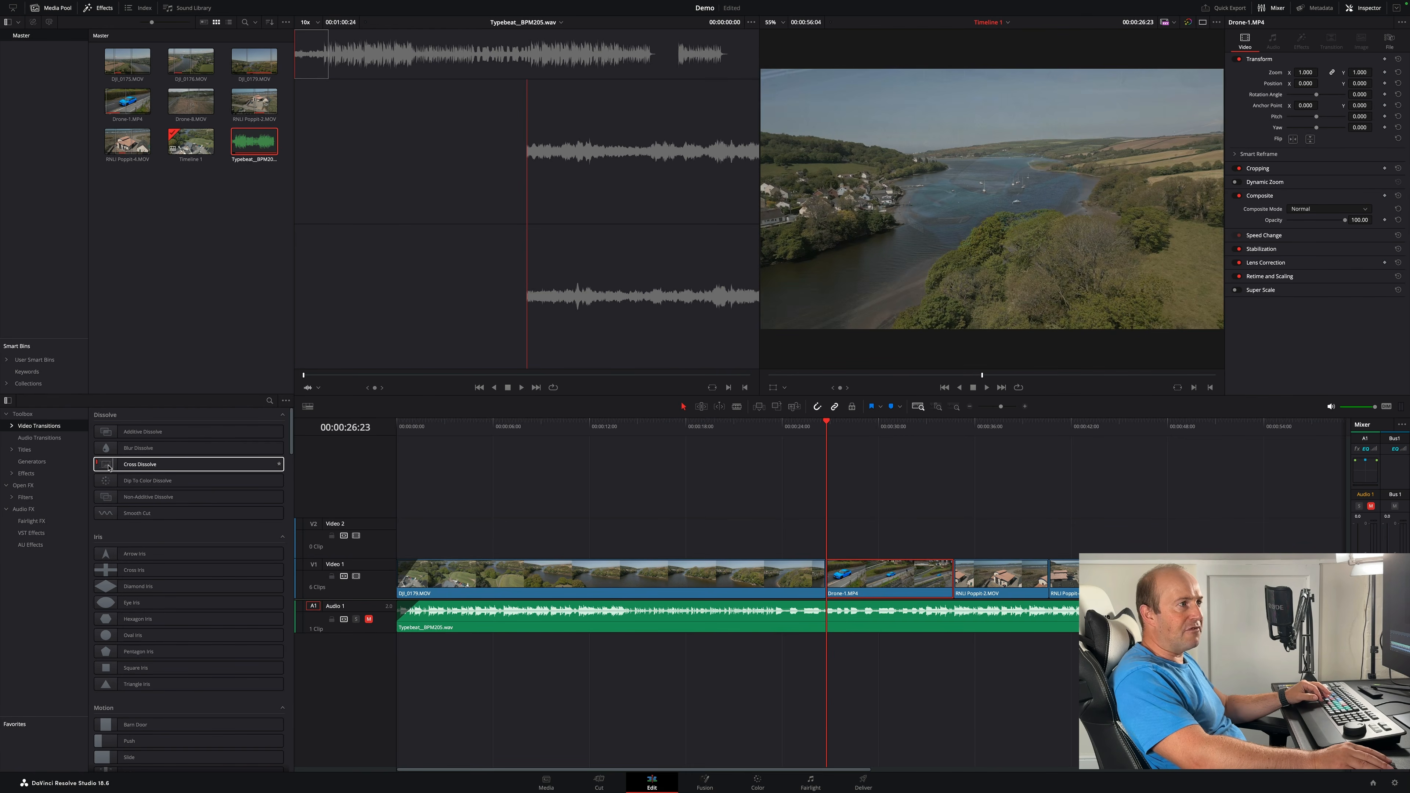
{"action": "left_click_drag", "start_coordinate": [109, 468], "coordinate": [829, 573]}
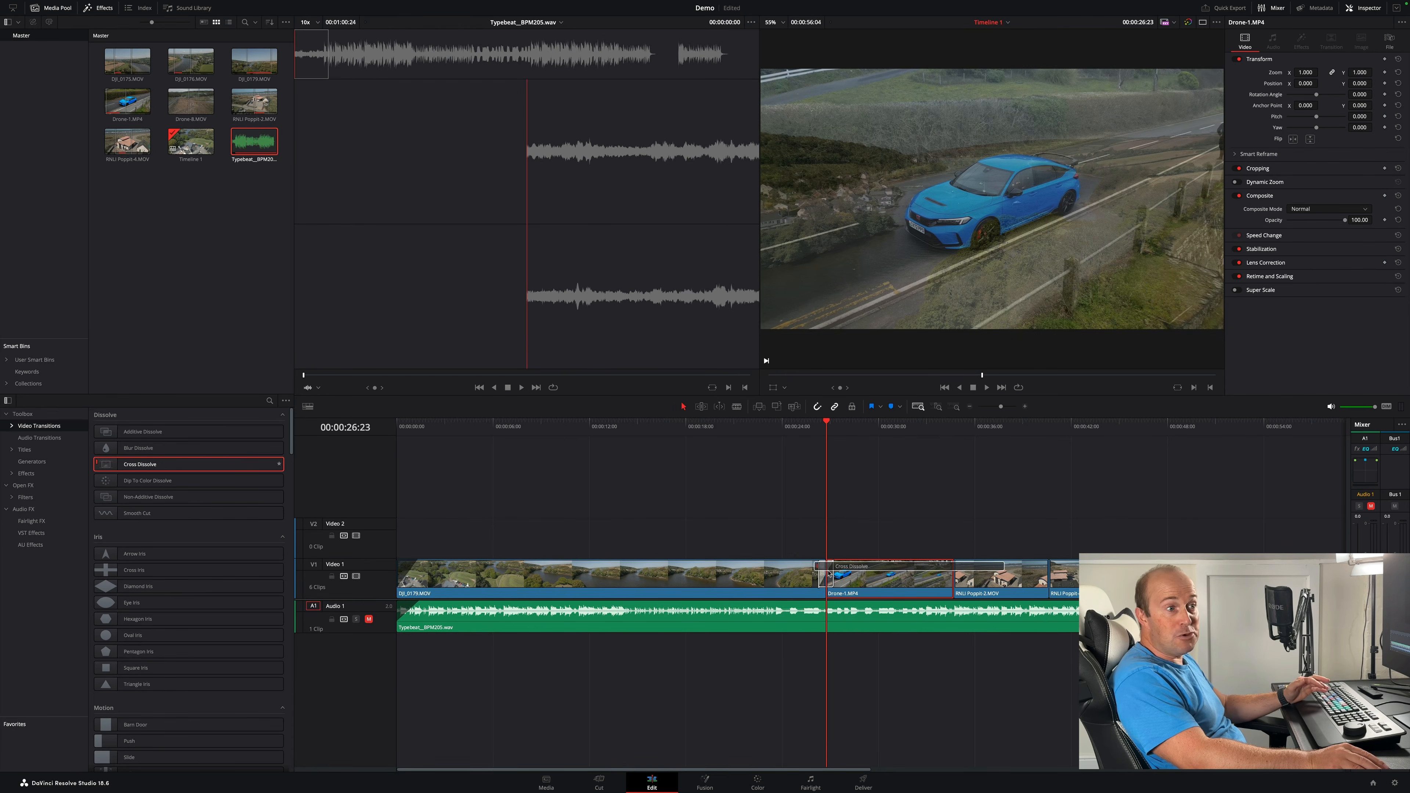
{"action": "left_click_drag", "start_coordinate": [828, 573], "coordinate": [829, 573]}
- Play back the cross dissolve between the first clip and Drone-1.MP4
{"action": "left_click", "coordinate": [808, 427]}
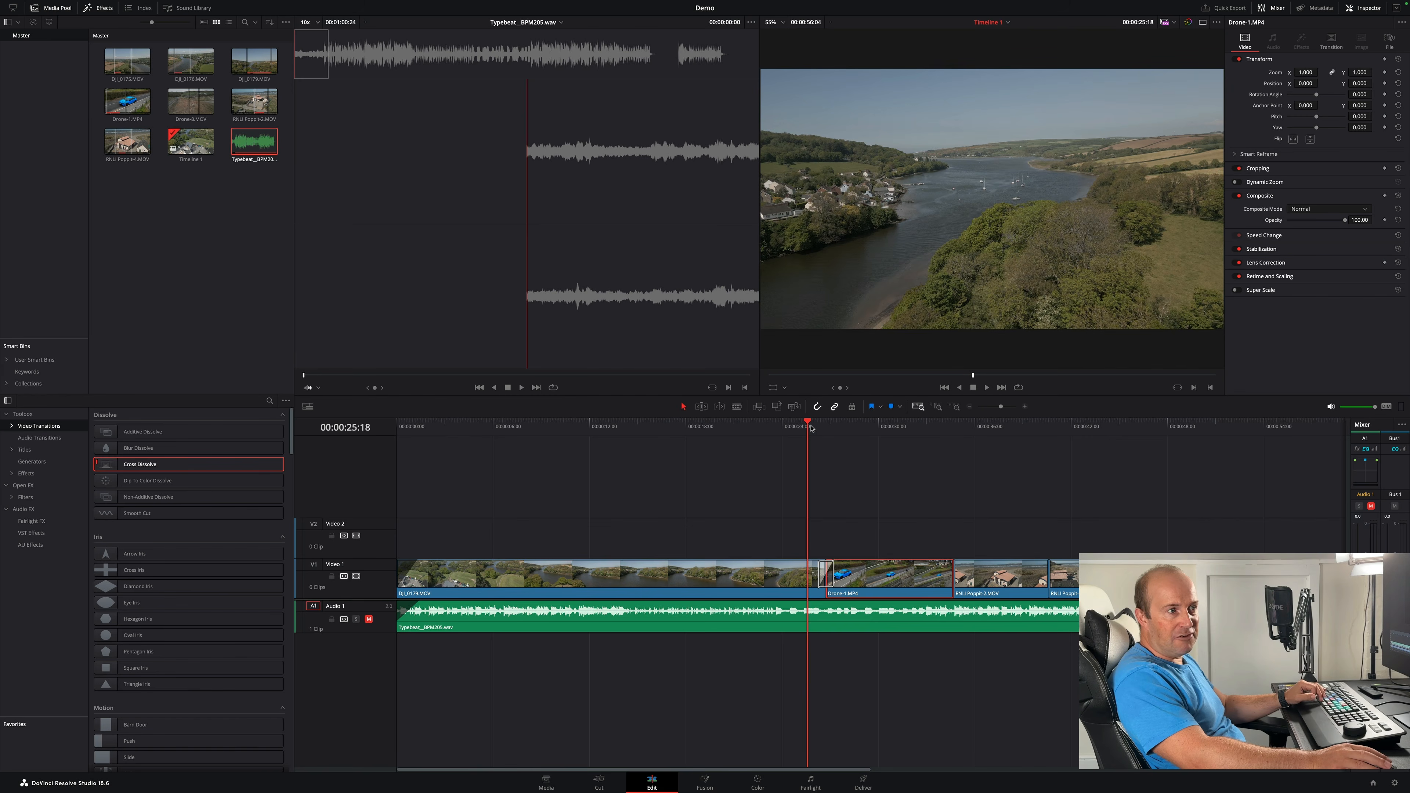
{"action": "key", "text": "space"}
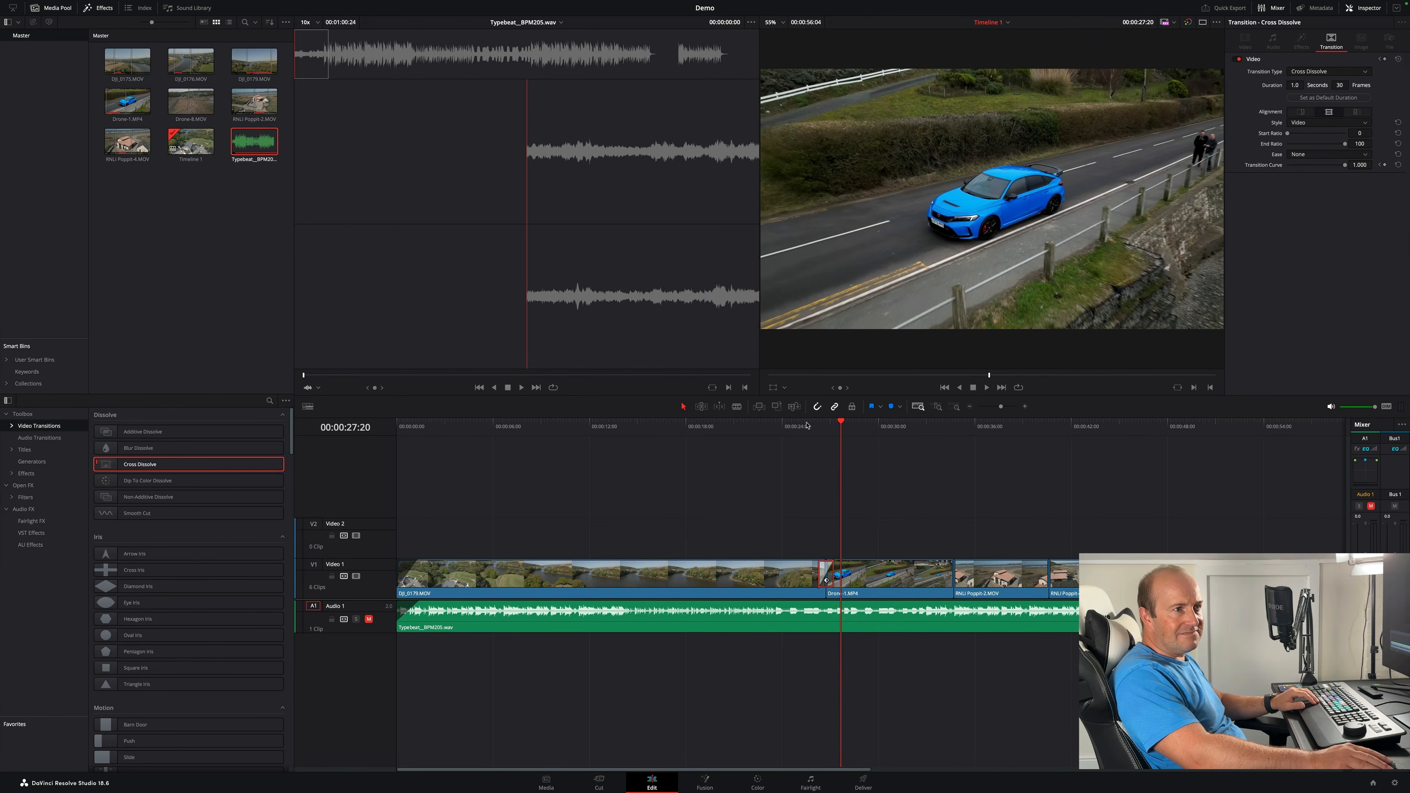
{"action": "left_click", "coordinate": [808, 425]}
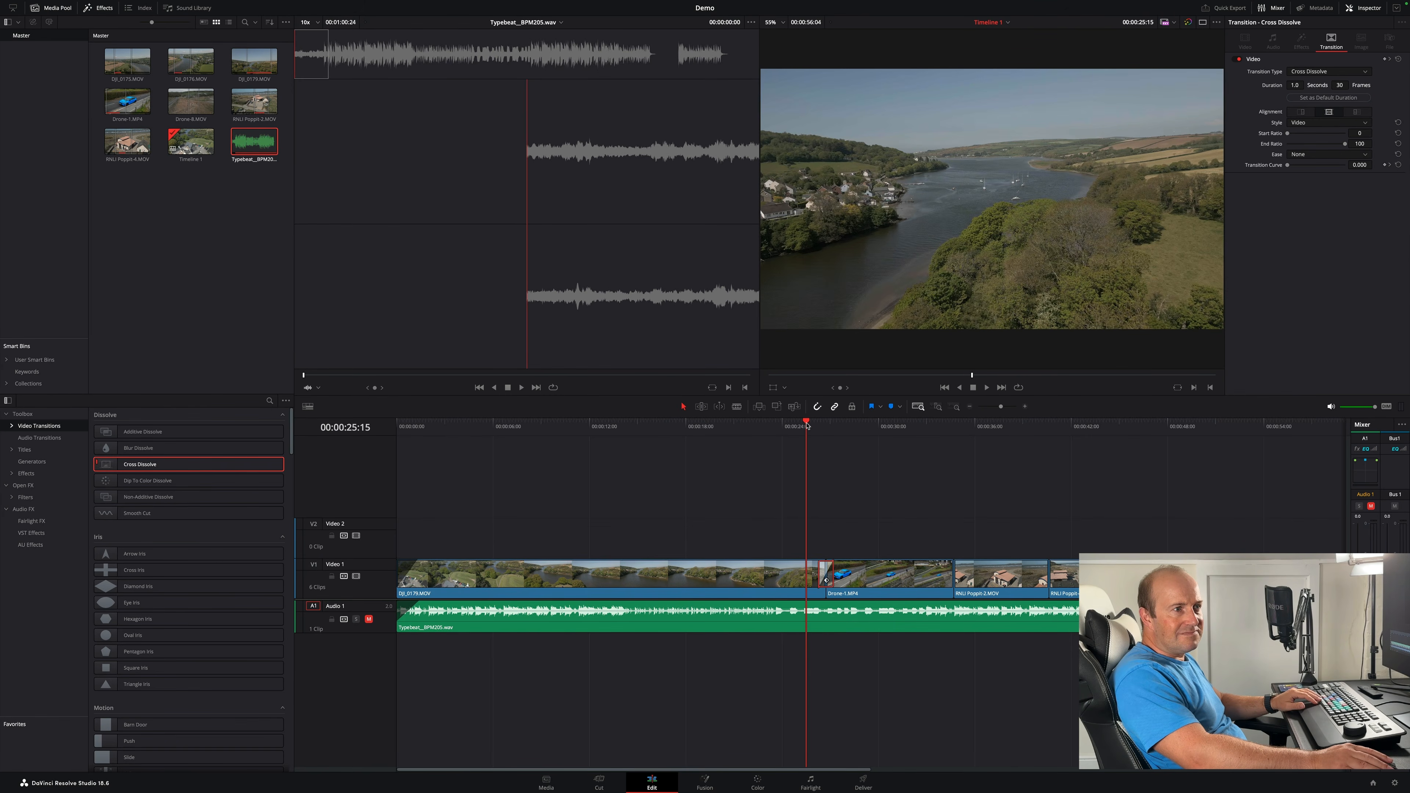
{"action": "key", "text": "space"}
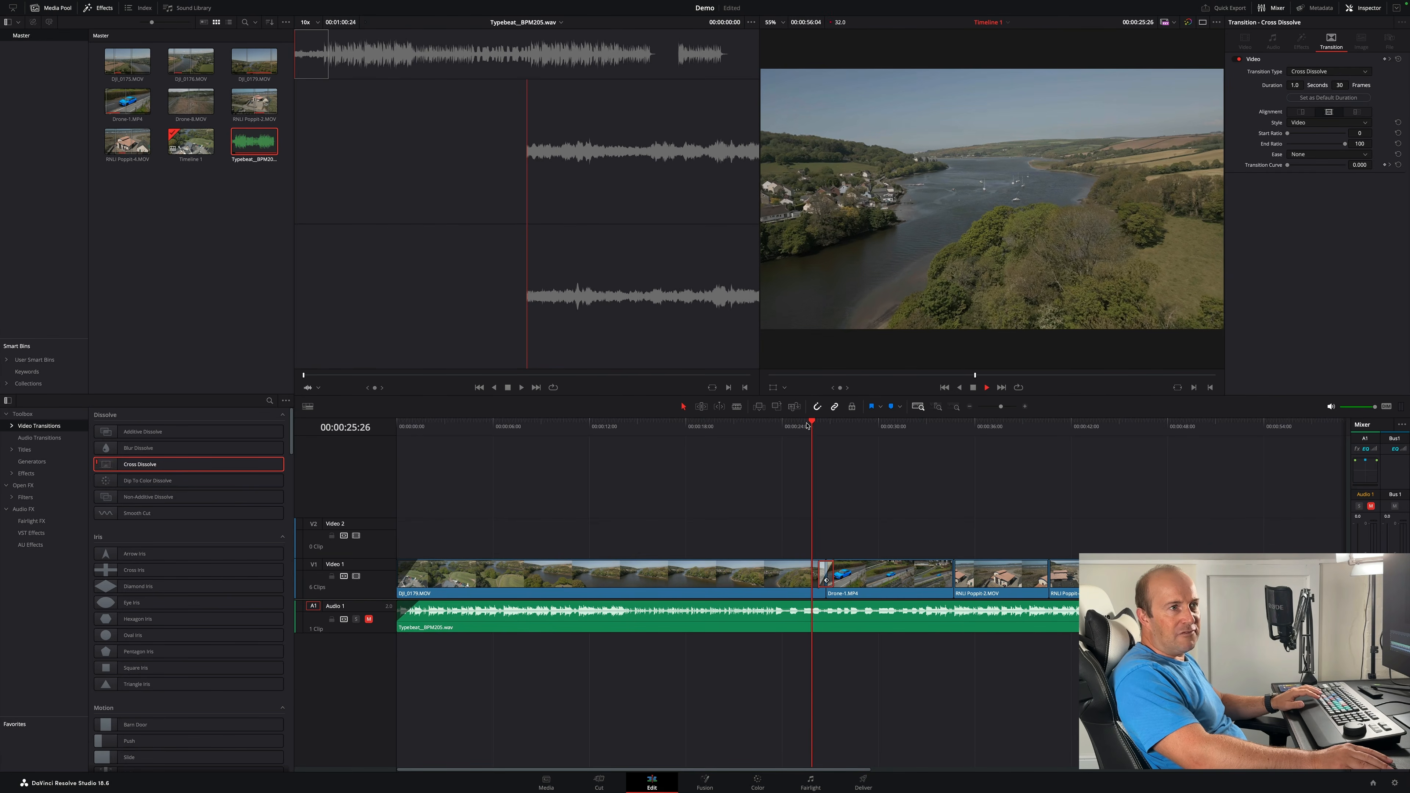
{"action": "key", "text": "Up"}
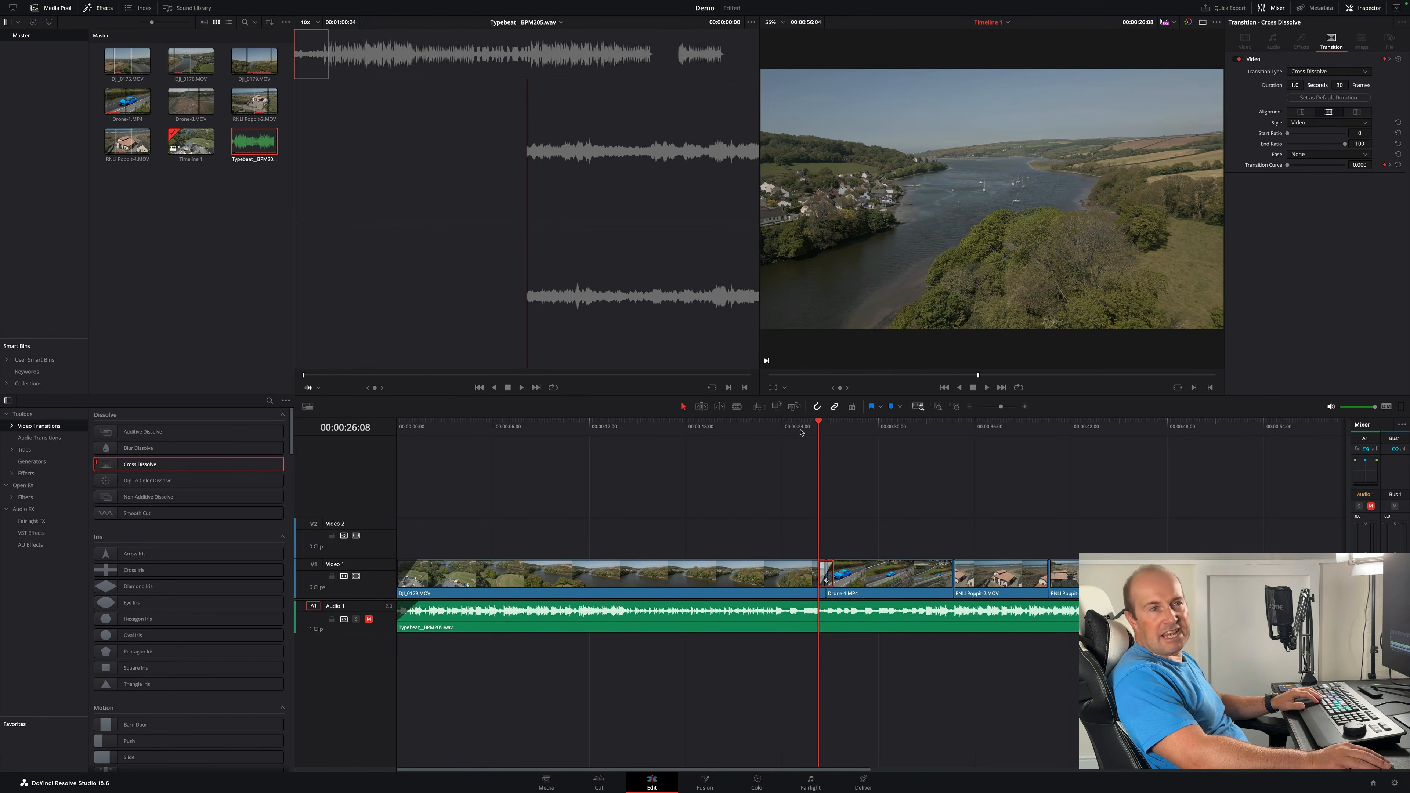
- Set the playback Render Cache to Smart
{"action": "mouse_move", "coordinate": [209, 3]}
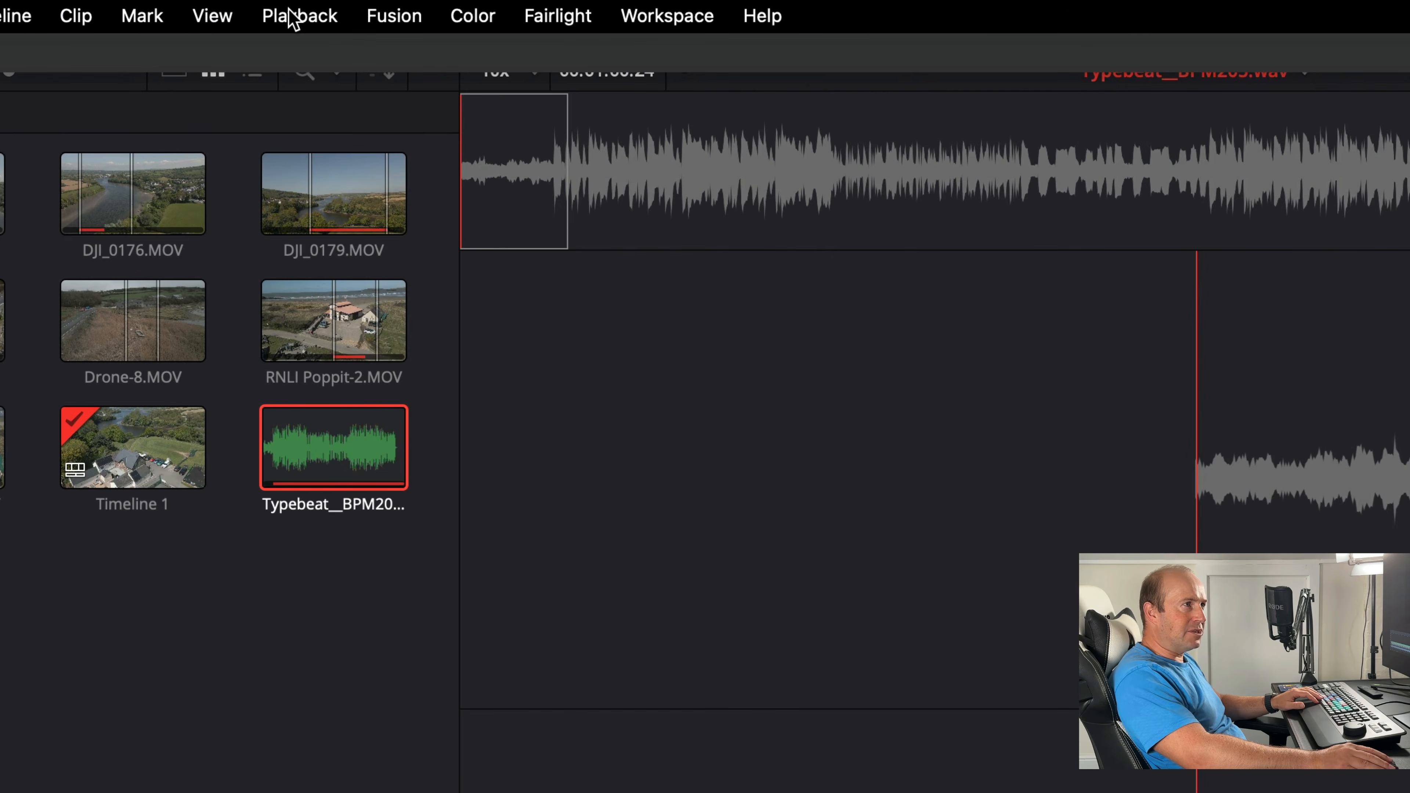
{"action": "left_click", "coordinate": [293, 19]}
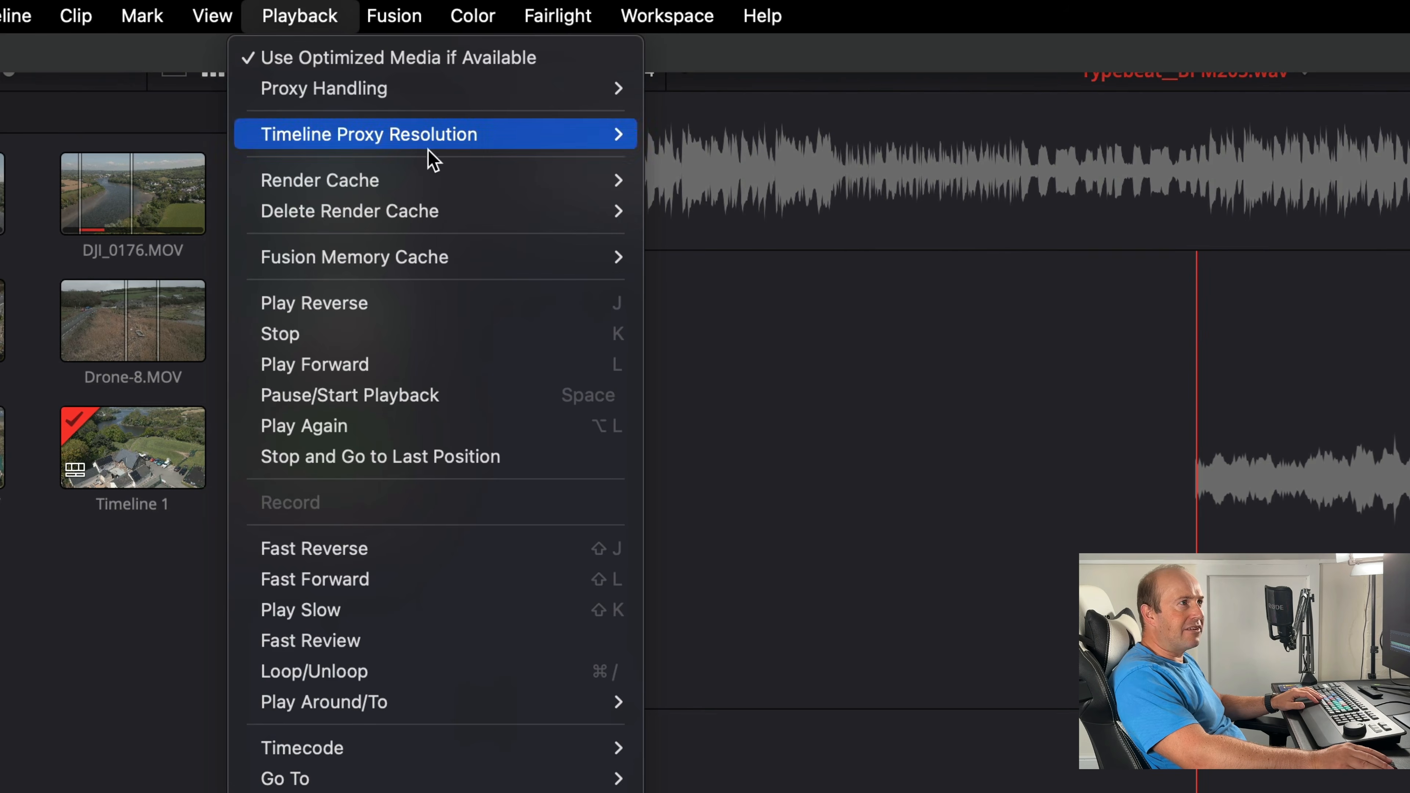
{"action": "mouse_move", "coordinate": [467, 179]}
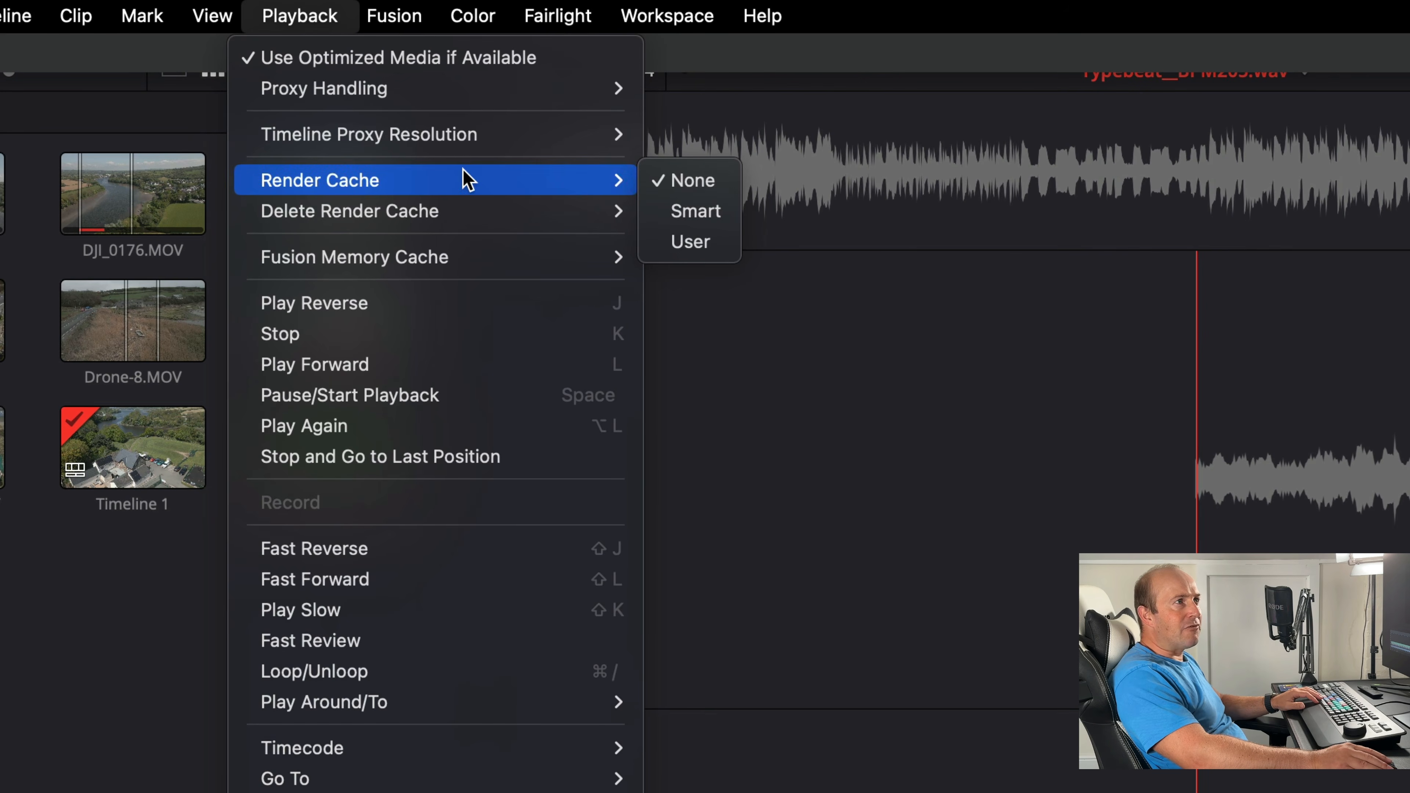
{"action": "left_click", "coordinate": [695, 211]}
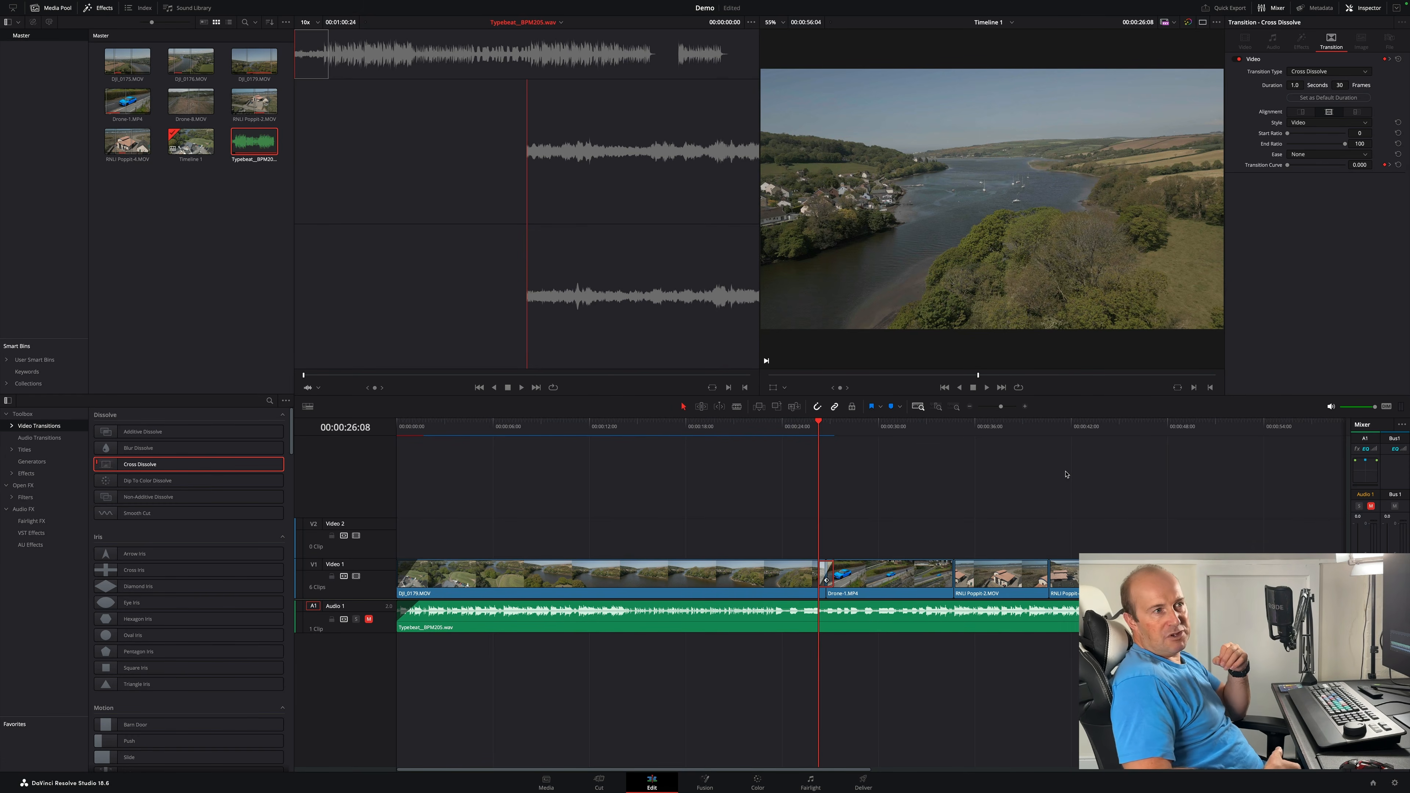
{"action": "left_click", "coordinate": [785, 462]}
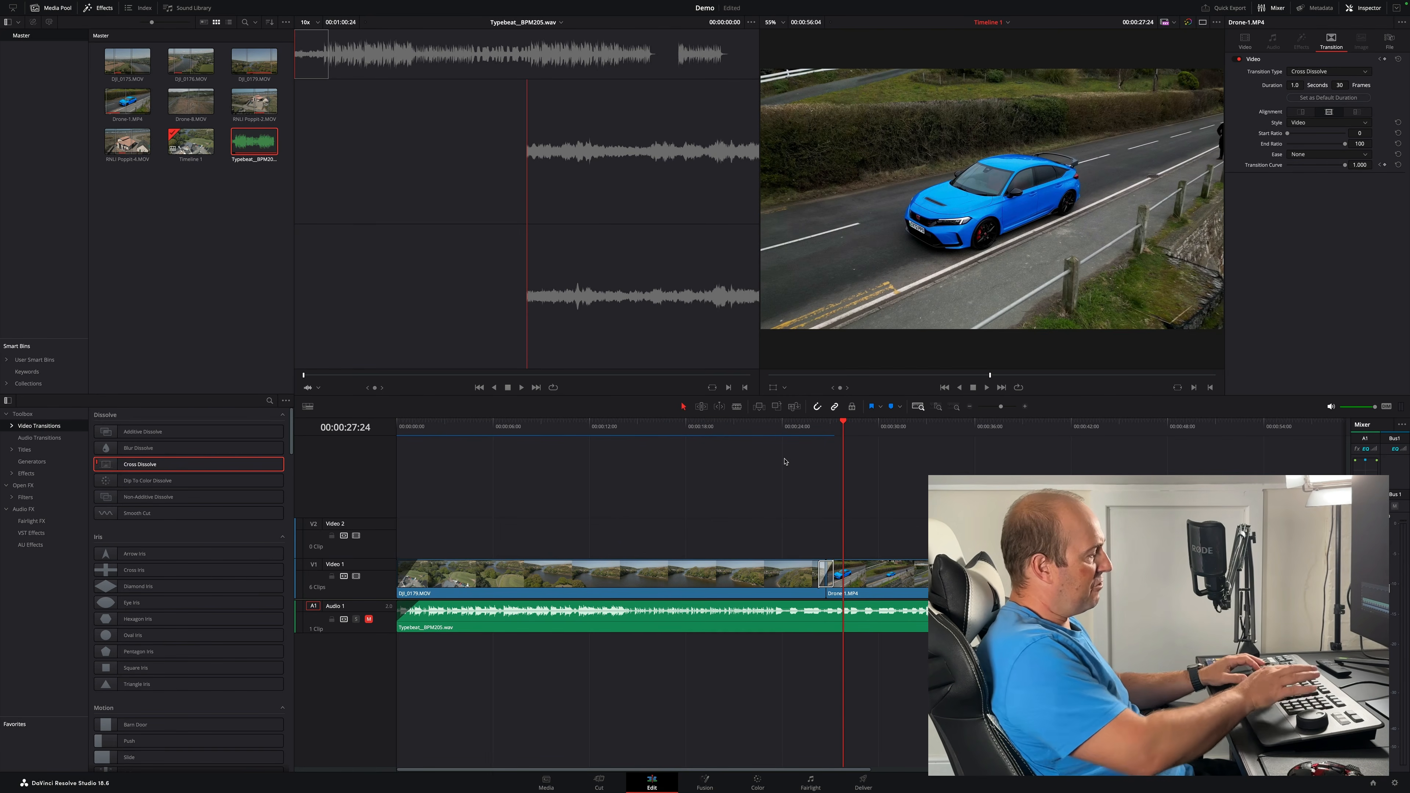
- Zoom into the timeline and delete the Cross Dissolve transition
{"action": "key", "text": "super+equal"}
{"action": "key", "text": "super+equal"}
{"action": "key", "text": "super+equal"}
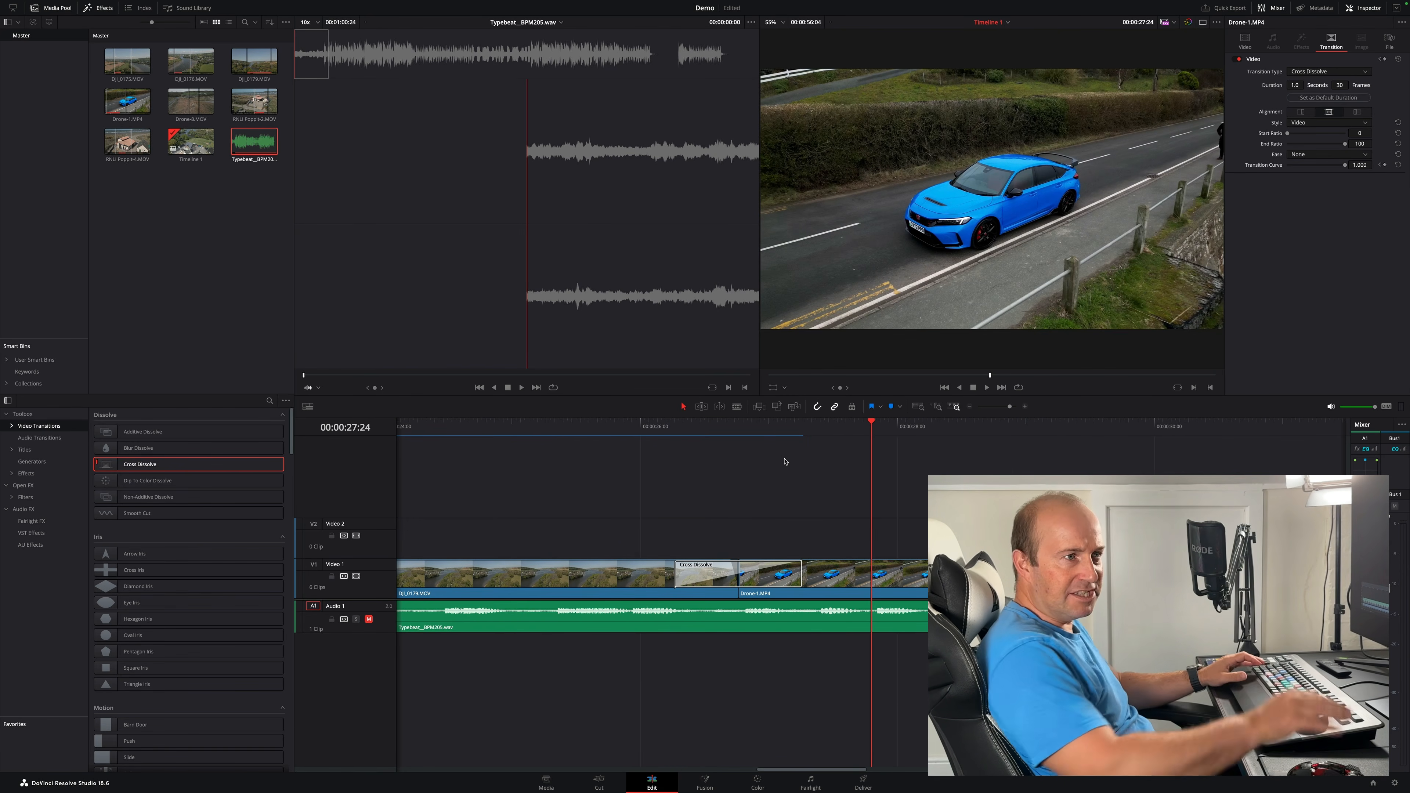
{"action": "left_click", "coordinate": [714, 575]}
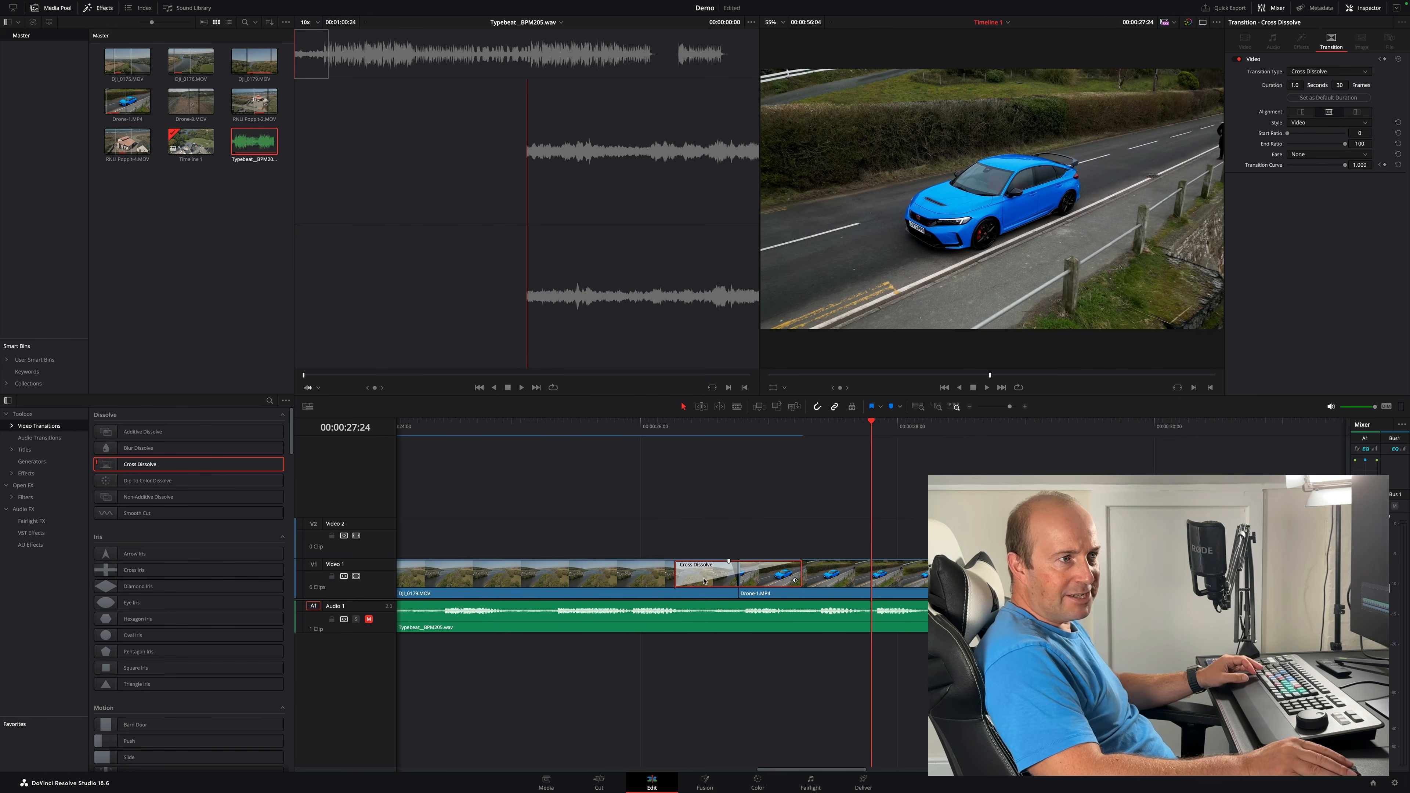
{"action": "key", "text": "Delete"}
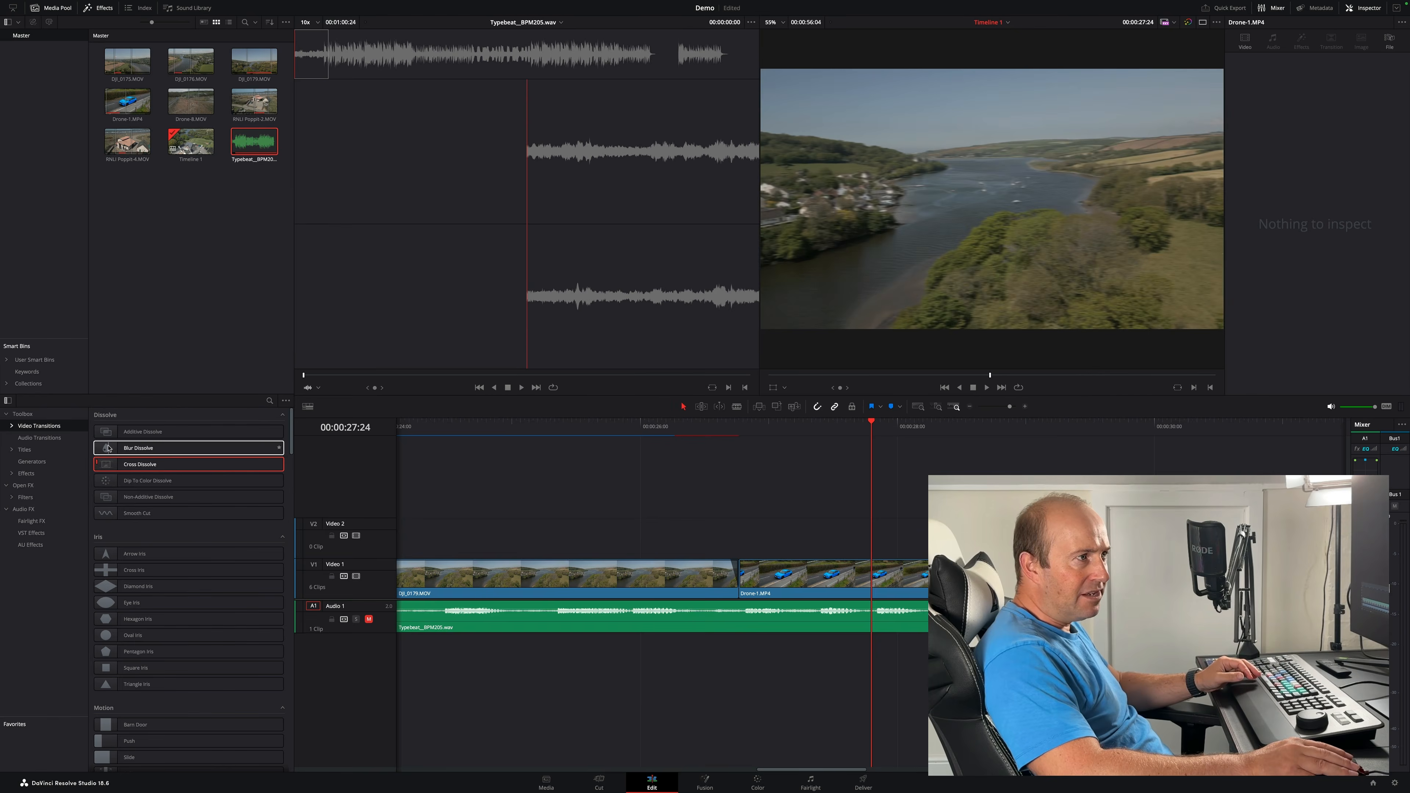
- Try to add a Blur Dissolve transition at the cut before Drone-1.MP4
{"action": "left_click_drag", "start_coordinate": [108, 447], "coordinate": [739, 584]}
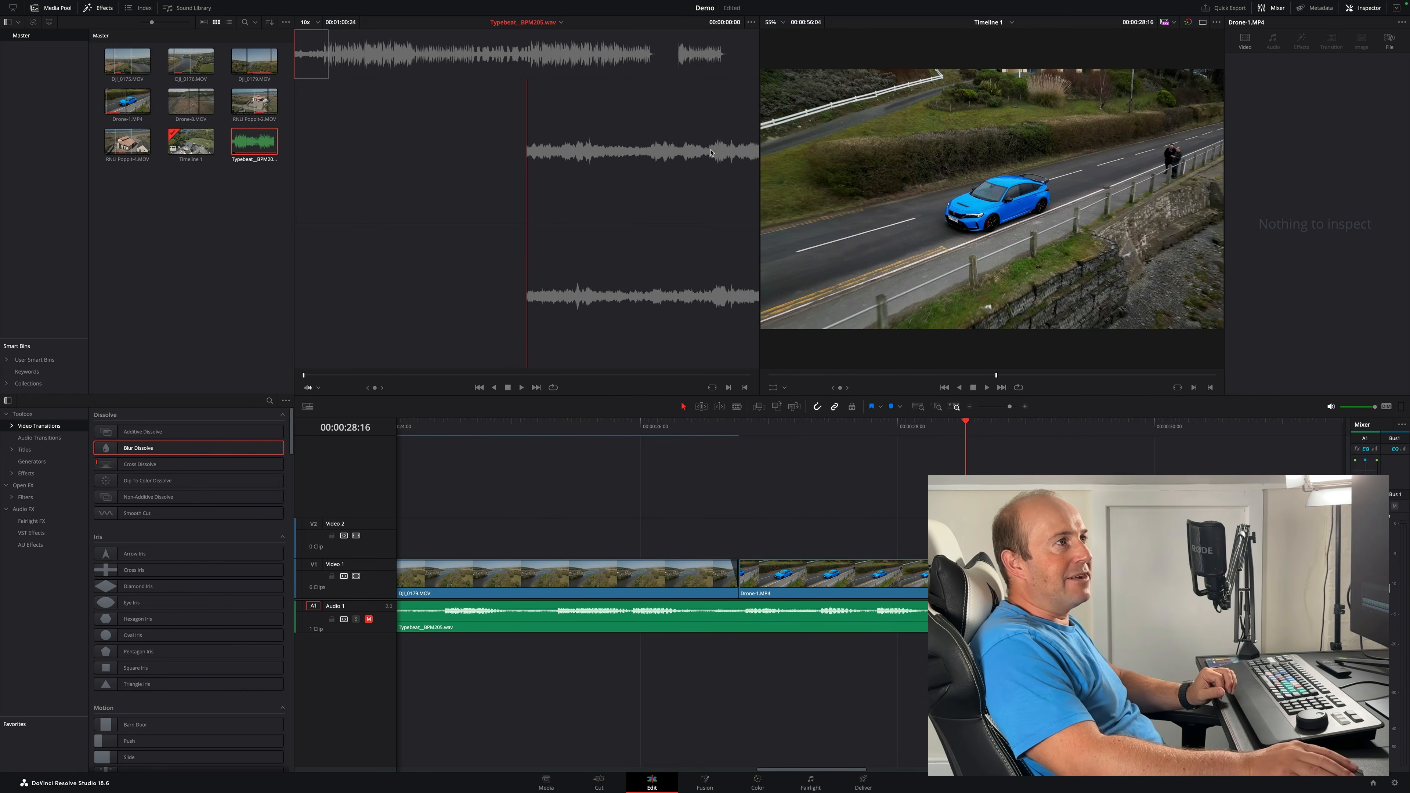
{"action": "left_click", "coordinate": [99, 8]}
{"action": "left_click", "coordinate": [99, 8]}
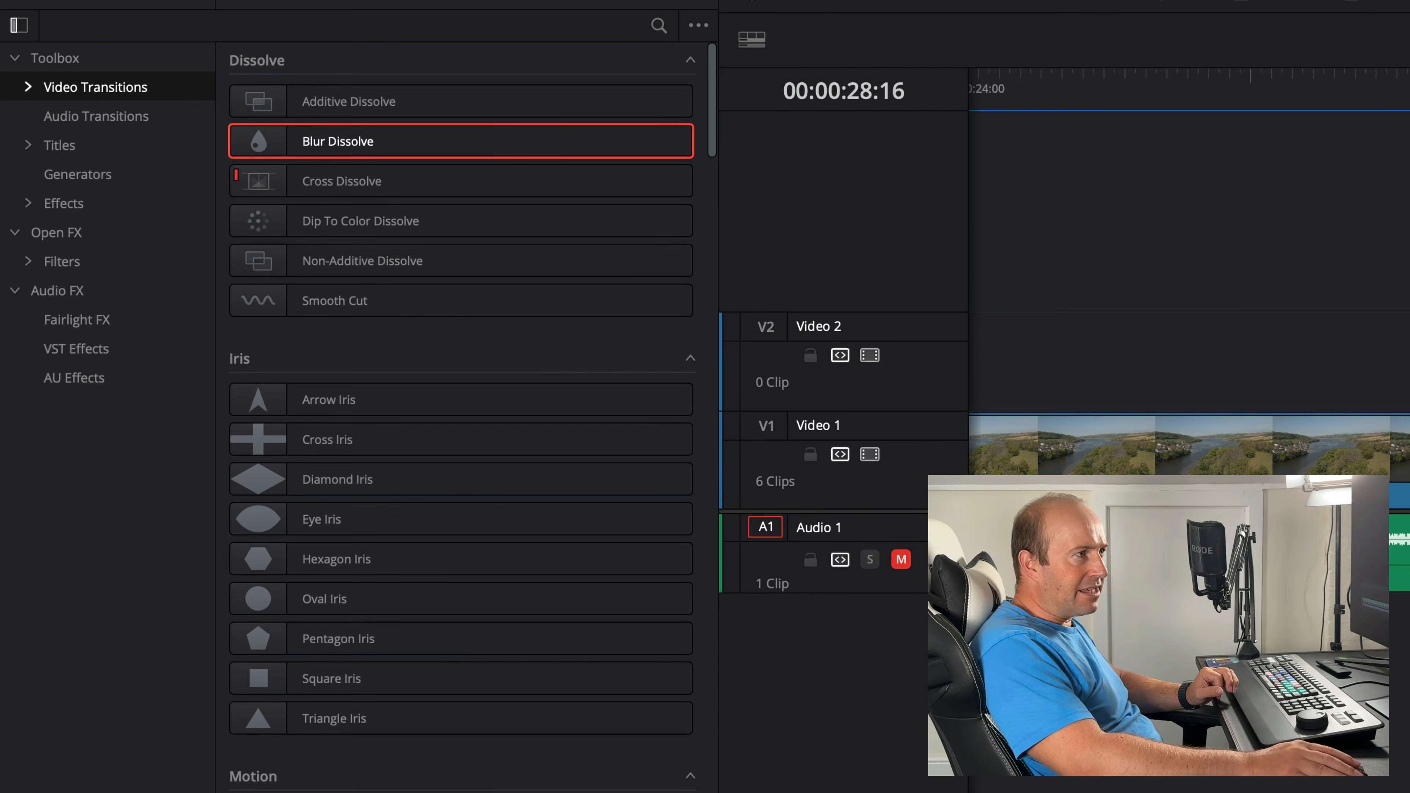
- Open the Titles category and place a Left Lower Third title on Video 2 above the start of Drone-1.MP4
{"action": "left_click", "coordinate": [27, 146]}
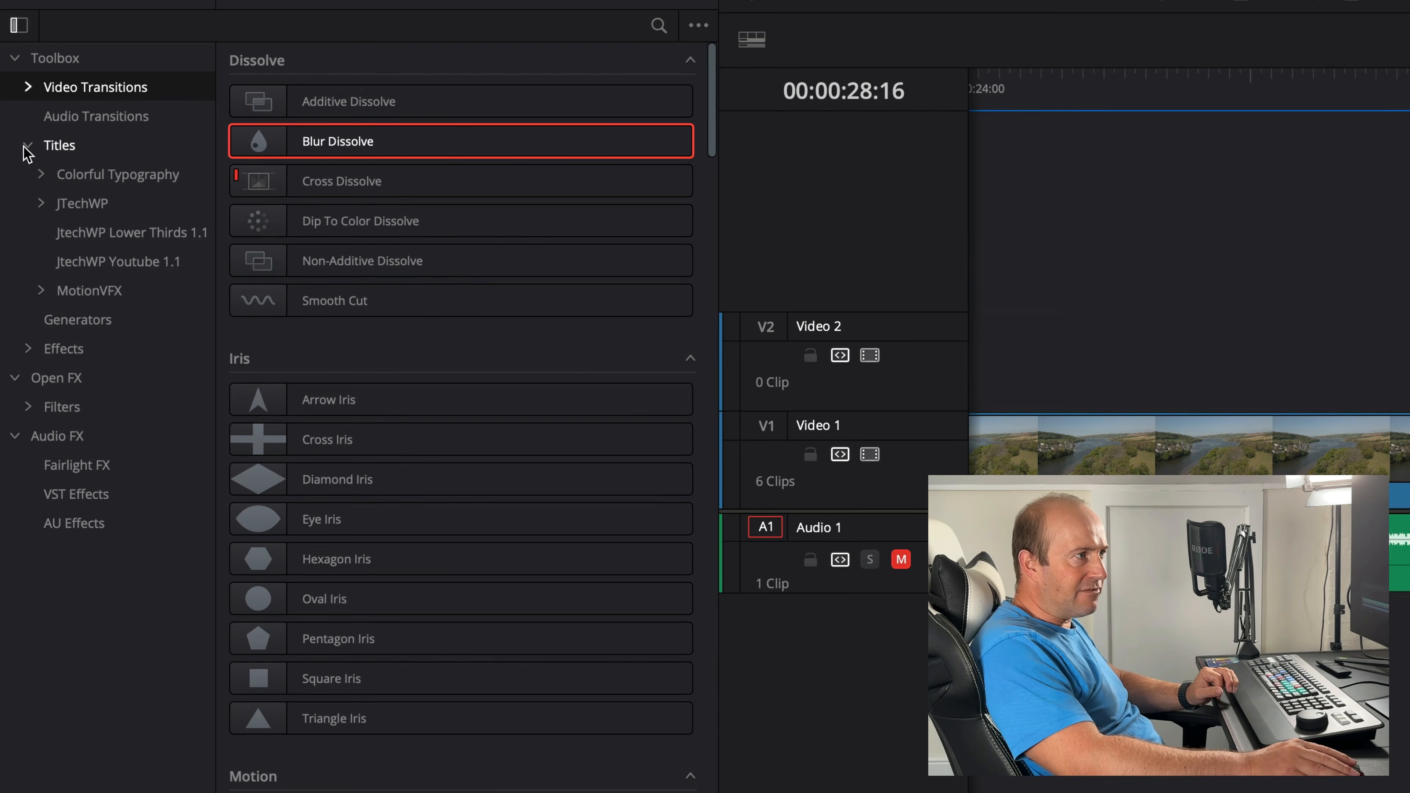
{"action": "left_click", "coordinate": [59, 145]}
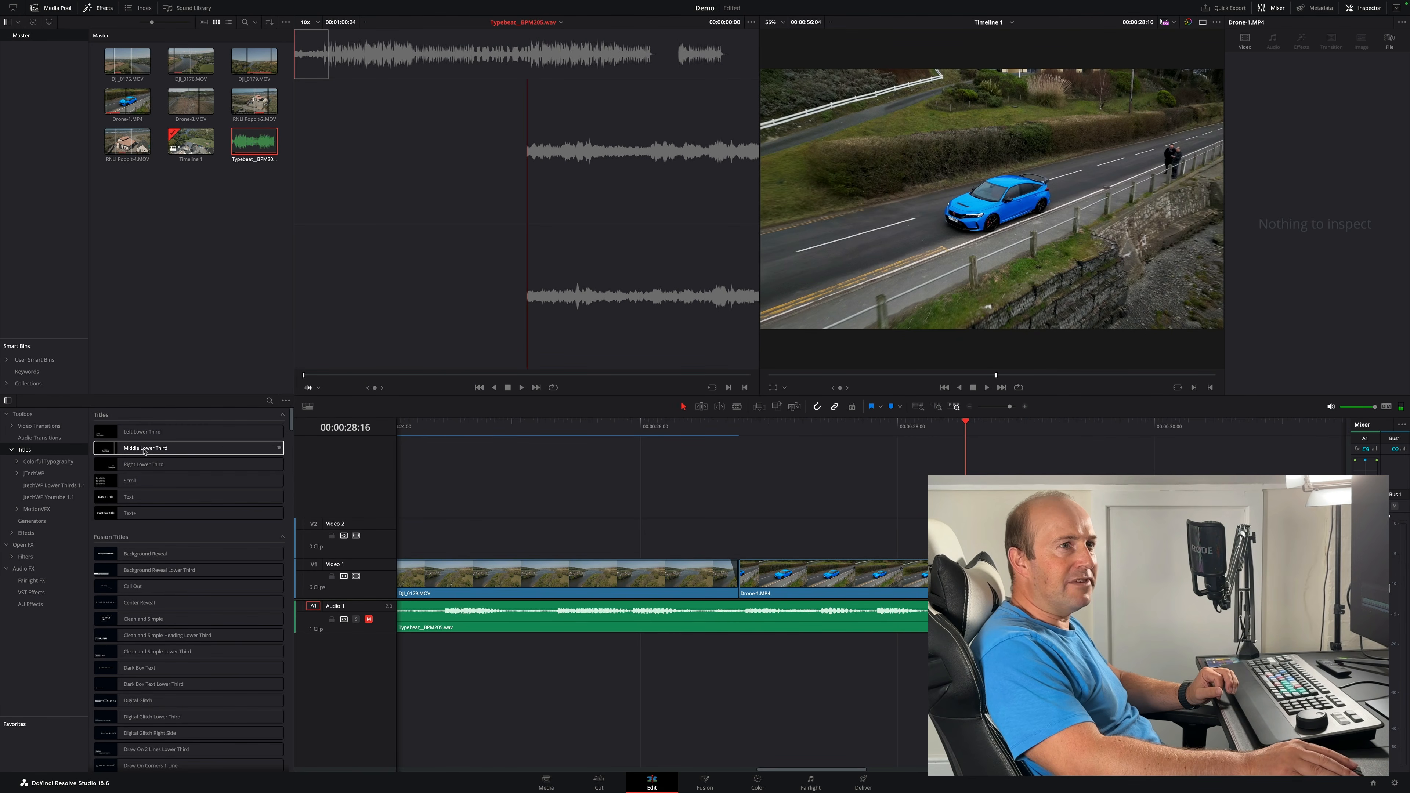
{"action": "left_click", "coordinate": [955, 578]}
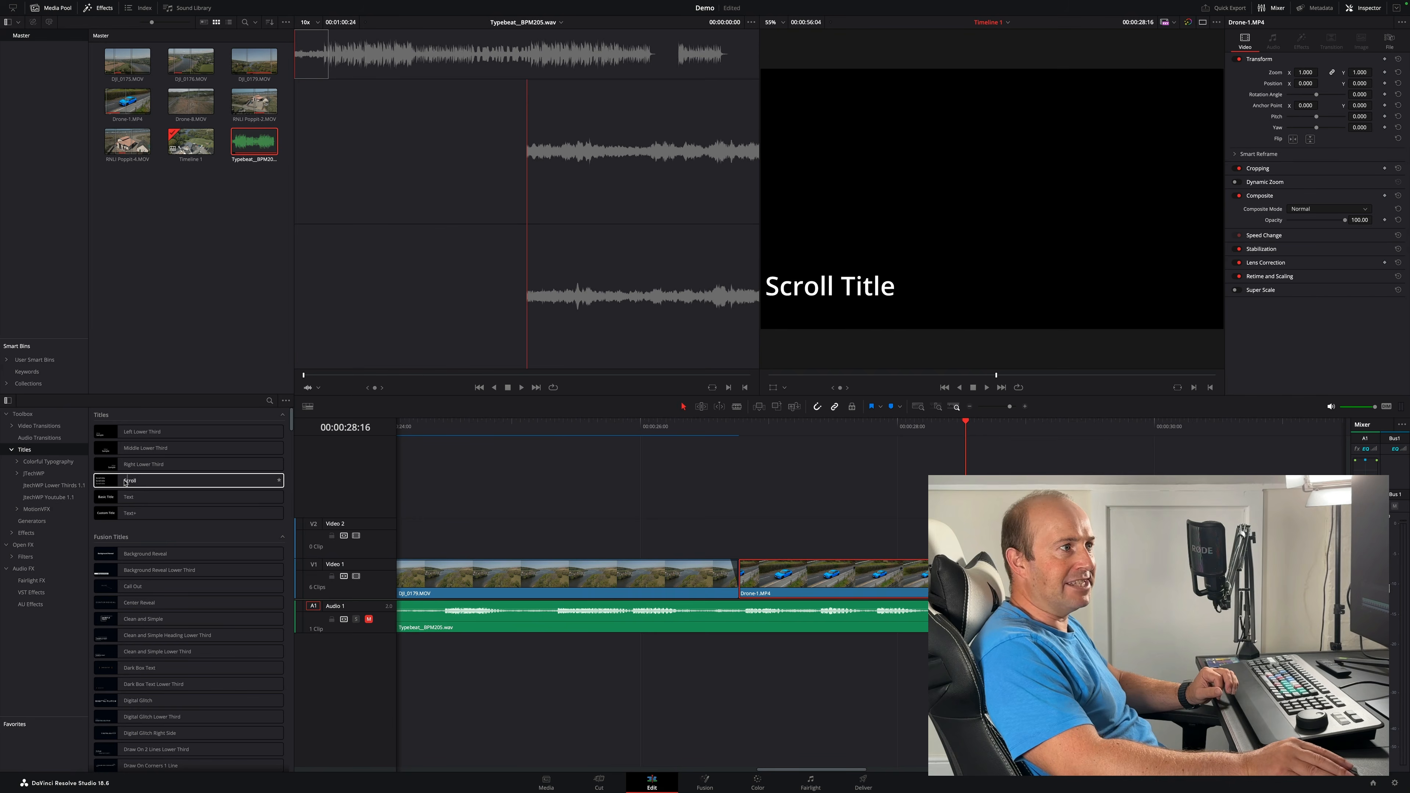
{"action": "left_click", "coordinate": [105, 433]}
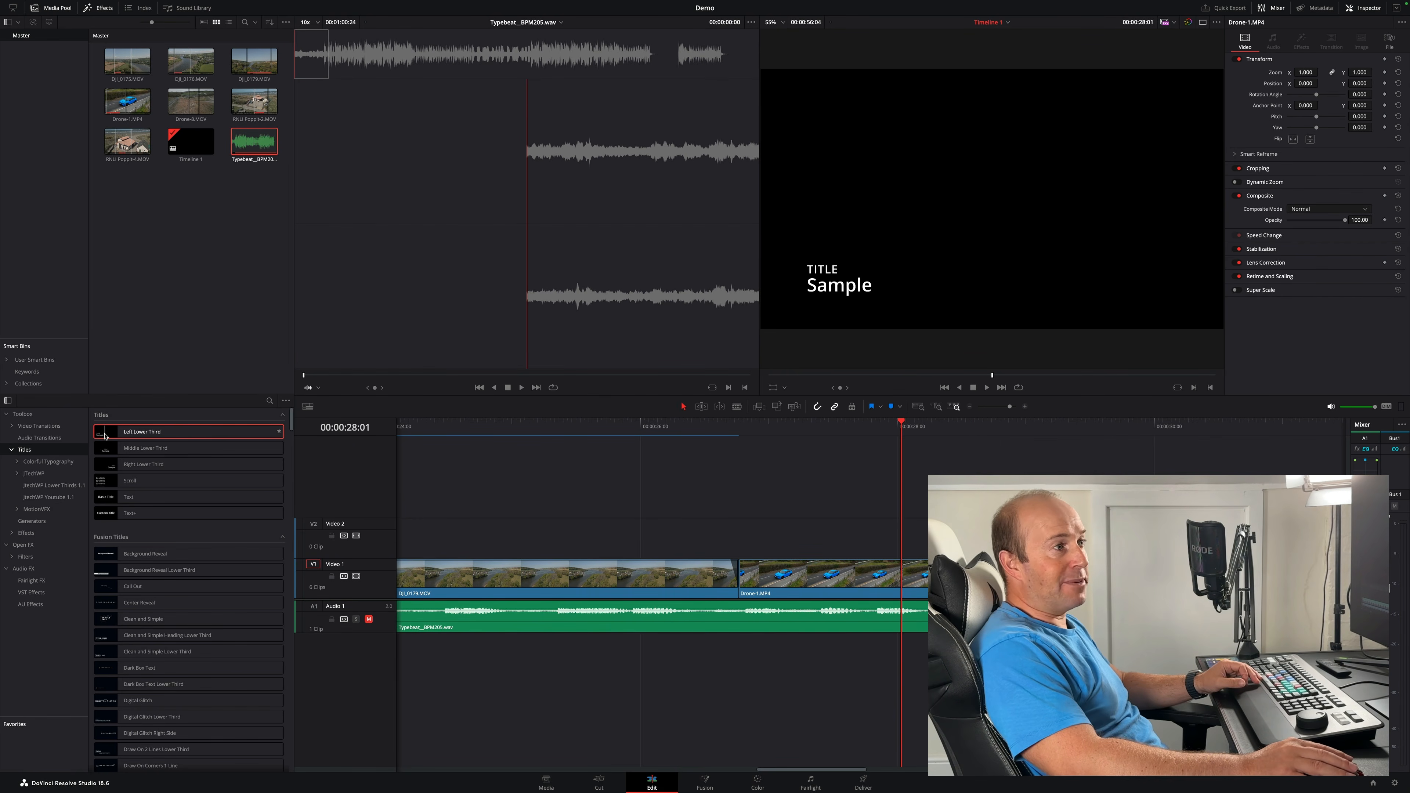
{"action": "left_click_drag", "start_coordinate": [110, 436], "coordinate": [742, 538]}
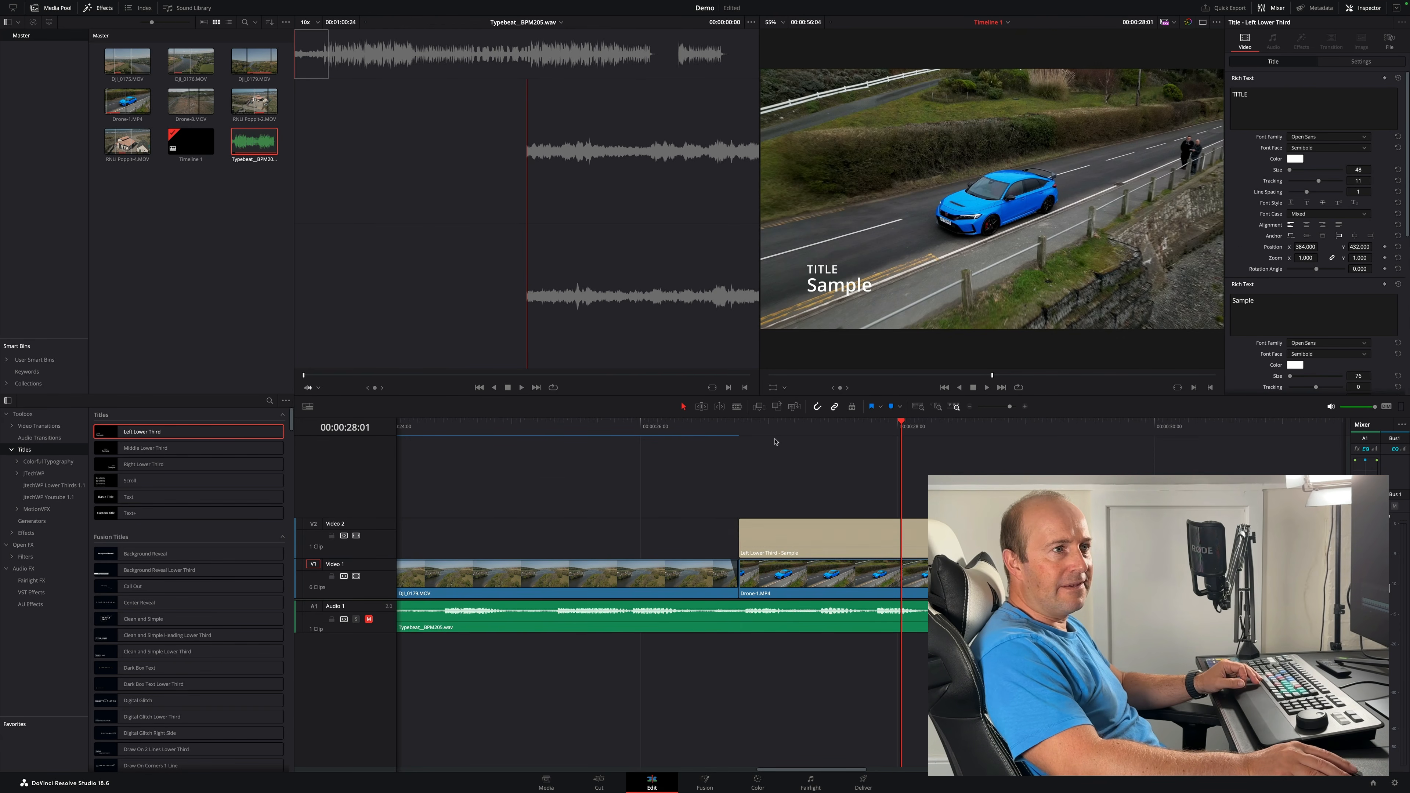
- Move the playhead over the title and view its text settings in the Inspector
{"action": "left_click", "coordinate": [833, 431]}
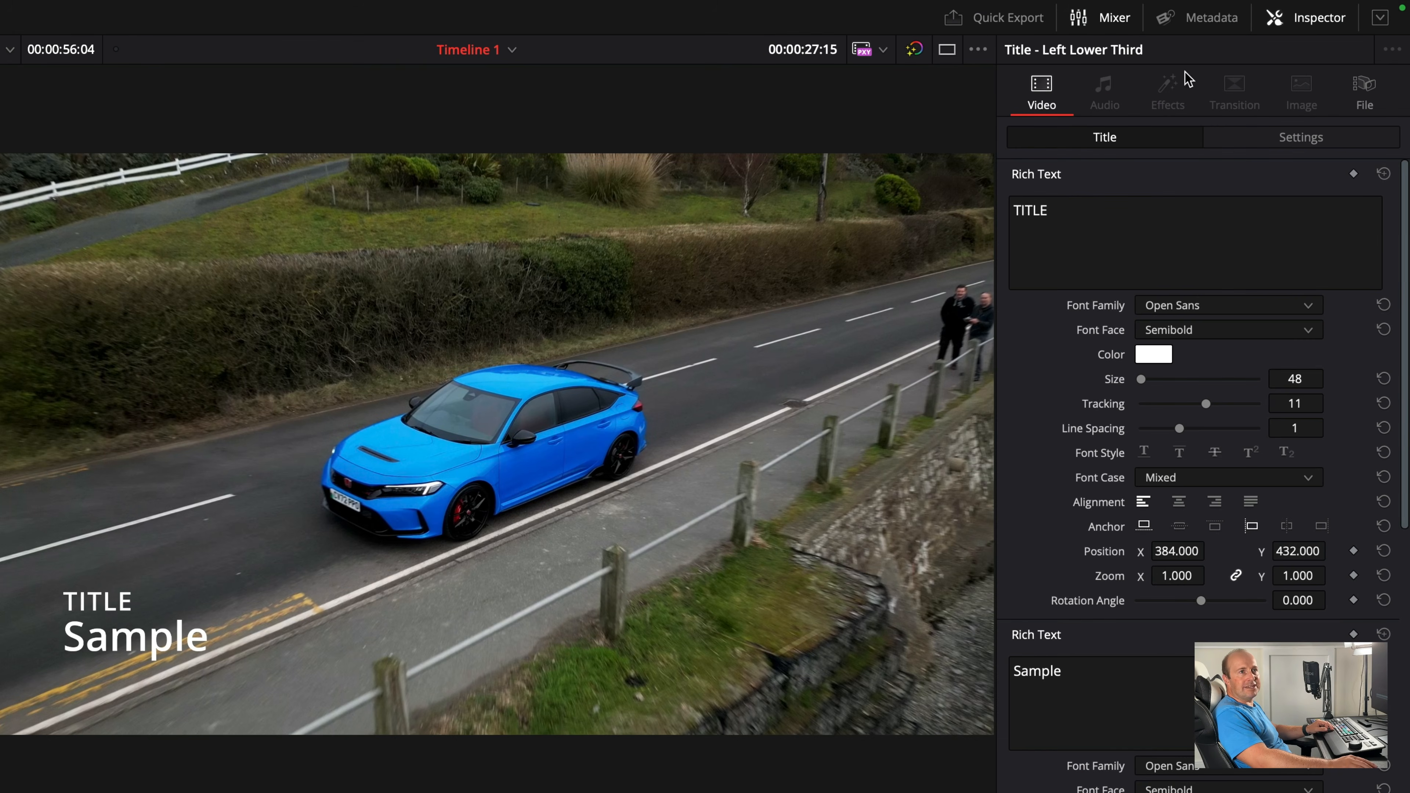
{"action": "left_click", "coordinate": [1327, 20]}
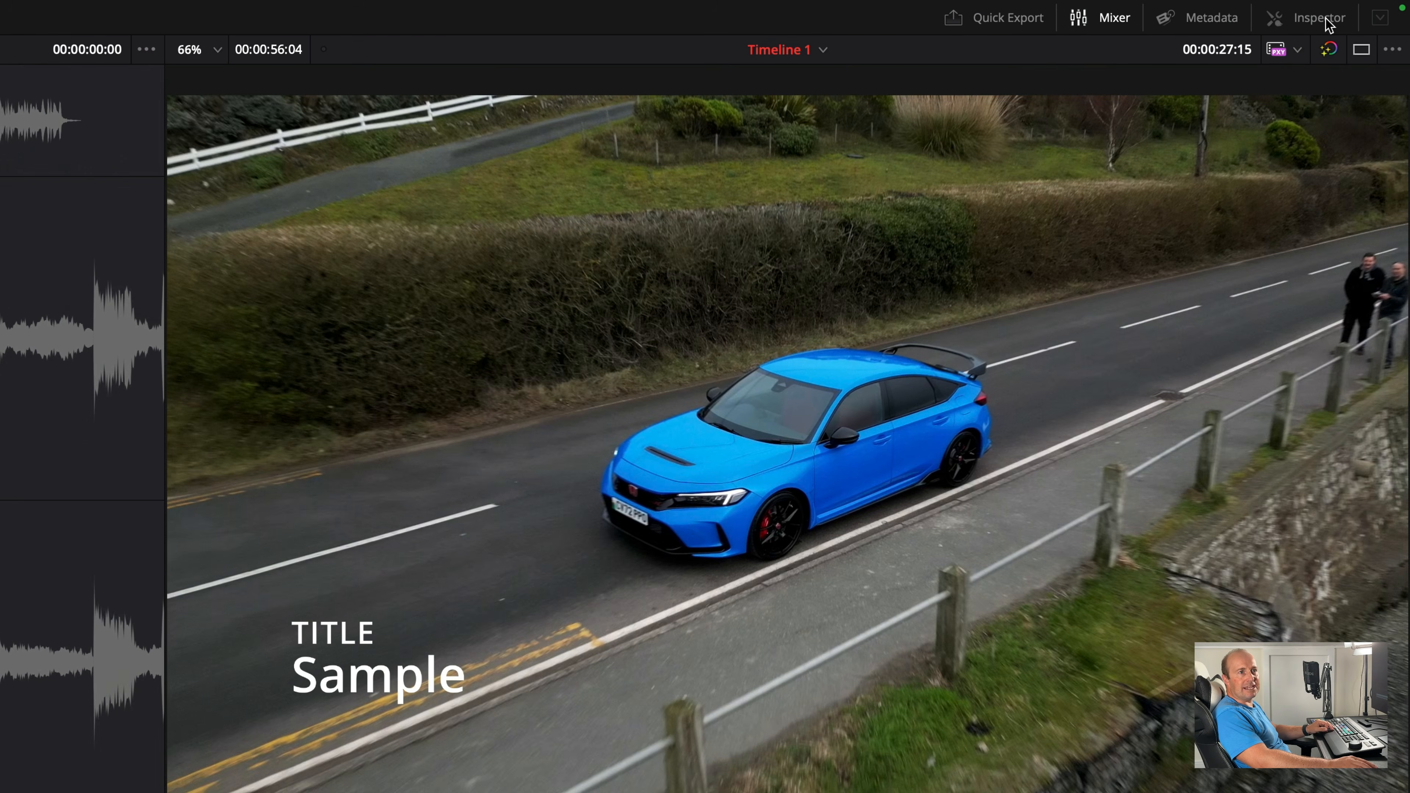
{"action": "left_click", "coordinate": [1330, 22]}
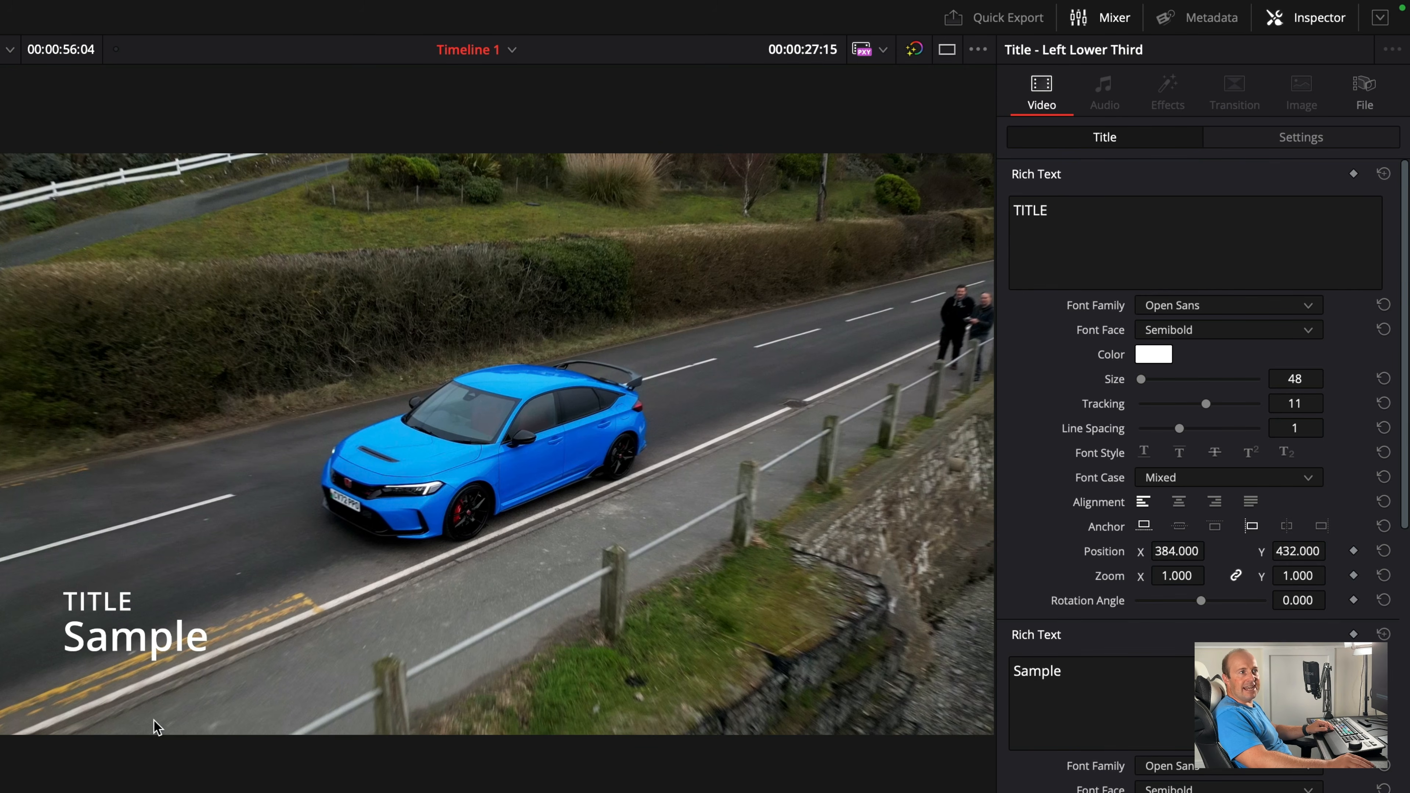
- Replace the lower-third's upper text line with "Honda Civic"
{"action": "double_click", "coordinate": [1065, 221]}
{"action": "type", "text": "Honda i"}
{"action": "key", "text": "BackSpace"}
{"action": "type", "text": "V"}
{"action": "key", "text": "BackSpace"}
{"action": "type", "text": "Civic"}
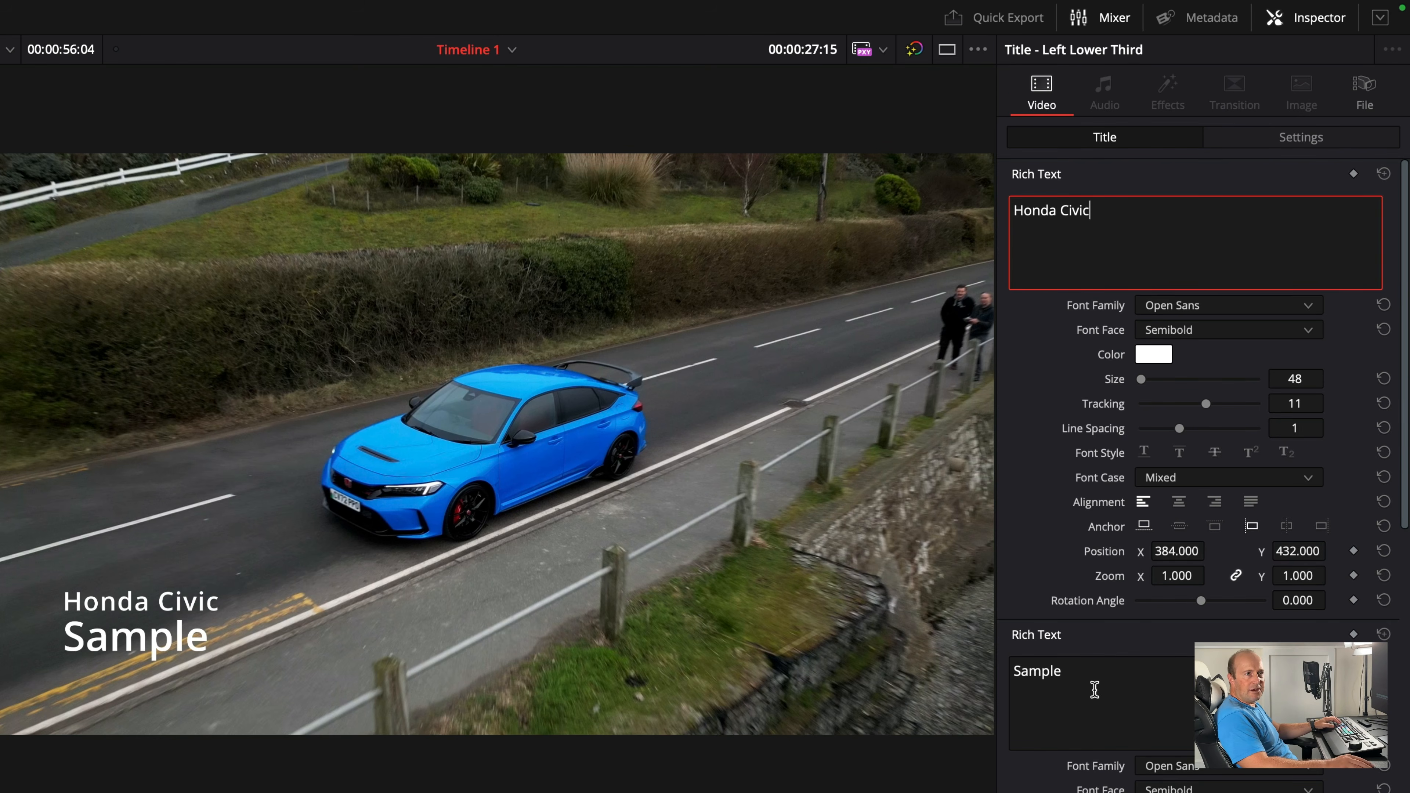
- Replace the lower-third's lower text line with "Type R"
{"action": "double_click", "coordinate": [1082, 684]}
{"action": "type", "text": "Y"}
{"action": "key", "text": "BackSpace"}
{"action": "type", "text": "Ty"}
{"action": "type", "text": "ep"}
{"action": "key", "text": "BackSpace"}
{"action": "key", "text": "BackSpace"}
{"action": "type", "text": "pe R"}
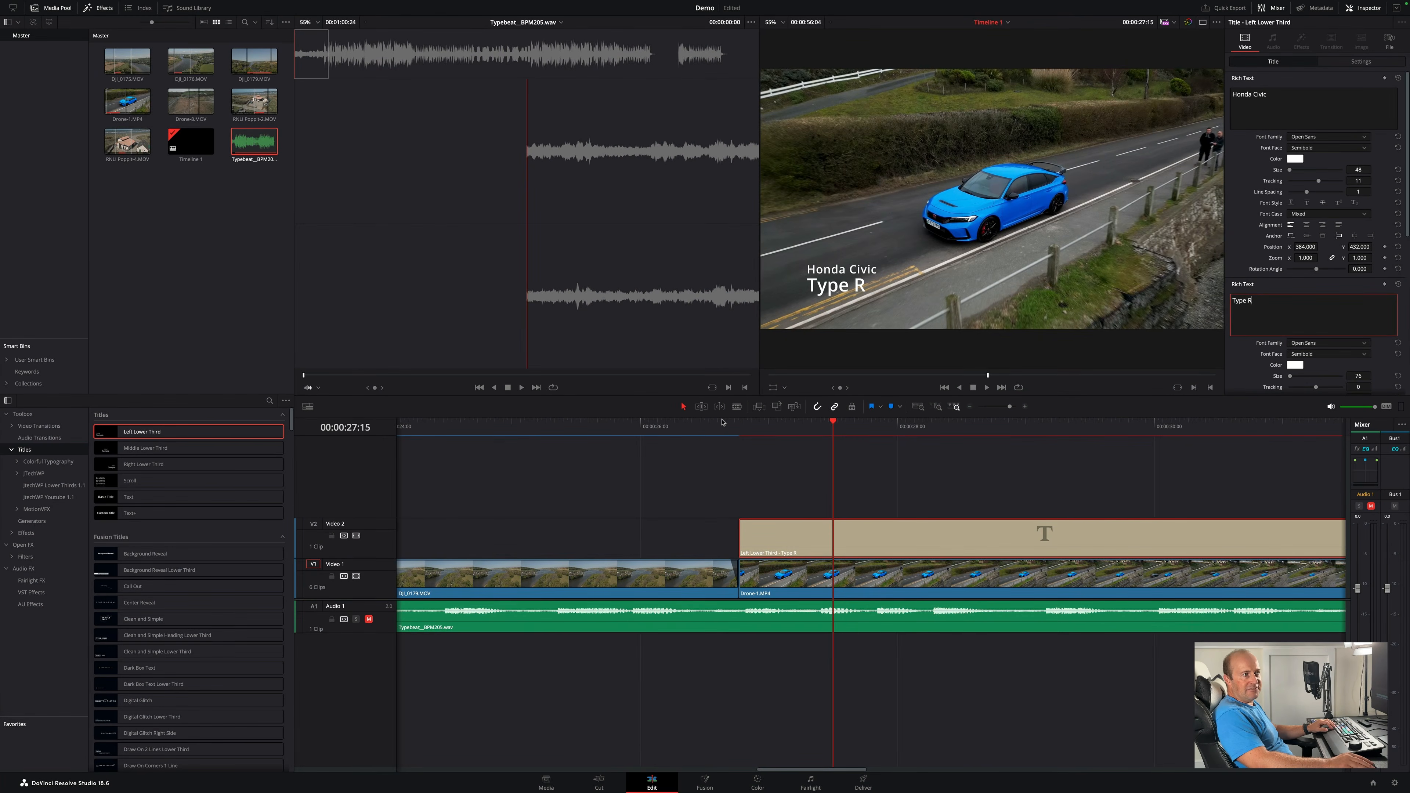
- Apply a Cross Dissolve video transition to the start of the Left Lower Third title and scrub across it
{"action": "left_click", "coordinate": [722, 422]}
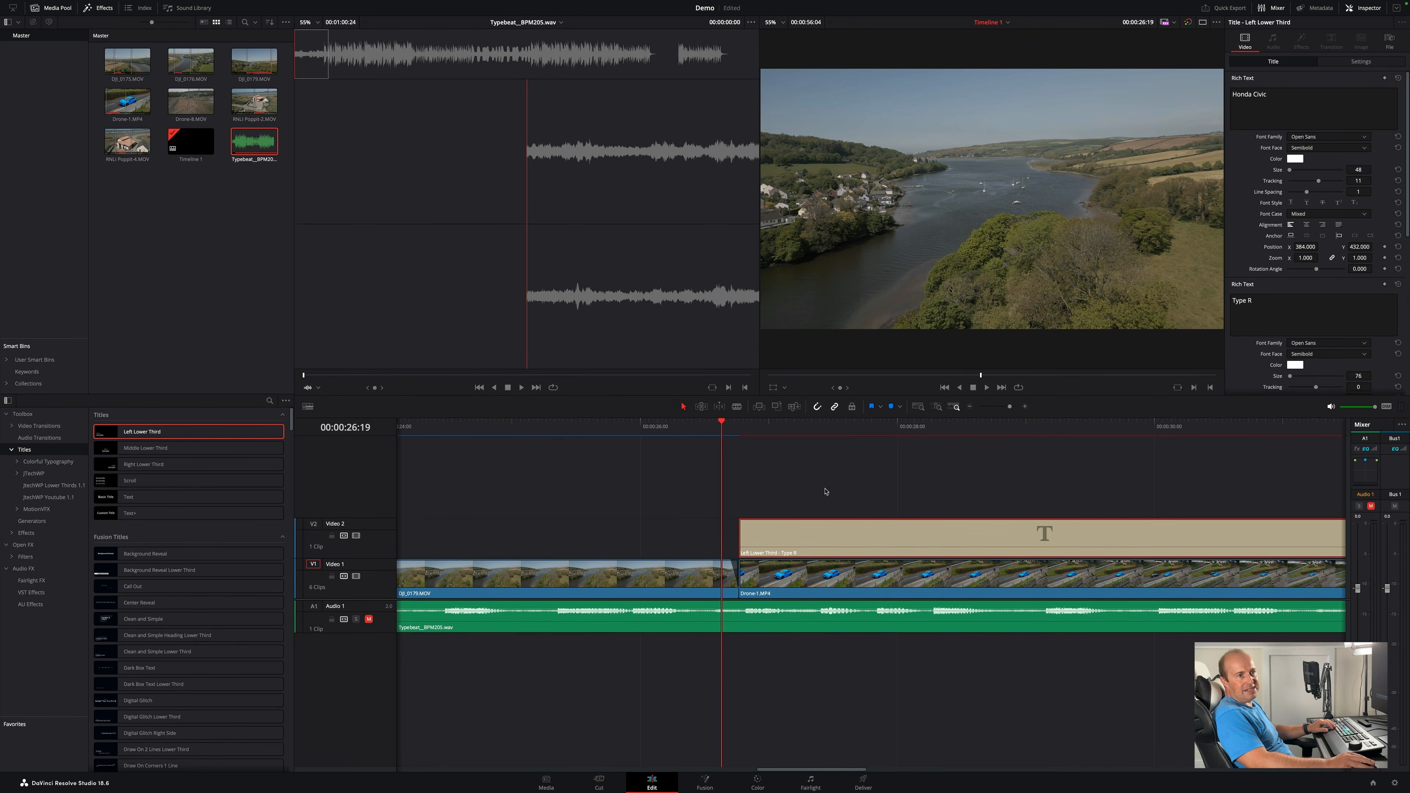
{"action": "left_click", "coordinate": [740, 433]}
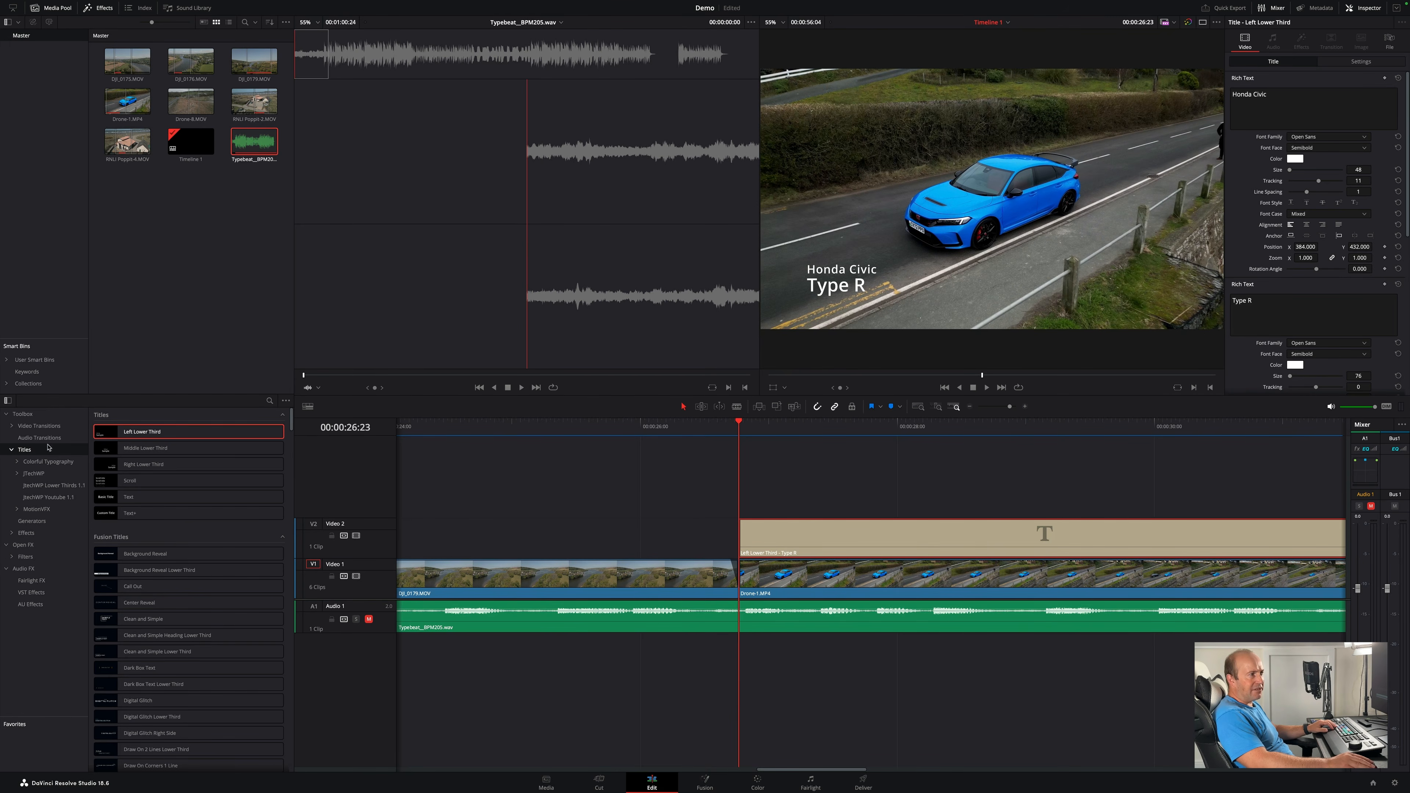
{"action": "left_click", "coordinate": [34, 426]}
{"action": "left_click", "coordinate": [109, 467]}
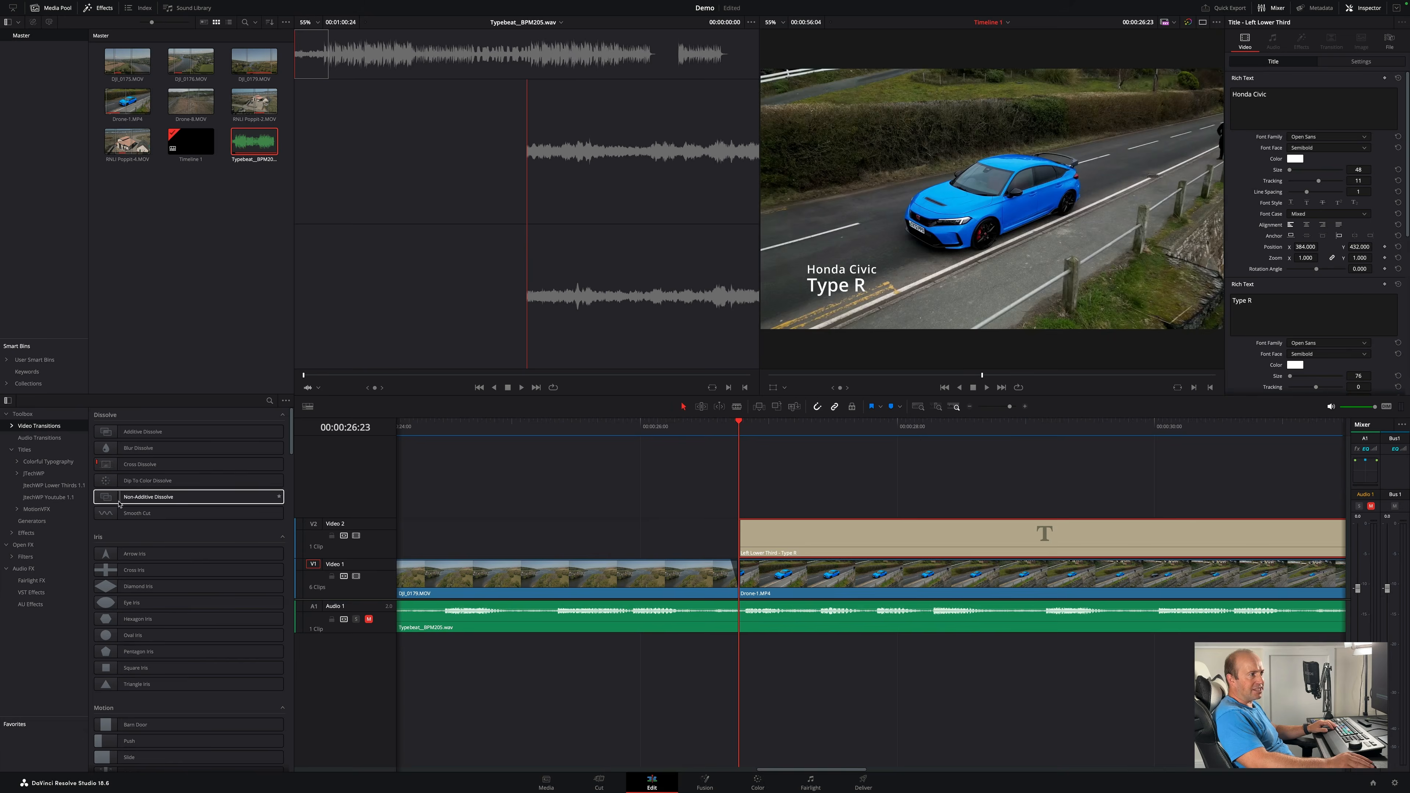
{"action": "left_click_drag", "start_coordinate": [108, 470], "coordinate": [749, 537]}
{"action": "left_click_drag", "start_coordinate": [743, 423], "coordinate": [843, 436]}
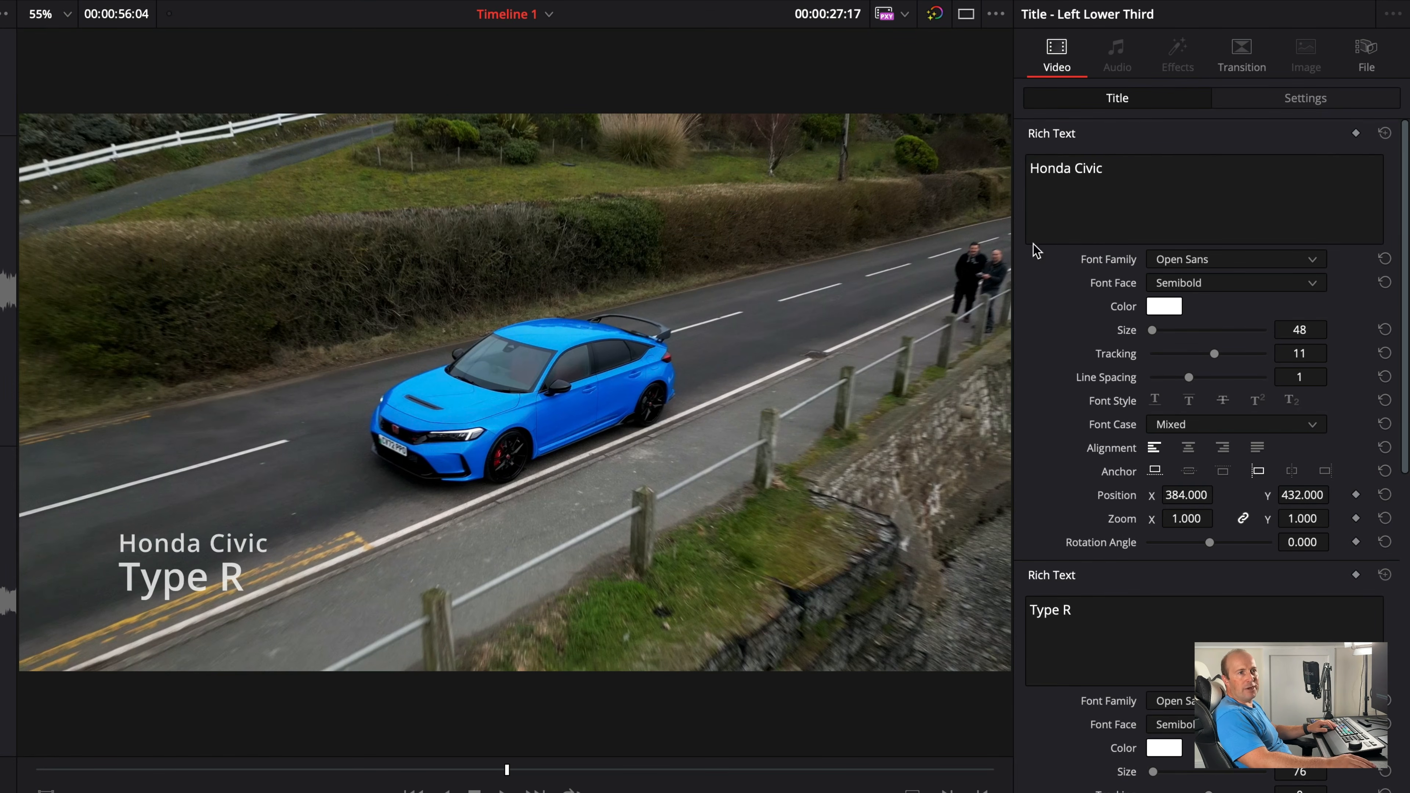
- Set the upper text line's font family to Open Sans ExtraBold
{"action": "left_click", "coordinate": [1317, 261]}
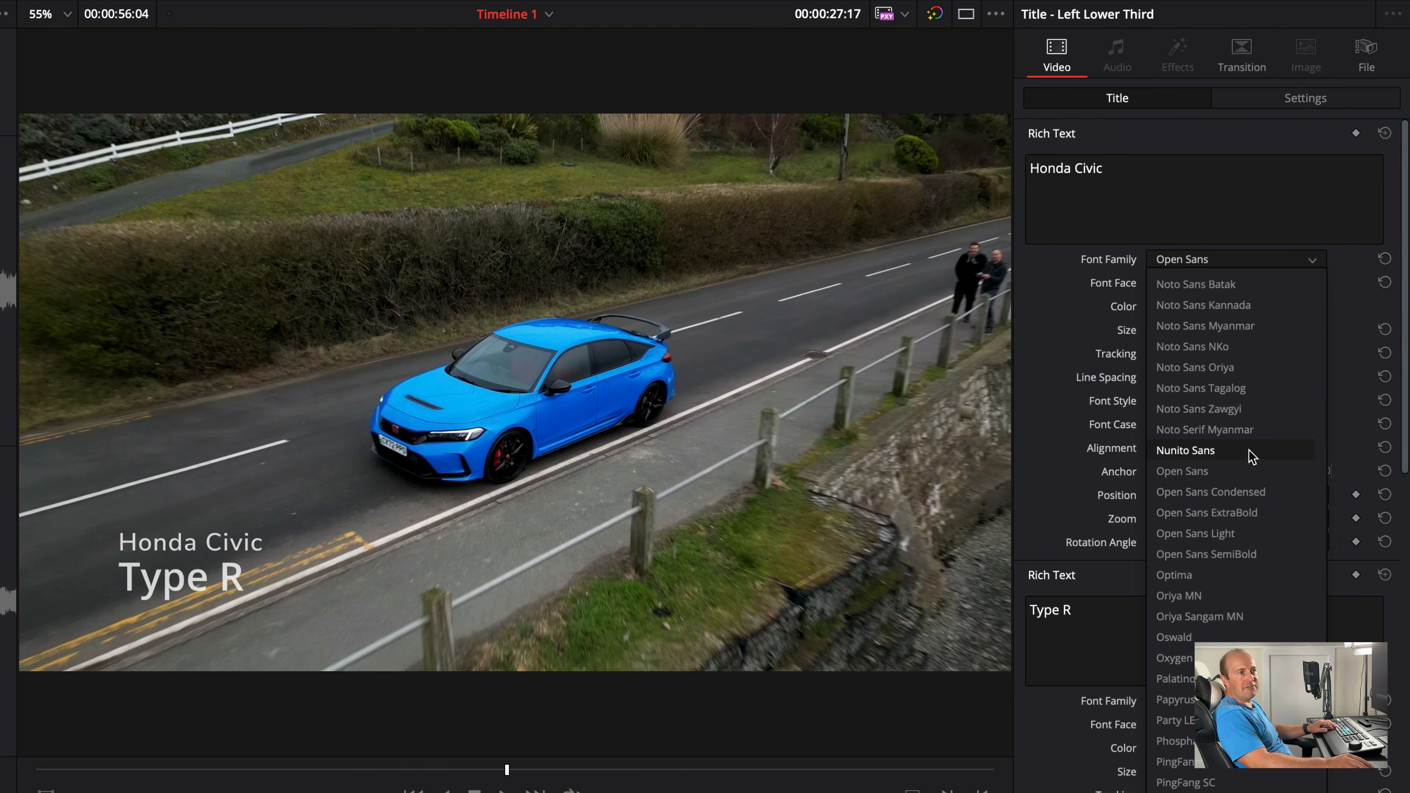
{"action": "left_click", "coordinate": [1228, 511]}
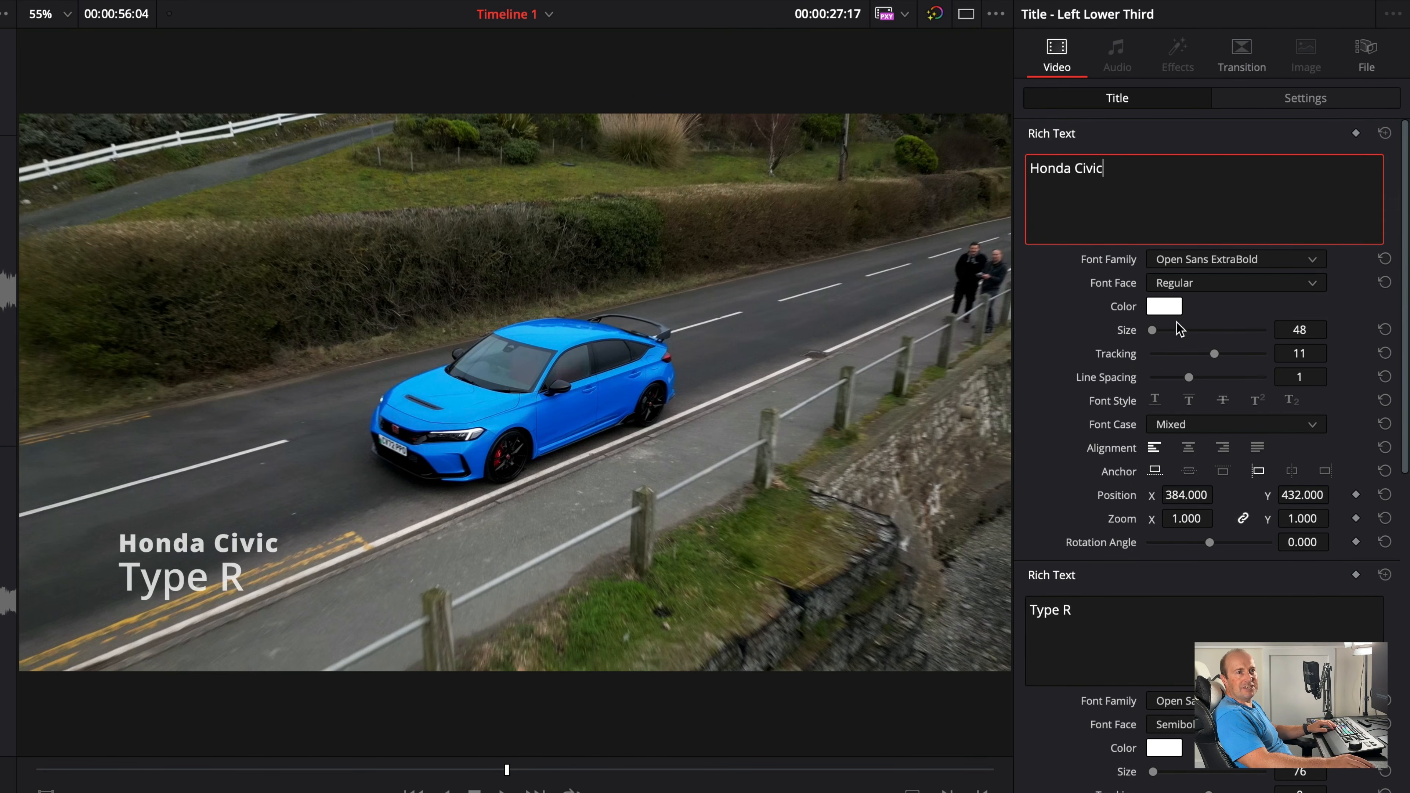
{"action": "mouse_move", "coordinate": [1153, 331]}
{"action": "left_mouse_down"}
{"action": "mouse_move", "coordinate": [1174, 330]}
{"action": "mouse_move", "coordinate": [1153, 331]}
{"action": "left_mouse_up"}
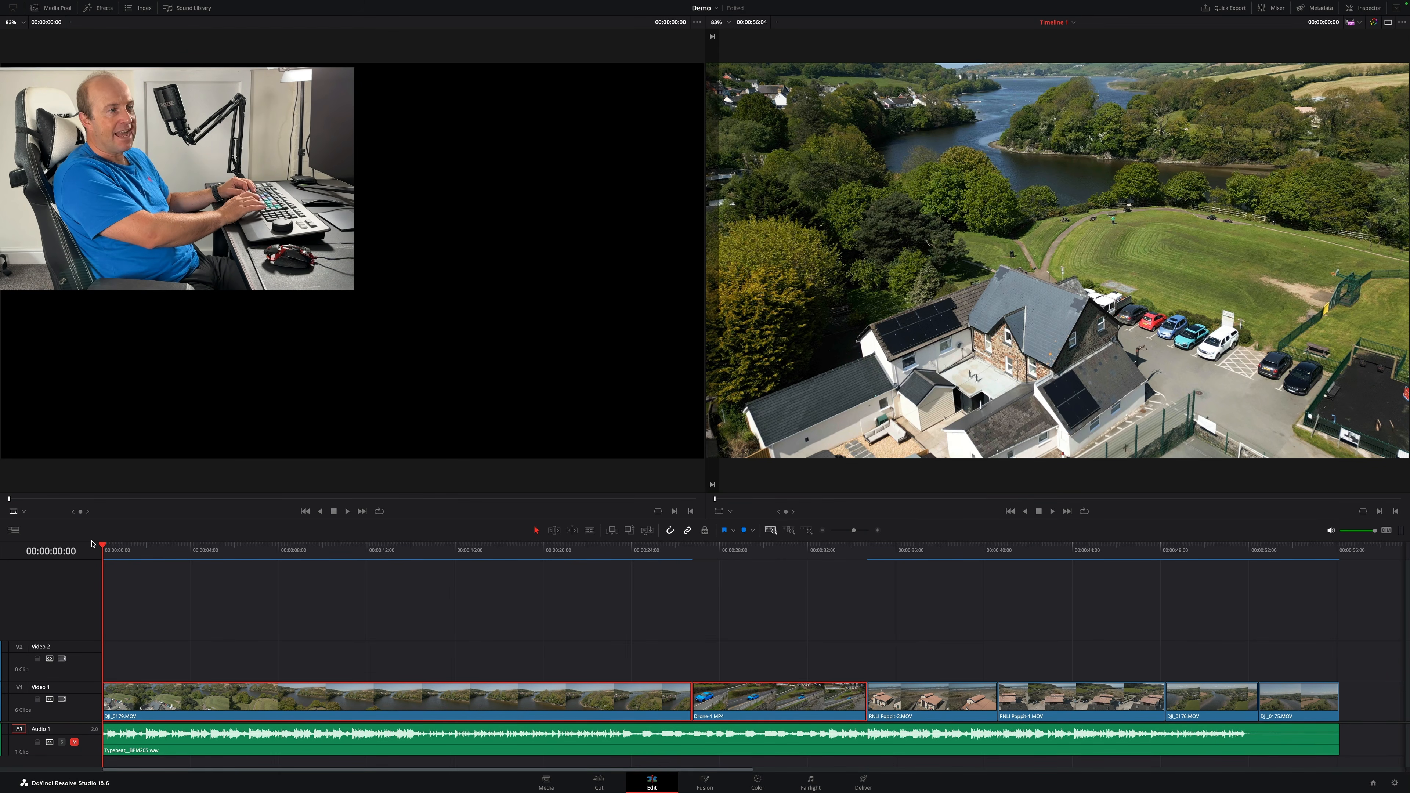
- Jump the playhead between edit points on the timeline
{"action": "key", "text": "Down"}
{"action": "key", "text": "Down"}
{"action": "key", "text": "Down"}
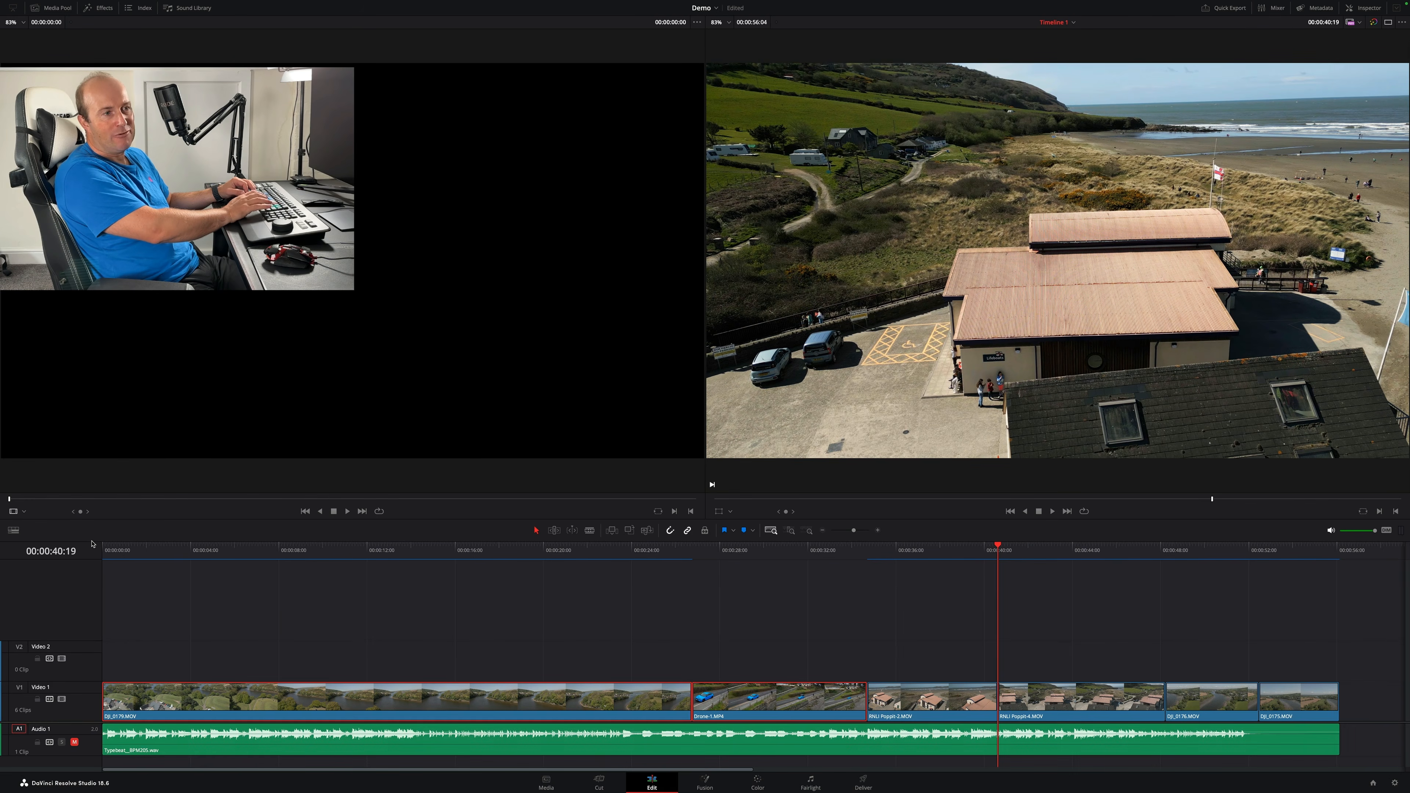
{"action": "key", "text": "Up"}
{"action": "key", "text": "Up"}
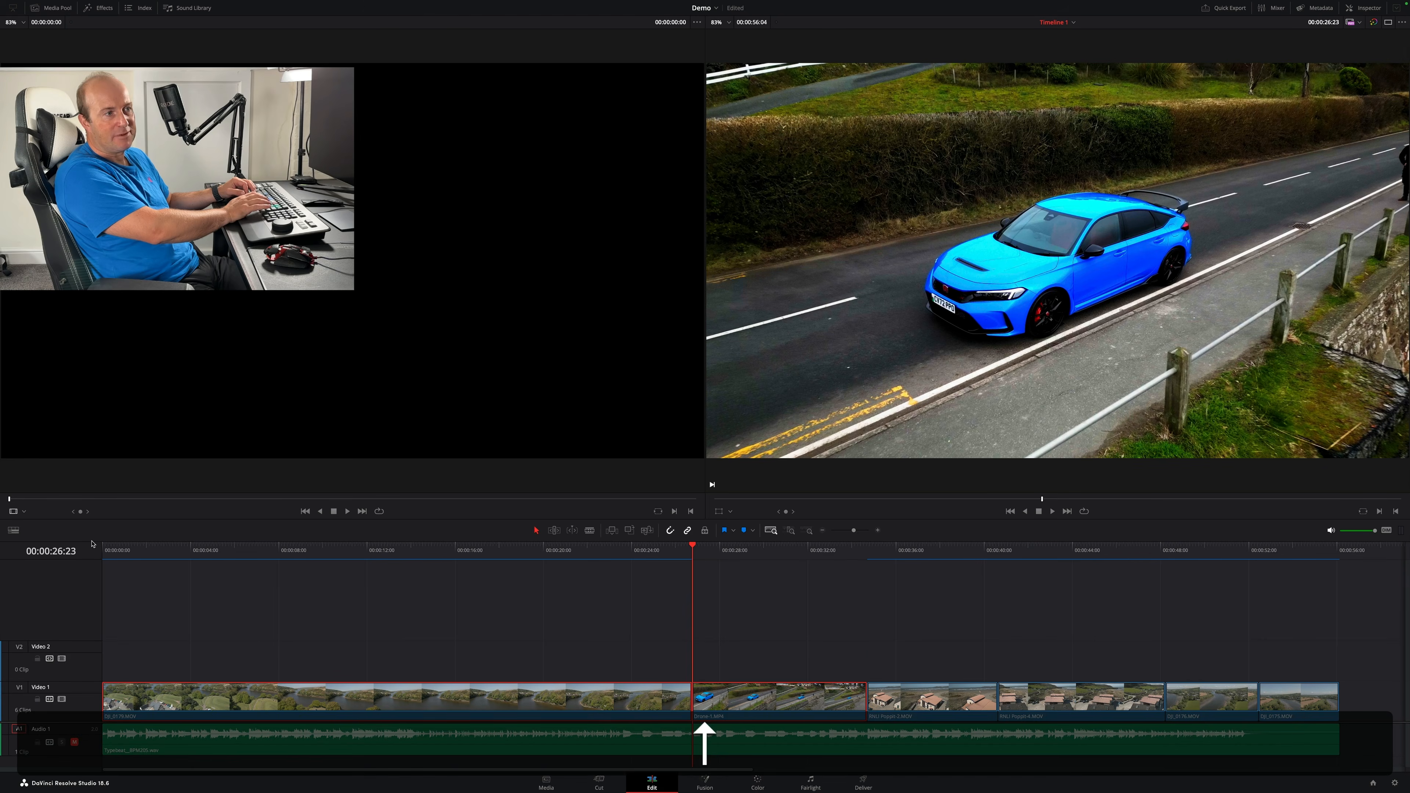
{"action": "key", "text": "Up"}
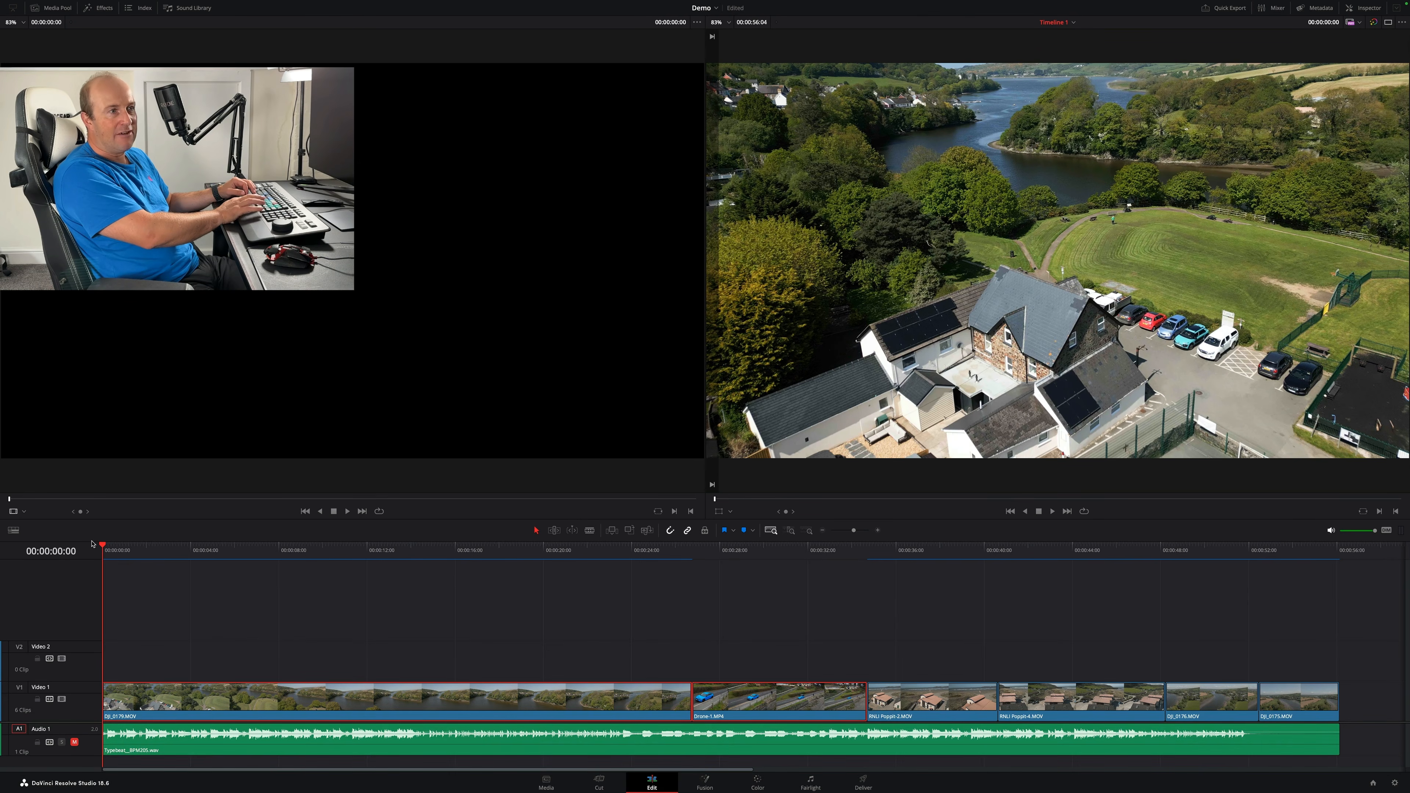
- Step the playhead forward through the first clip frame by frame
{"action": "key", "text": "Right"}
{"action": "key", "text": "Right"}
{"action": "key", "text": "Right"}
{"action": "key", "text": "Right"}
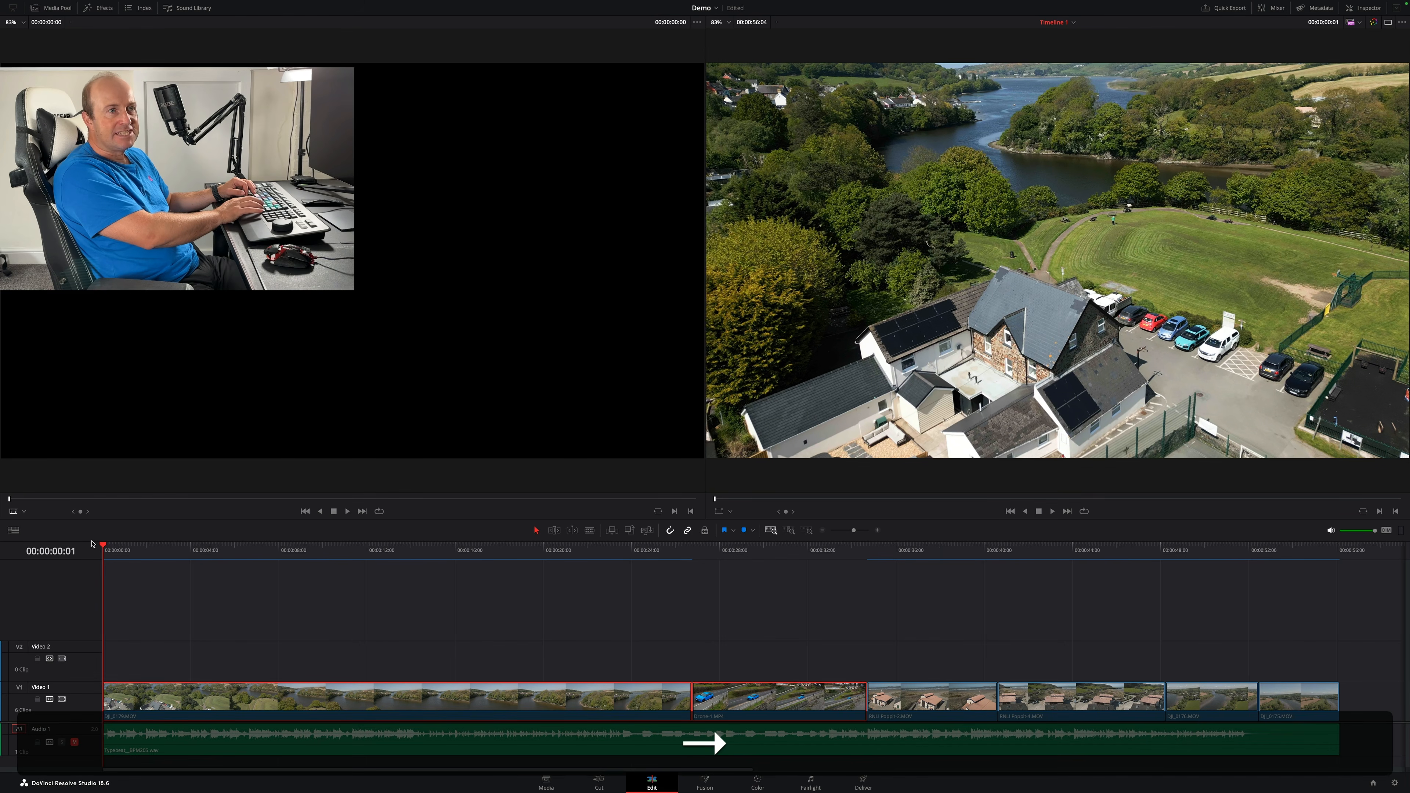
{"action": "key", "text": "Right"}
{"action": "key", "text": "Right"}
{"action": "key", "text": "Right"}
{"action": "key", "text": "Right"}
{"action": "key", "text": "Right"}
{"action": "key", "text": "Right"}
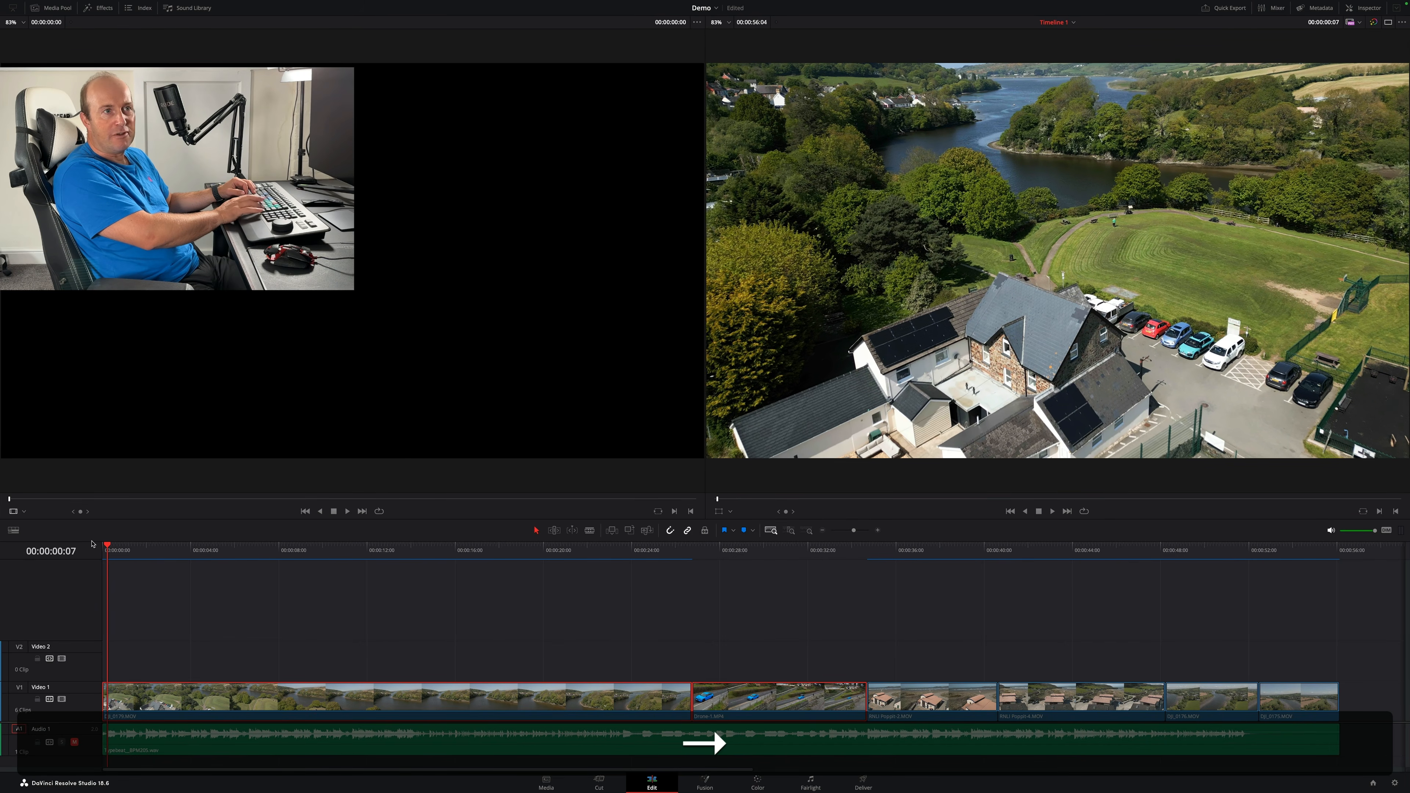
{"action": "key", "text": "Right"}
{"action": "key", "text": "Right"}
{"action": "key", "text": "Right"}
{"action": "key", "text": "Right"}
{"action": "key", "text": "Right"}
{"action": "key", "text": "Right"}
{"action": "key", "text": "Right"}
{"action": "key", "text": "Right"}
{"action": "key", "text": "Right"}
{"action": "key", "text": "Right"}
{"action": "key", "text": "Right"}
{"action": "key", "text": "Right"}
{"action": "key", "text": "Right"}
{"action": "key", "text": "Right"}
{"action": "key", "text": "Right"}
{"action": "key", "text": "Right"}
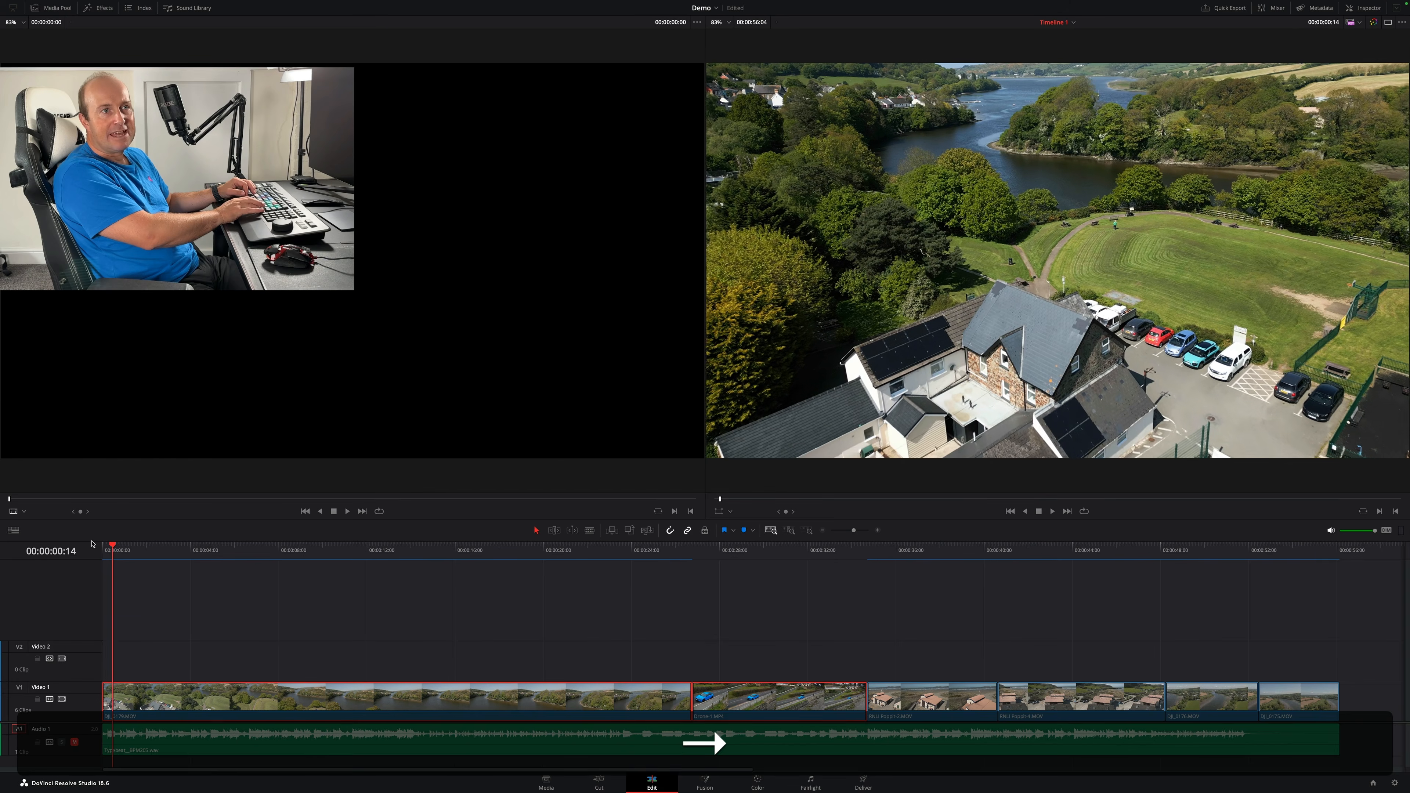
{"action": "key", "text": "Right"}
{"action": "key", "text": "Right"}
{"action": "key", "text": "Right"}
{"action": "key", "text": "Right"}
{"action": "key", "text": "Right"}
{"action": "key", "text": "Right"}
{"action": "key", "text": "Right"}
{"action": "key", "text": "Right"}
{"action": "key", "text": "Right"}
{"action": "key", "text": "Right"}
{"action": "key", "text": "Right"}
{"action": "key", "text": "Right"}
{"action": "key", "text": "Right"}
{"action": "key", "text": "Right"}
{"action": "key", "text": "Right"}
{"action": "key", "text": "Right"}
{"action": "key", "text": "Right"}
{"action": "key", "text": "Right"}
{"action": "key", "text": "Right"}
{"action": "key", "text": "Right"}
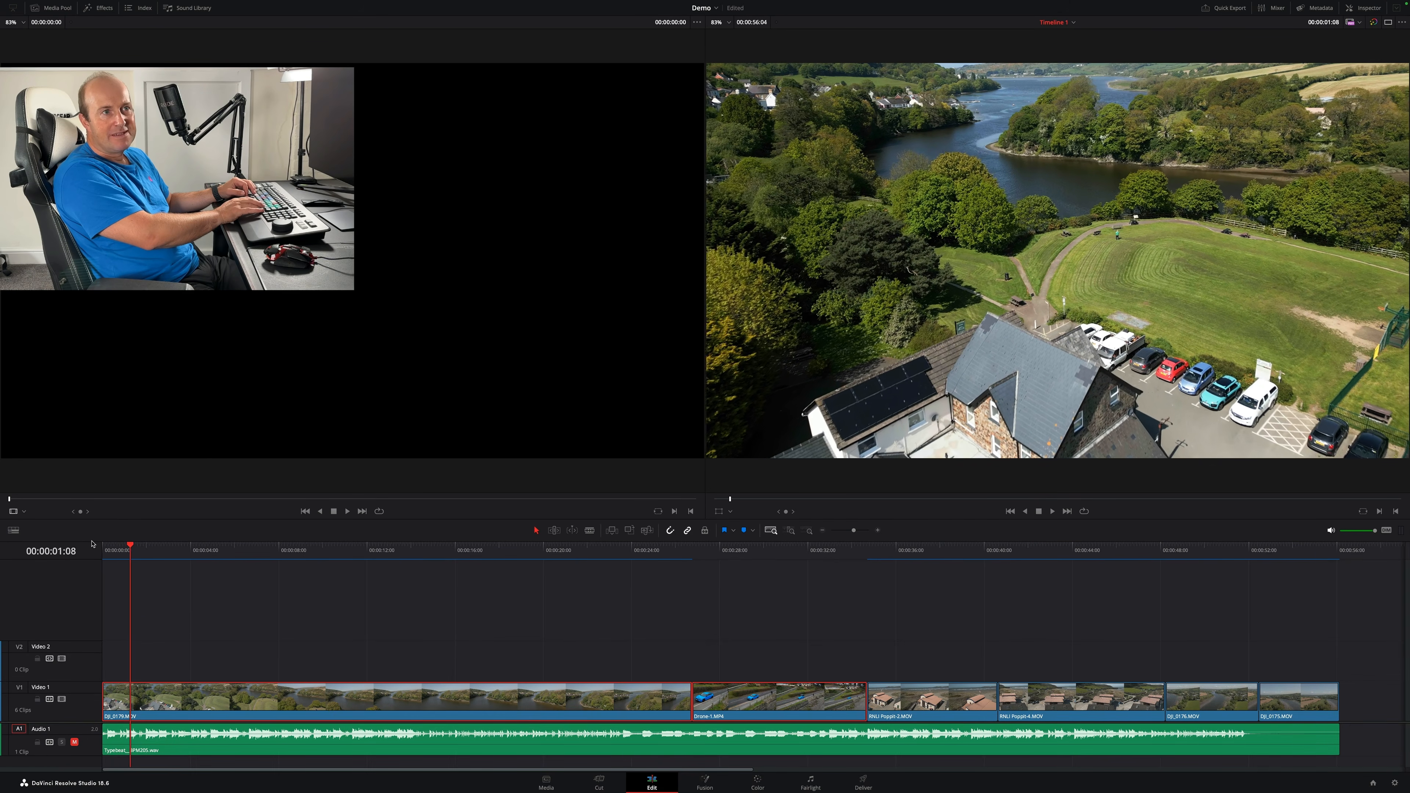
{"action": "key", "text": "Right"}
{"action": "key", "text": "Right"}
{"action": "key", "text": "Right"}
{"action": "key", "text": "Right"}
{"action": "key", "text": "Right"}
{"action": "key", "text": "Right"}
{"action": "key", "text": "Right"}
{"action": "key", "text": "Right"}
{"action": "key", "text": "Right"}
{"action": "key", "text": "Right"}
{"action": "key", "text": "Right"}
{"action": "key", "text": "Right"}
{"action": "key", "text": "Right"}
{"action": "key", "text": "Right"}
{"action": "key", "text": "Right"}
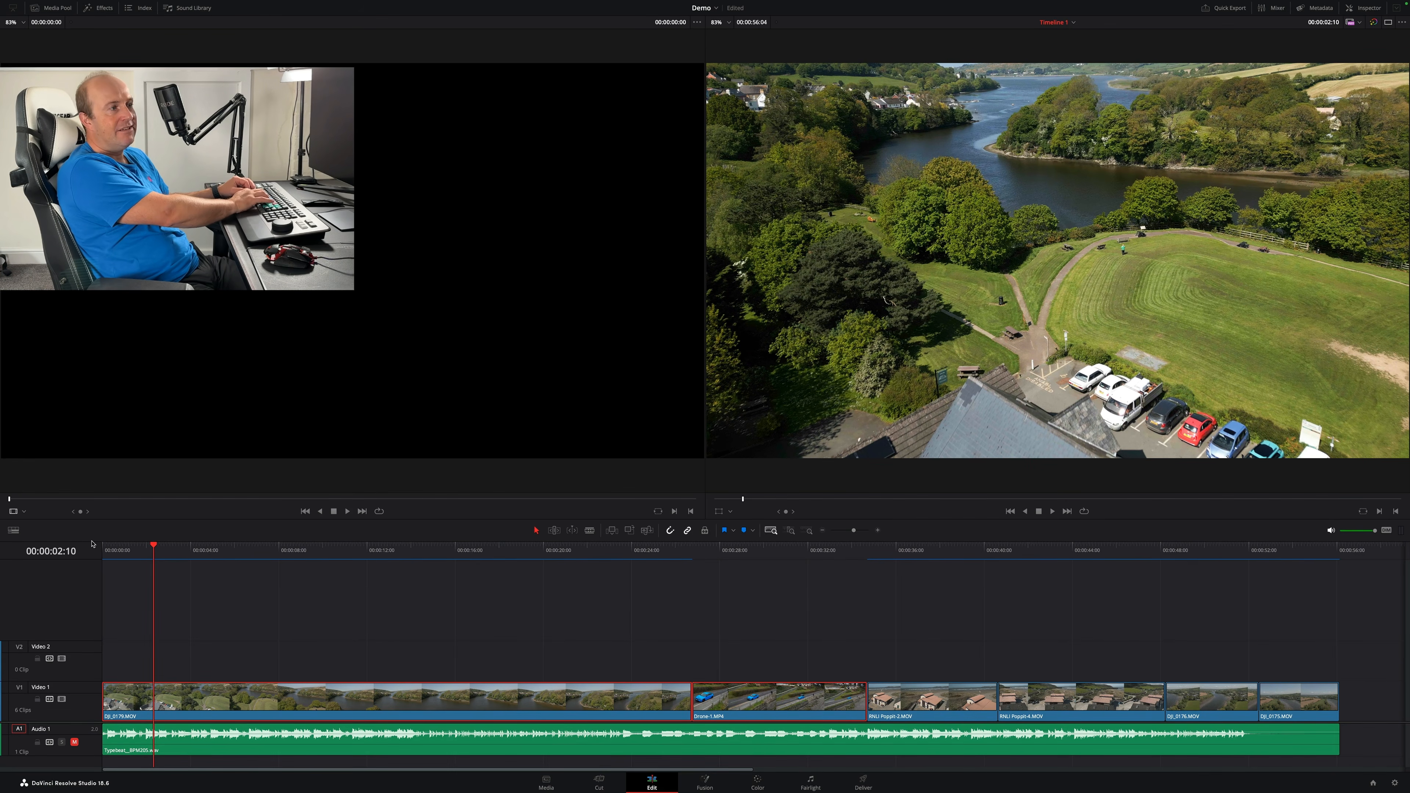
- Play the timeline forward and backward at varying speeds, then return the playhead to the start
{"action": "key", "text": "j"}
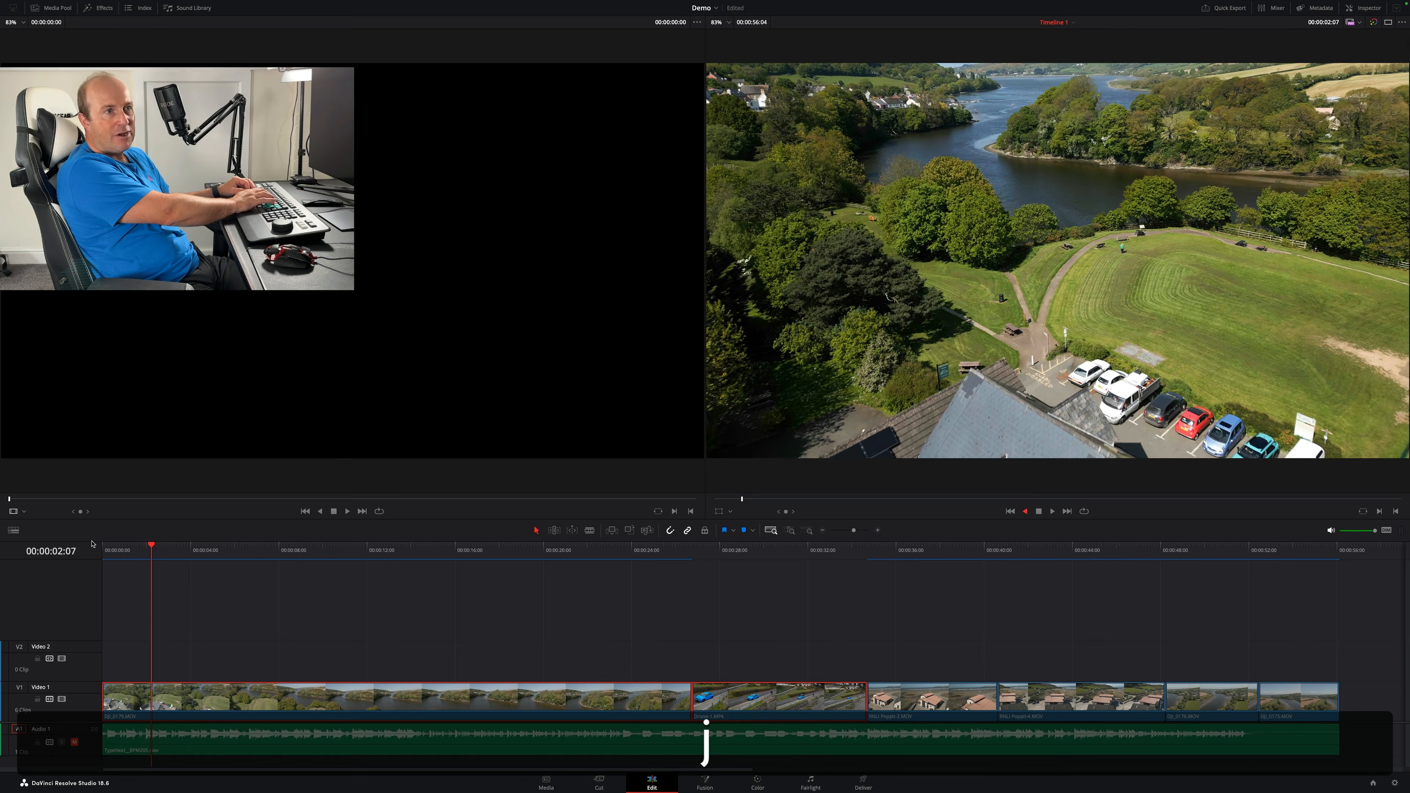
{"action": "key", "text": "k"}
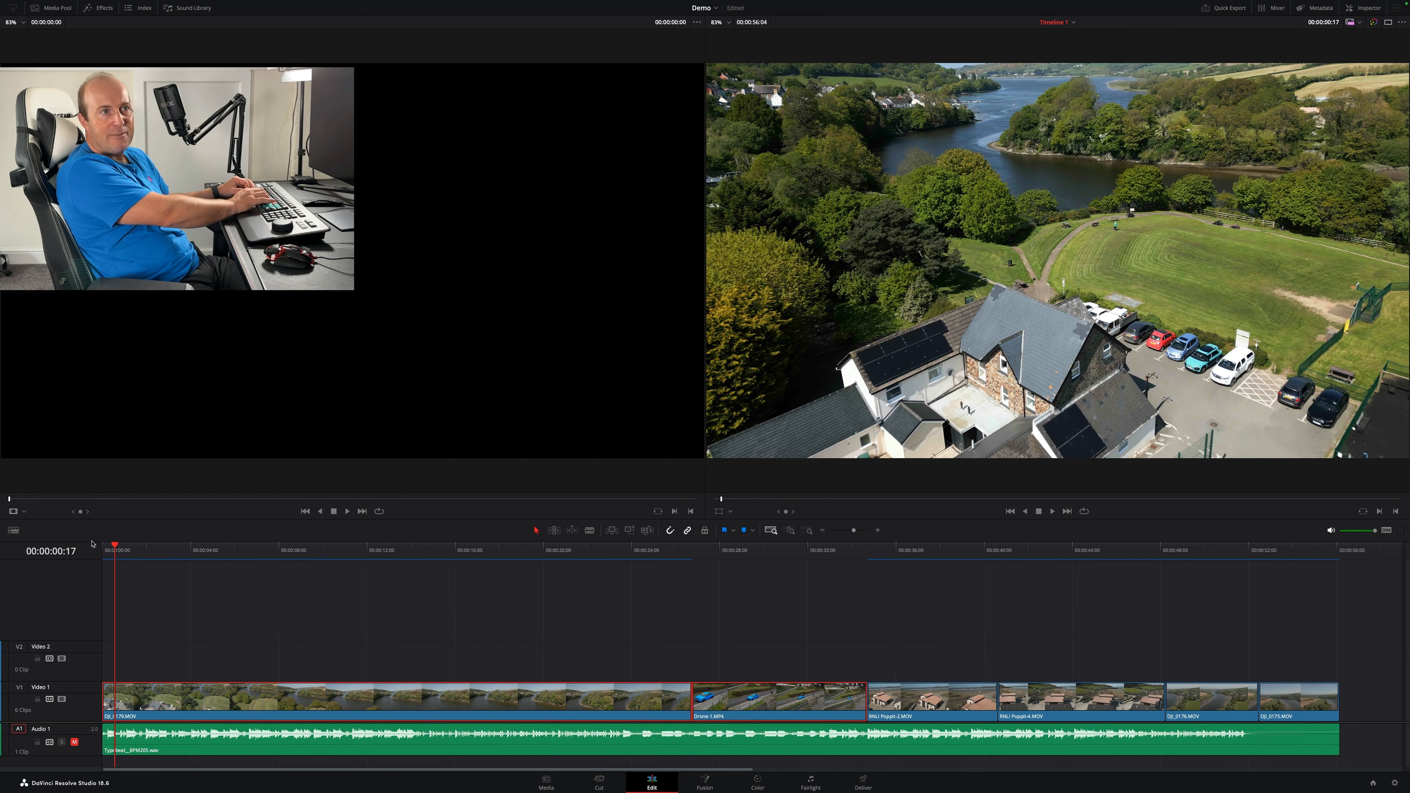
{"action": "key", "text": "l"}
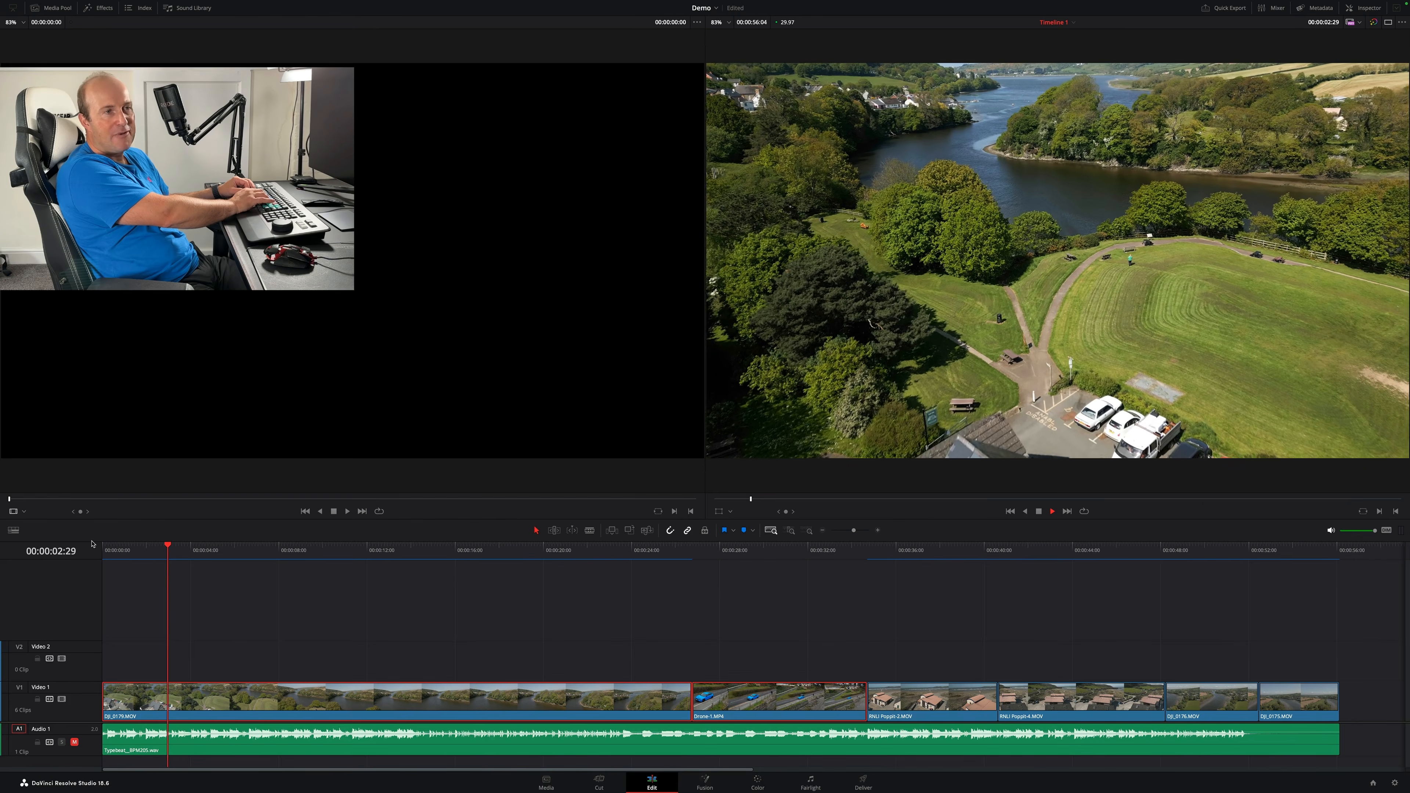
{"action": "key", "text": "l"}
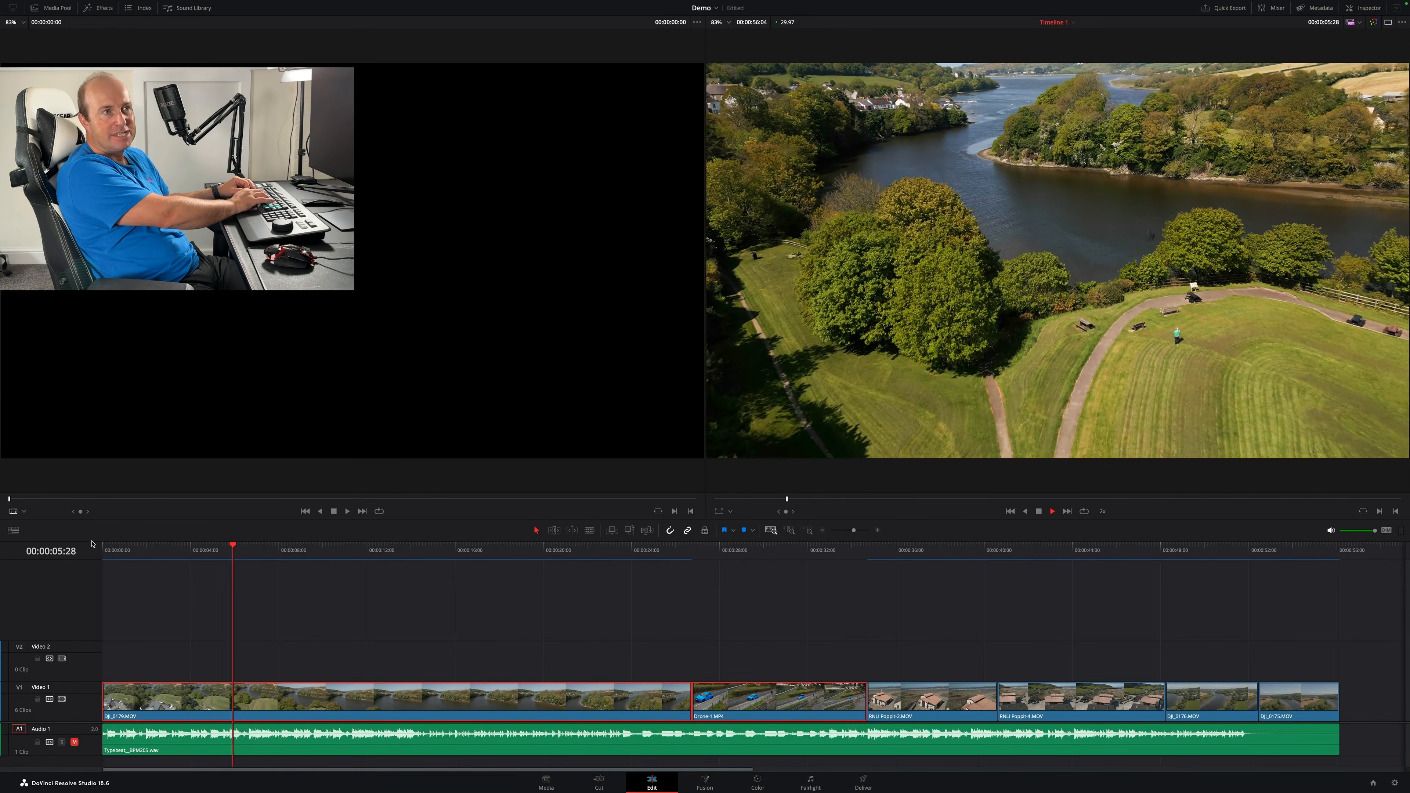
{"action": "key", "text": "l"}
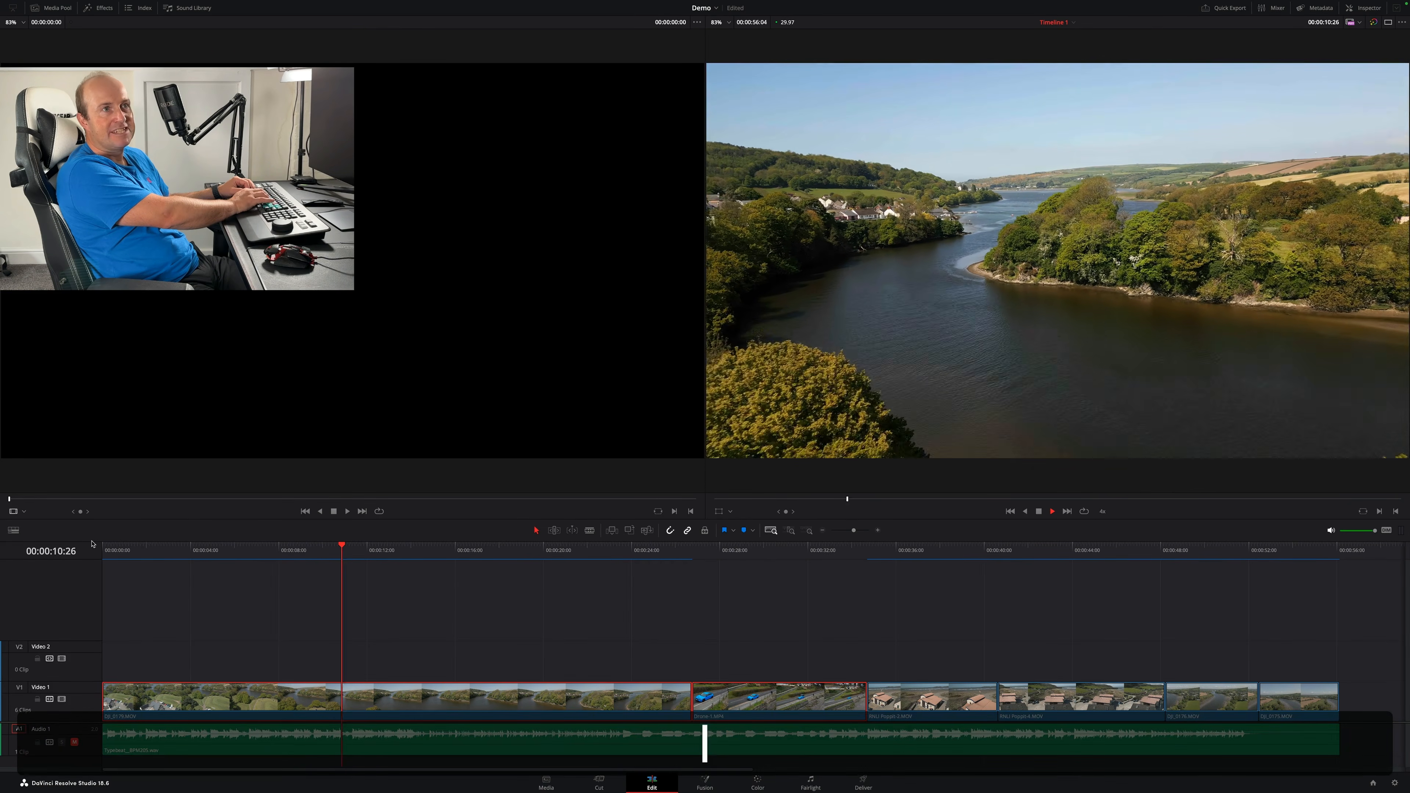
{"action": "key", "text": "l"}
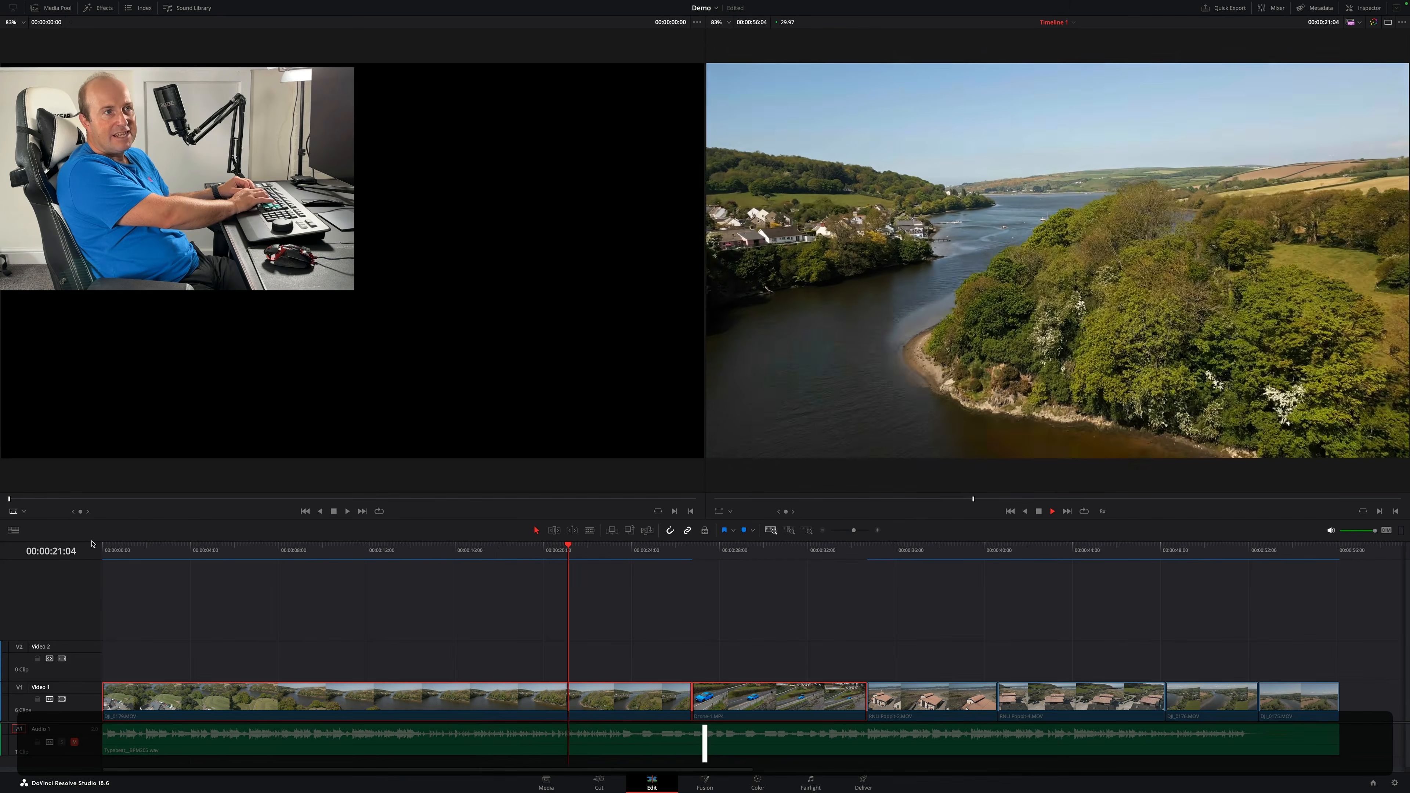
{"action": "key", "text": "space"}
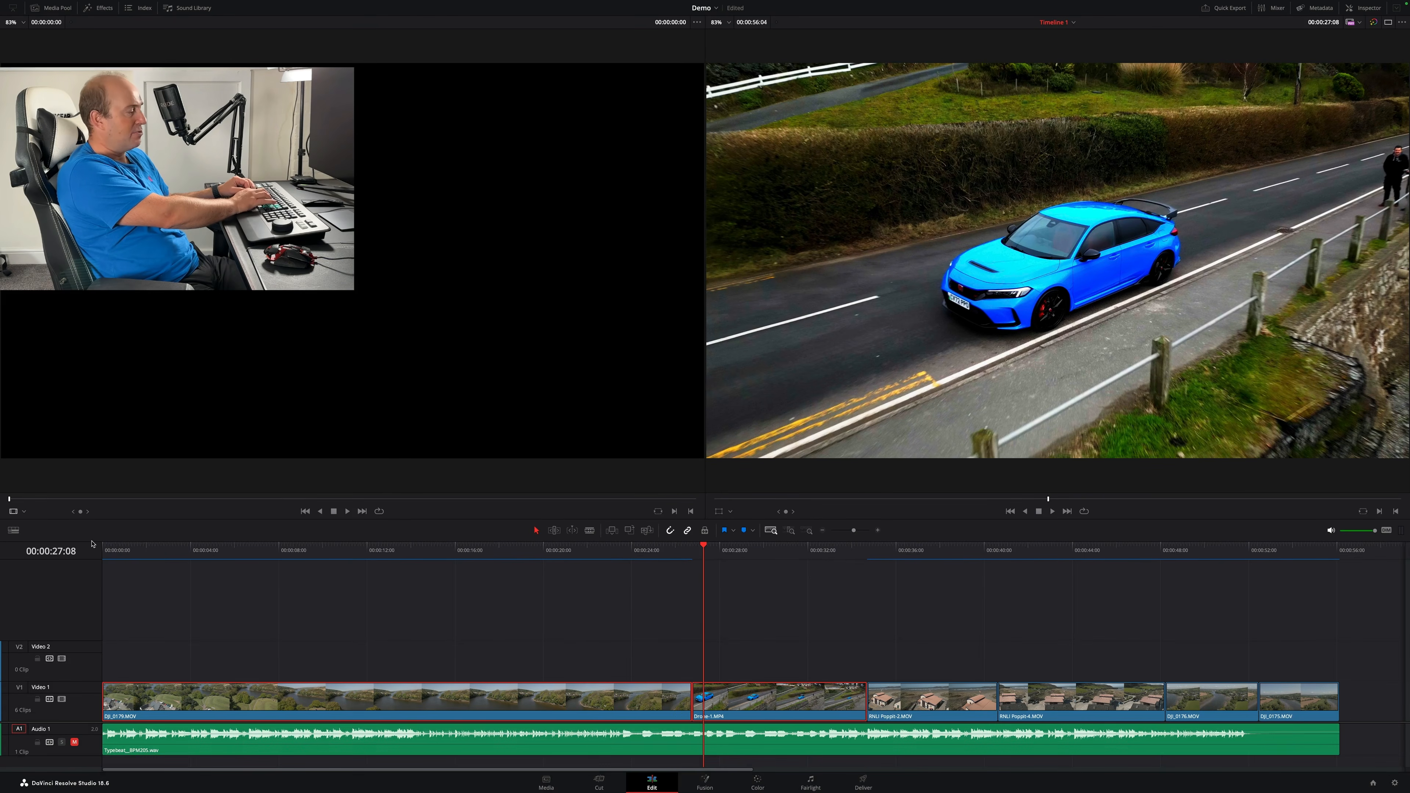
{"action": "key", "text": "j"}
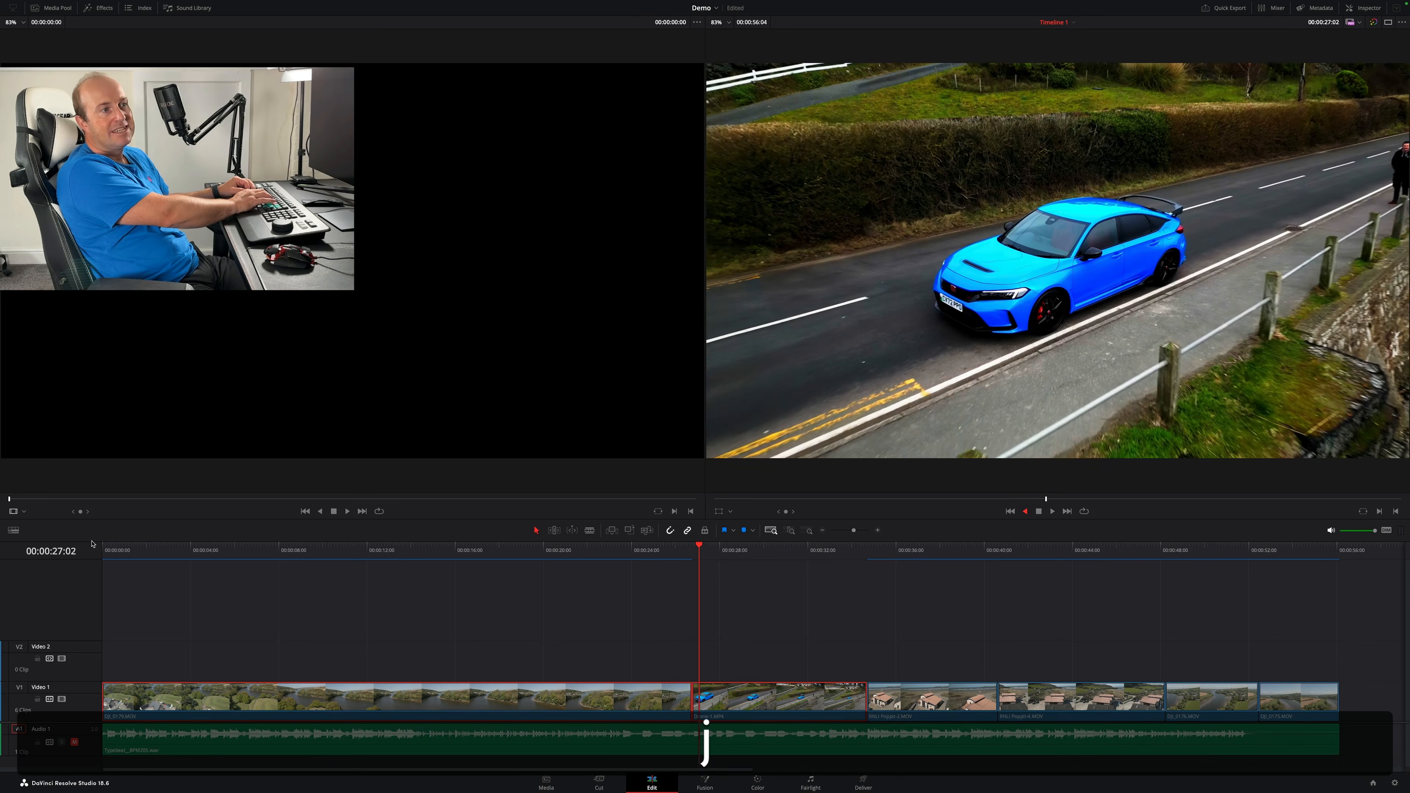
{"action": "key", "text": "j"}
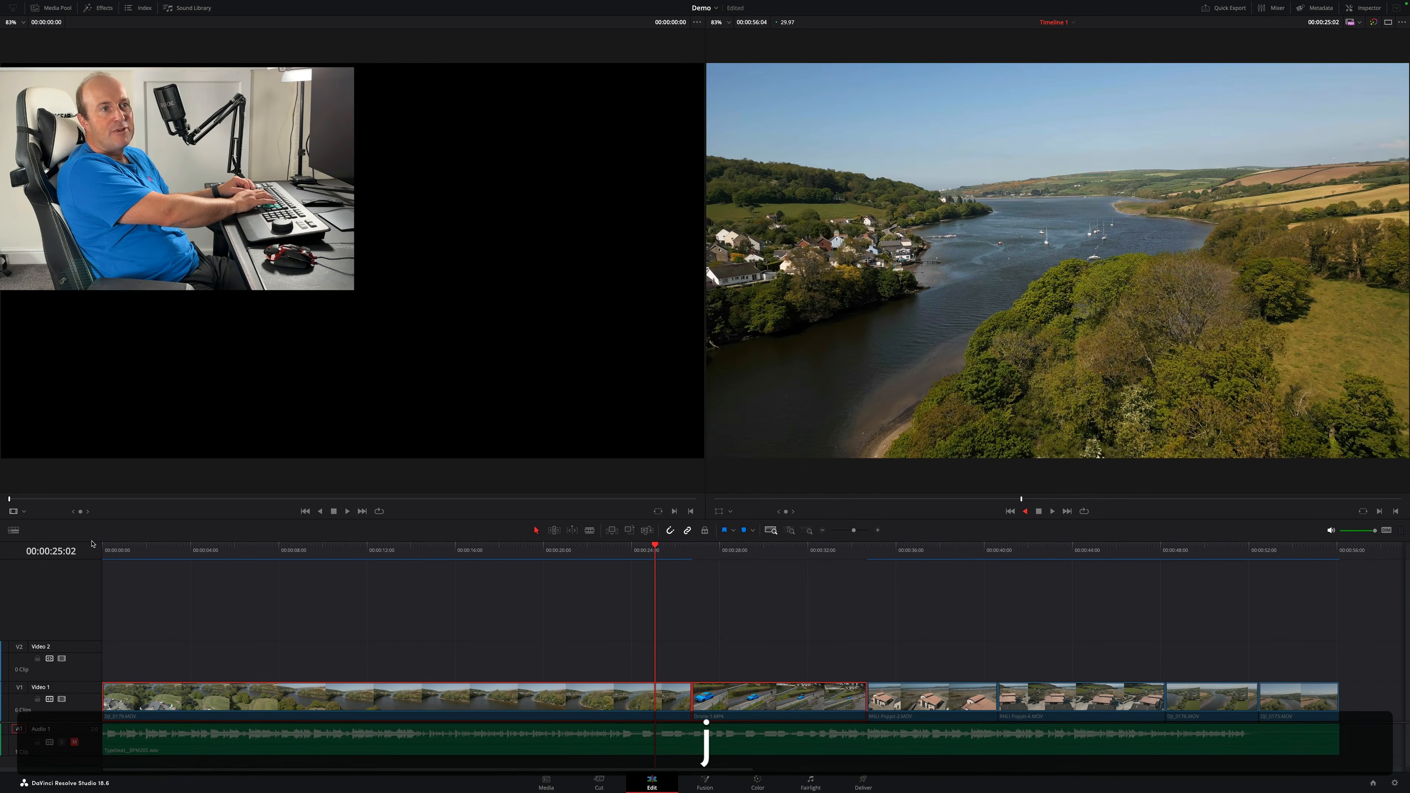
{"action": "key", "text": "j"}
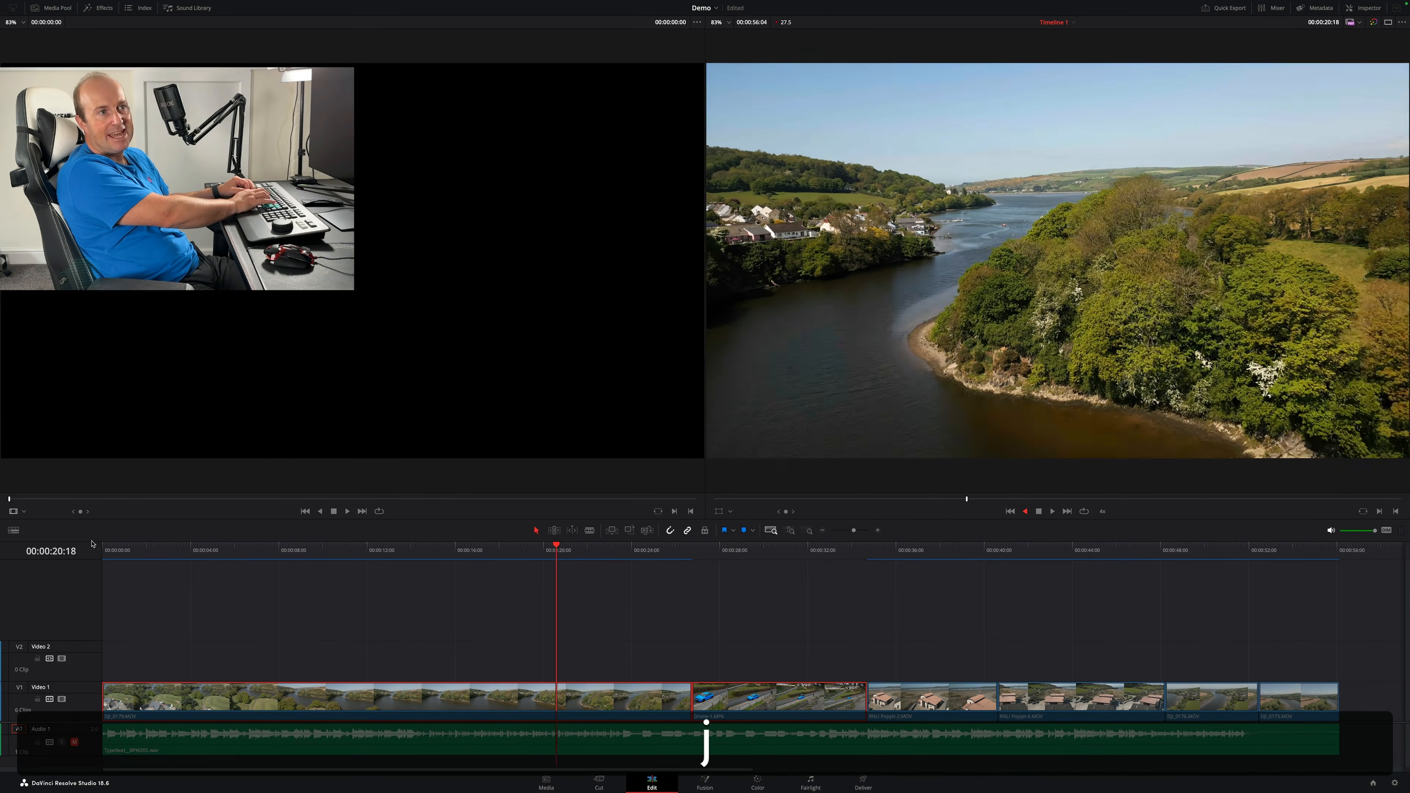
{"action": "key", "text": "space"}
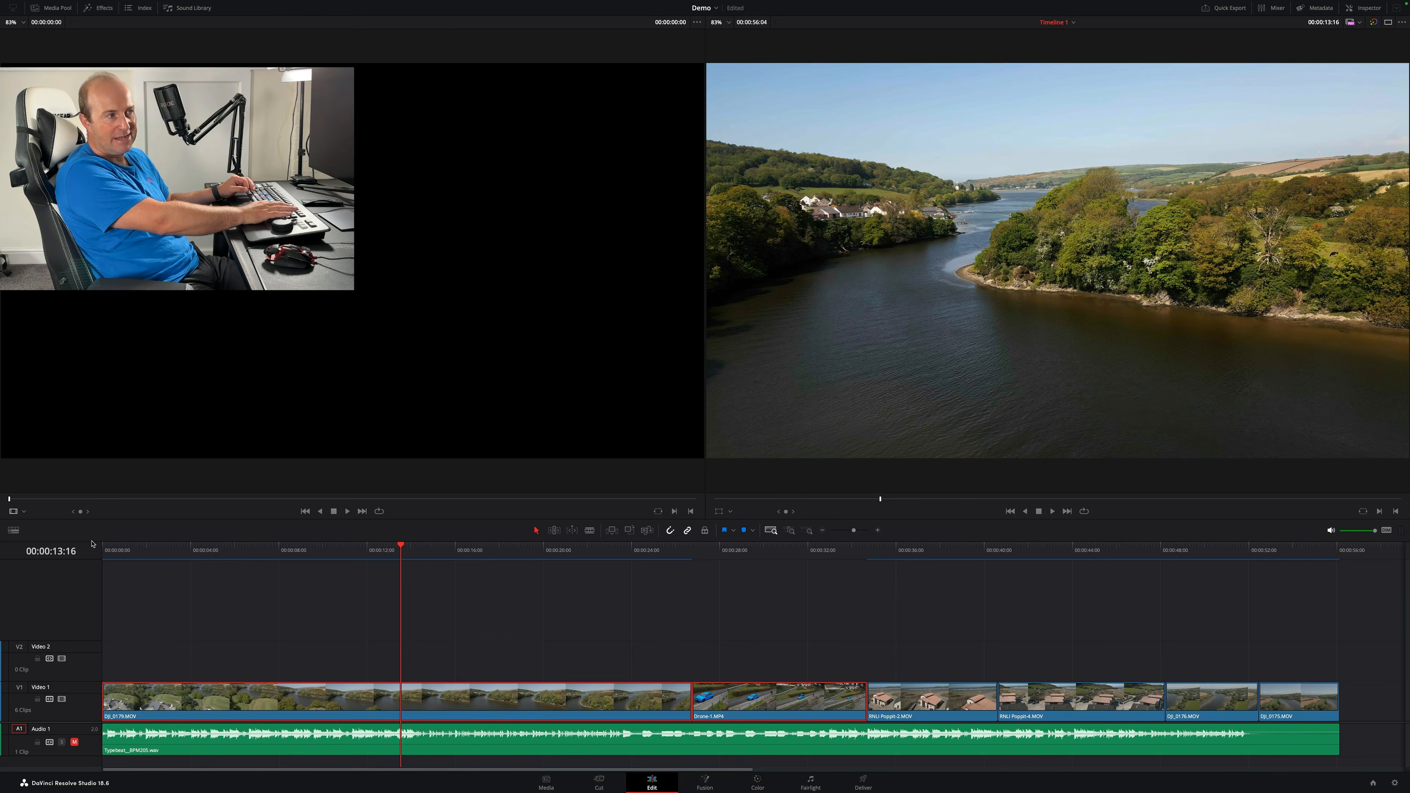
{"action": "key", "text": "Home"}
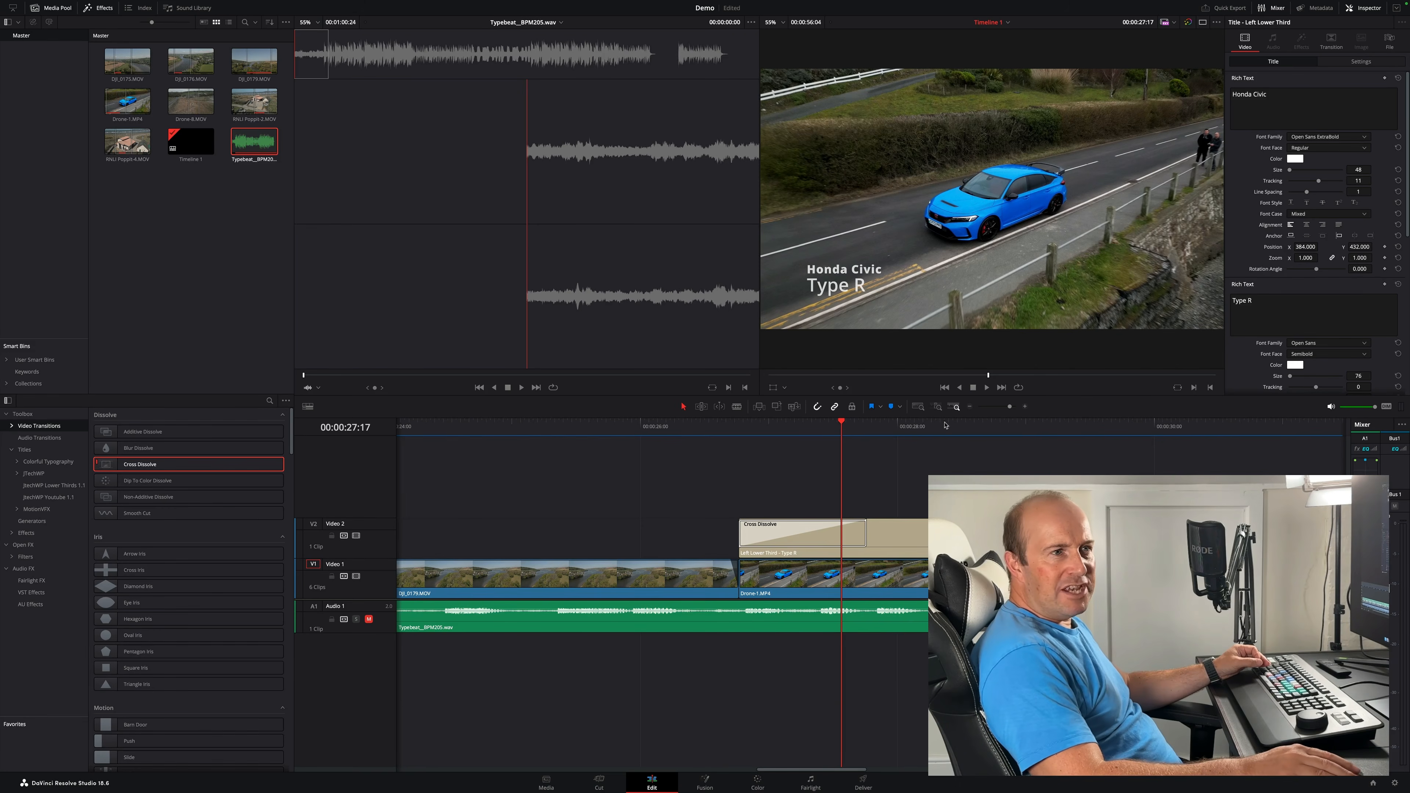
- Zoom the timeline to fit, move the playhead to the start and switch to the Color page
{"action": "left_click", "coordinate": [917, 408]}
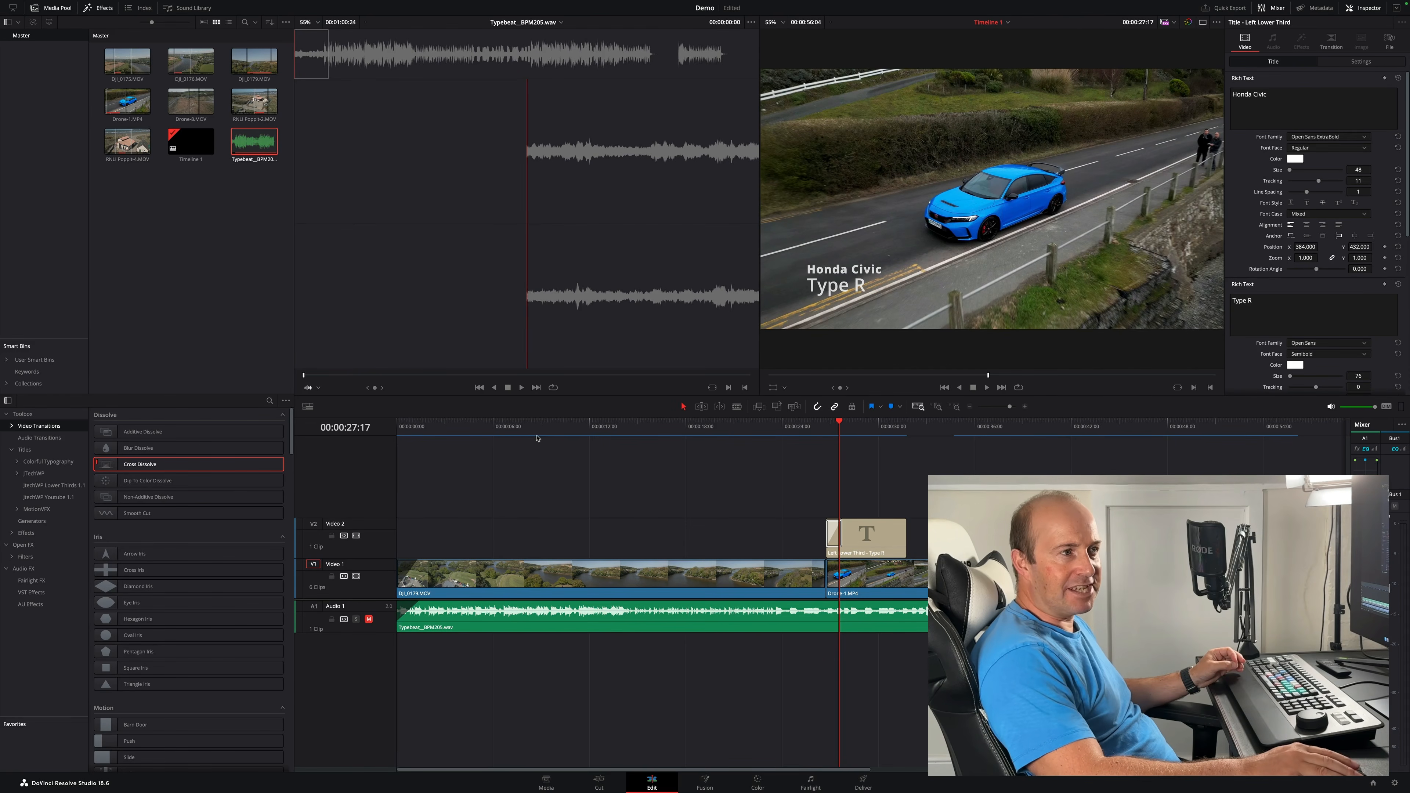
{"action": "left_click_drag", "start_coordinate": [553, 427], "coordinate": [392, 427]}
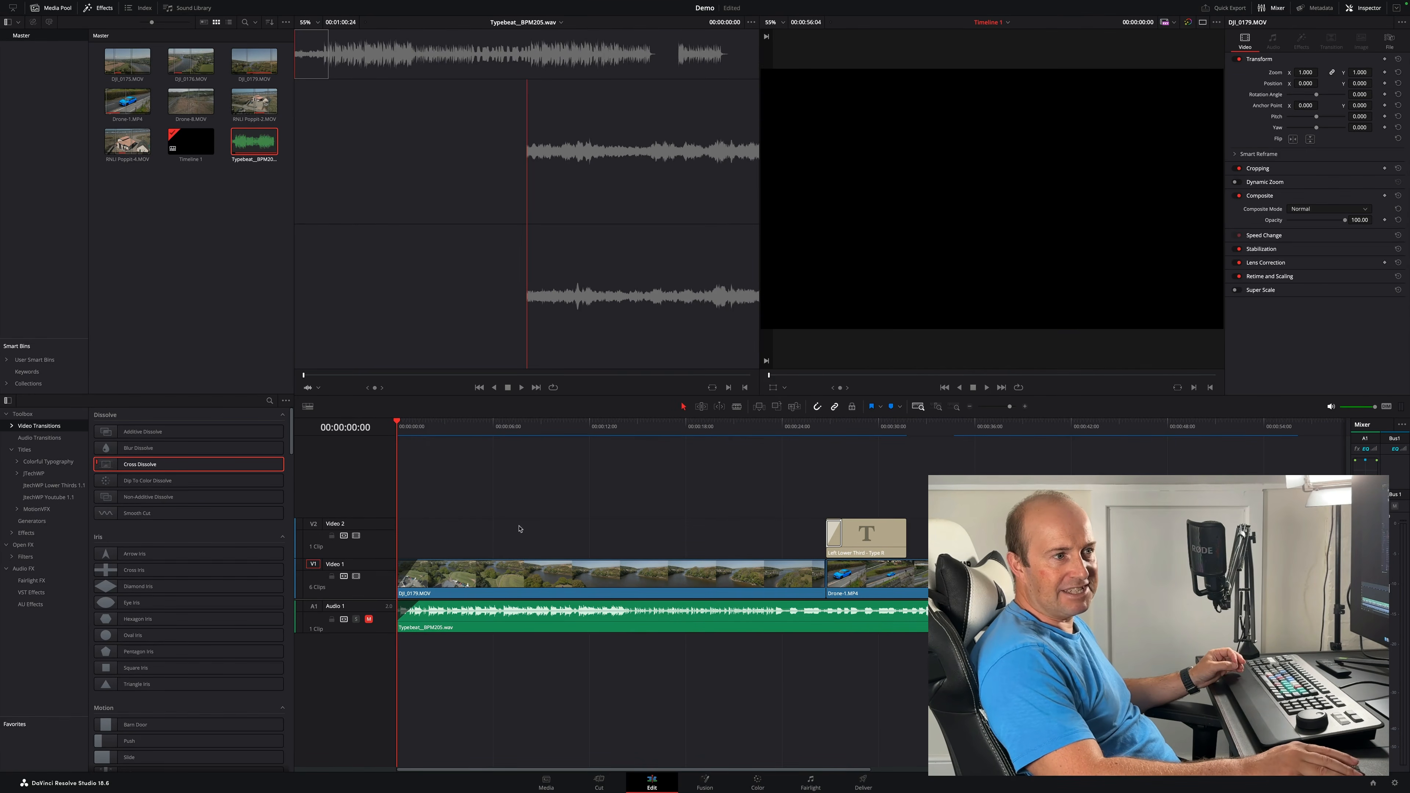
{"action": "left_click", "coordinate": [757, 784]}
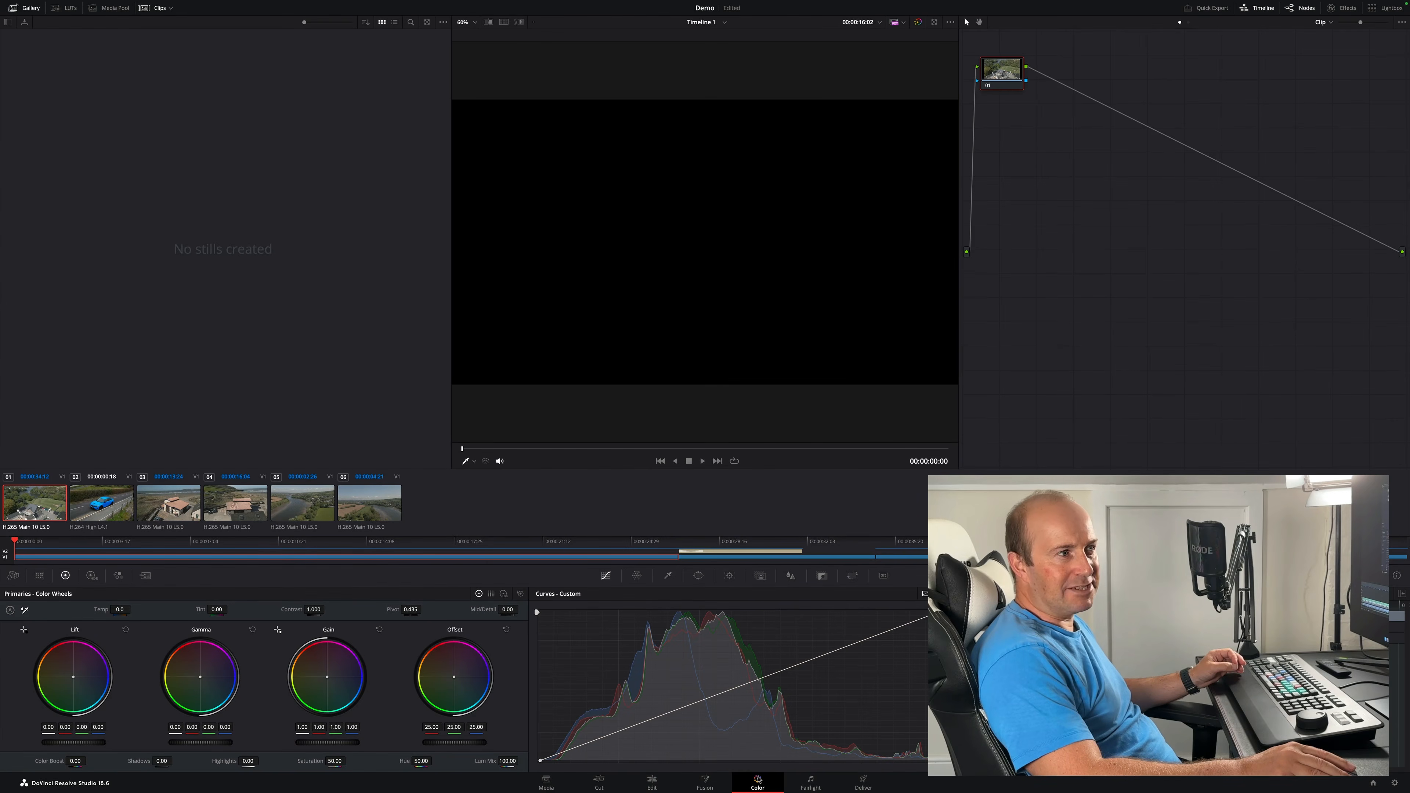
- Label the first clip's node Exposure
{"action": "left_click_drag", "start_coordinate": [20, 550], "coordinate": [45, 544]}
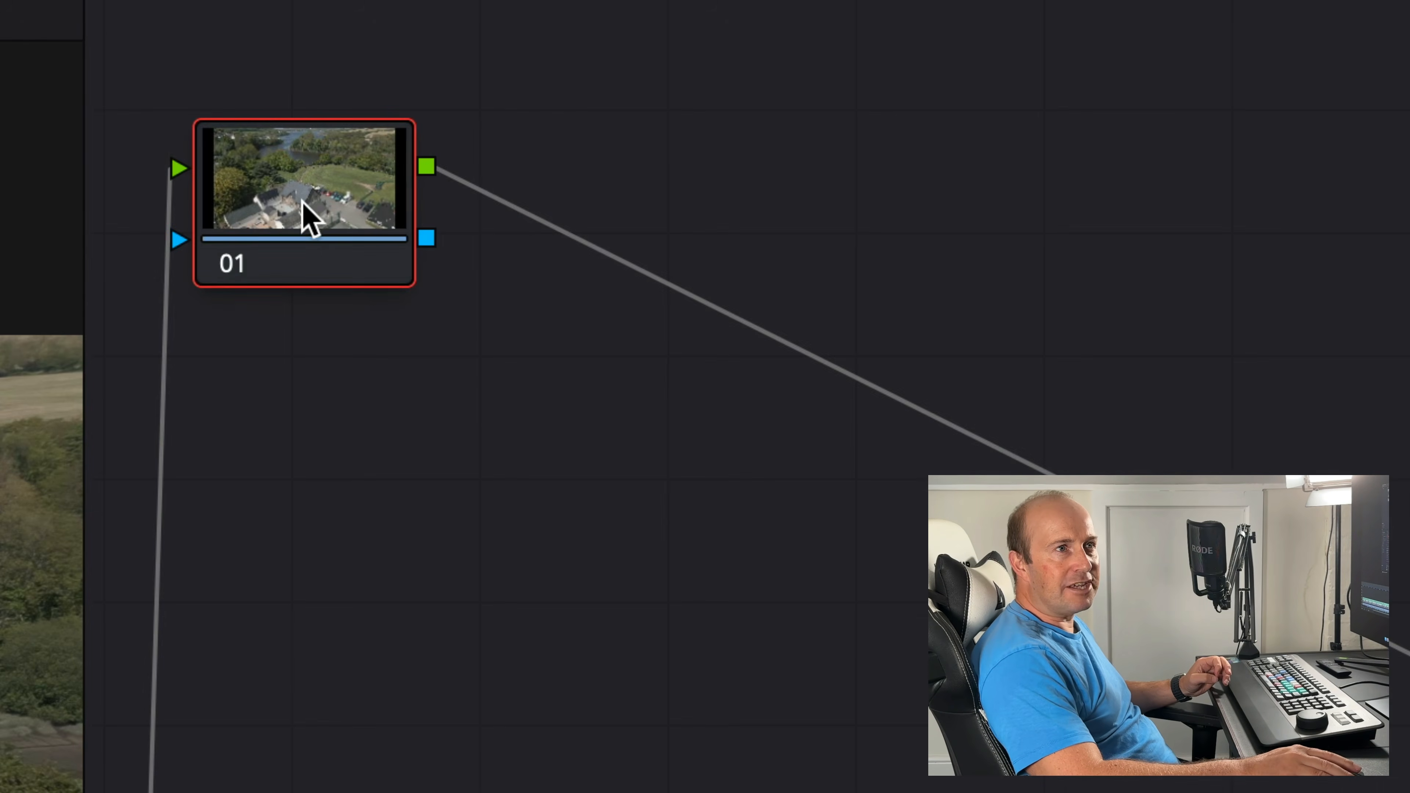
{"action": "right_click", "coordinate": [1002, 73]}
{"action": "left_click", "coordinate": [433, 296]}
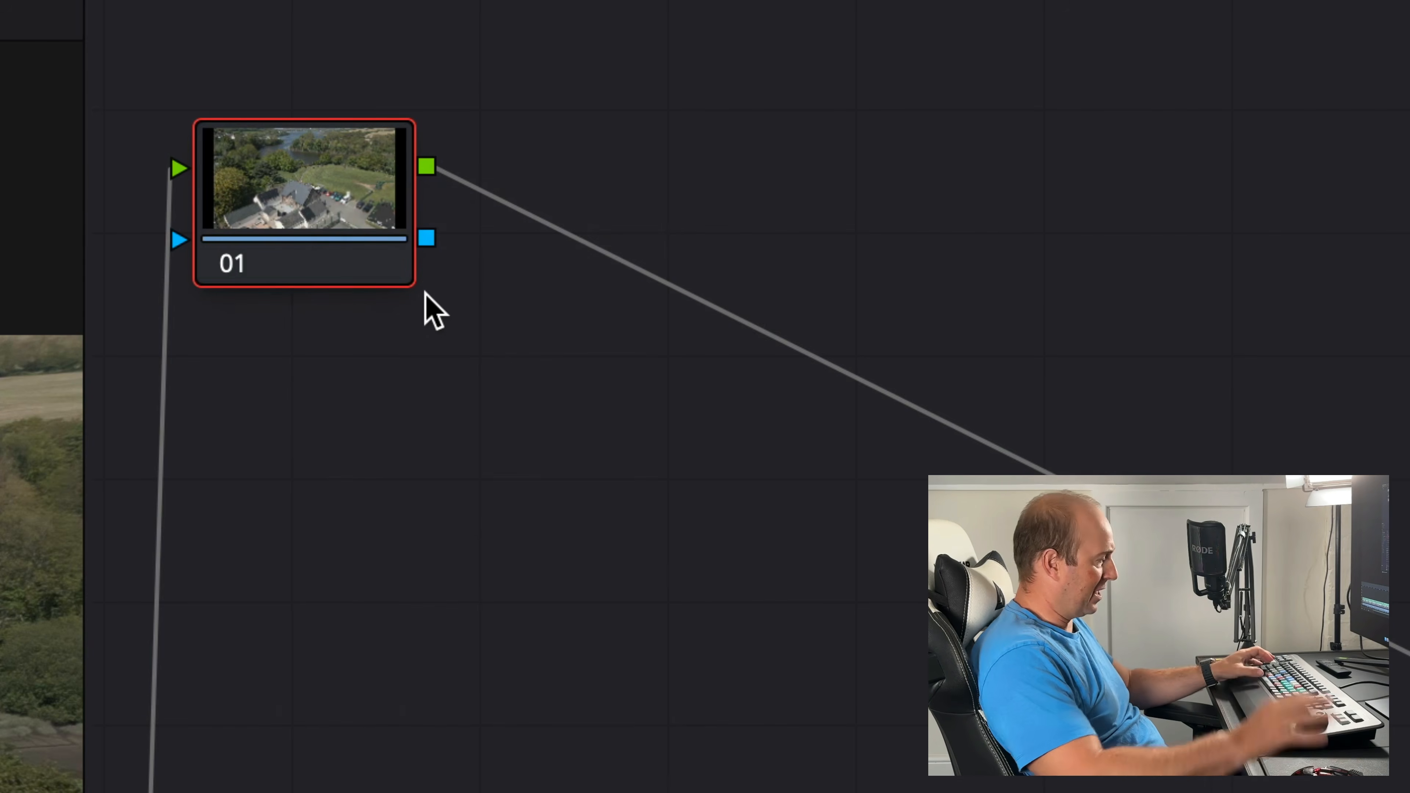
{"action": "type", "text": "Exposure"}
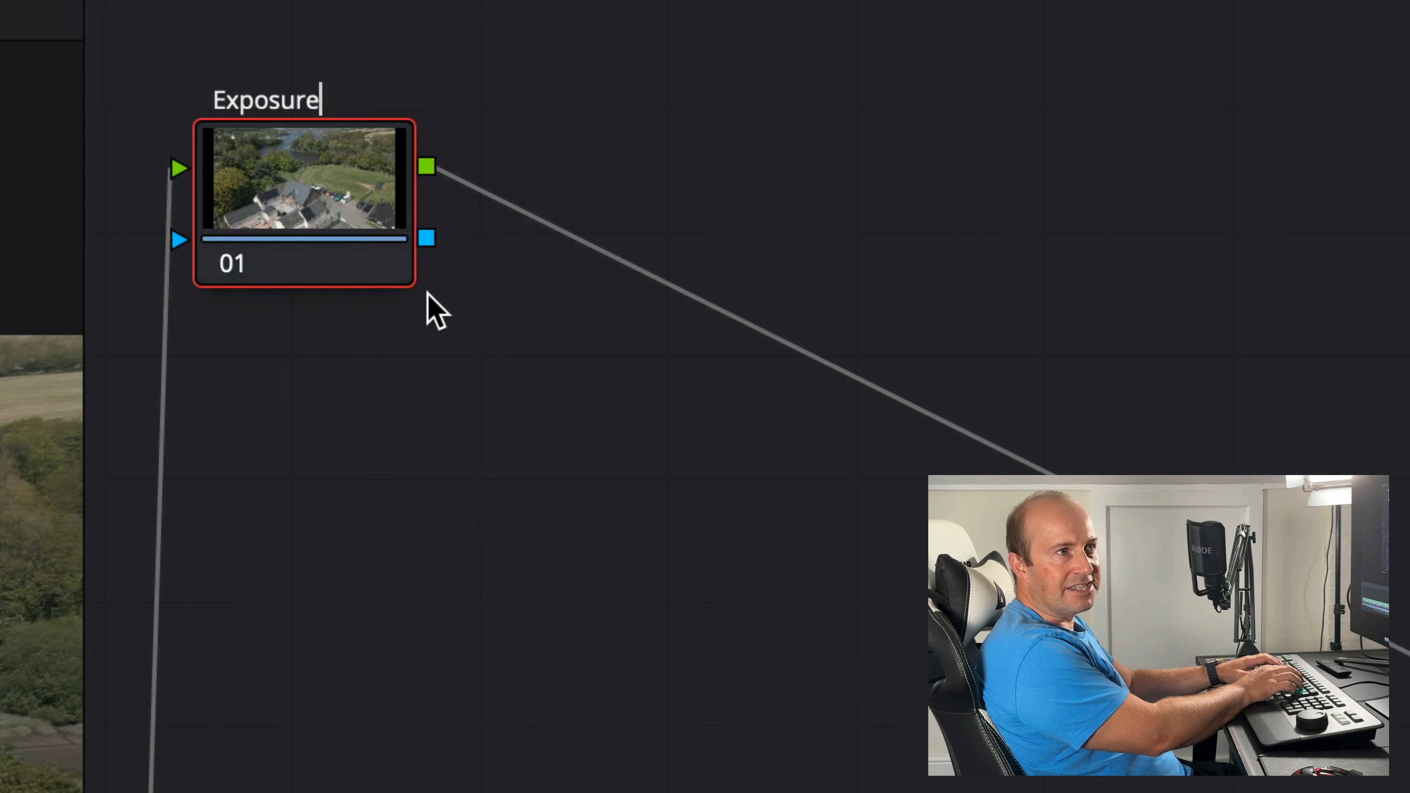
{"action": "key", "text": "Return"}
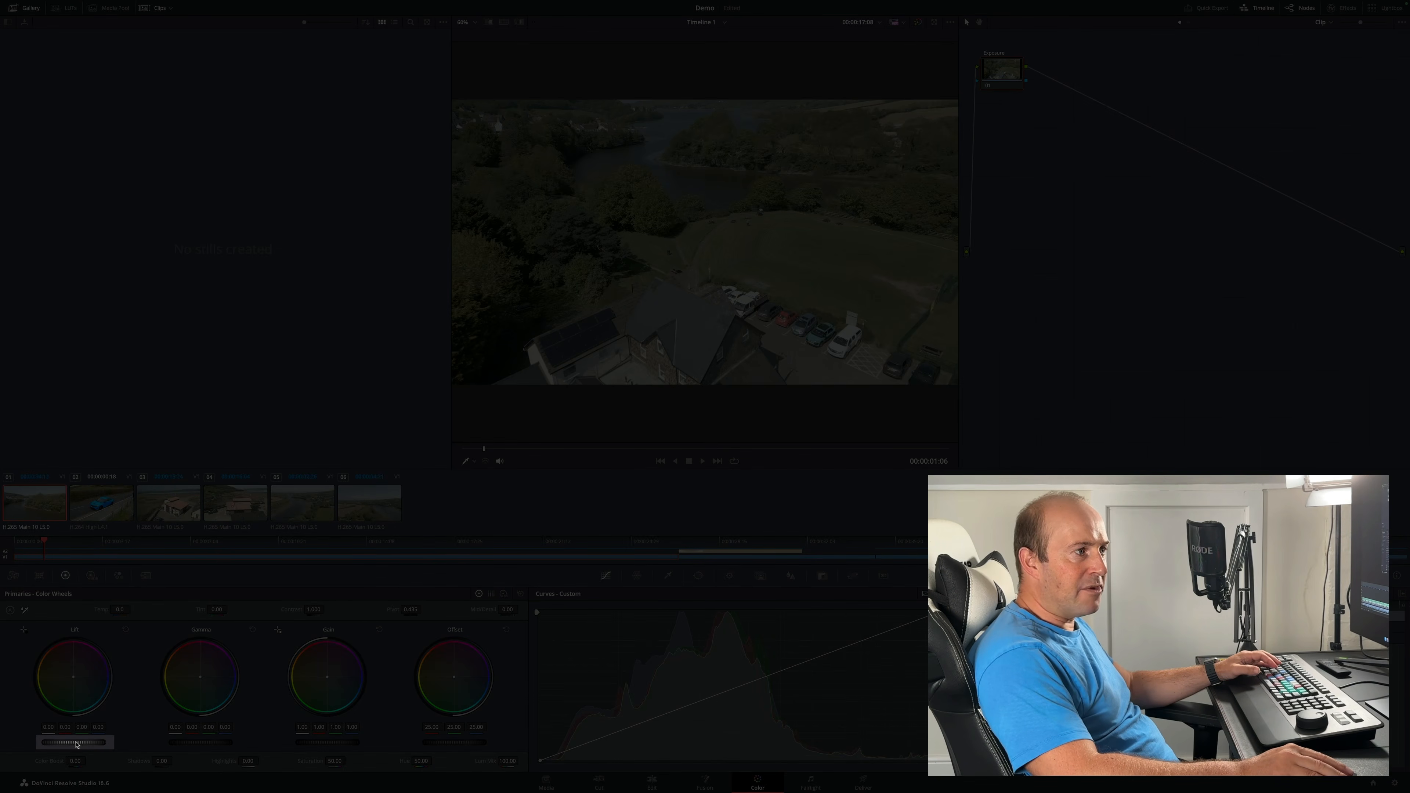
- Try raising the Lift master wheel and tinting the Lift colour balance, resetting the Lift wheel after each
{"action": "left_click_drag", "start_coordinate": [74, 743], "coordinate": [98, 743]}
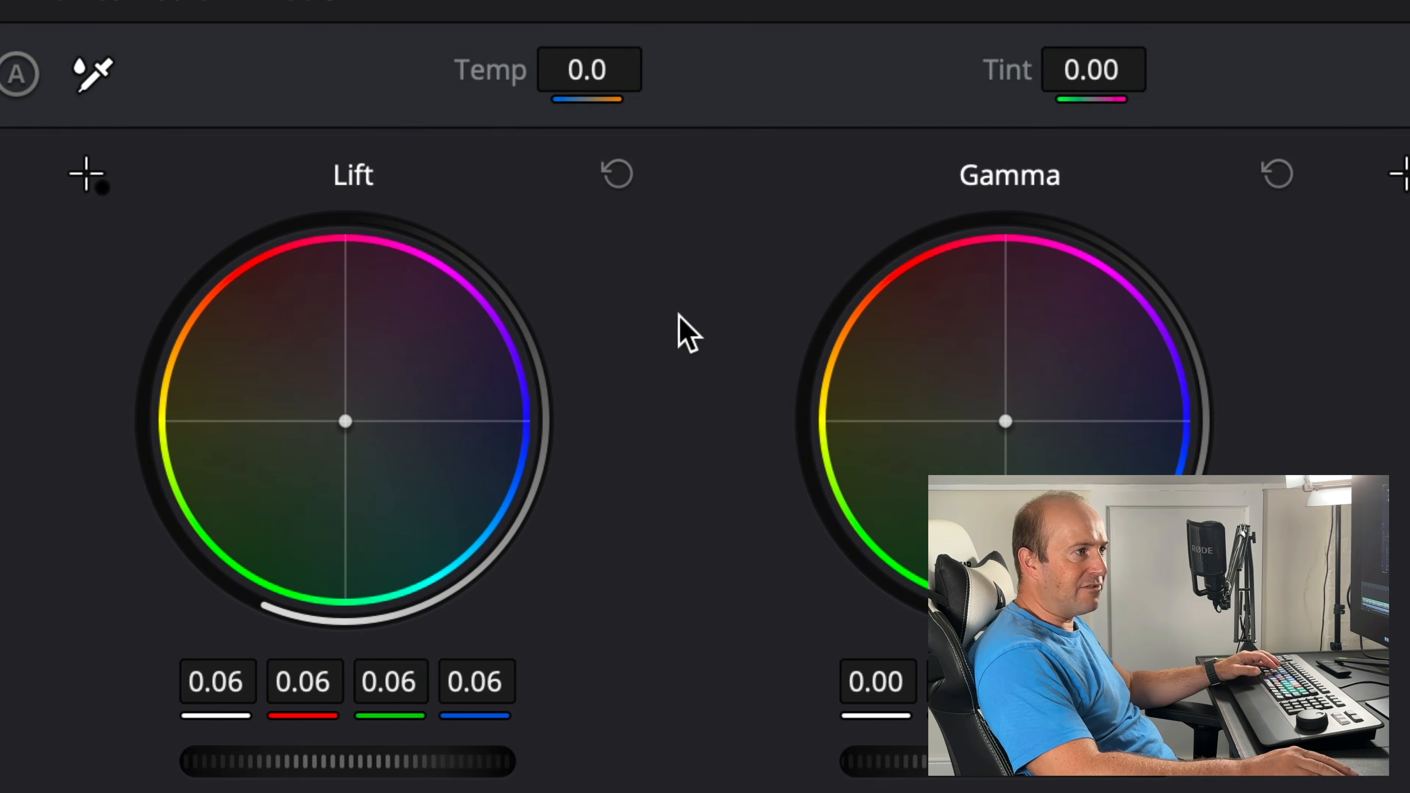
{"action": "left_click", "coordinate": [621, 181]}
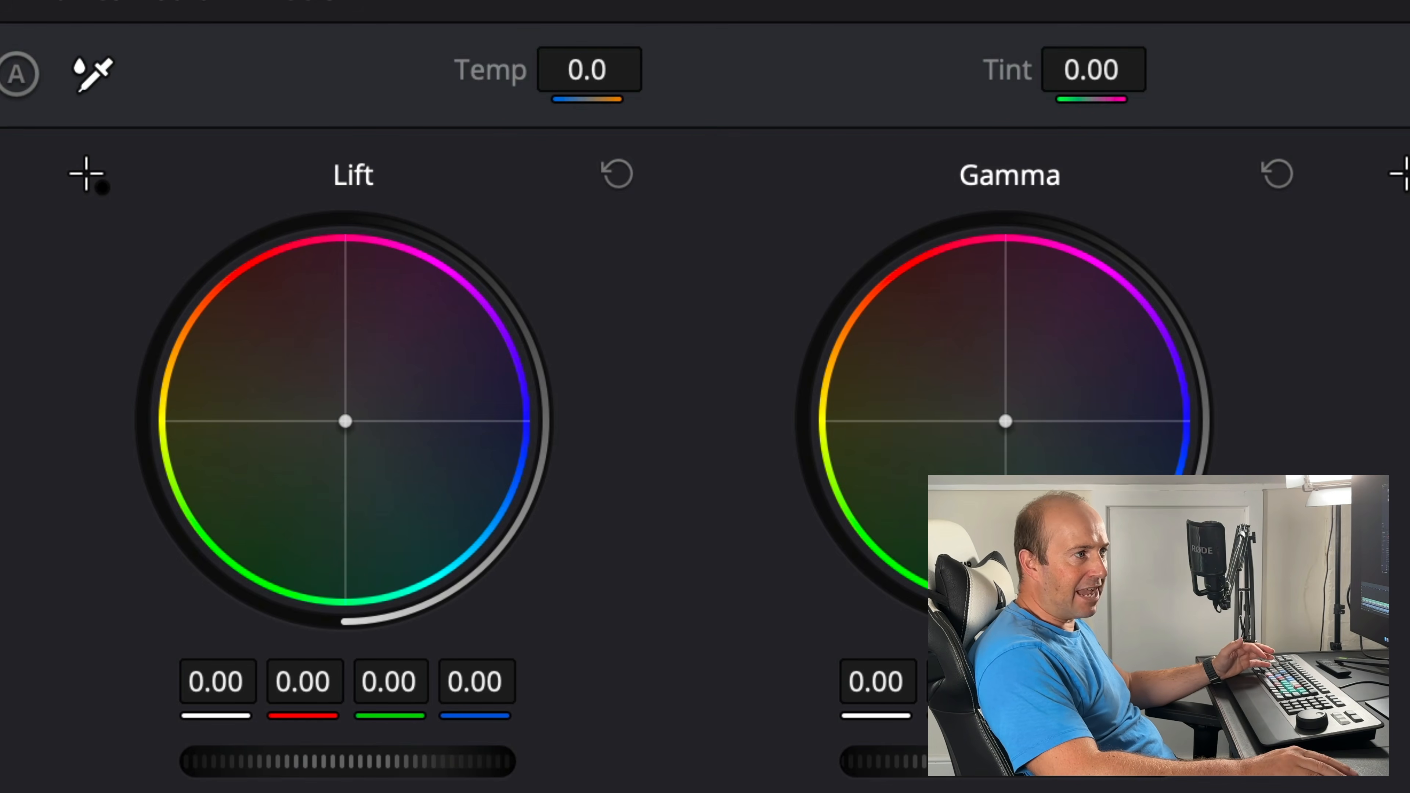
{"action": "left_click_drag", "start_coordinate": [345, 421], "coordinate": [373, 405]}
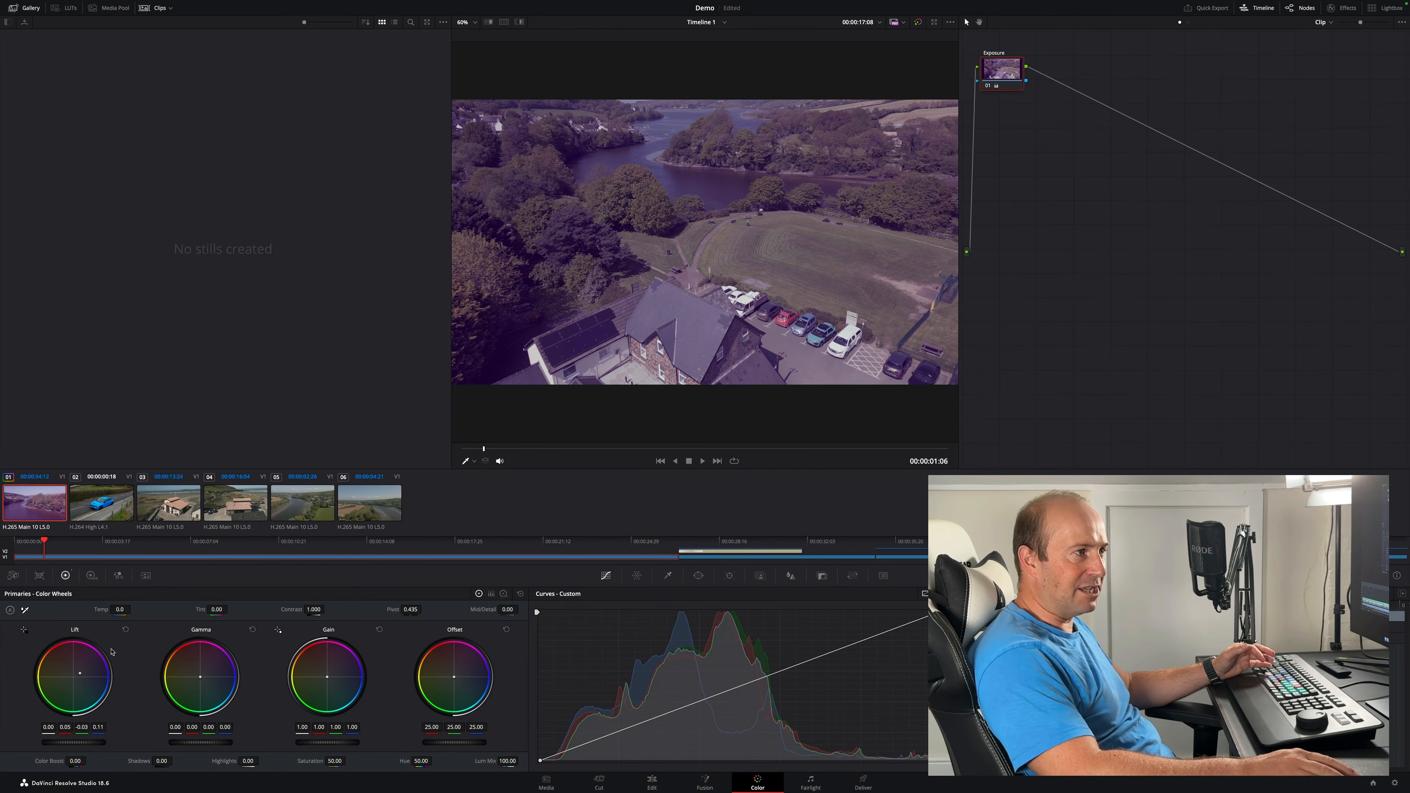
{"action": "left_click", "coordinate": [126, 630]}
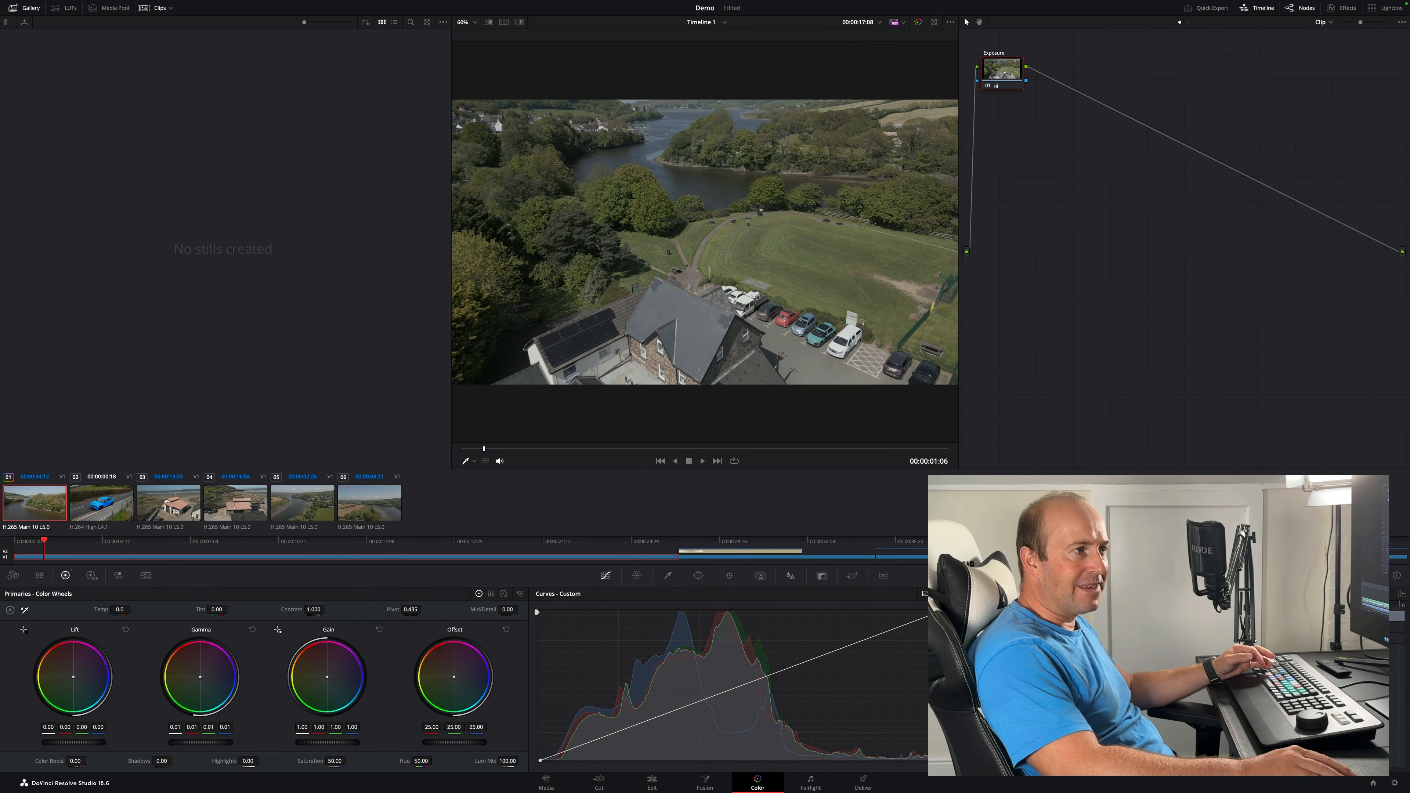
- Reset the Gamma wheel, then try raising the Gain and Offset master wheels, resetting each one
{"action": "left_click", "coordinate": [252, 629]}
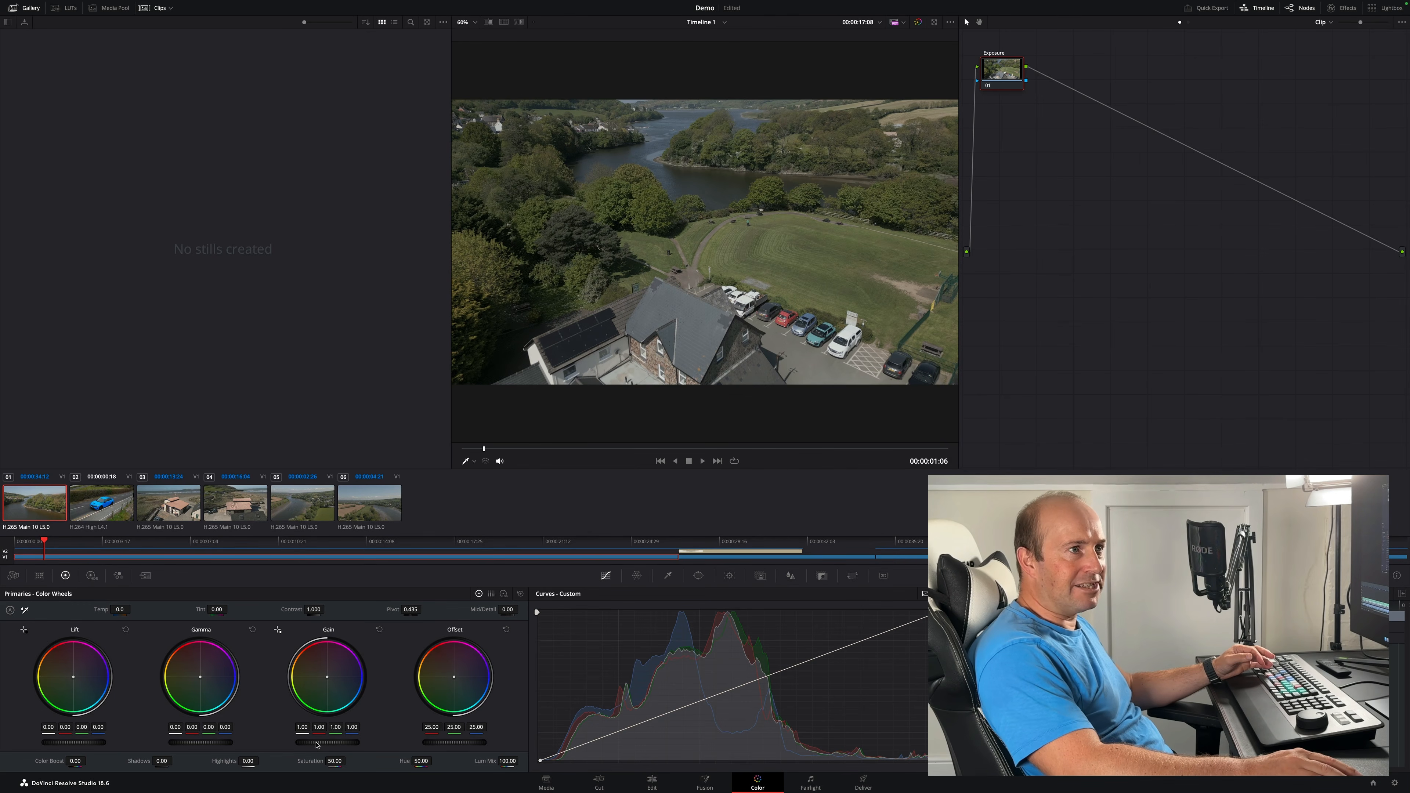
{"action": "left_click_drag", "start_coordinate": [328, 742], "coordinate": [345, 742]}
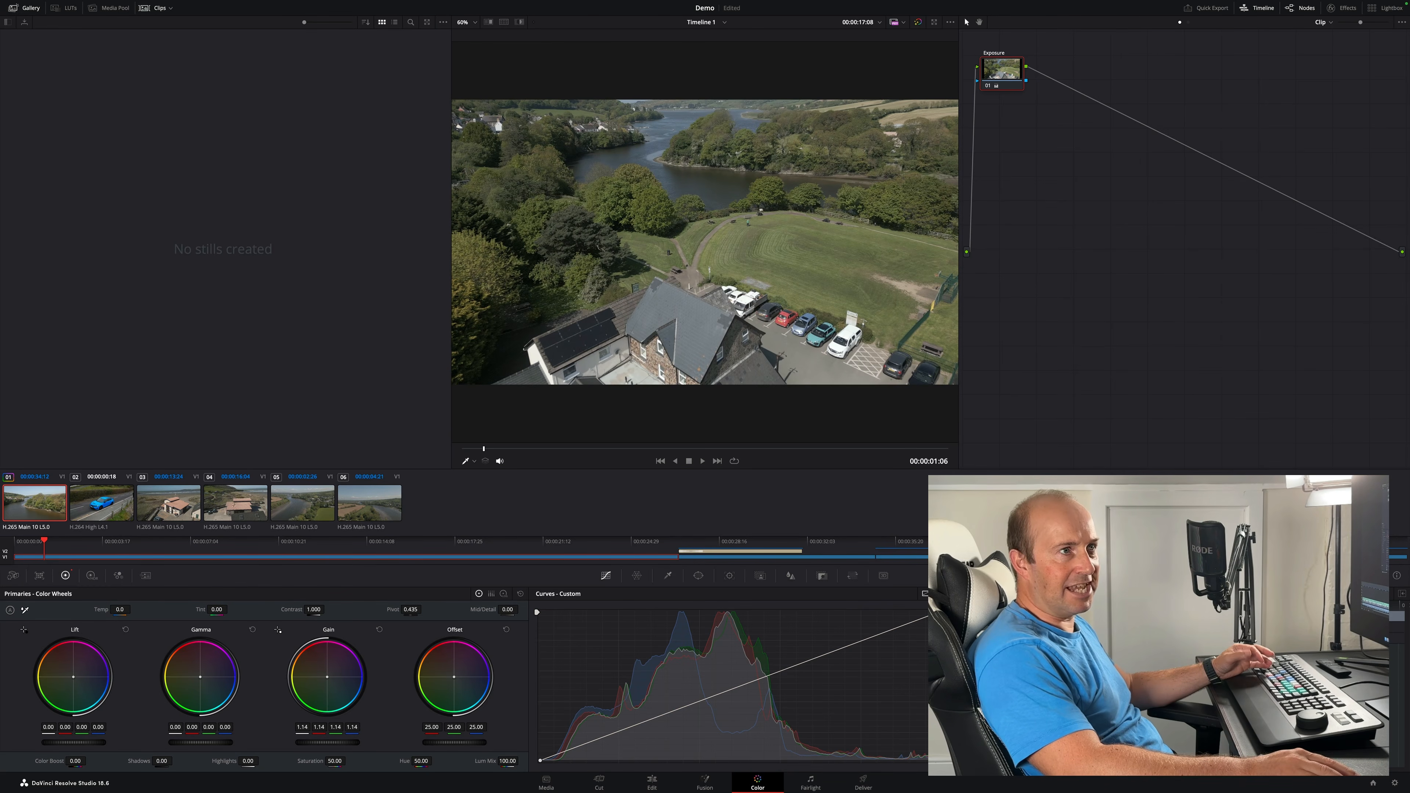
{"action": "left_click", "coordinate": [380, 629]}
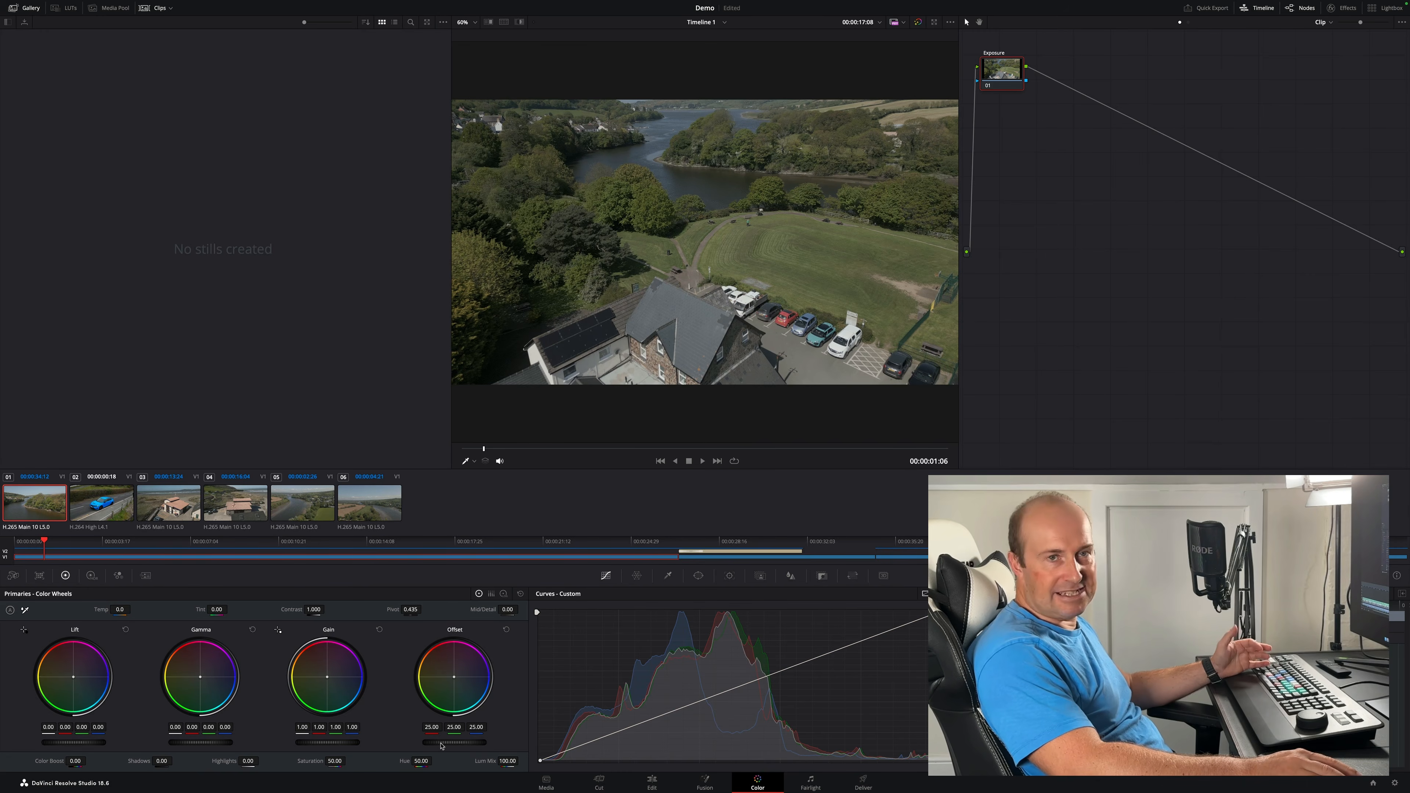
{"action": "left_click_drag", "start_coordinate": [455, 742], "coordinate": [473, 742]}
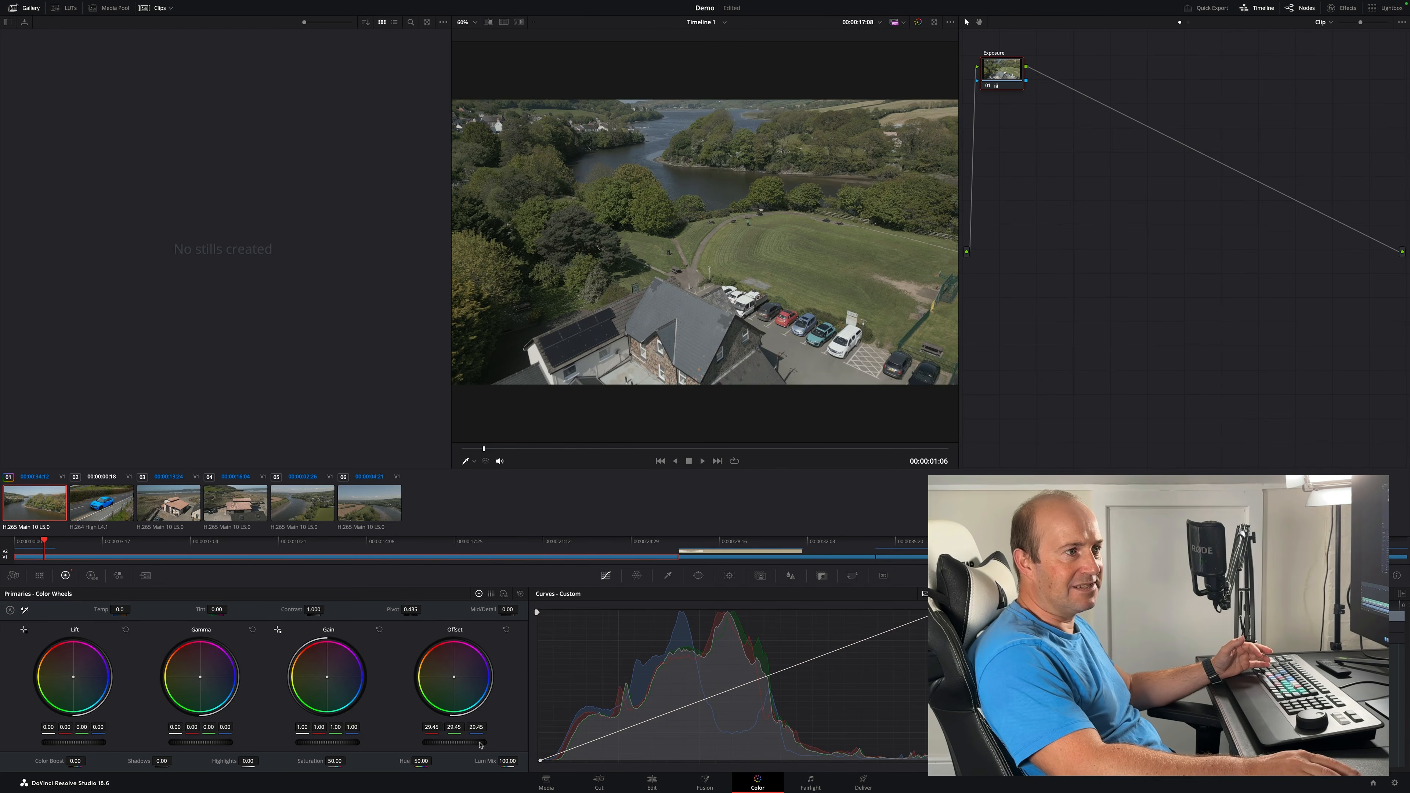
{"action": "left_click", "coordinate": [506, 629]}
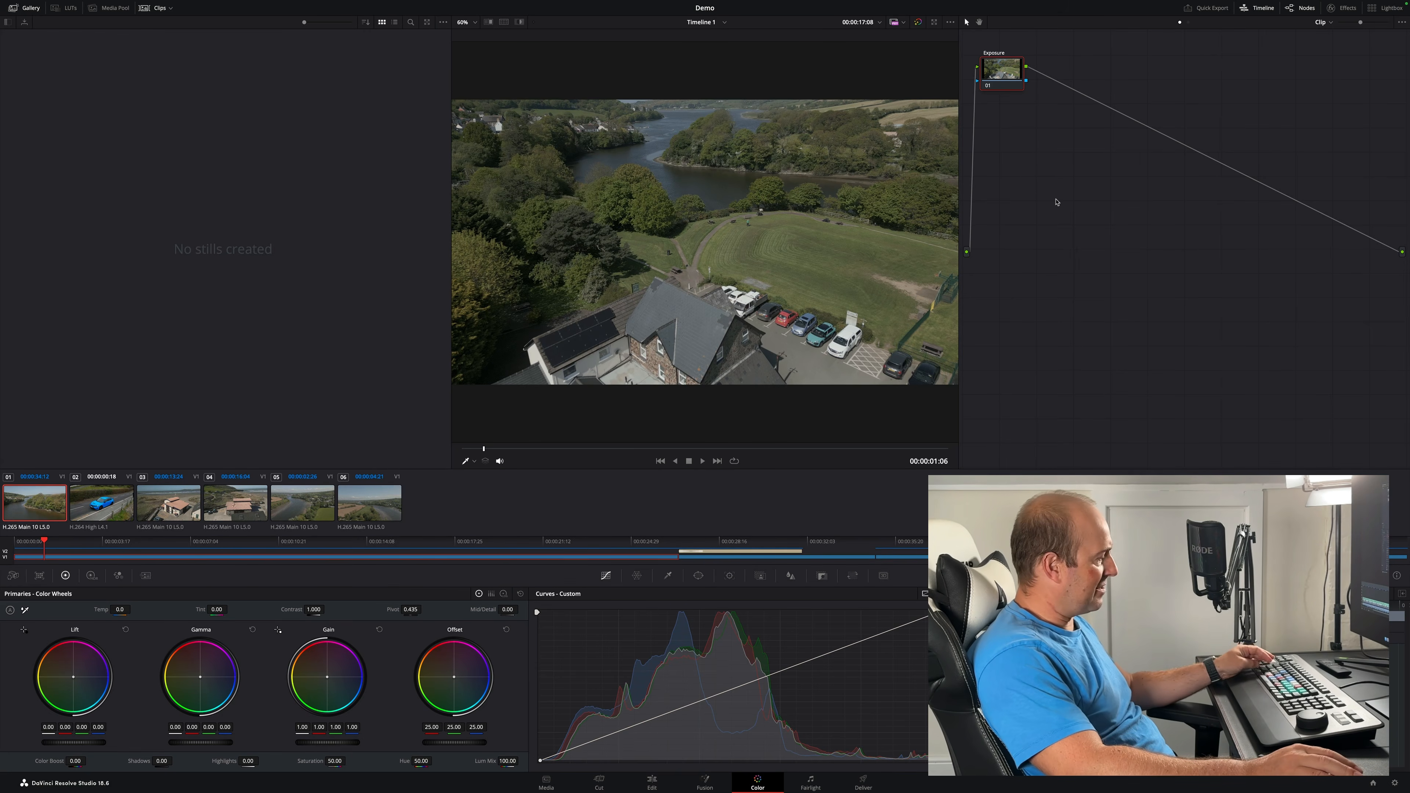
- Add a serial node after Exposure and label it Wb
{"action": "key", "text": "alt+s"}
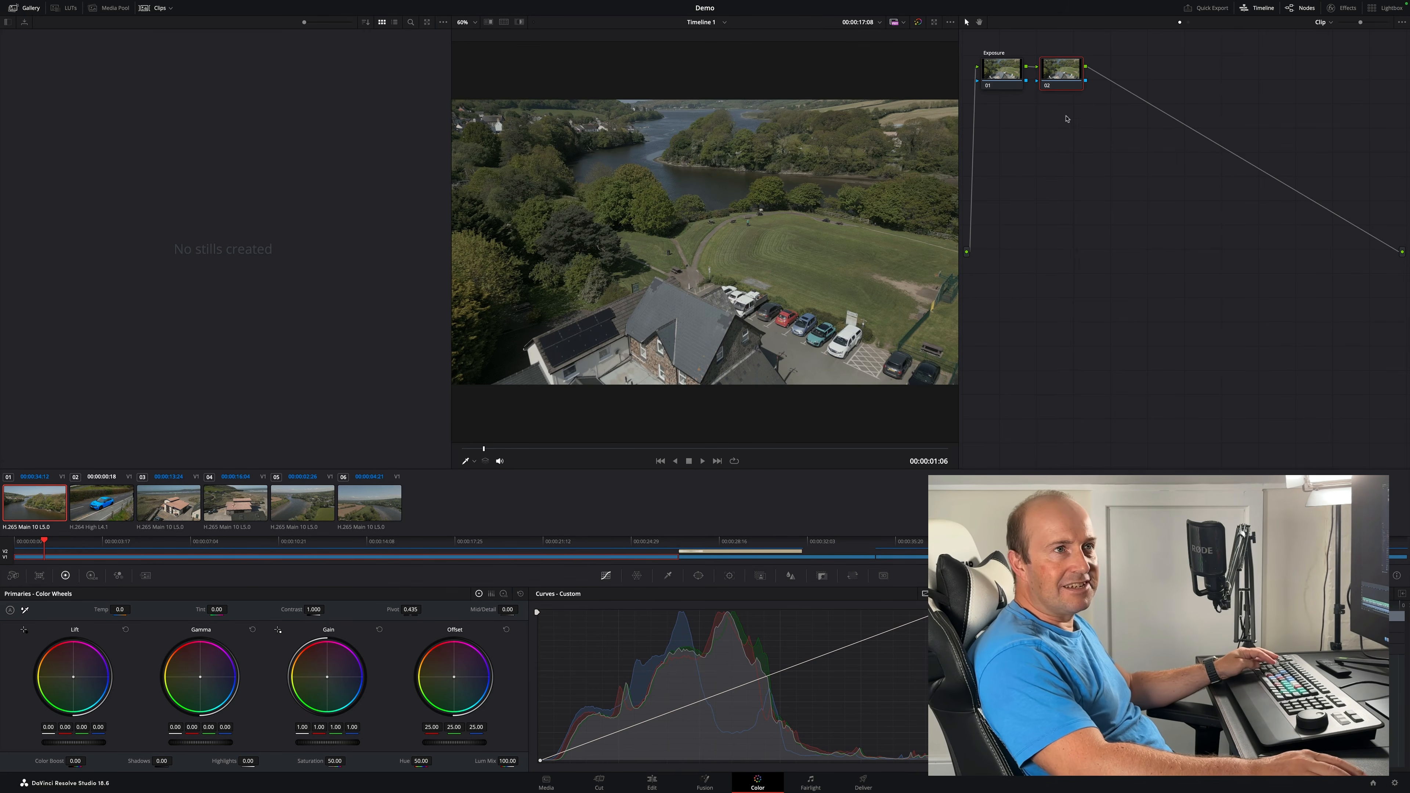
{"action": "right_click", "coordinate": [1062, 72]}
{"action": "left_click", "coordinate": [1086, 91]}
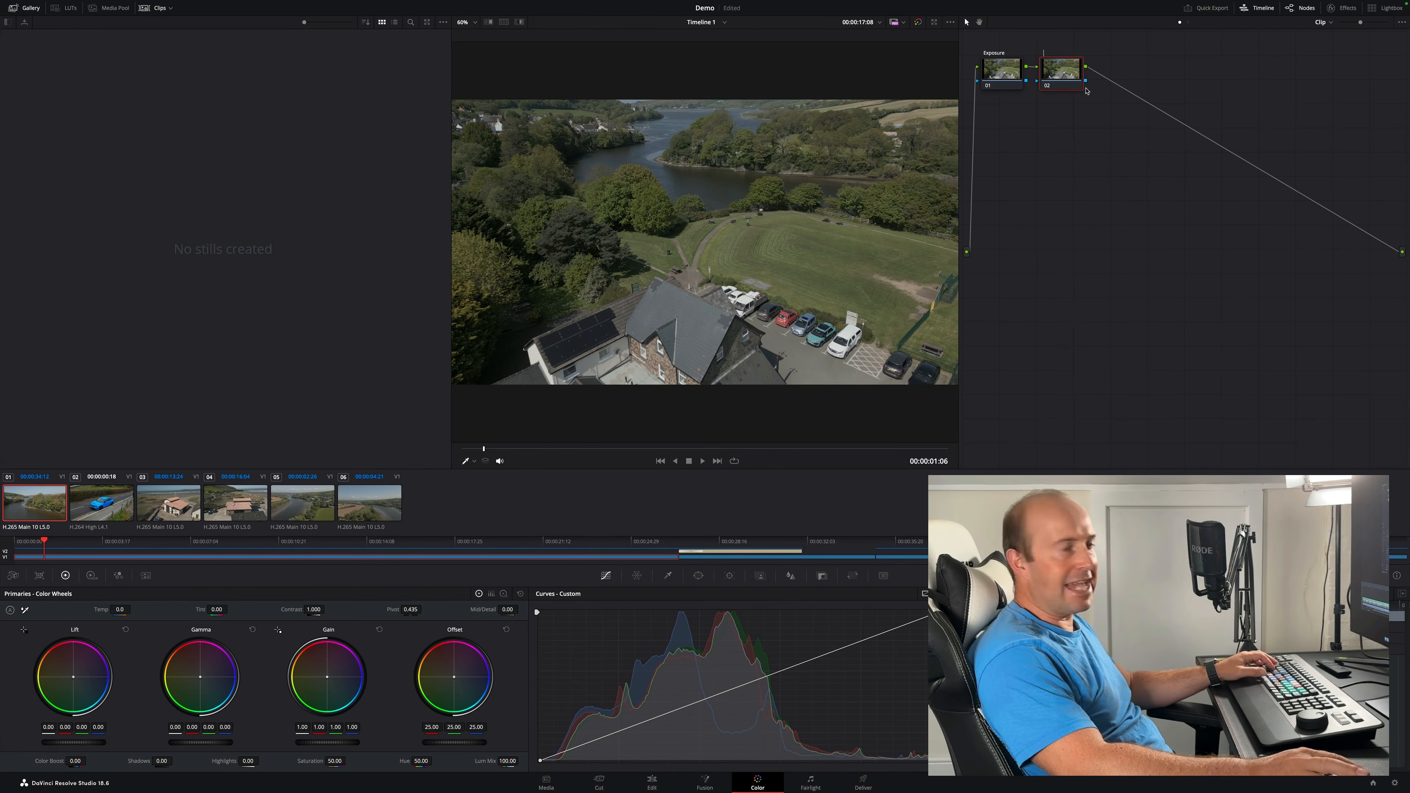
{"action": "type", "text": "Wb"}
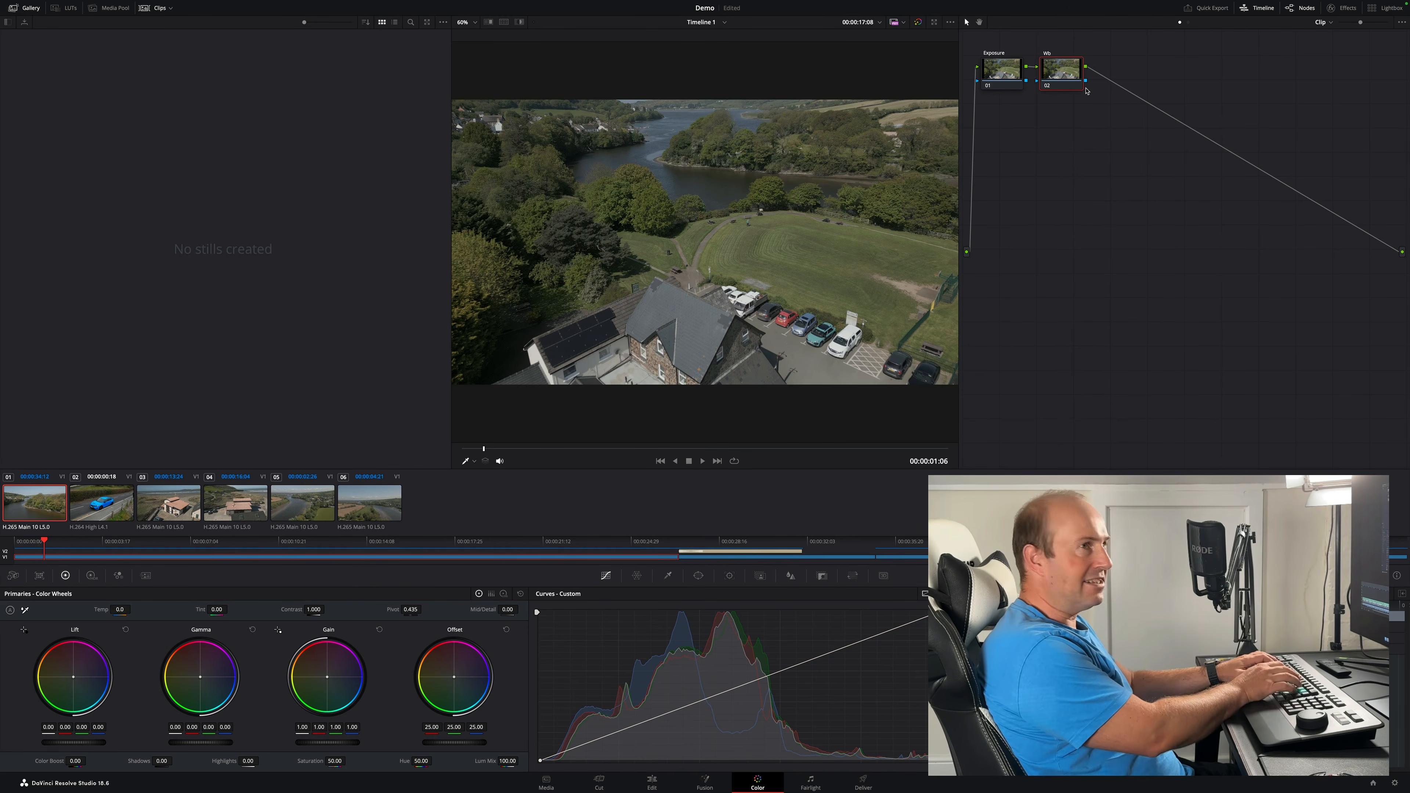
{"action": "key", "text": "Return"}
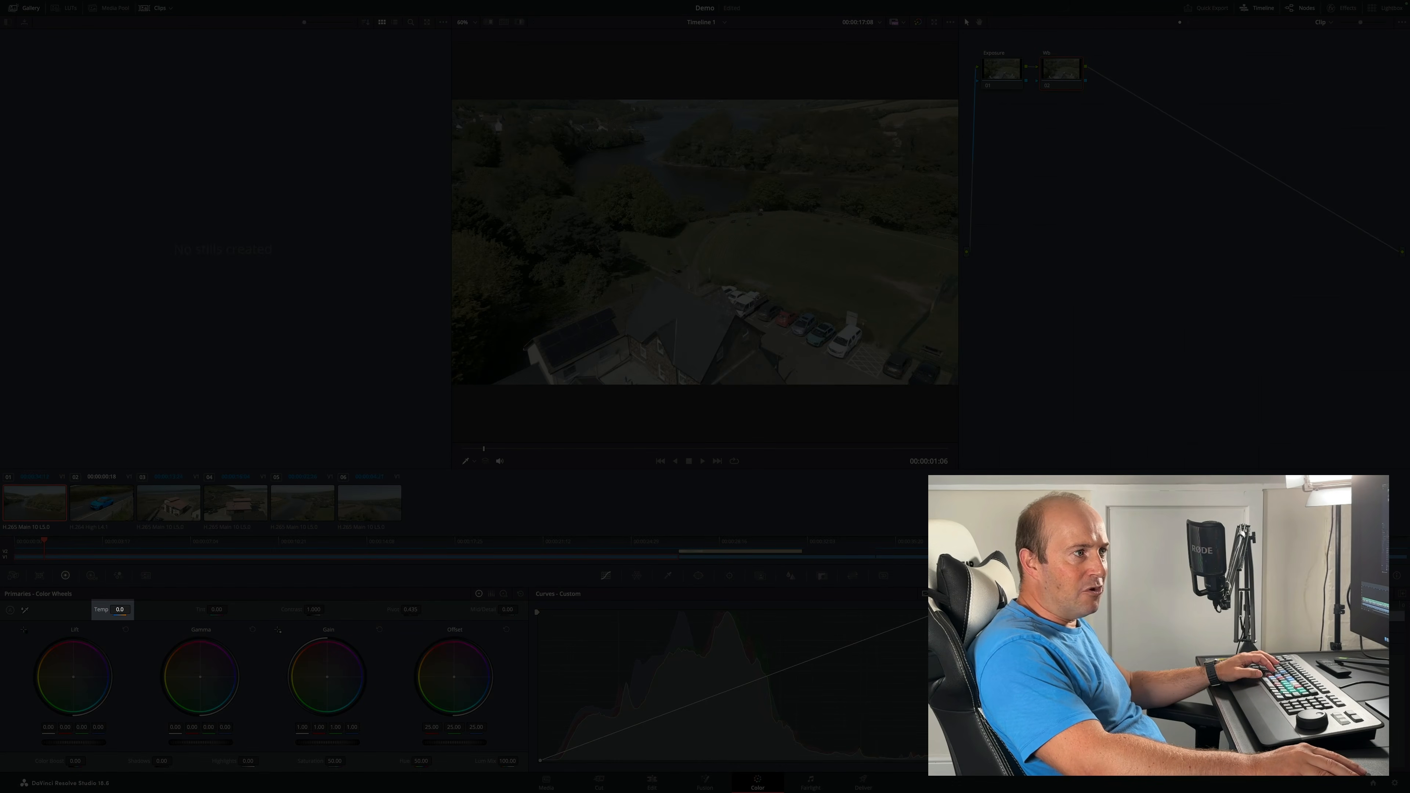
- Try warming the Temp value on the Wb node, then set Temp back to 0
{"action": "left_click_drag", "start_coordinate": [120, 610], "coordinate": [140, 609]}
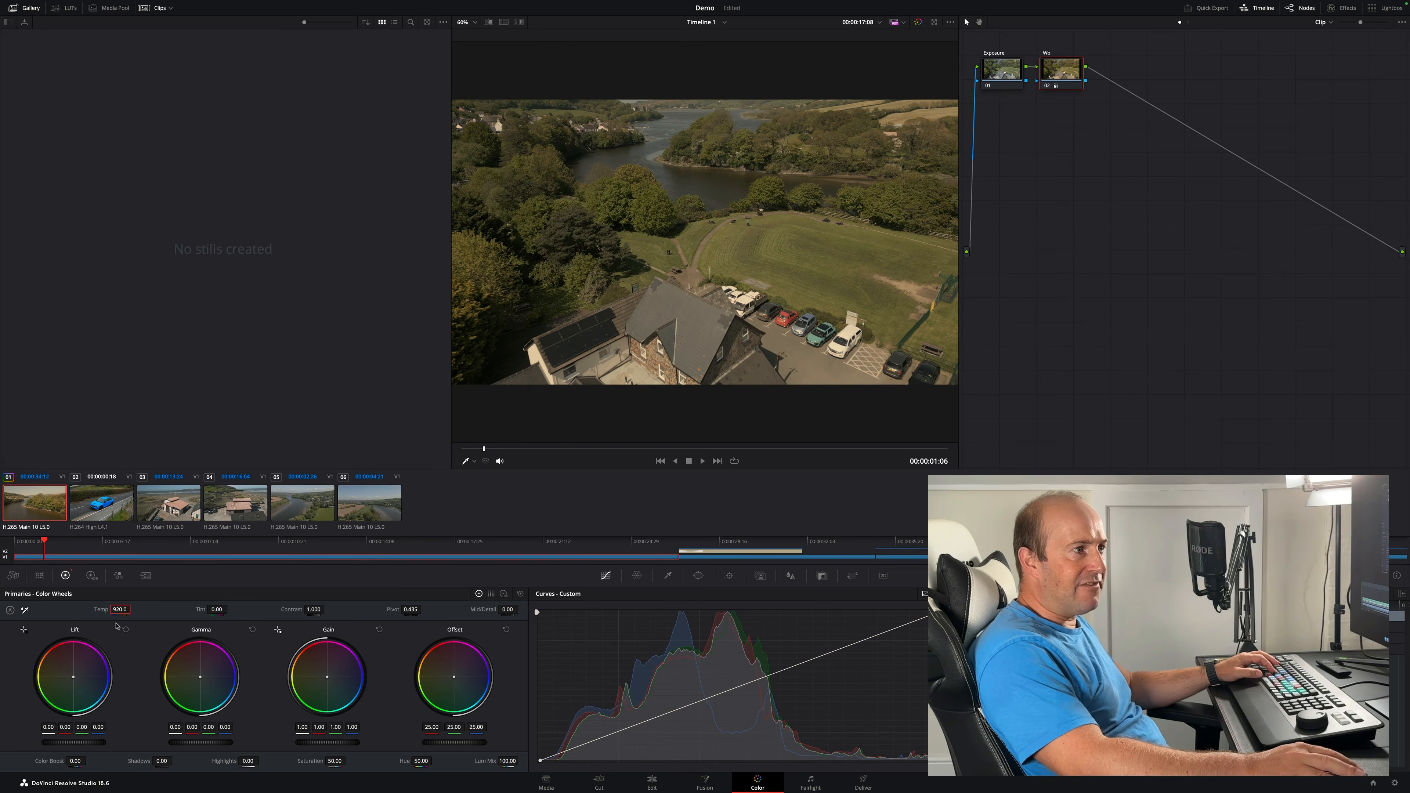
{"action": "type", "text": "0"}
{"action": "key", "text": "Return"}
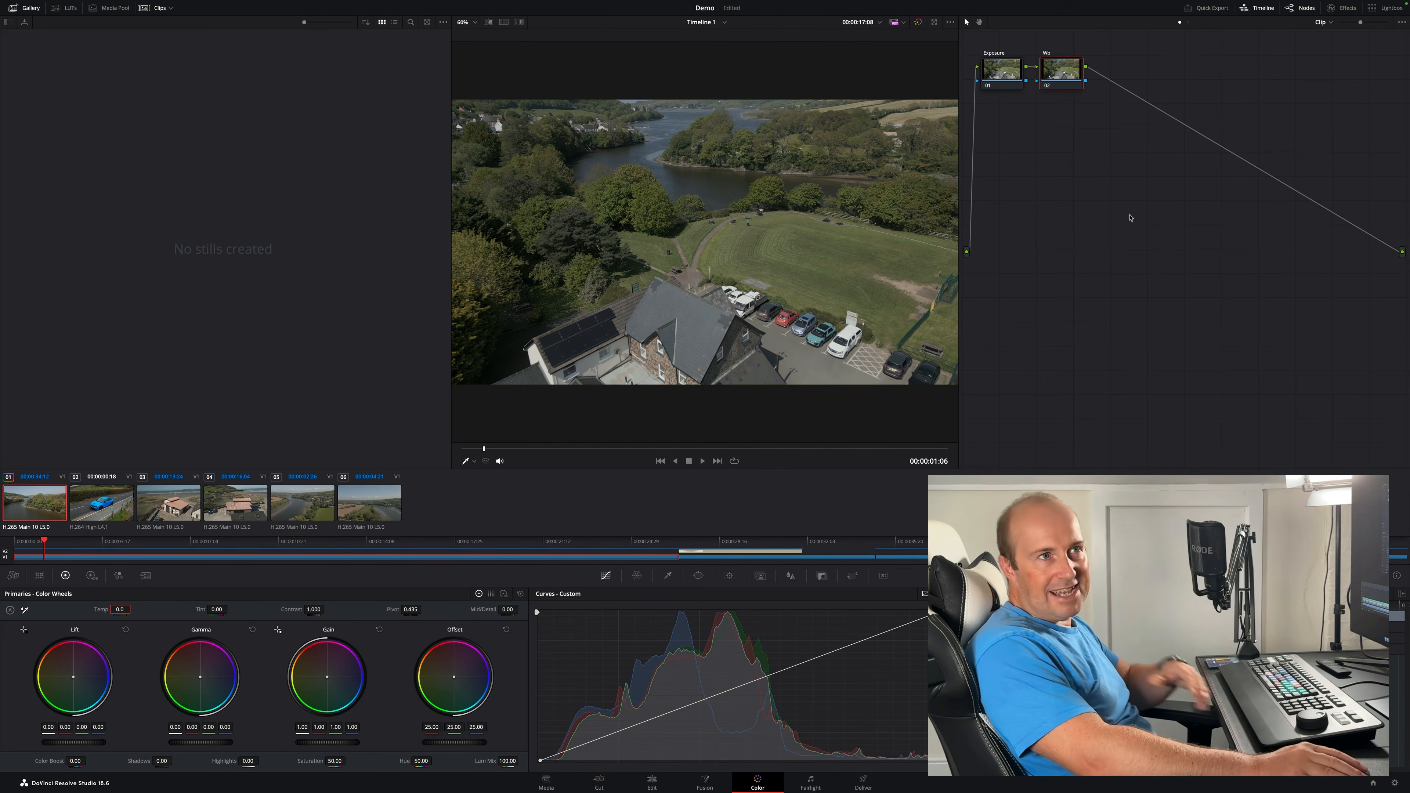
- Add a serial node after Wb, label it Contrast, and raise its contrast to about 1.126
{"action": "left_click", "coordinate": [1064, 85]}
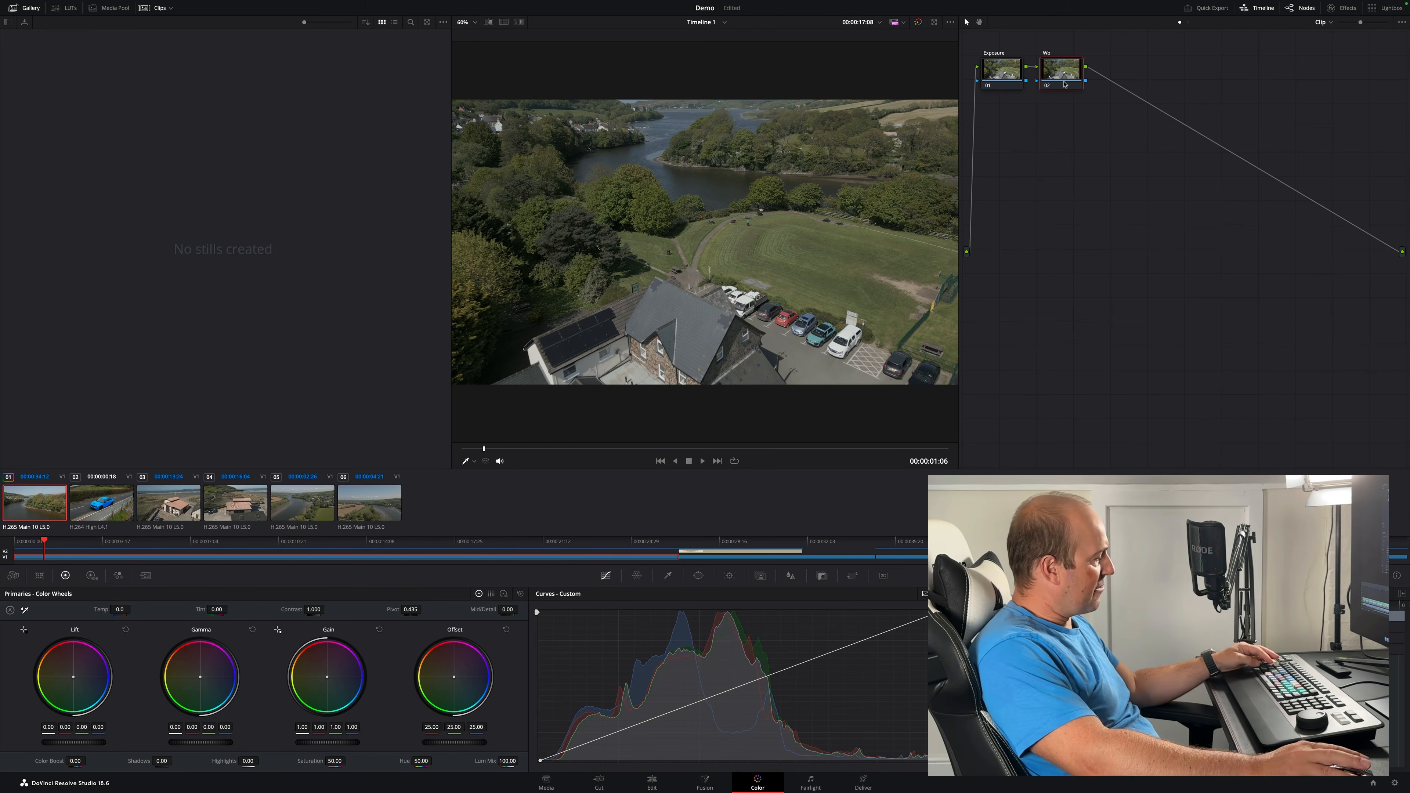
{"action": "key", "text": "alt+s"}
{"action": "right_click", "coordinate": [1127, 70]}
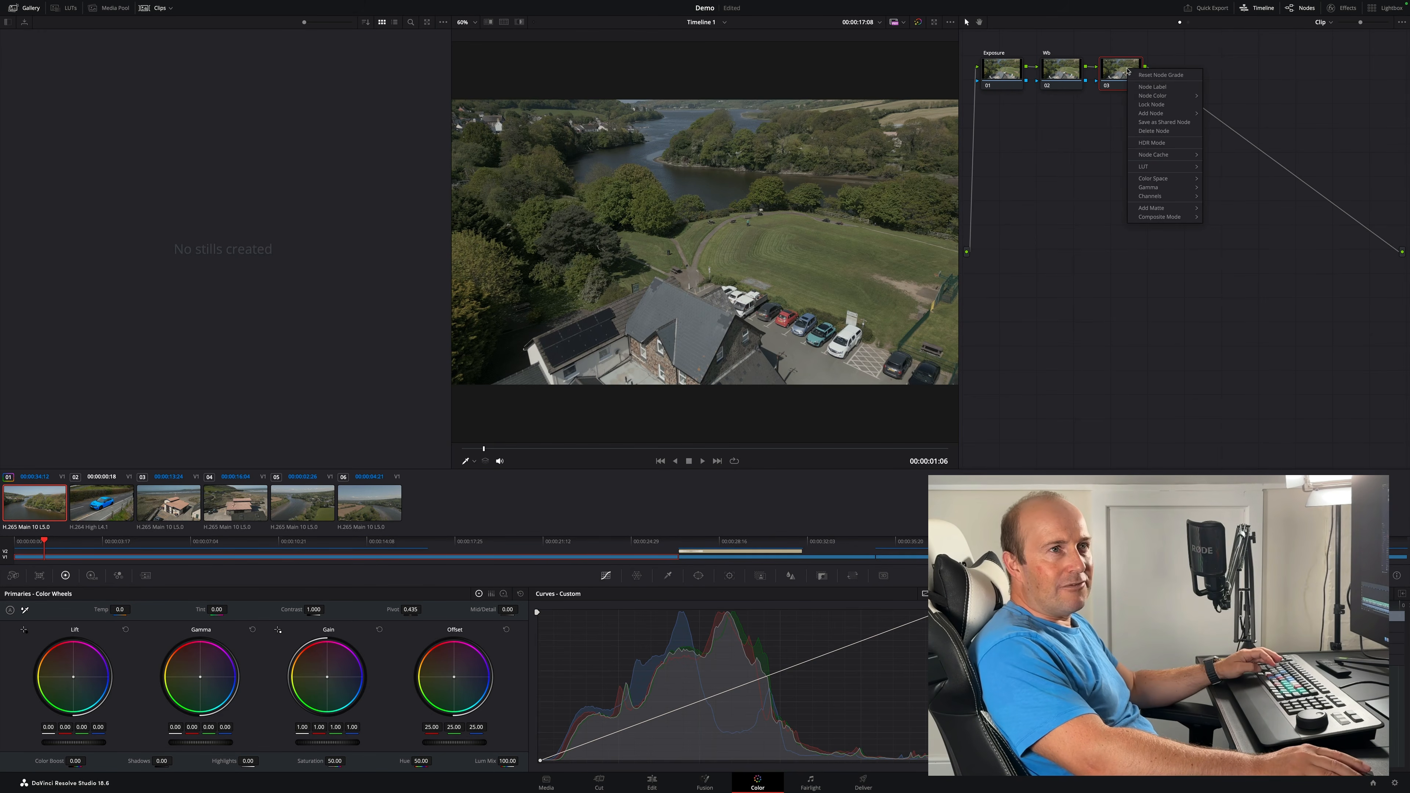
{"action": "left_click", "coordinate": [1147, 86]}
{"action": "type", "text": "Con"}
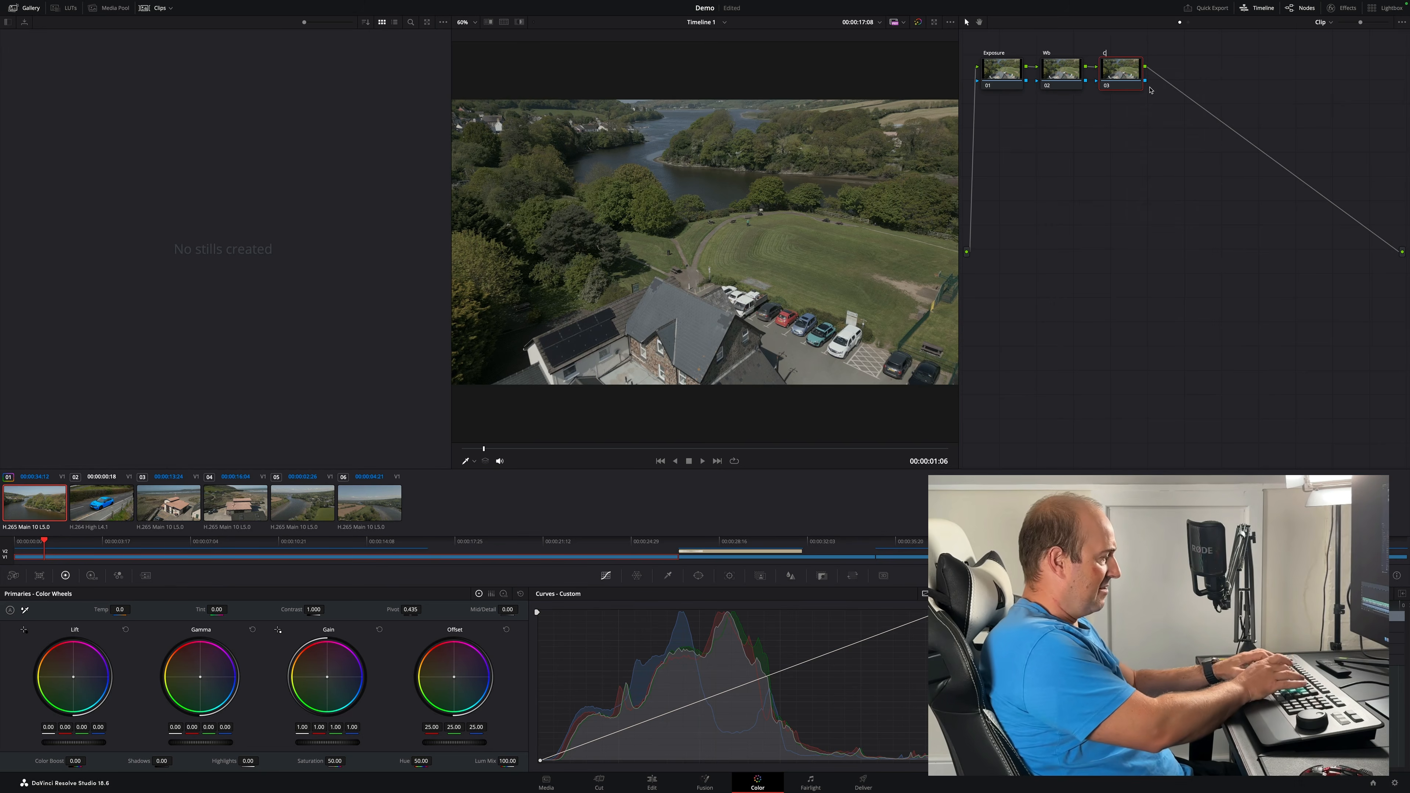
{"action": "type", "text": "trast"}
{"action": "key", "text": "Return"}
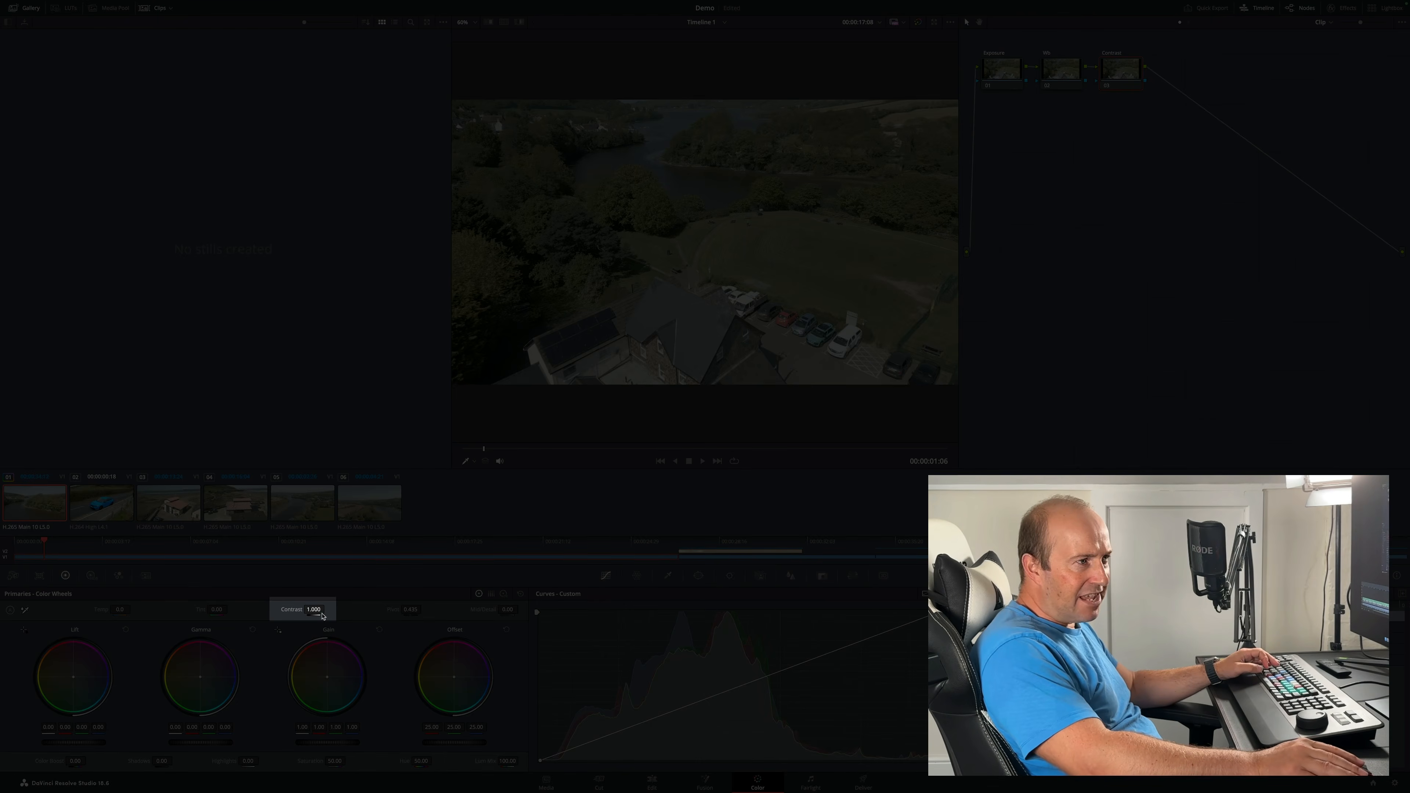
{"action": "mouse_move", "coordinate": [319, 610]}
{"action": "left_mouse_down"}
{"action": "mouse_move", "coordinate": [354, 609]}
{"action": "mouse_move", "coordinate": [215, 610]}
{"action": "mouse_move", "coordinate": [321, 609]}
{"action": "left_mouse_up"}
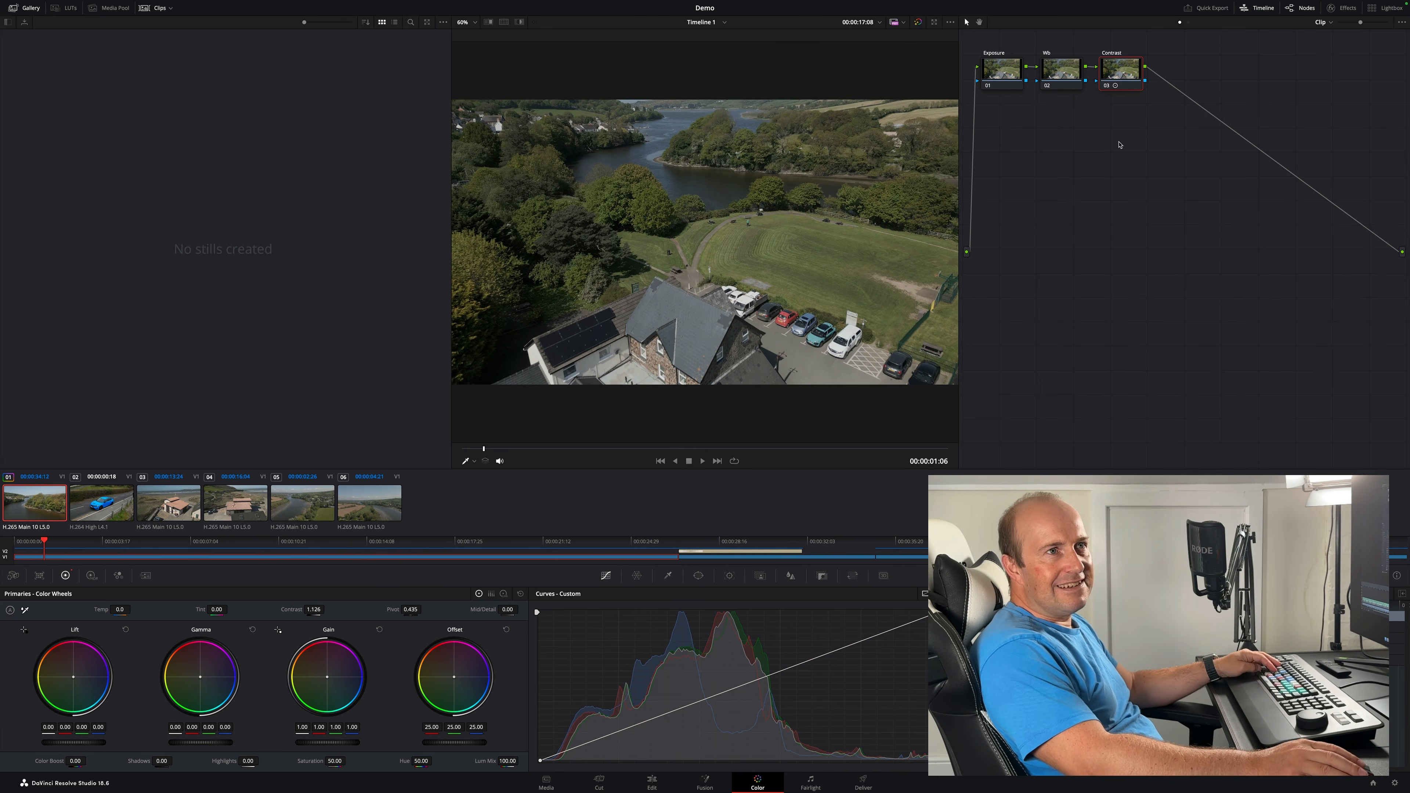
- Add a serial node labelled S-curve and bend its custom curve into an S shape with shadow and highlight points
{"action": "key", "text": "alt+s"}
{"action": "right_click", "coordinate": [1208, 83]}
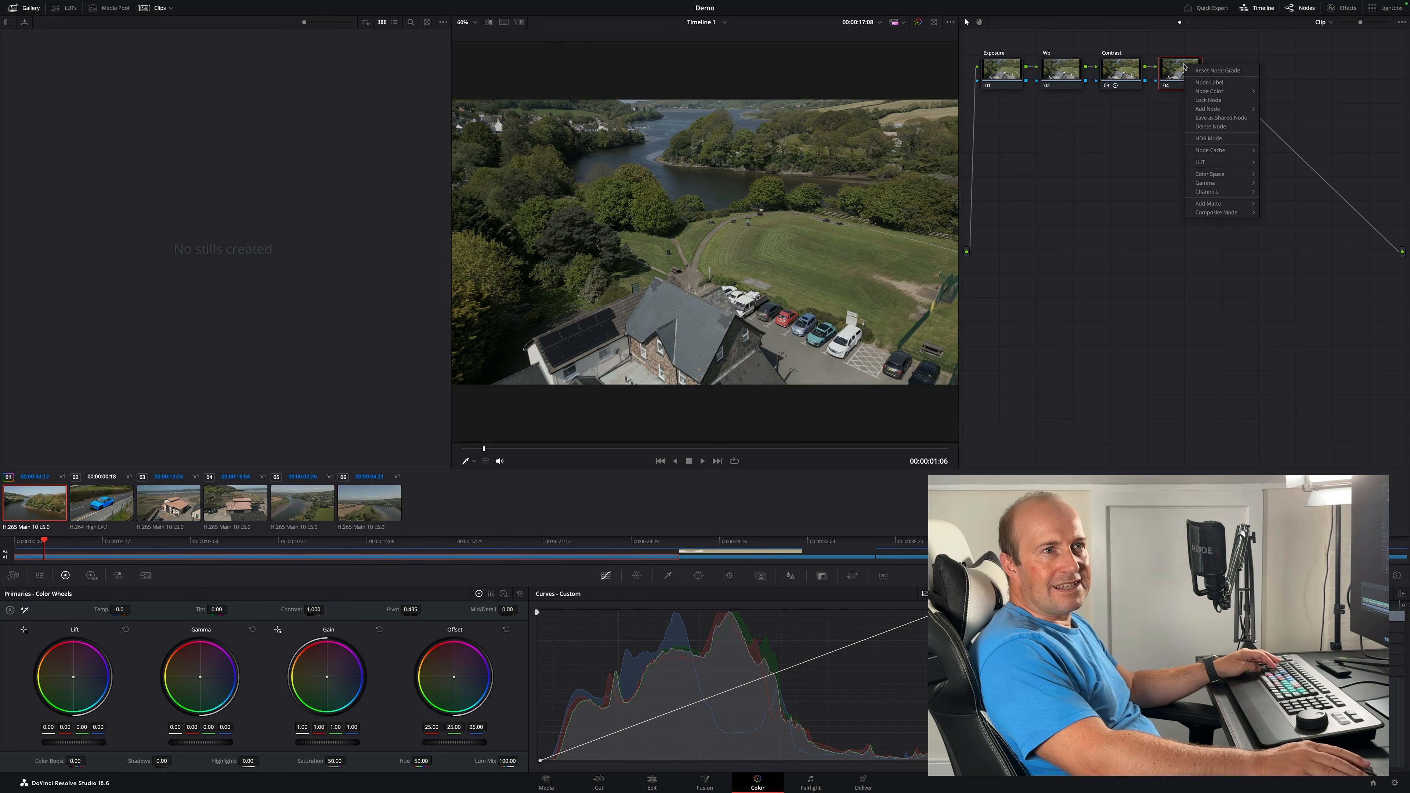
{"action": "left_click", "coordinate": [1209, 86]}
{"action": "type", "text": "S-curve"}
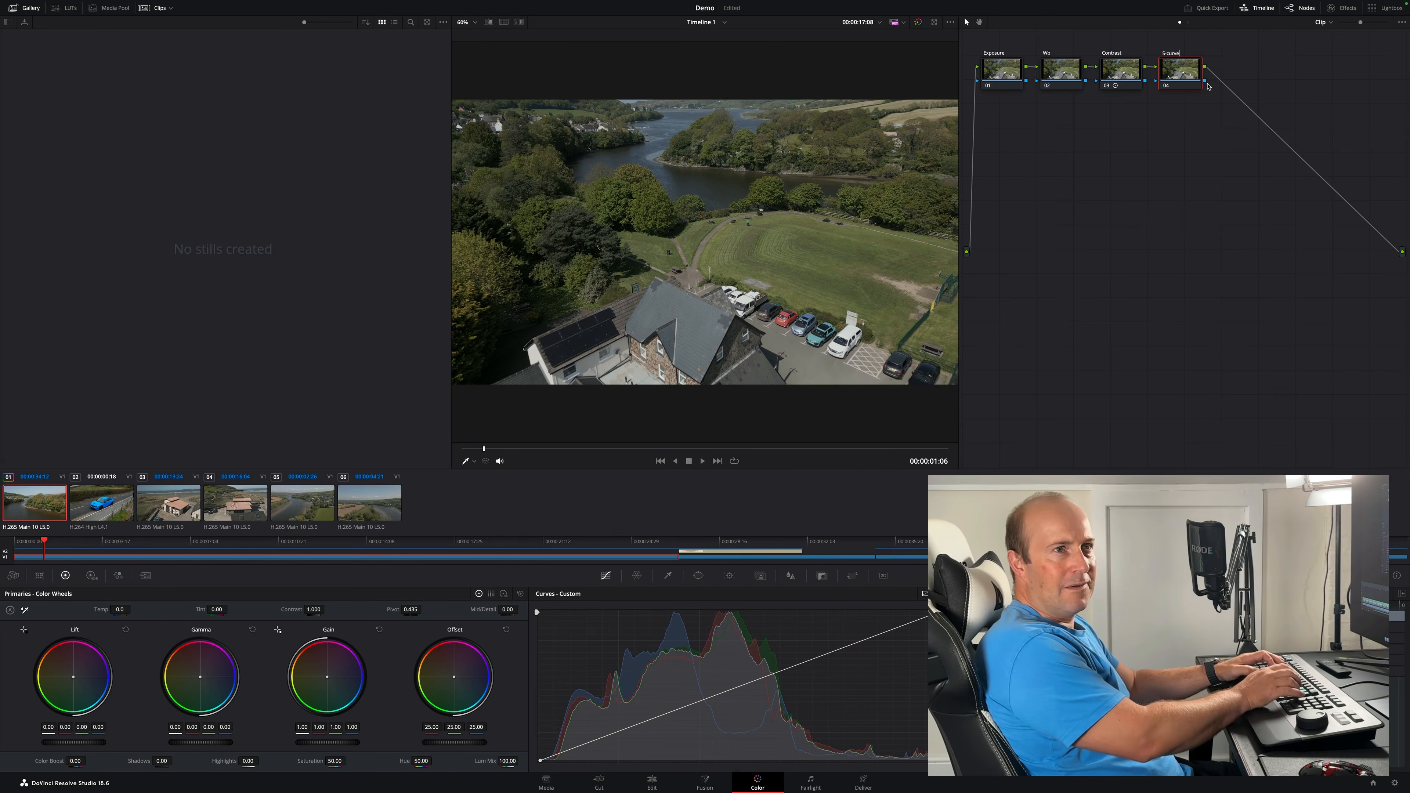
{"action": "key", "text": "Return"}
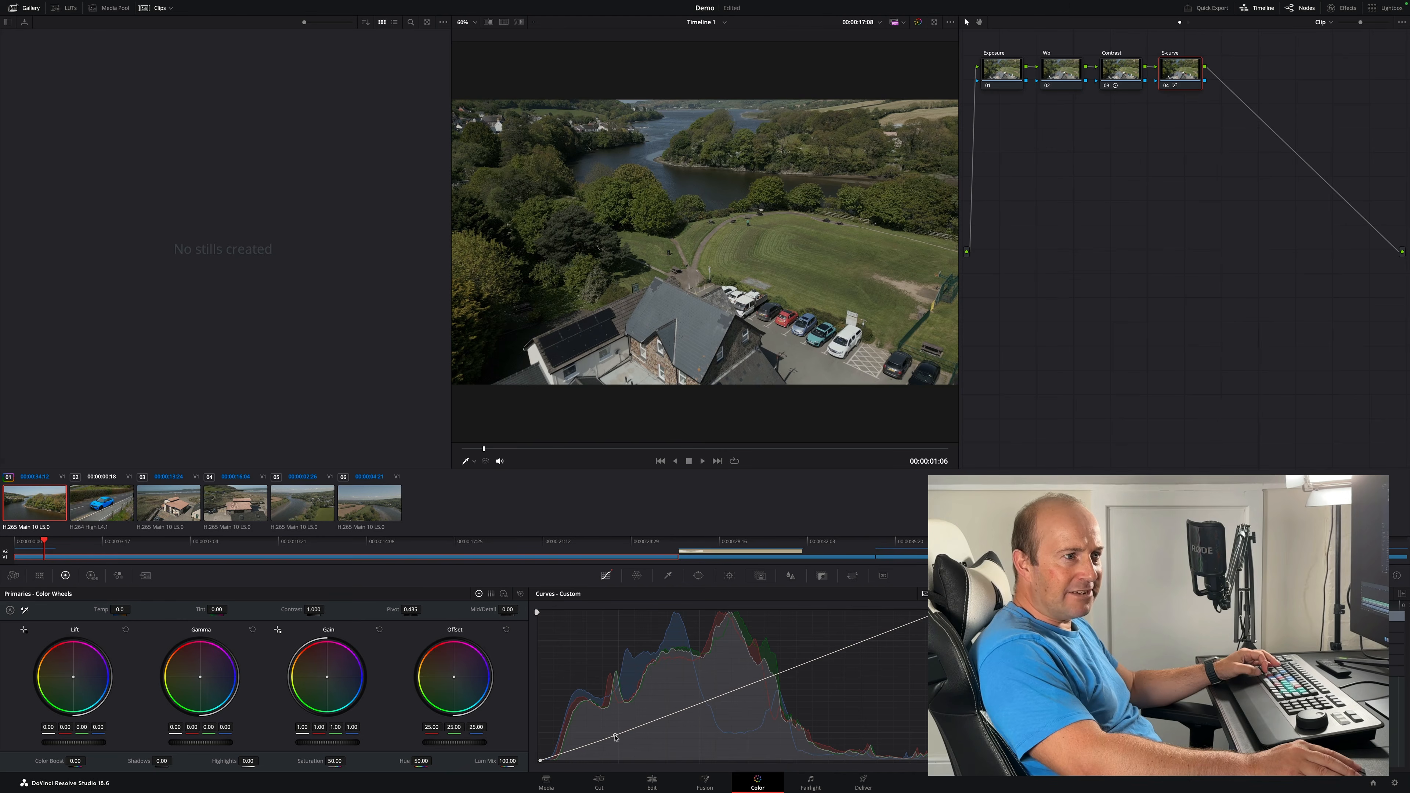
{"action": "left_click", "coordinate": [615, 738]}
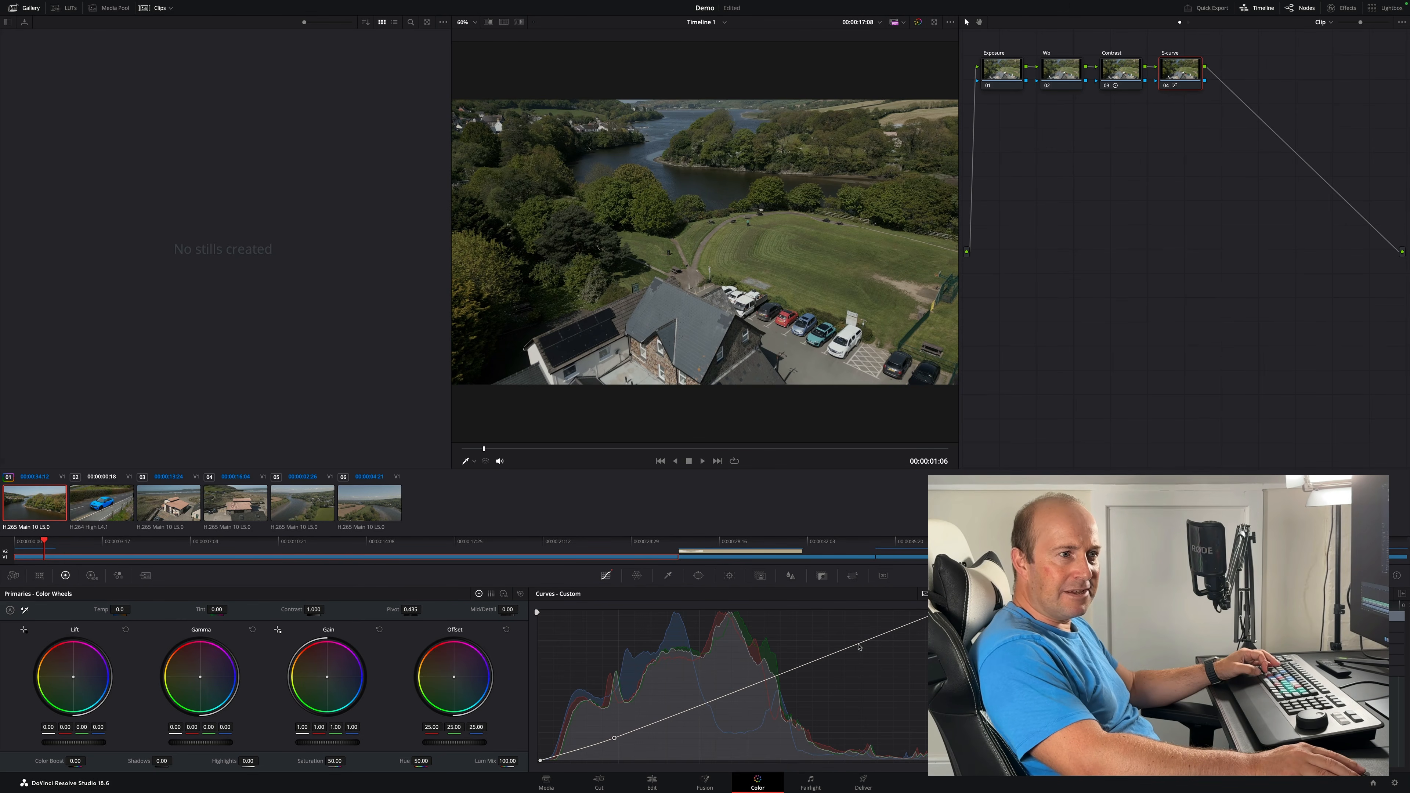
{"action": "left_click_drag", "start_coordinate": [857, 646], "coordinate": [850, 630]}
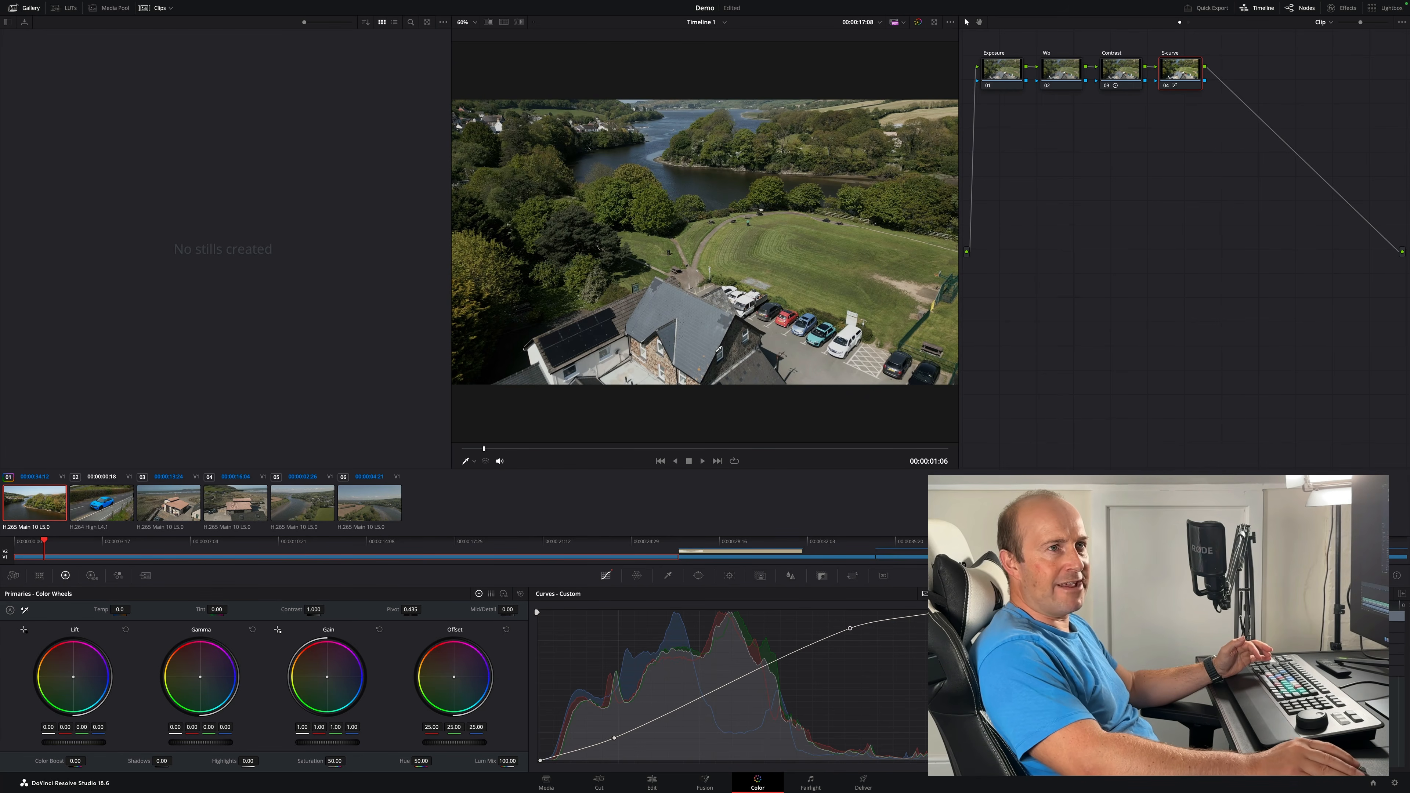
- Add a serial node labelled Saturation and raise the saturation to about 65.40
{"action": "key", "text": "alt+s"}
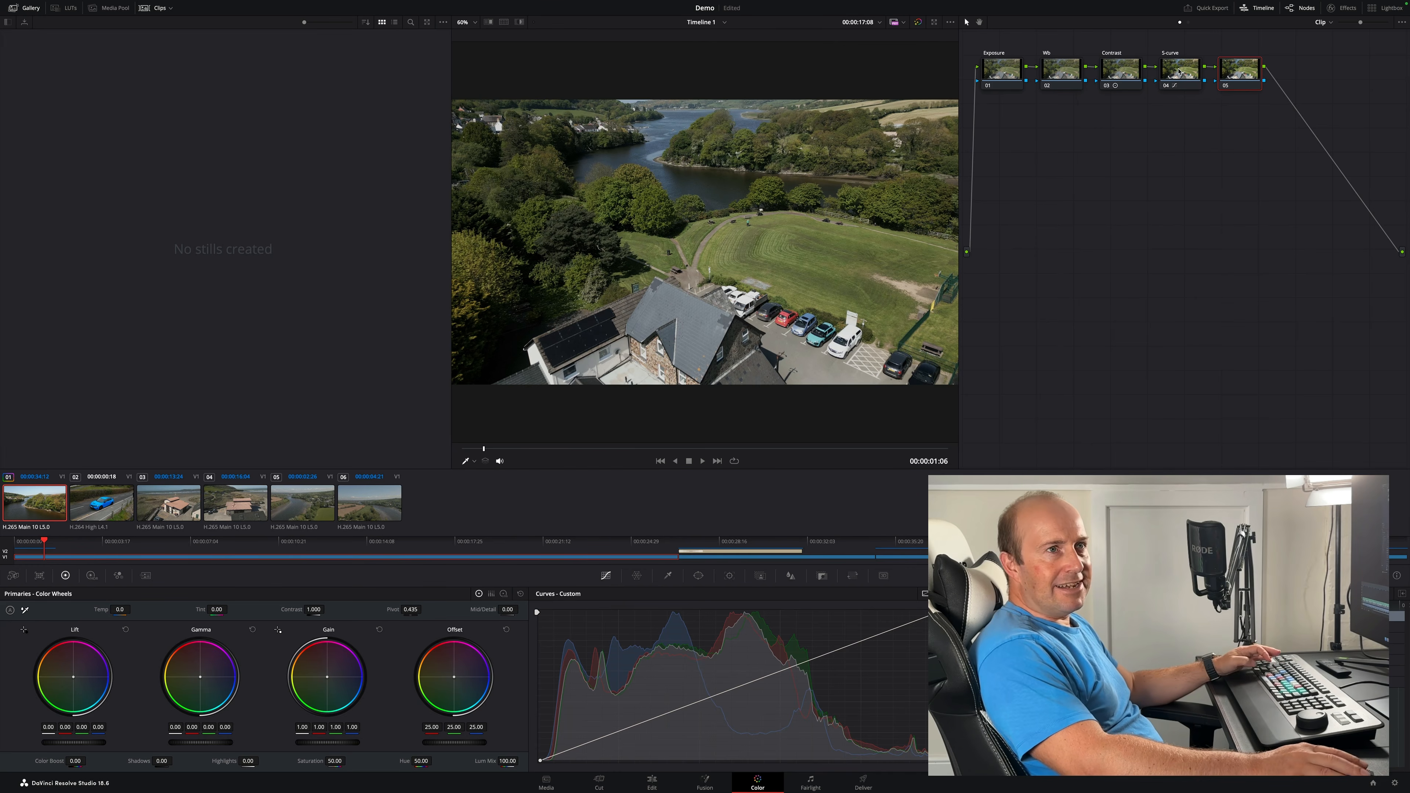
{"action": "right_click", "coordinate": [1235, 74]}
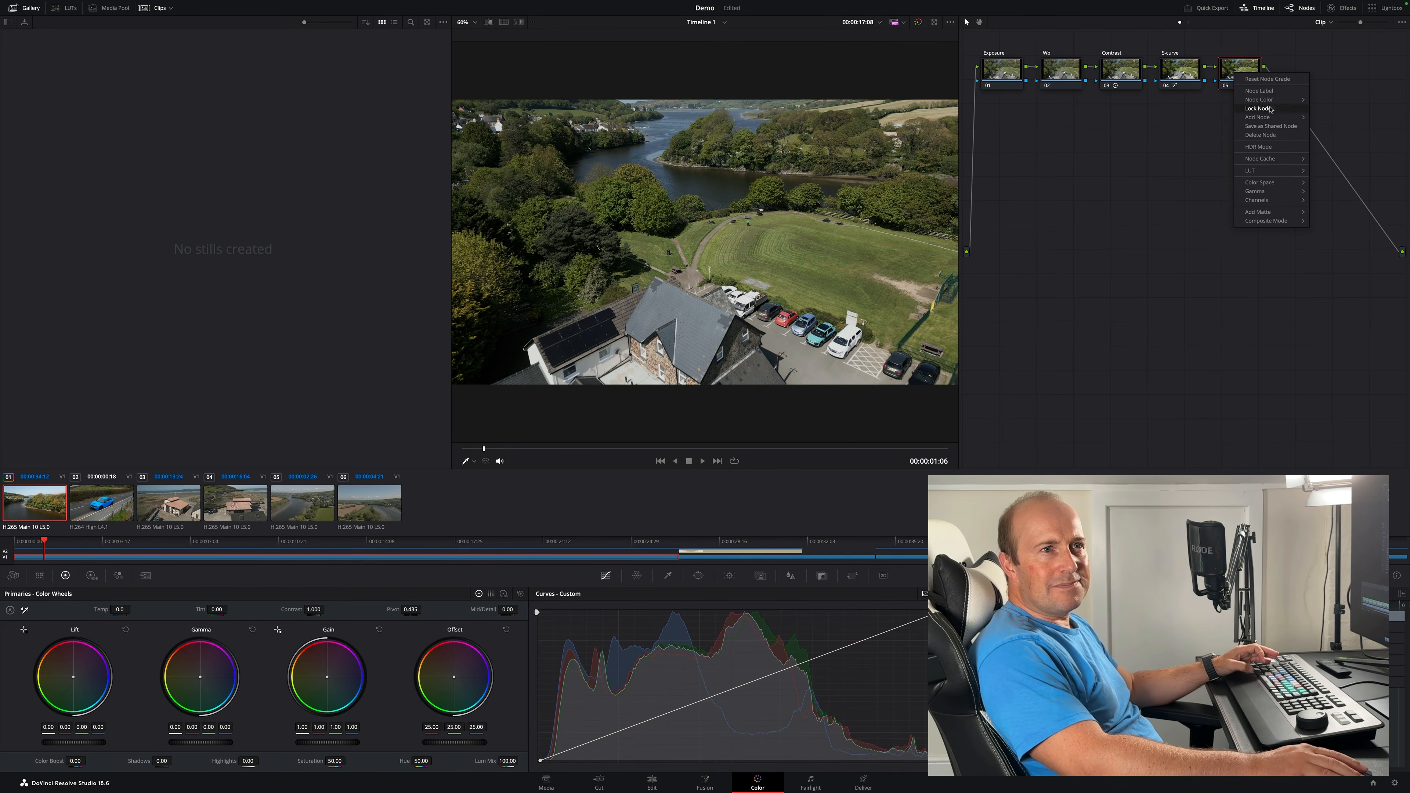
{"action": "left_click", "coordinate": [1266, 91]}
{"action": "type", "text": "Saturat"}
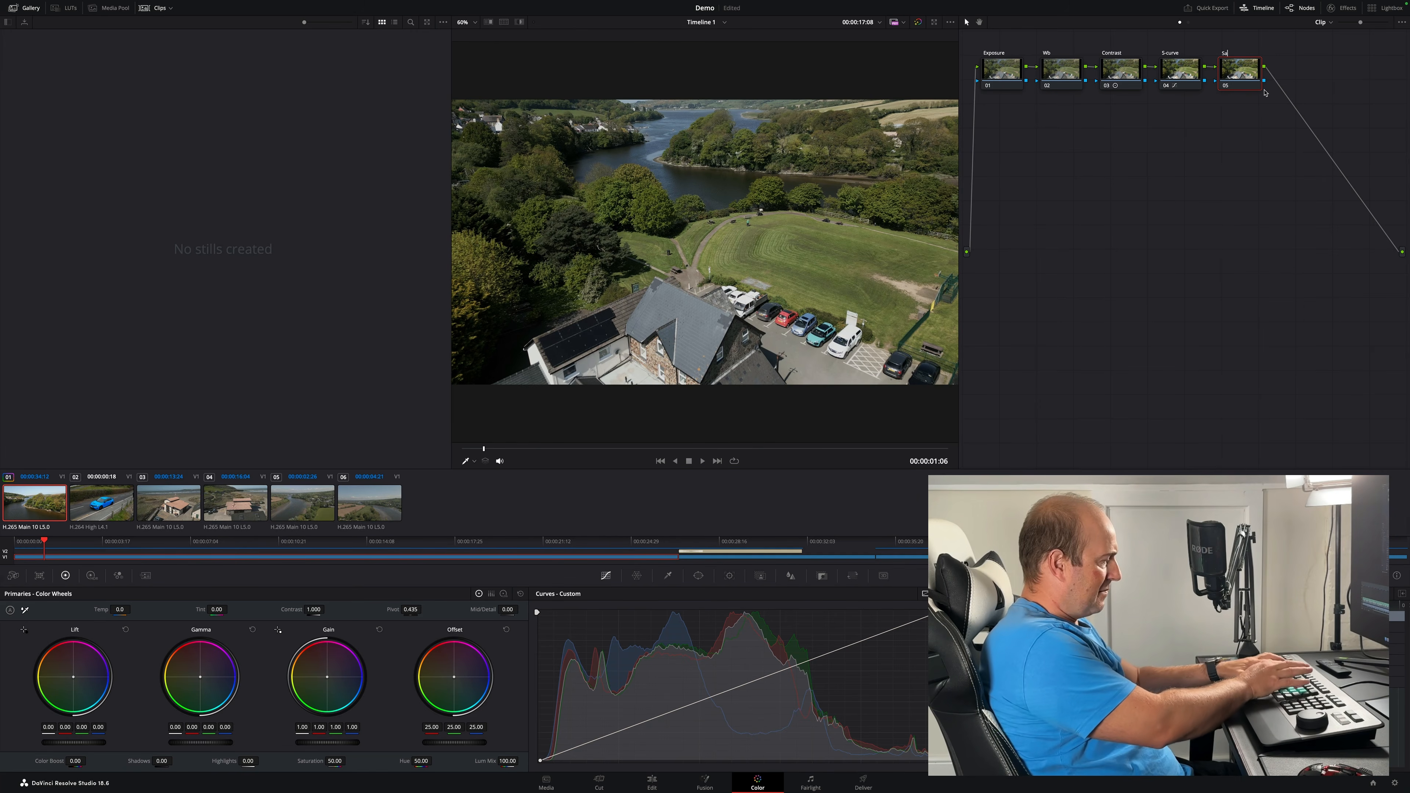
{"action": "type", "text": "ion"}
{"action": "key", "text": "Return"}
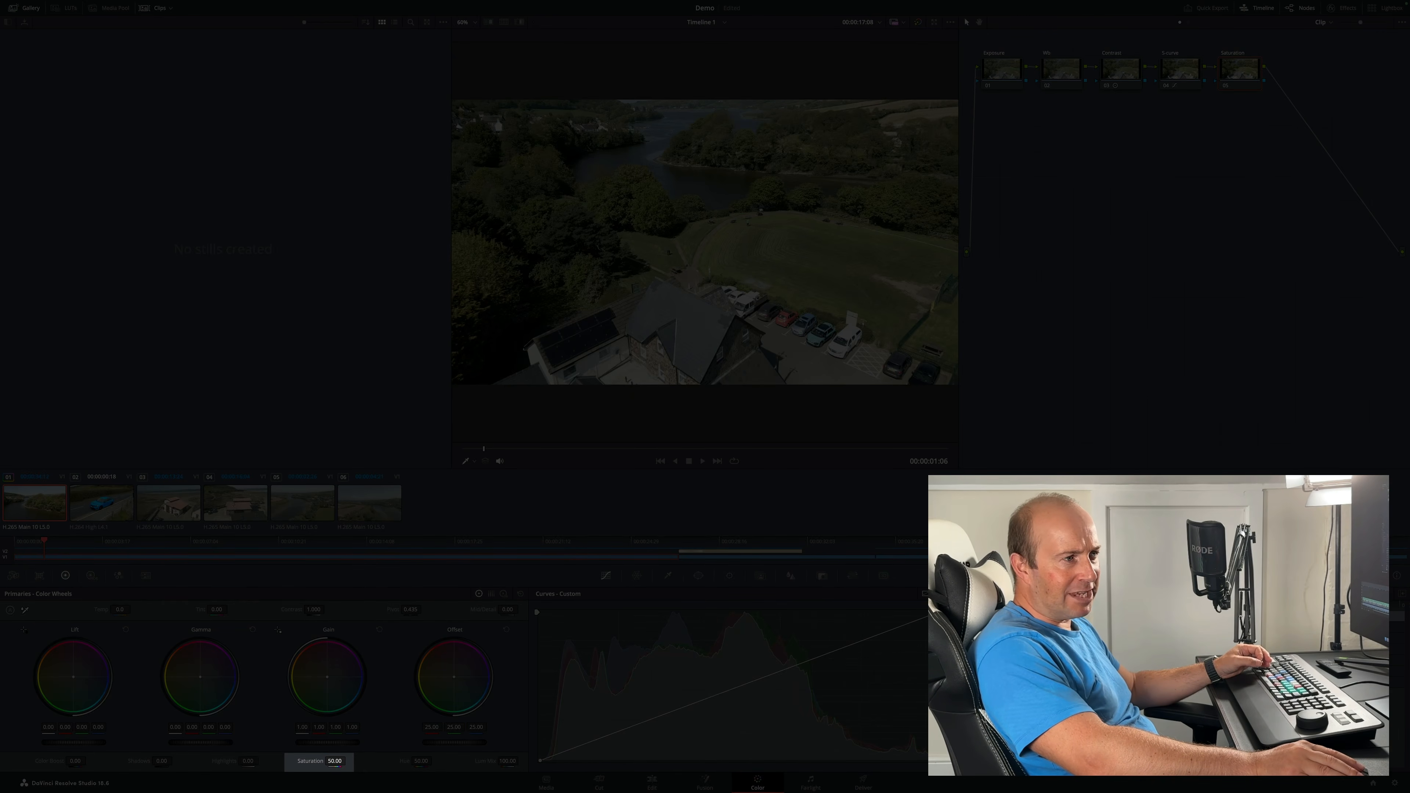
{"action": "left_click_drag", "start_coordinate": [348, 760], "coordinate": [359, 760]}
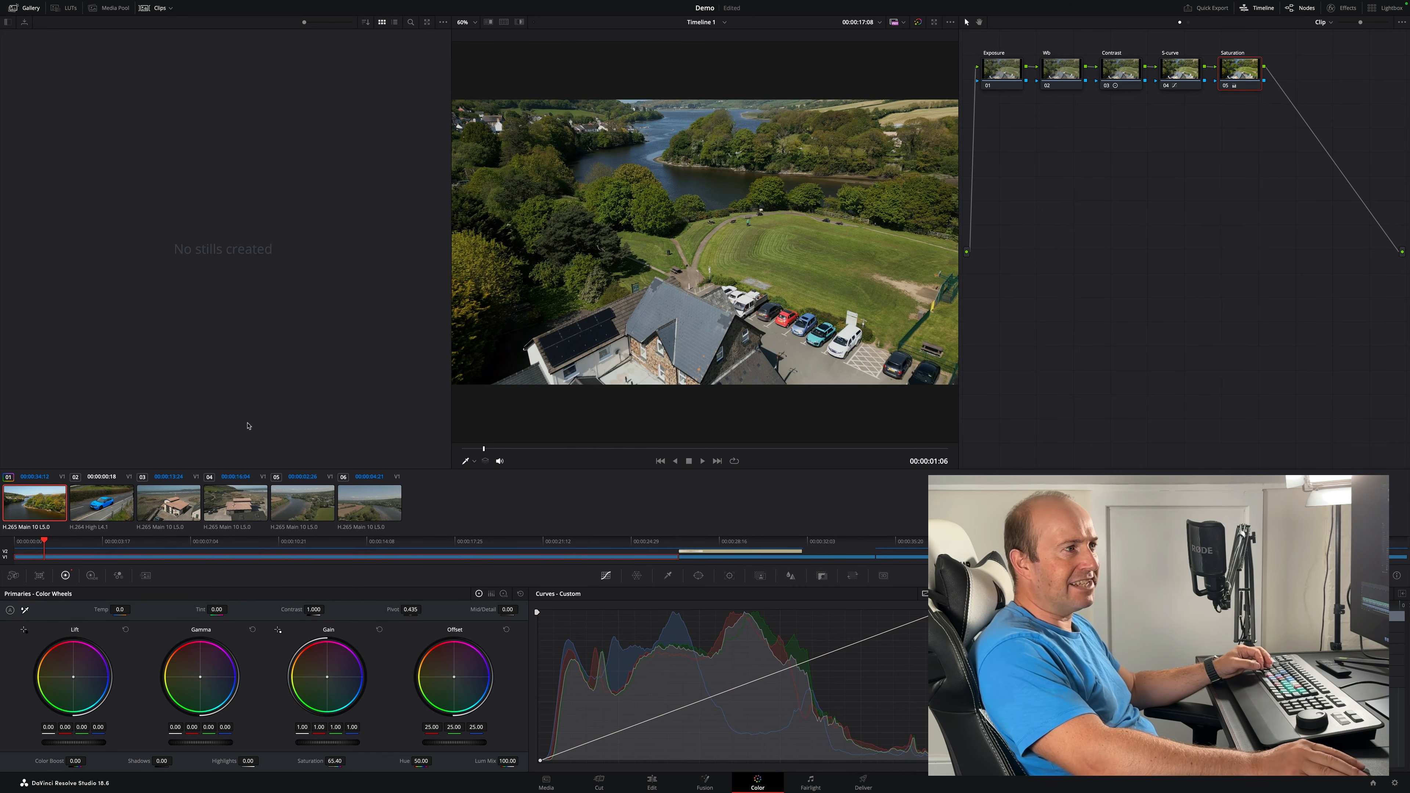
- Scrub through the timeline and review each of the remaining clips in turn
{"action": "left_click_drag", "start_coordinate": [46, 542], "coordinate": [249, 547]}
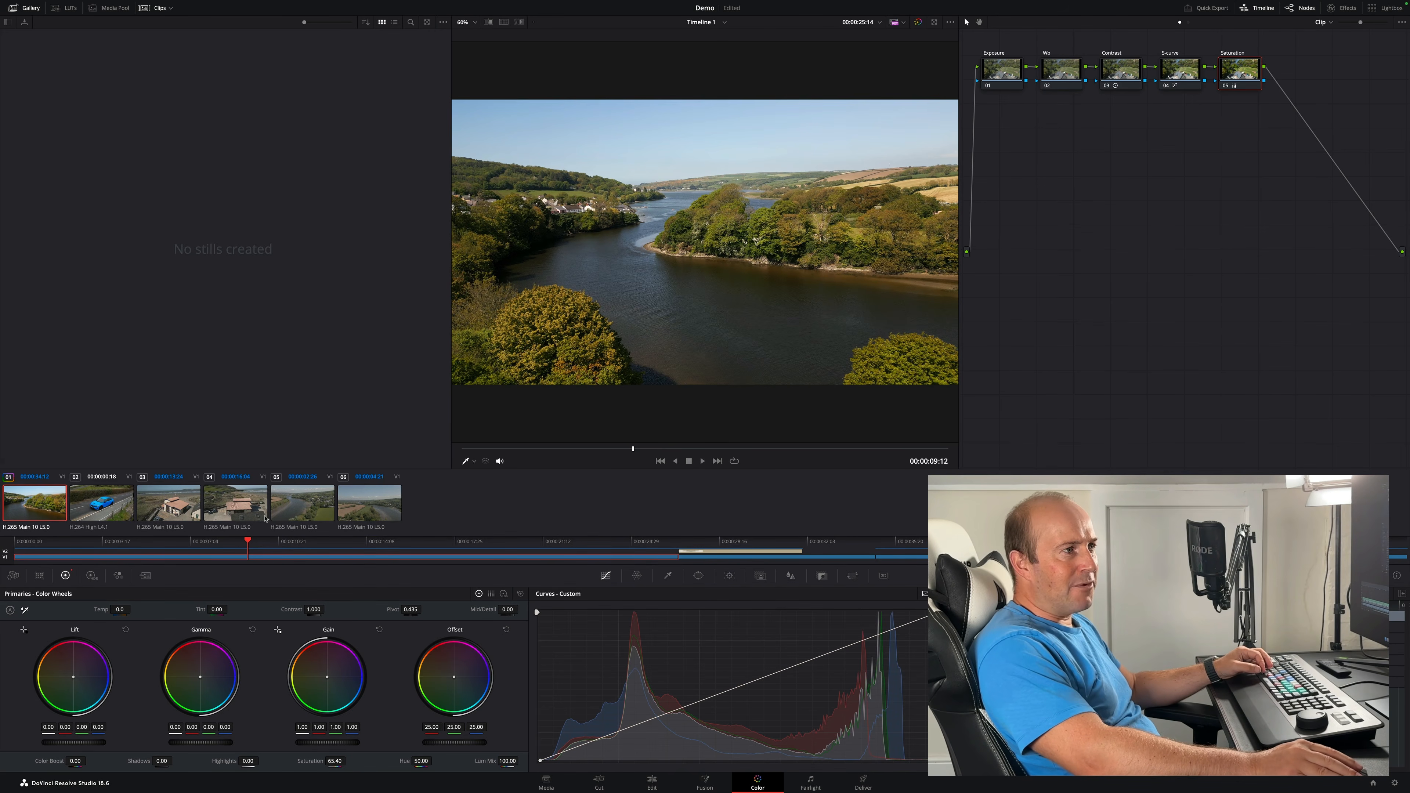
{"action": "left_click", "coordinate": [102, 509]}
{"action": "left_click", "coordinate": [172, 509]}
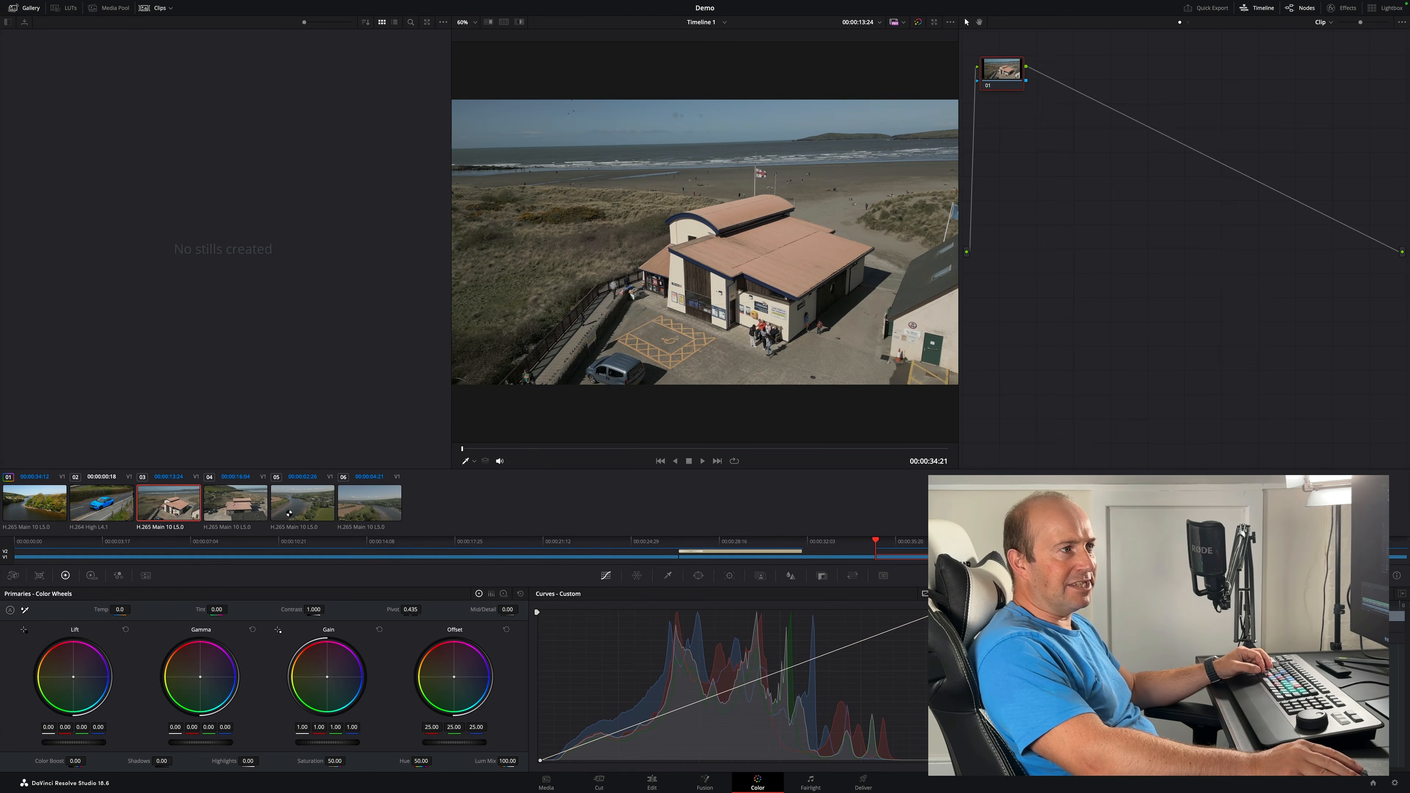
{"action": "left_click", "coordinate": [248, 510]}
{"action": "left_click", "coordinate": [314, 510]}
{"action": "left_click", "coordinate": [387, 514]}
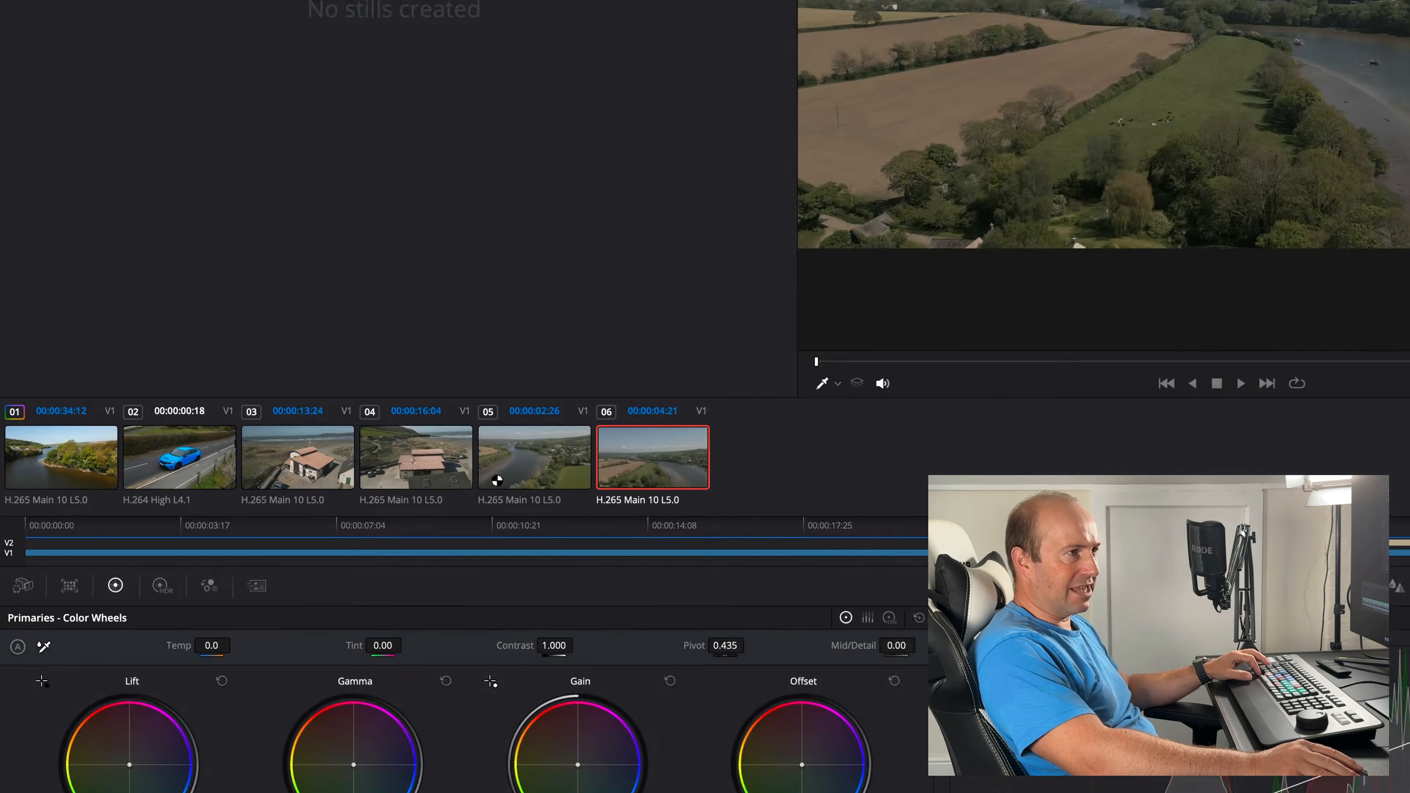
- Select clips 02 to 06 and apply the first clip's five-node grade to them
{"action": "left_click", "coordinate": [497, 481], "text": "ctrl"}
{"action": "left_click", "coordinate": [432, 473], "text": "ctrl"}
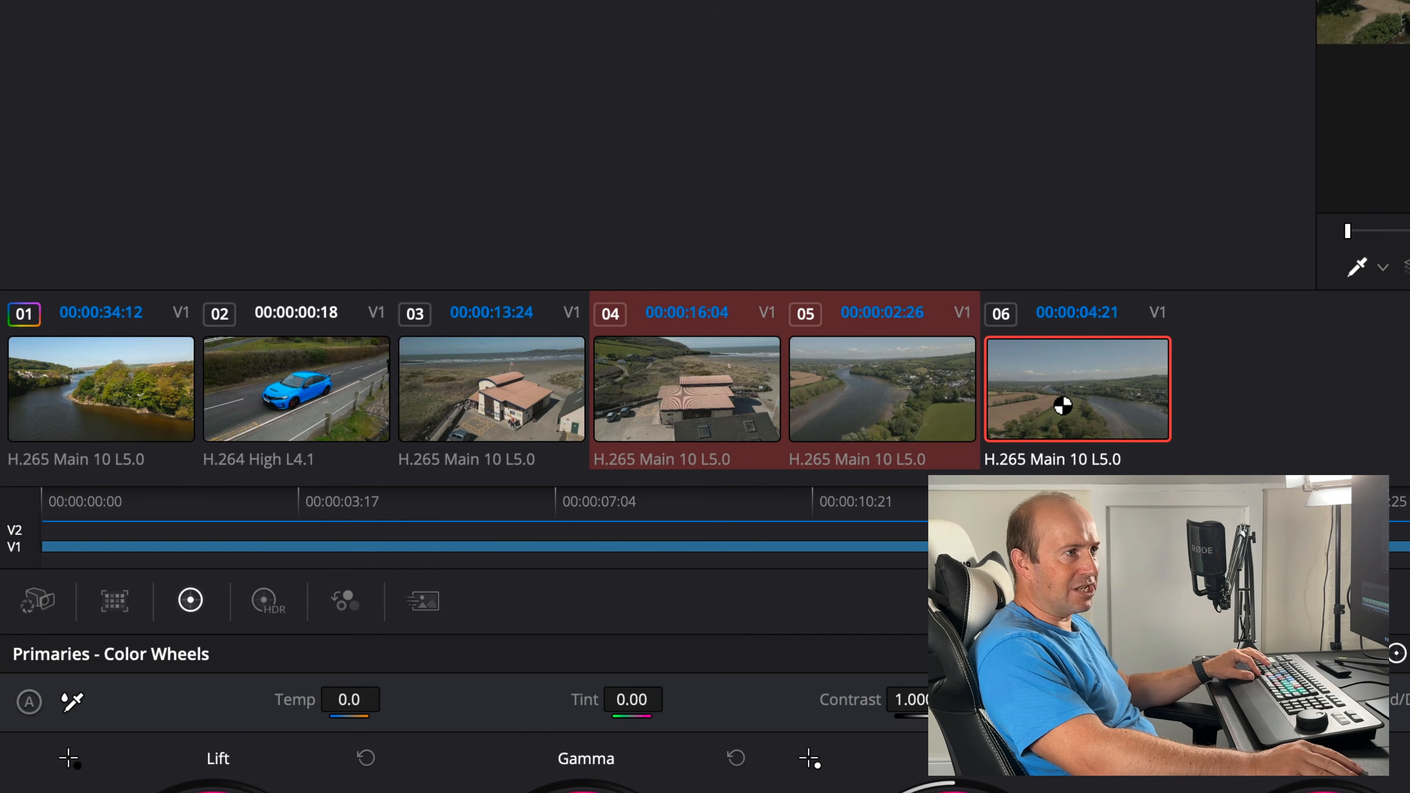
{"action": "left_click", "coordinate": [643, 467], "text": "ctrl"}
{"action": "left_click", "coordinate": [503, 405], "text": "ctrl"}
{"action": "left_click", "coordinate": [317, 407], "text": "ctrl"}
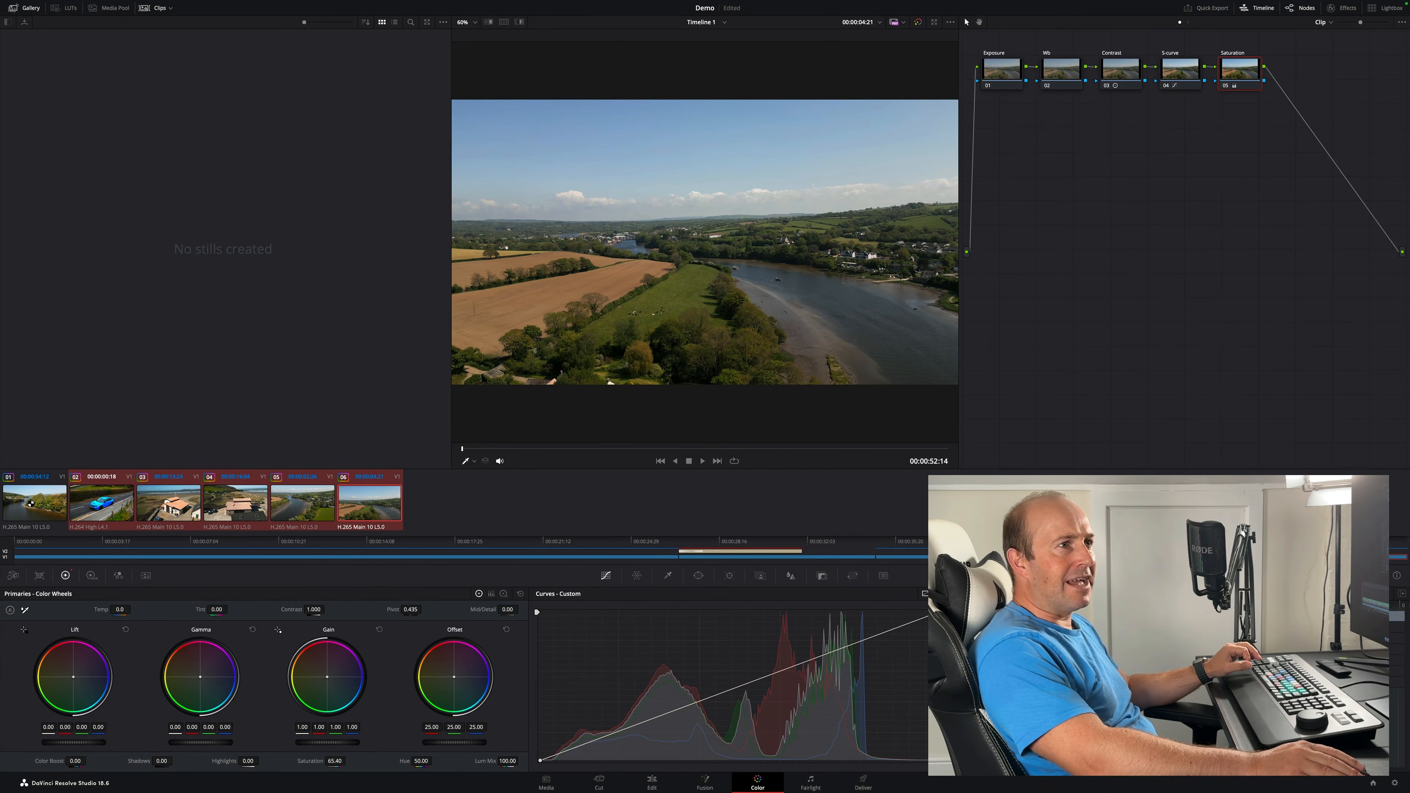
- Step through the timeline clips to check the grade applied to each one
{"action": "left_click", "coordinate": [106, 504]}
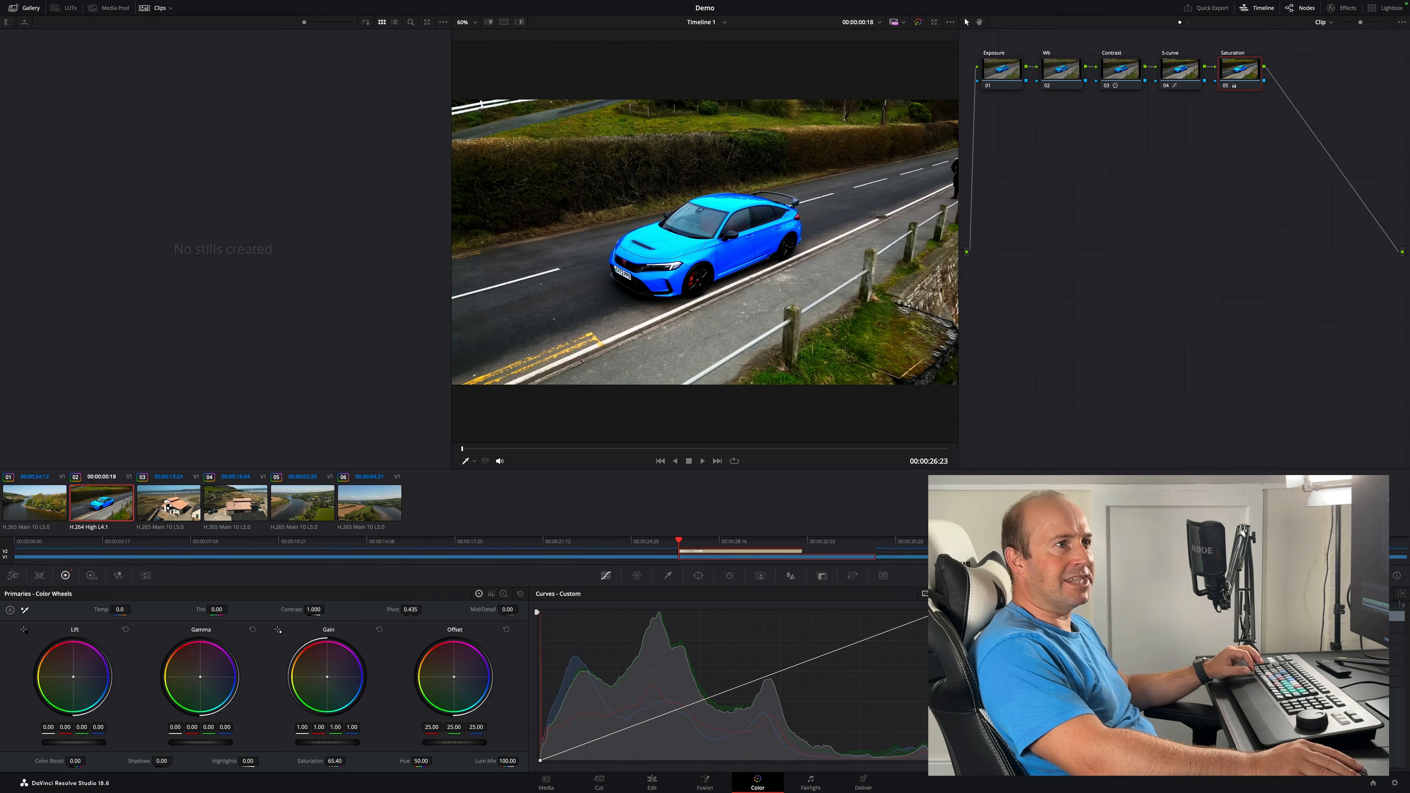
{"action": "left_click", "coordinate": [178, 508]}
{"action": "left_click", "coordinate": [232, 507]}
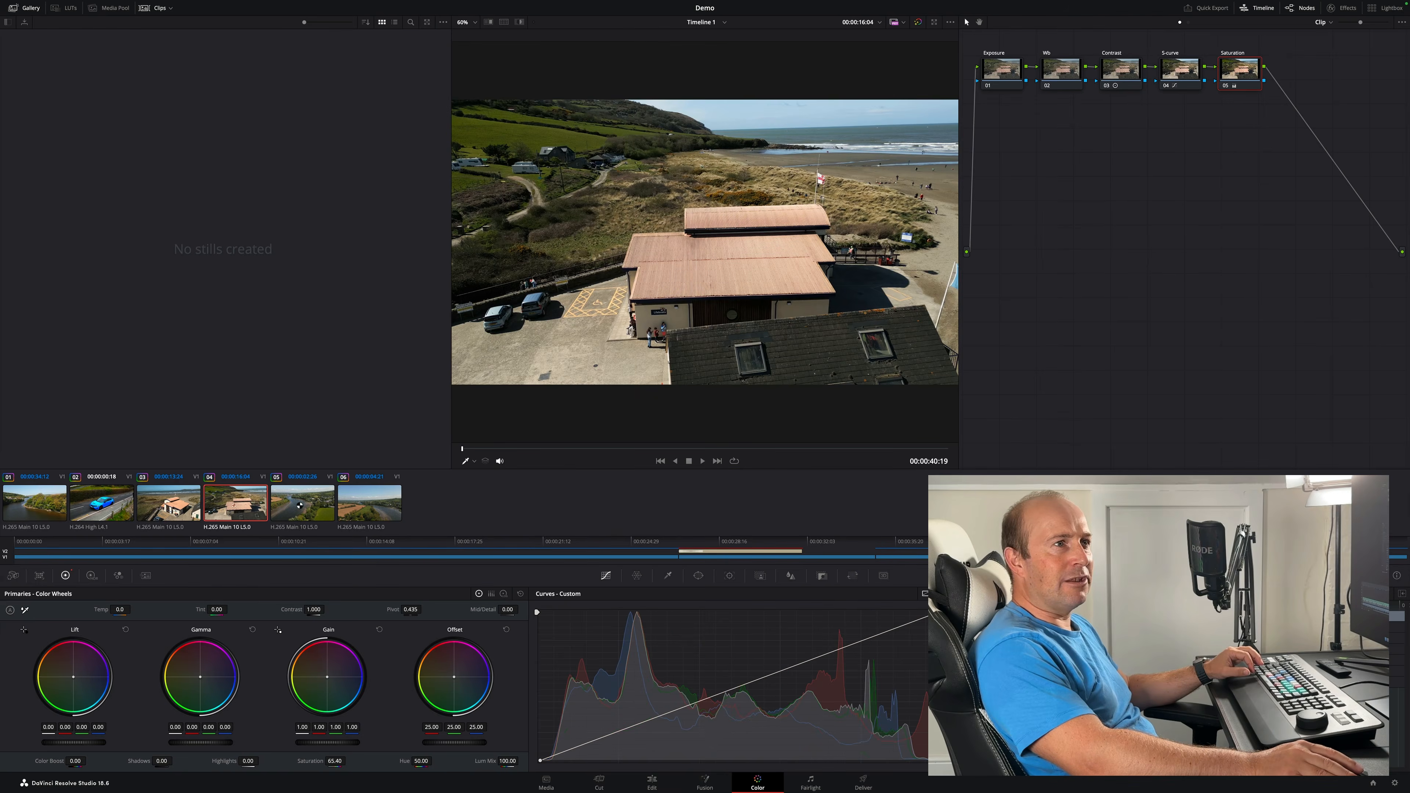
{"action": "left_click", "coordinate": [299, 506]}
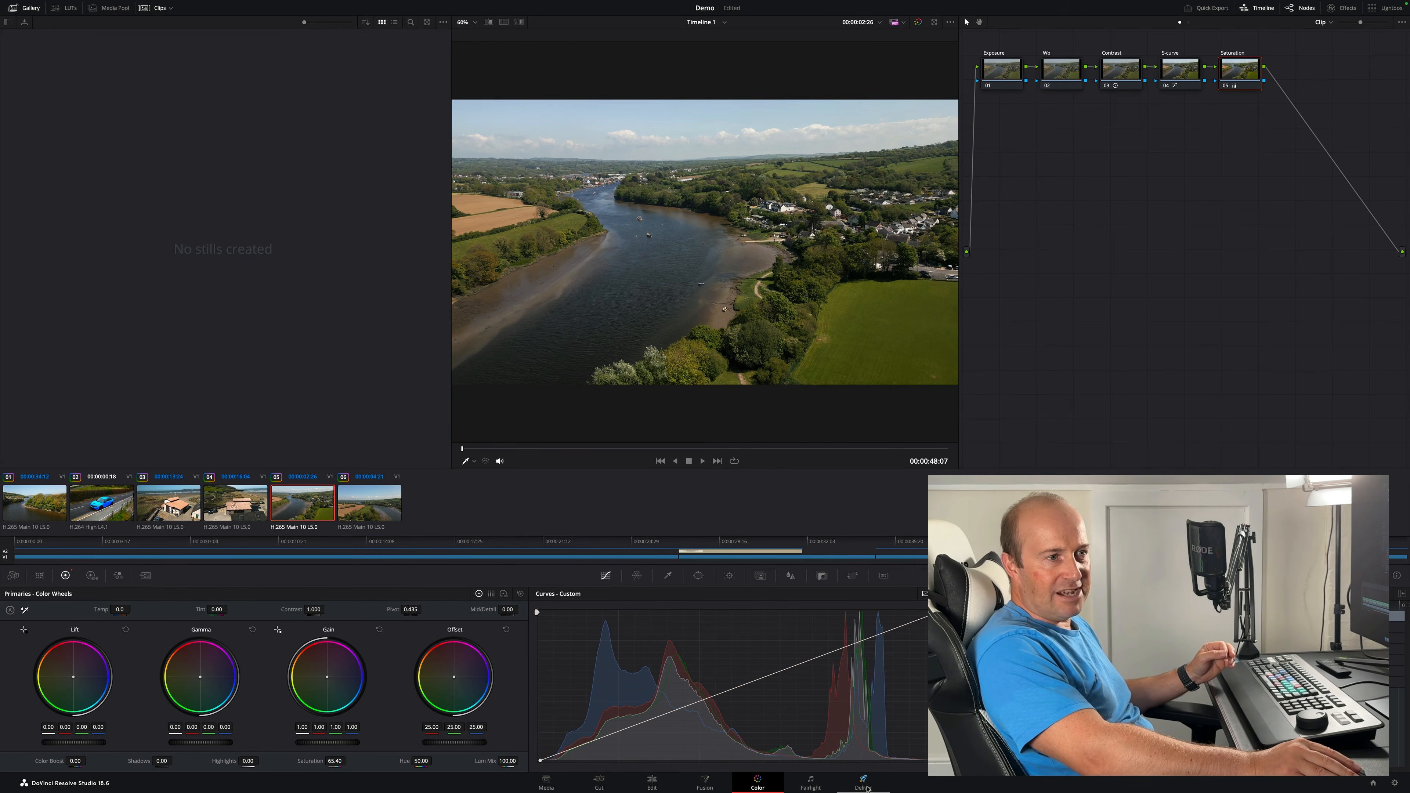
- Open the Deliver page and choose the YouTube render preset at 2160p
{"action": "left_click", "coordinate": [863, 783]}
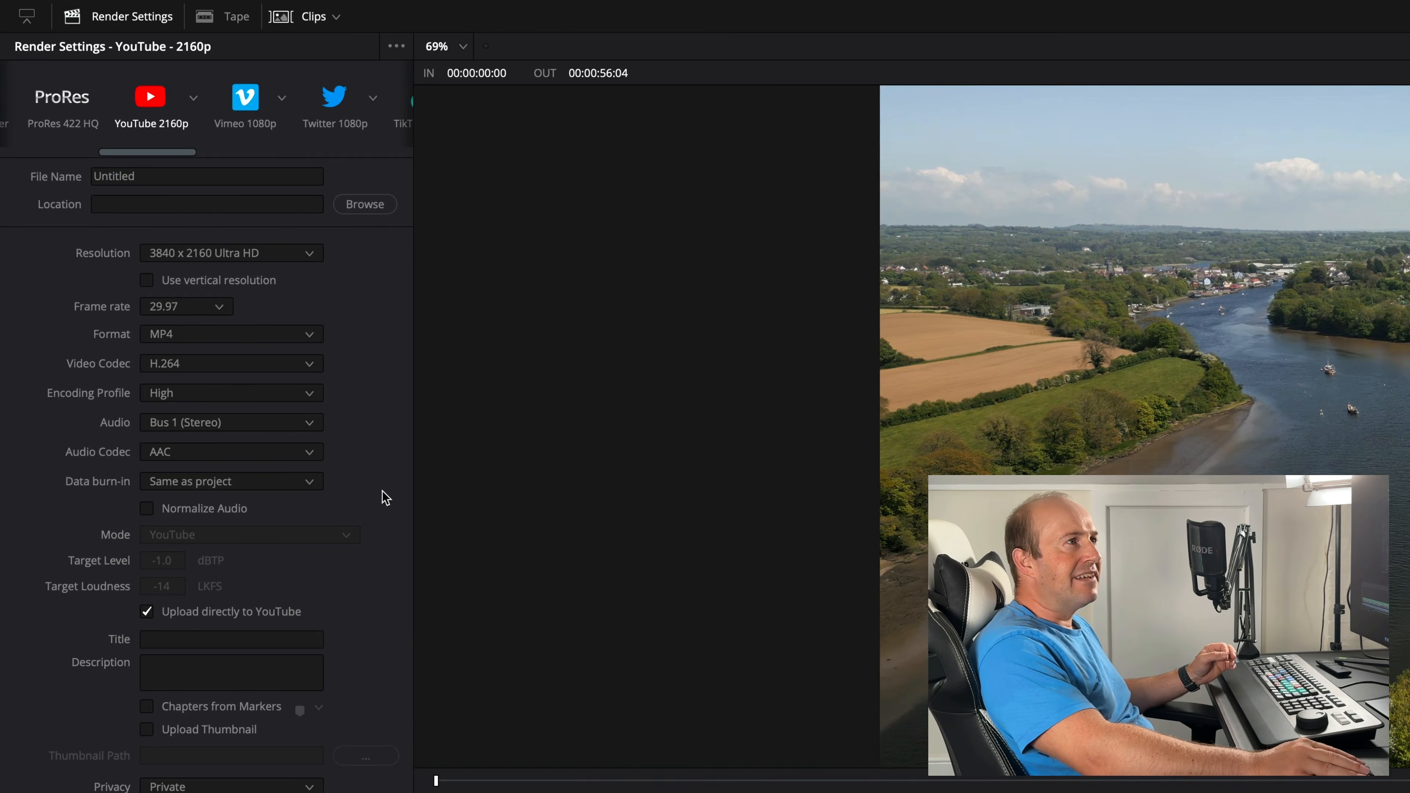
{"action": "left_click_drag", "start_coordinate": [137, 151], "coordinate": [53, 150]}
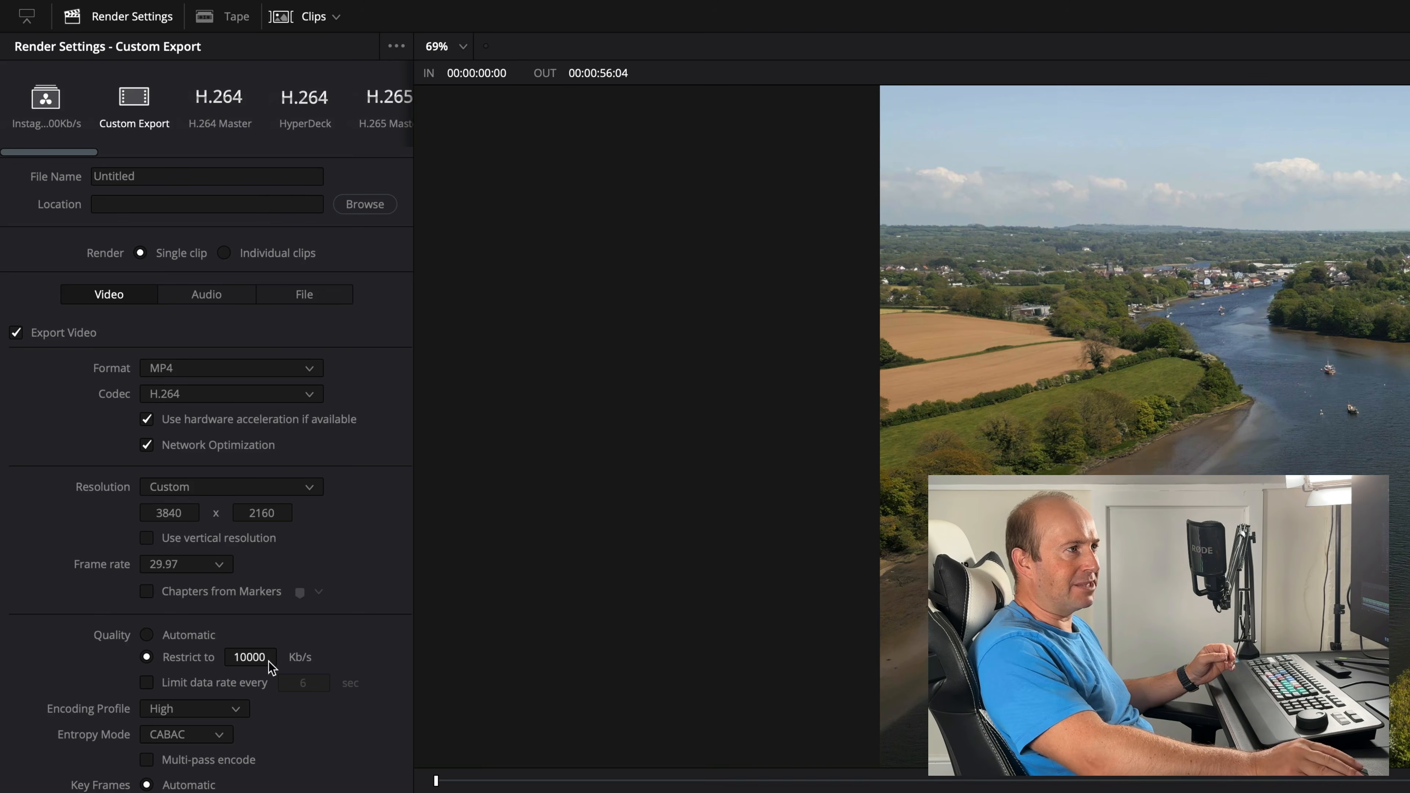
{"action": "left_click_drag", "start_coordinate": [83, 158], "coordinate": [190, 161]}
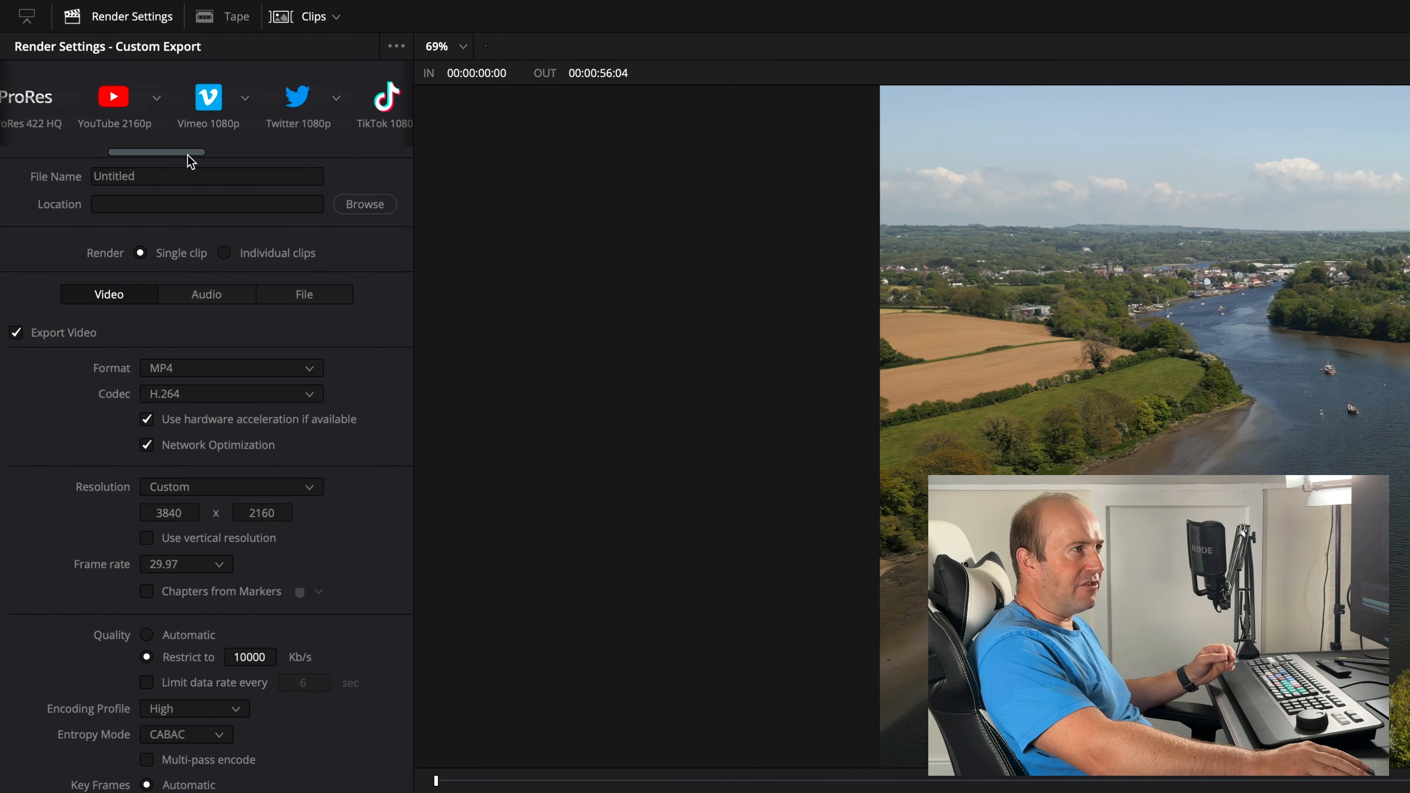
{"action": "left_click", "coordinate": [158, 99]}
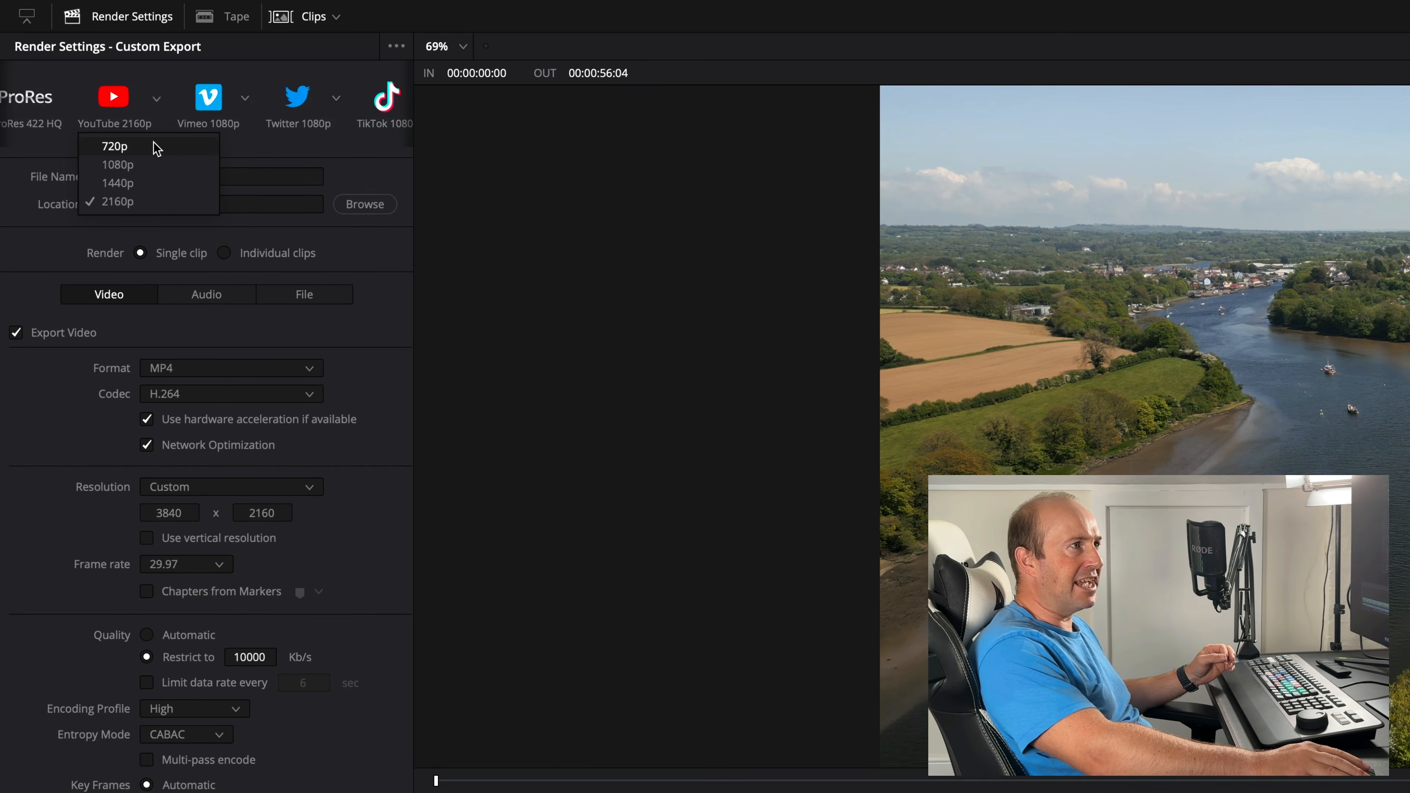
{"action": "left_click", "coordinate": [118, 202]}
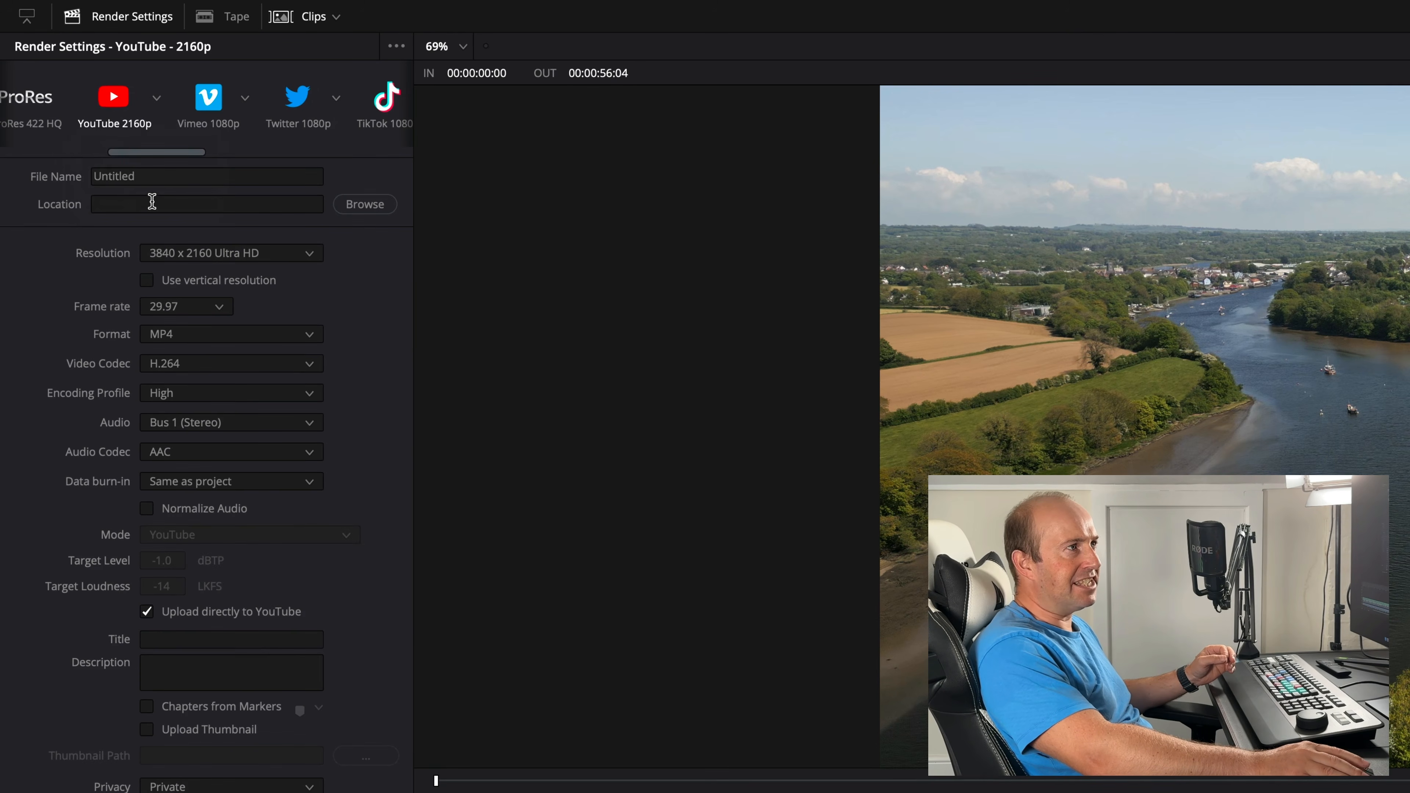
- Name the render file Demo and set its save location to the Desktop
{"action": "left_click", "coordinate": [150, 176]}
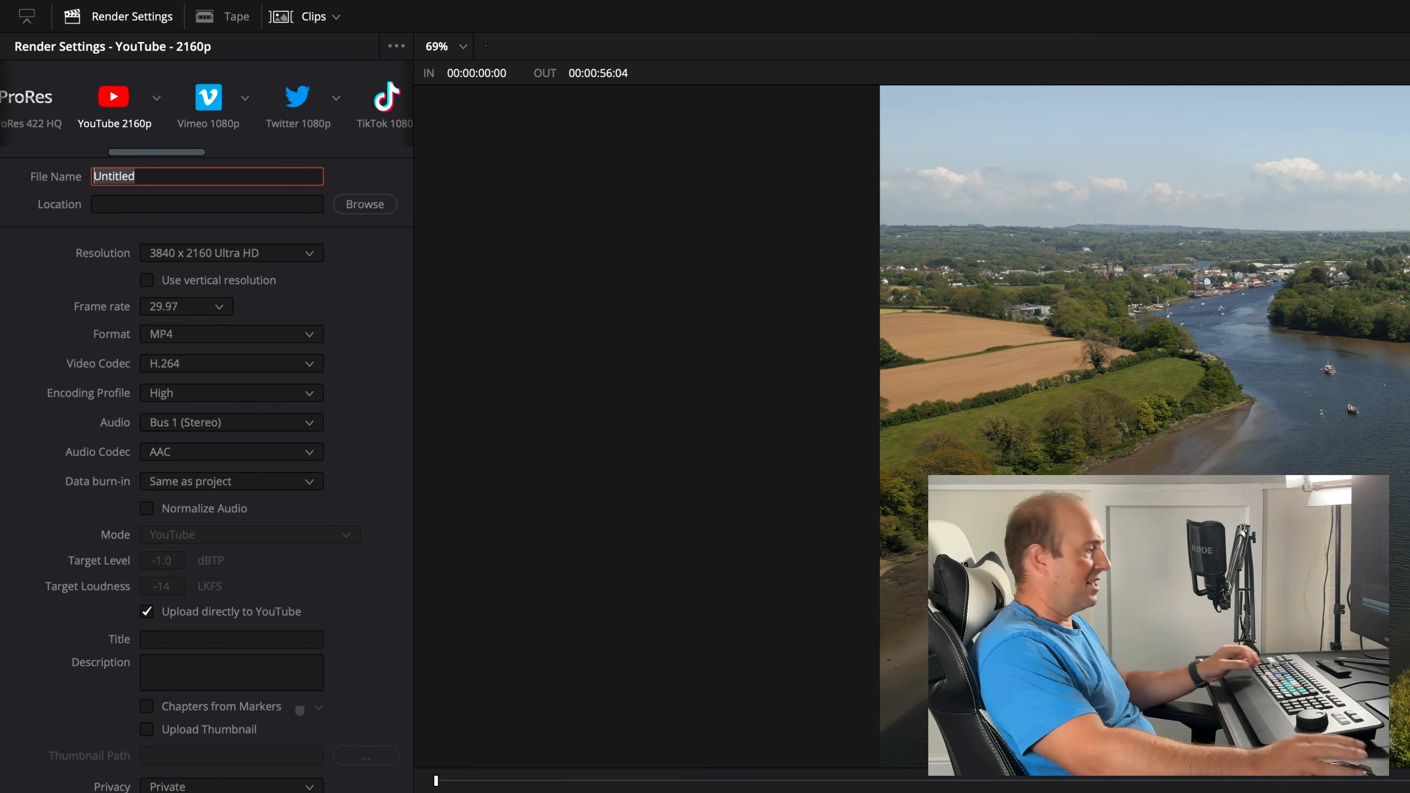
{"action": "type", "text": "Demo"}
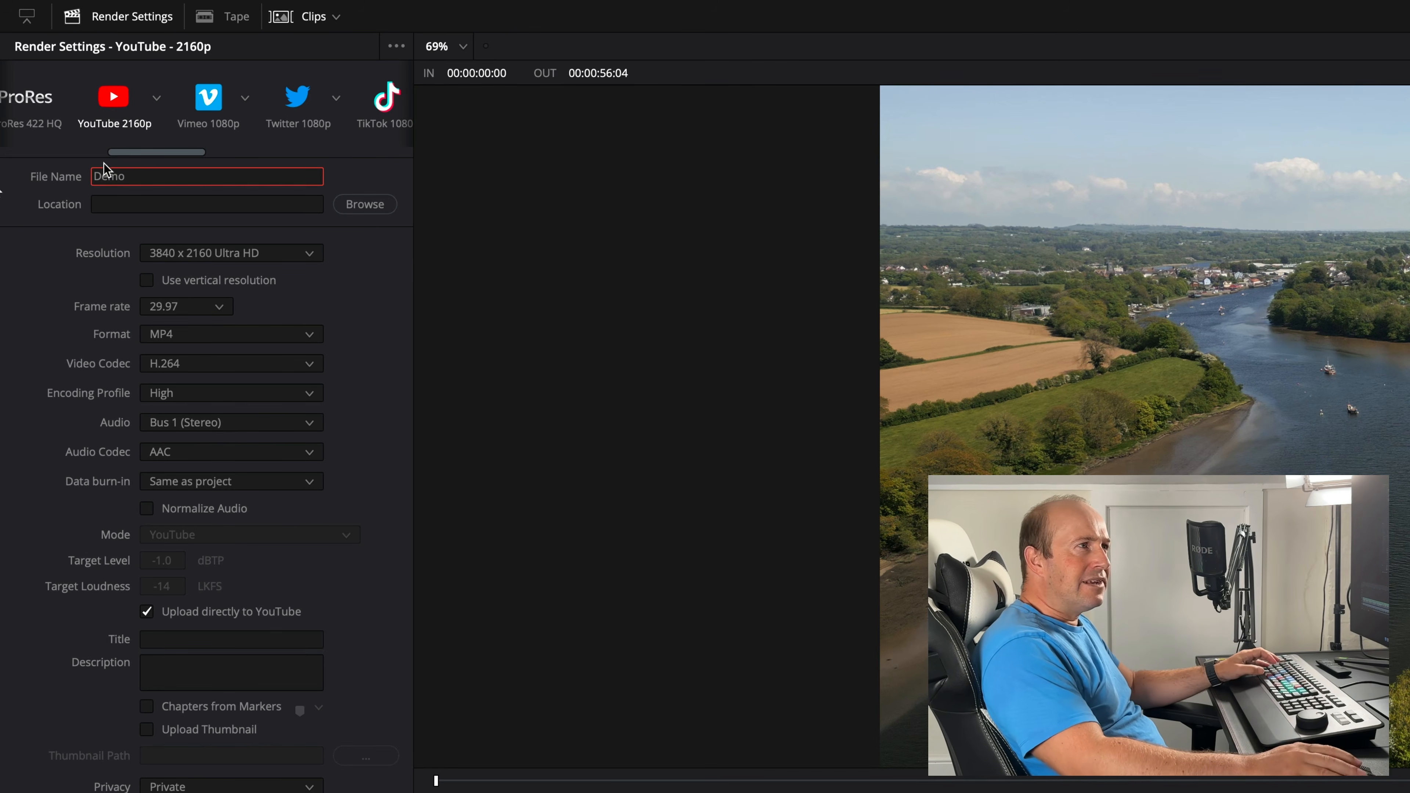
{"action": "left_click", "coordinate": [352, 201]}
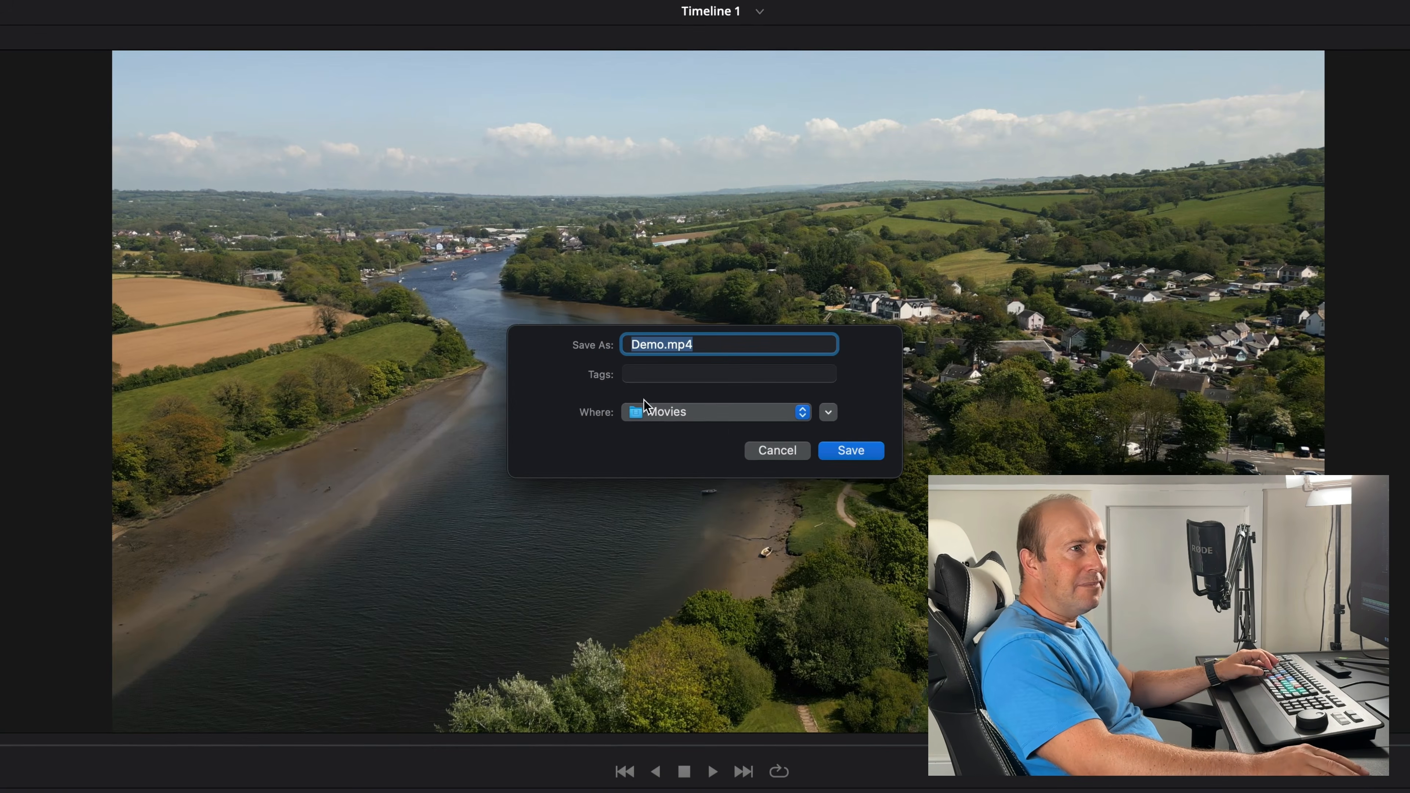
{"action": "left_click", "coordinate": [708, 416]}
{"action": "left_click", "coordinate": [701, 591]}
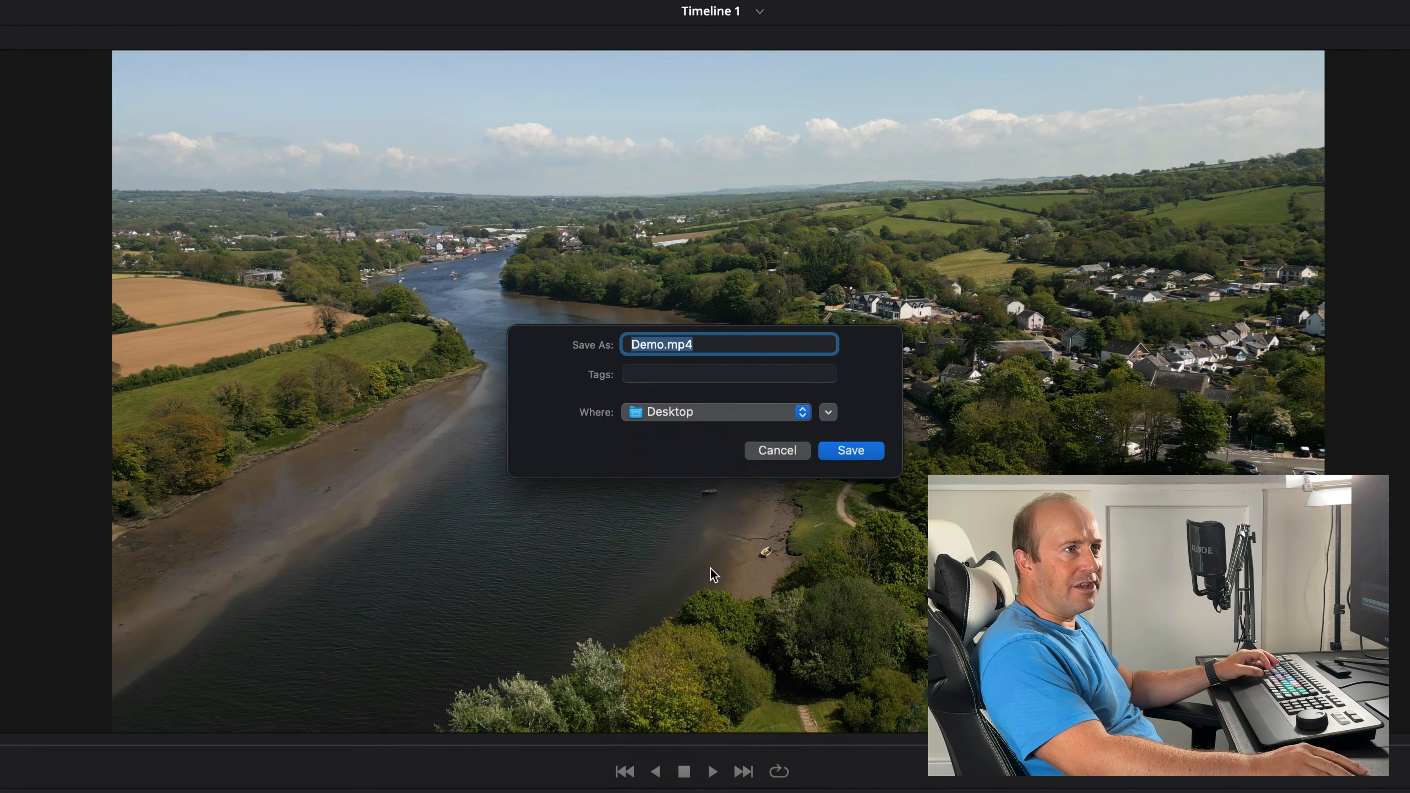
{"action": "left_click", "coordinate": [852, 451]}
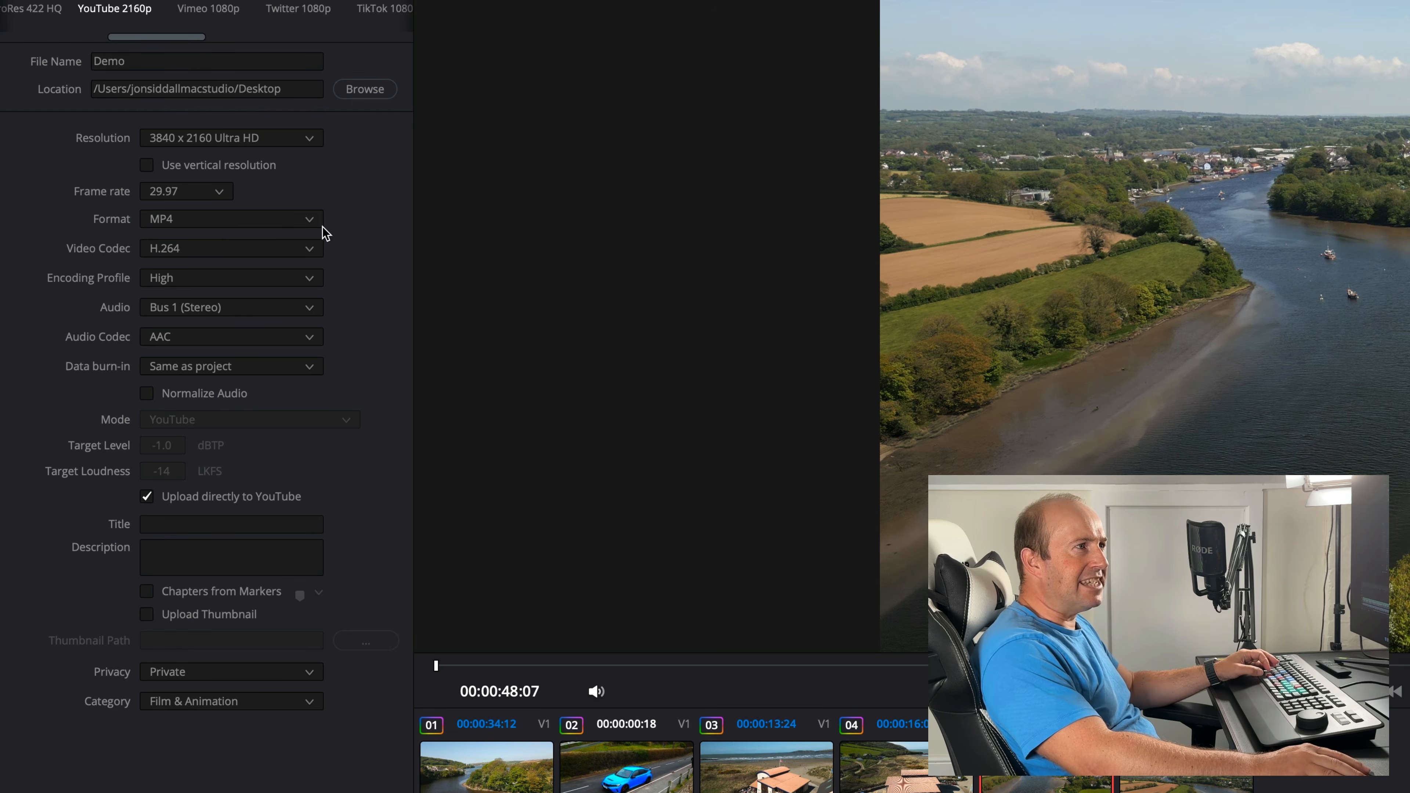
{"action": "left_click", "coordinate": [311, 221]}
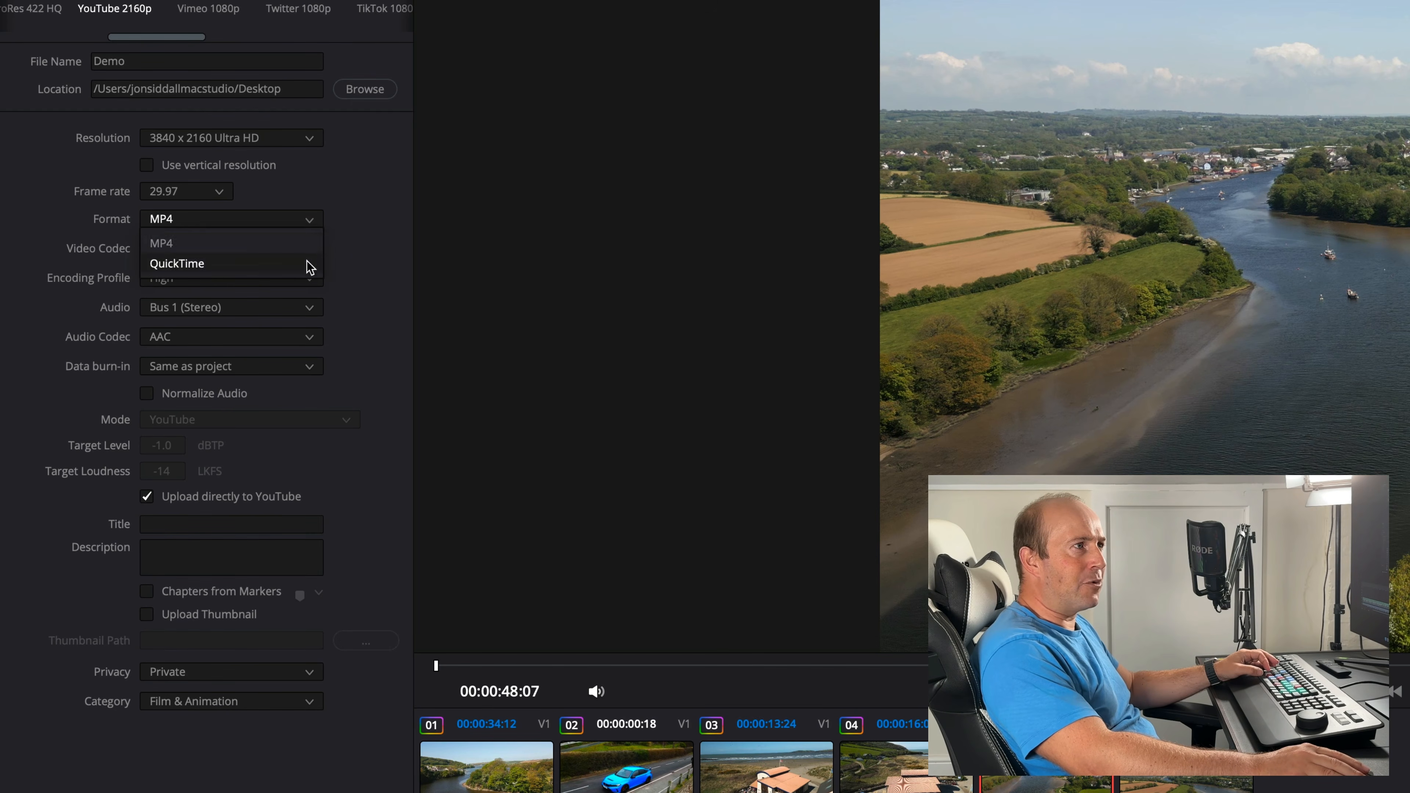
{"action": "left_click", "coordinate": [345, 233]}
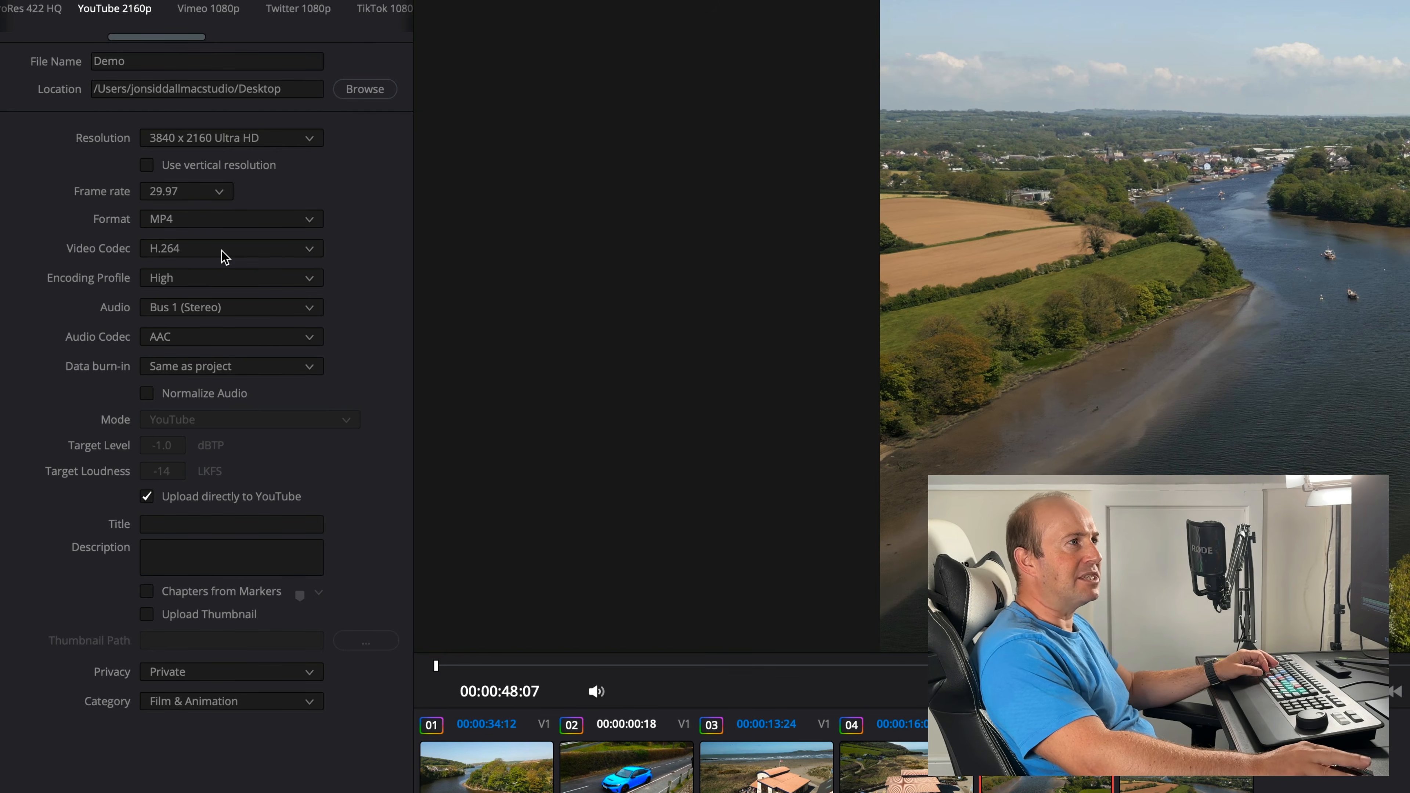
{"action": "left_click", "coordinate": [147, 496]}
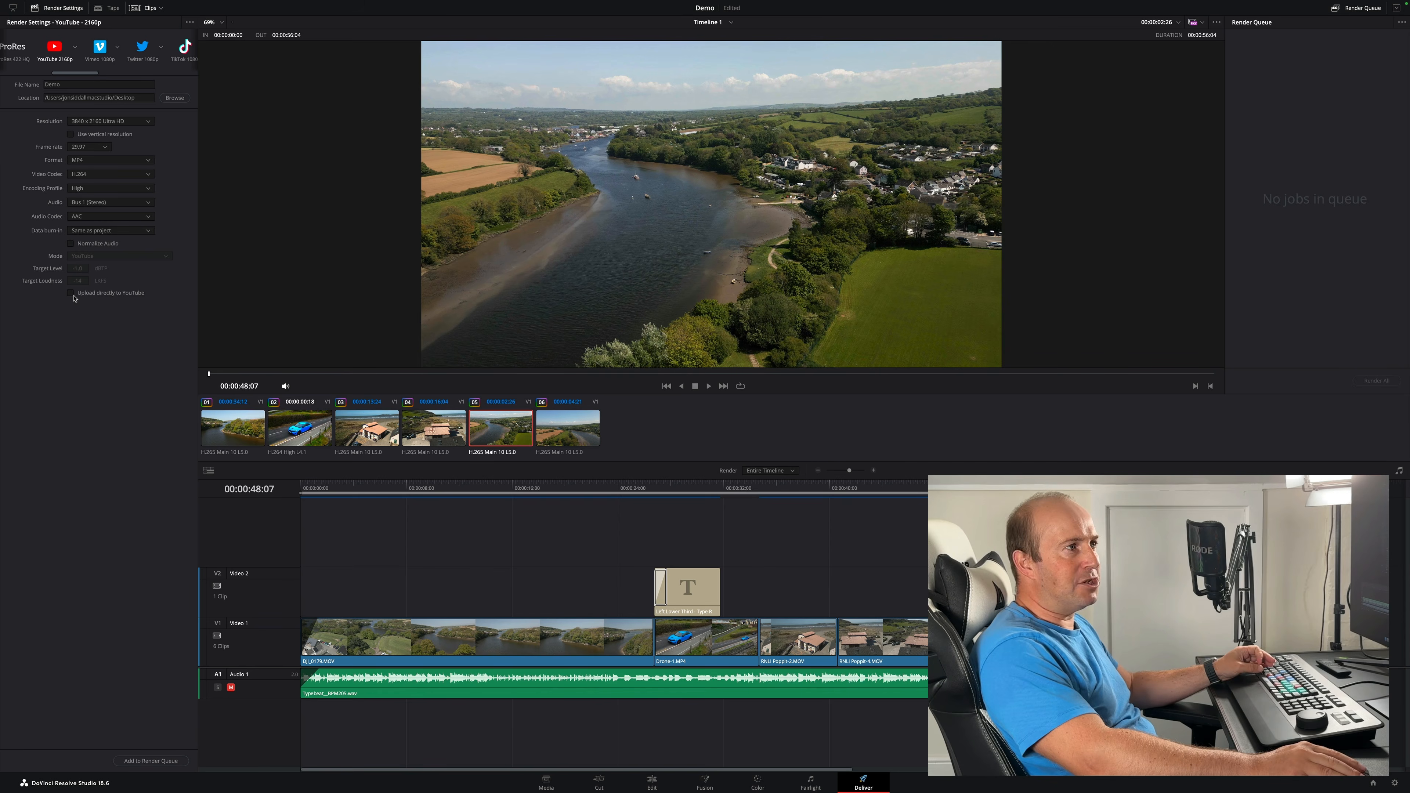
{"action": "left_click", "coordinate": [71, 293]}
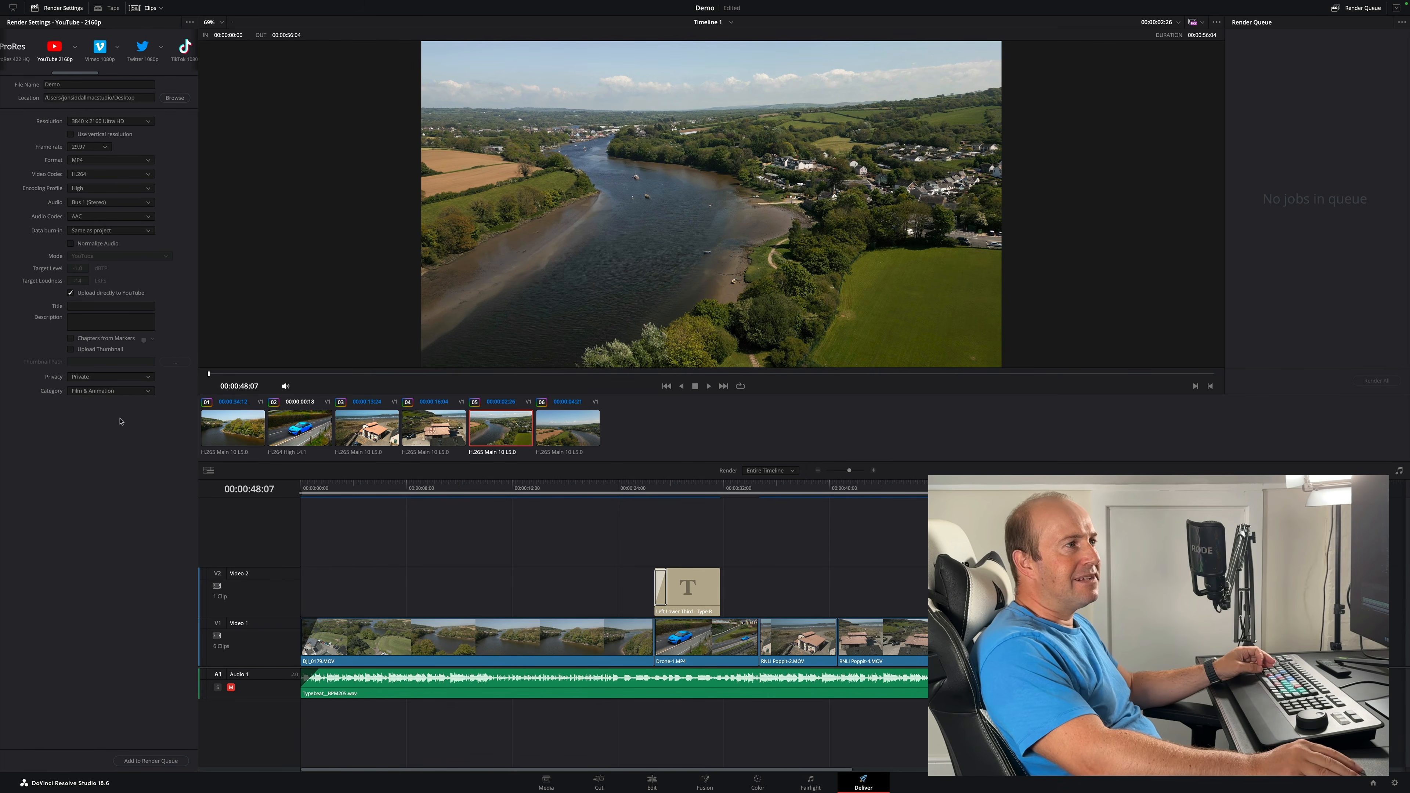
- Add the job to the render queue and open the Internet Accounts preferences to link YouTube
{"action": "left_click", "coordinate": [151, 760]}
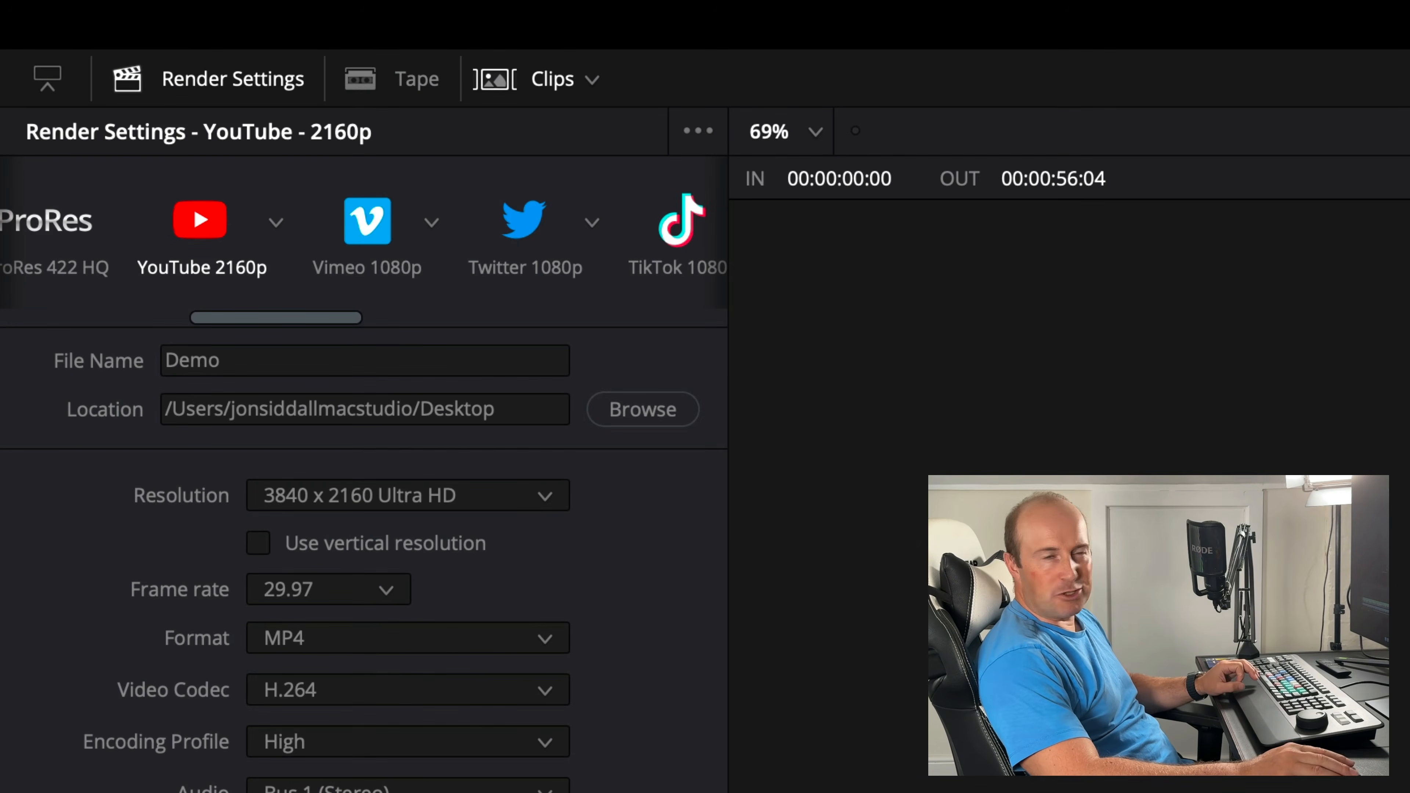
{"action": "left_click", "coordinate": [125, 58]}
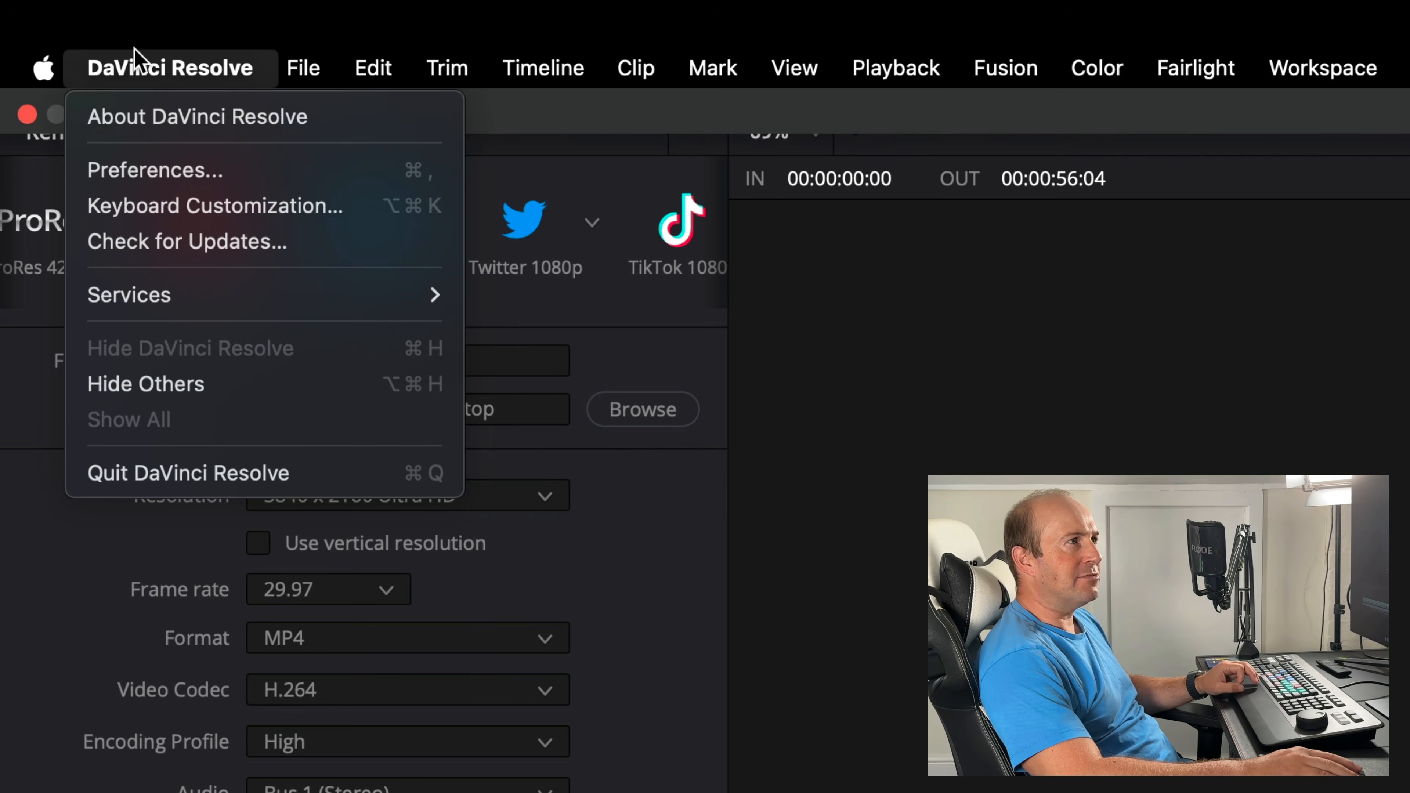
{"action": "left_click", "coordinate": [234, 166]}
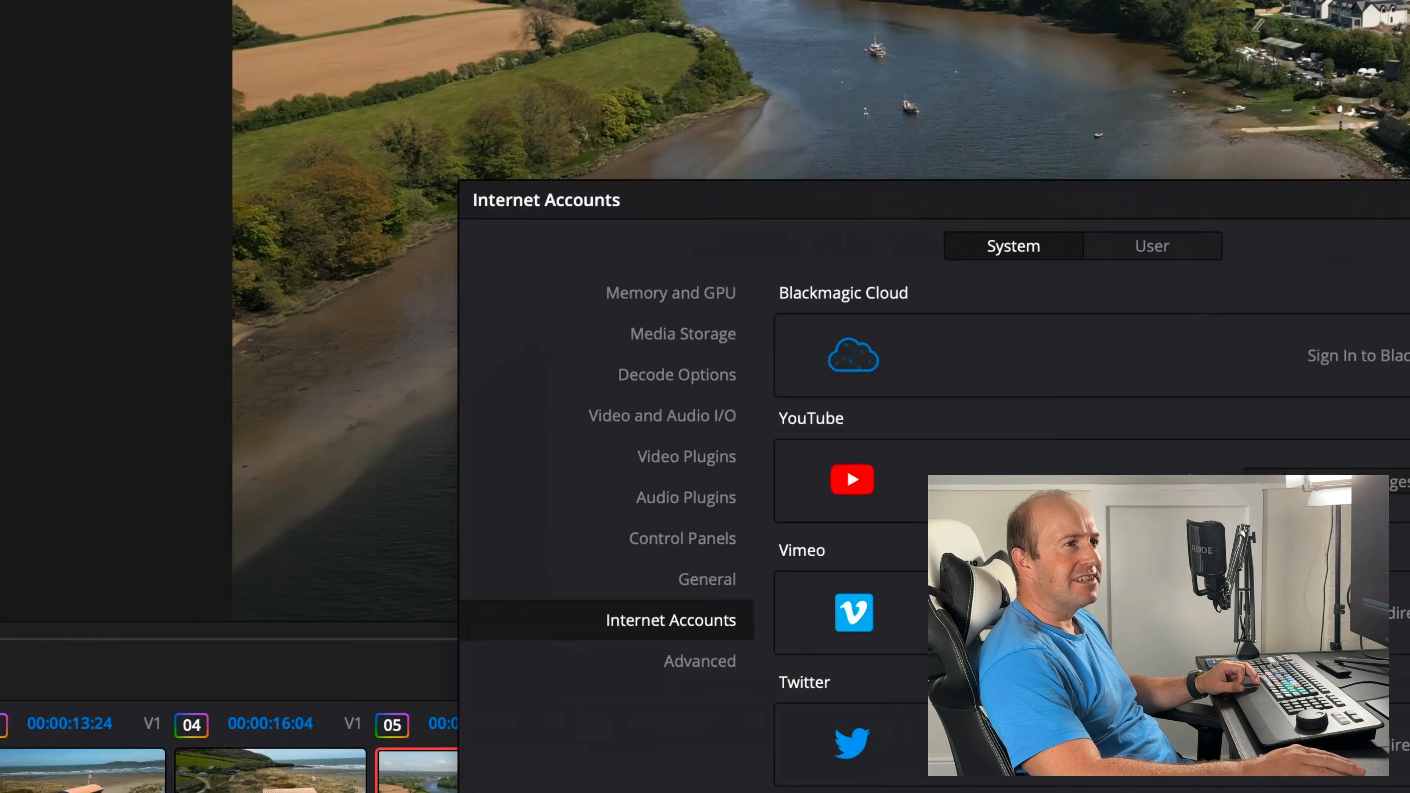